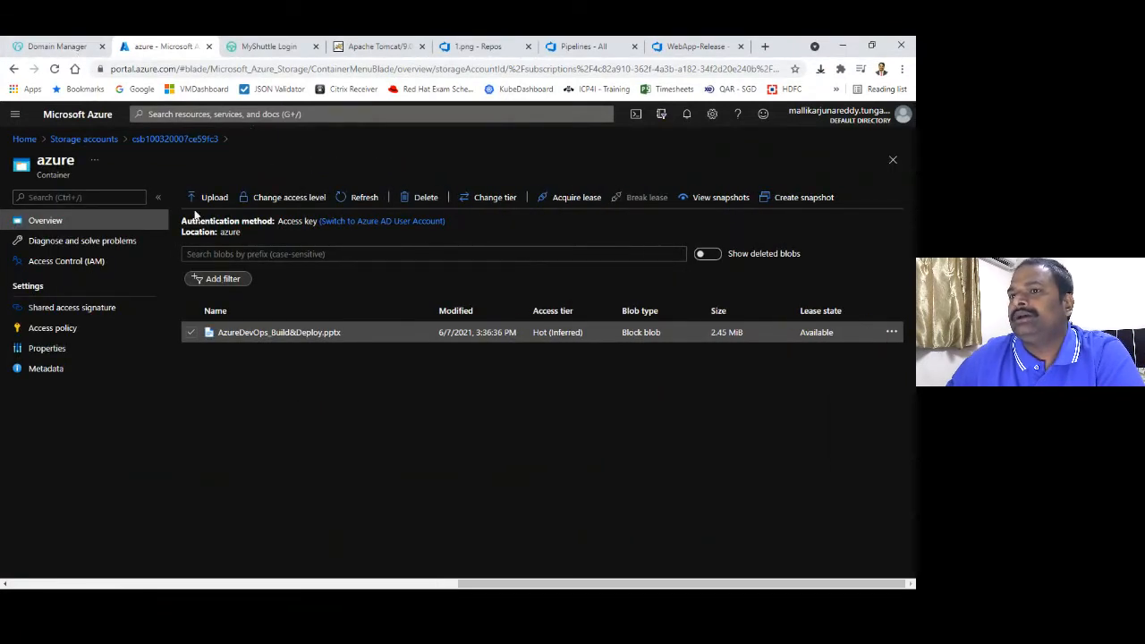
From Home, open the webapp-rg resource group and start adding a new resource
click(26, 141)
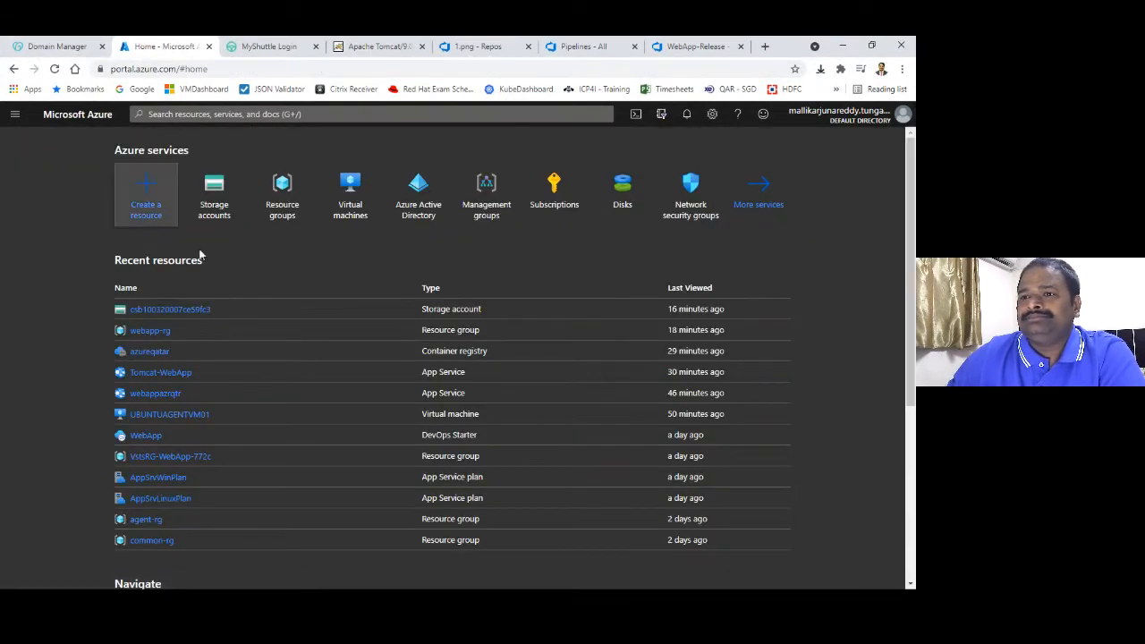
click(150, 331)
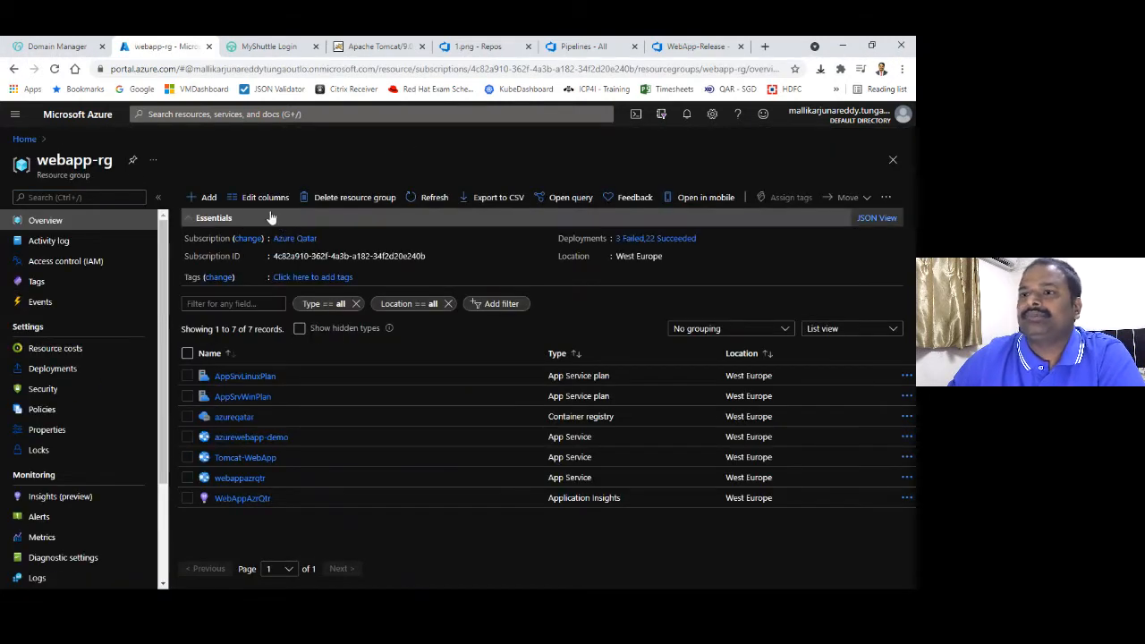
click(206, 198)
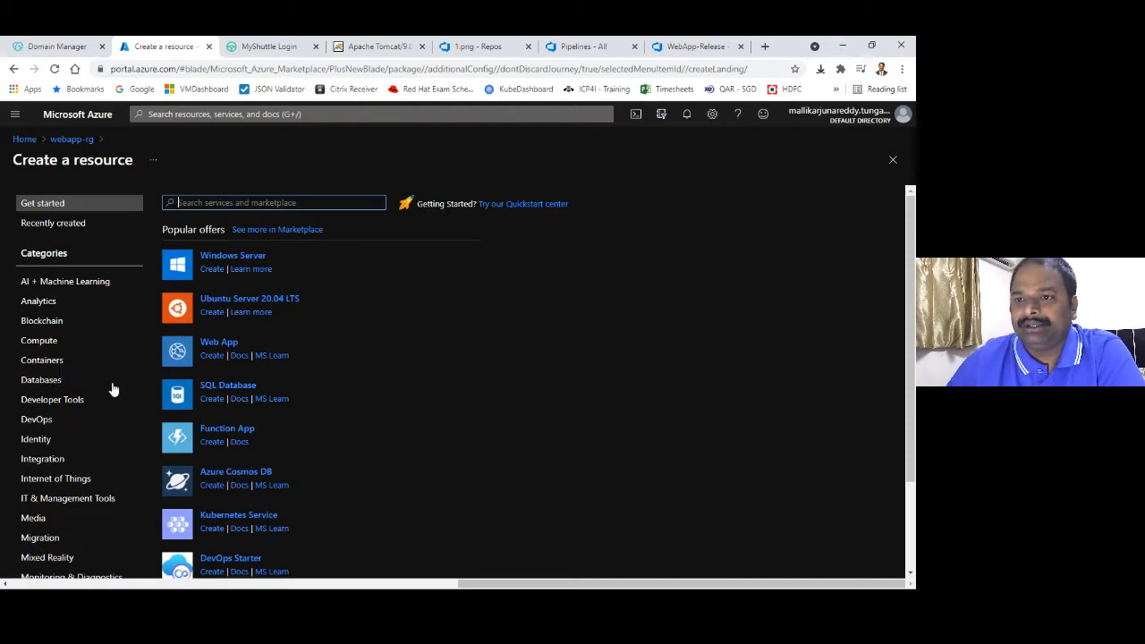
Browse the Compute category and search the Marketplace for 'Web App'
click(72, 343)
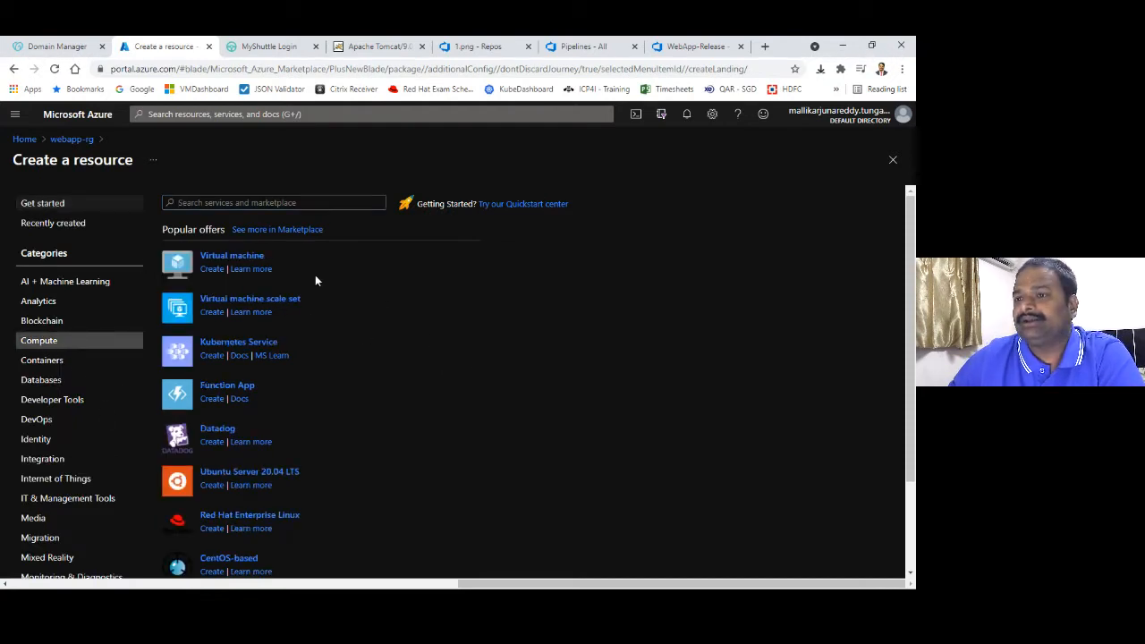
click(268, 204)
text(Web App)
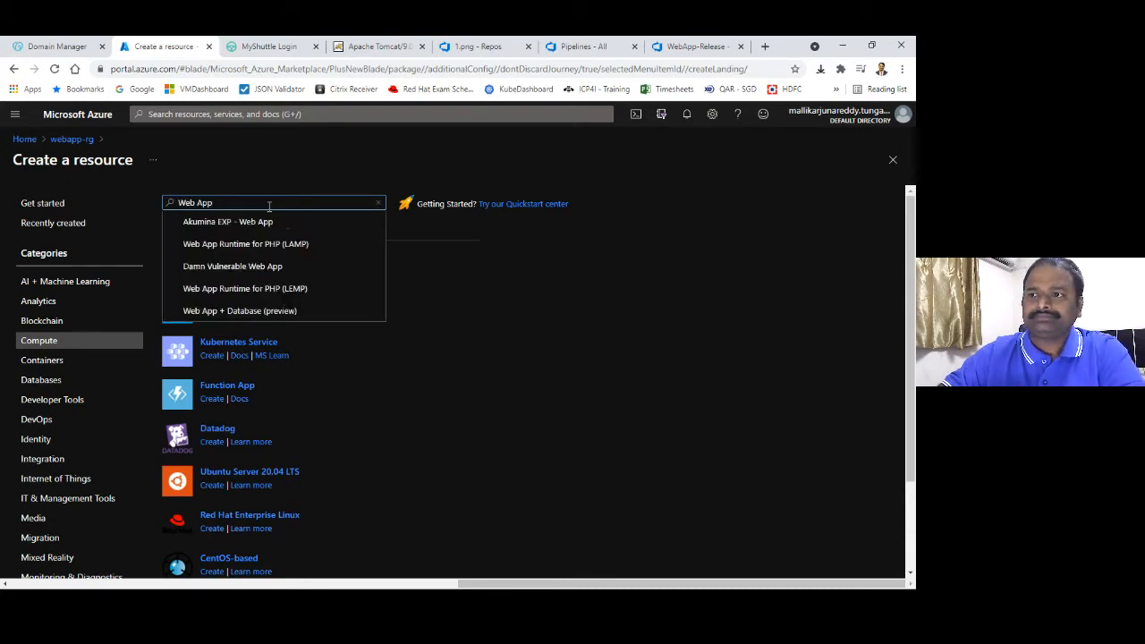
key(Return)
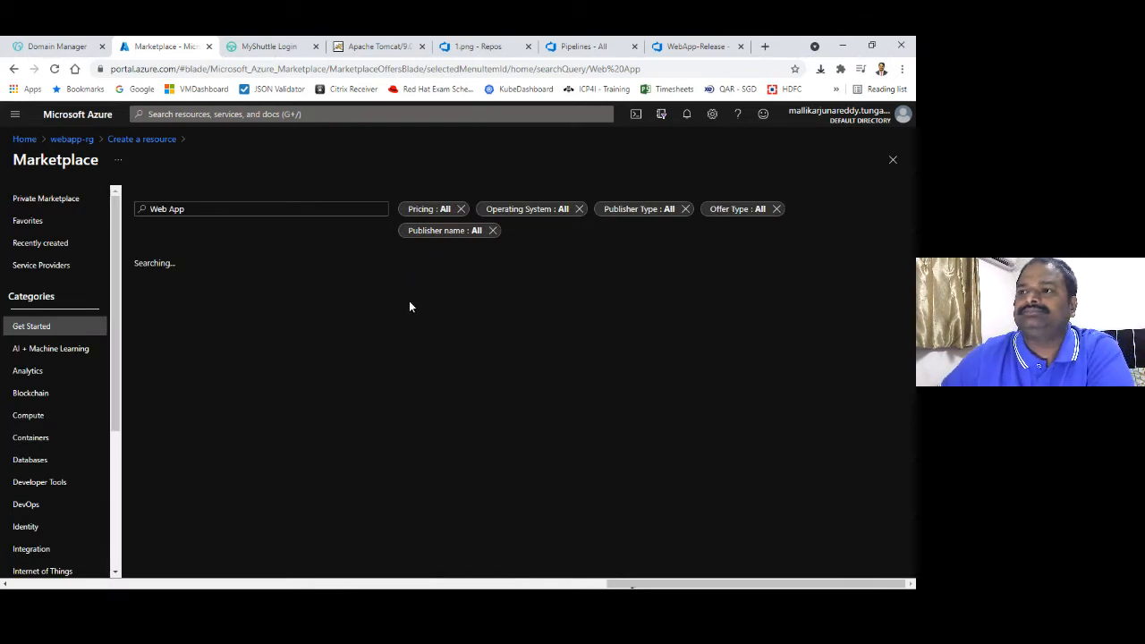
click(668, 212)
Filter the Web App results to Microsoft publishers, review them, then return to webapp-rg
click(664, 248)
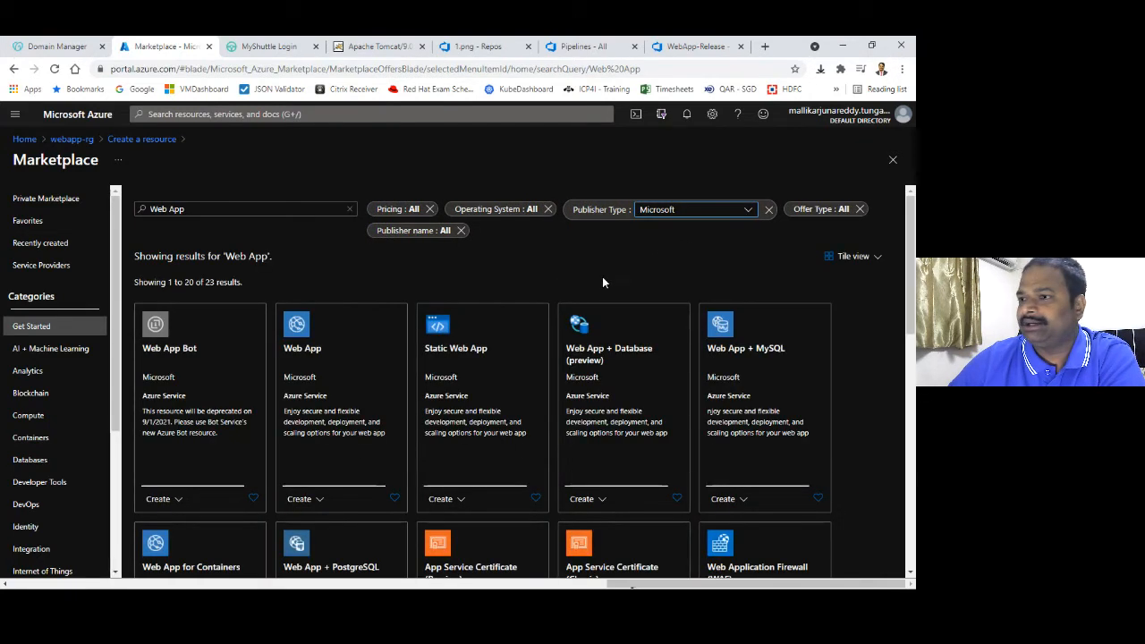
drag(911, 266, 914, 274)
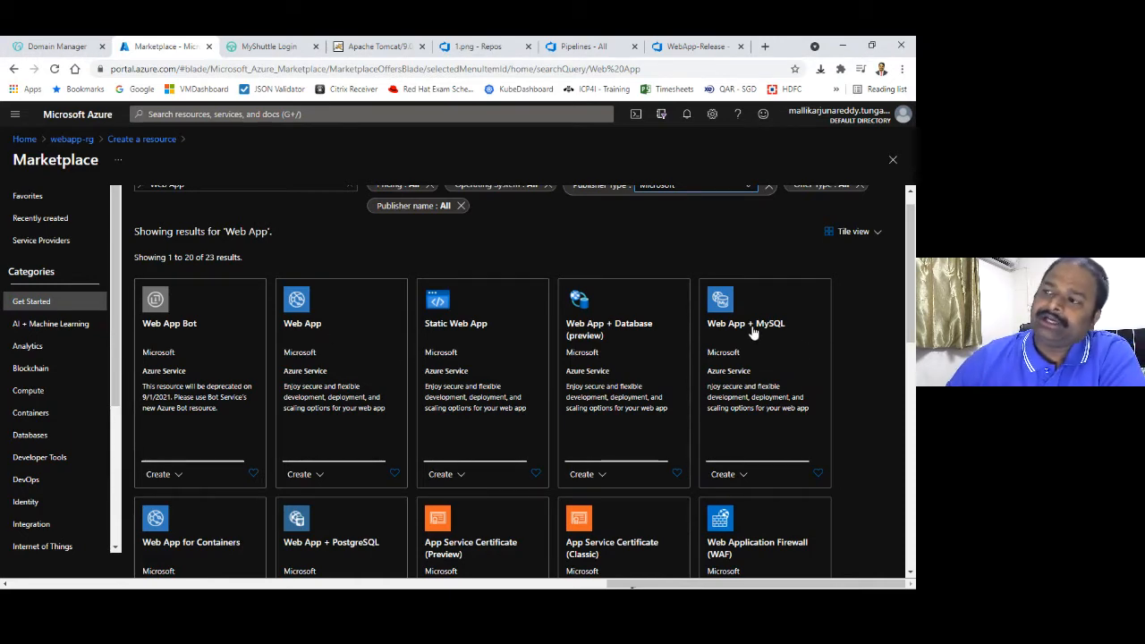
scroll(859, 322, down, 3)
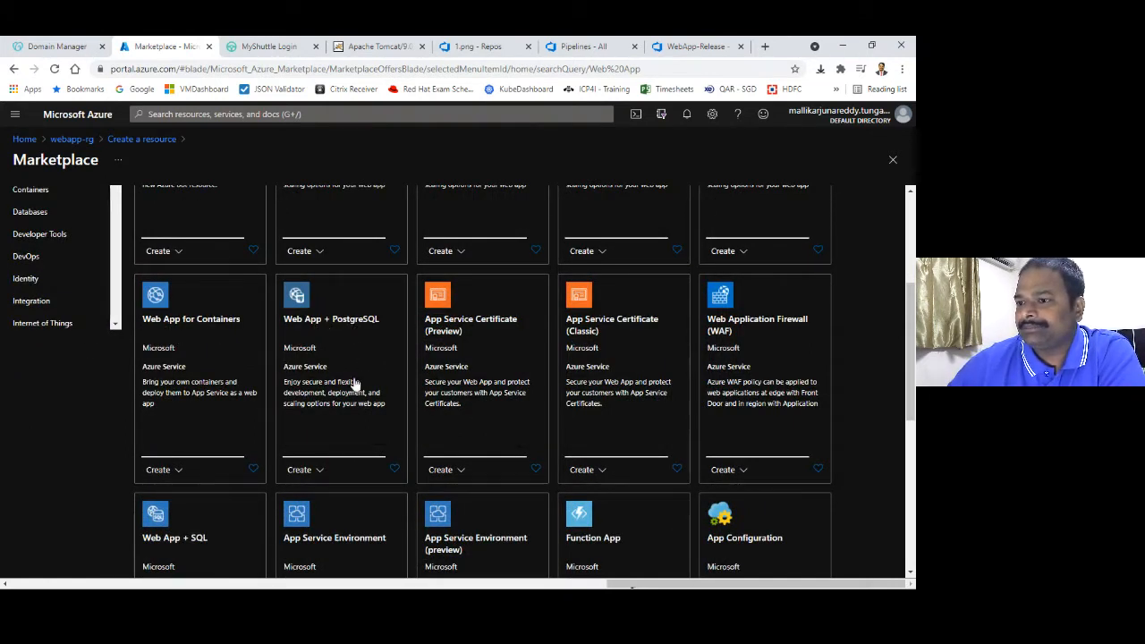
scroll(898, 362, down, 2)
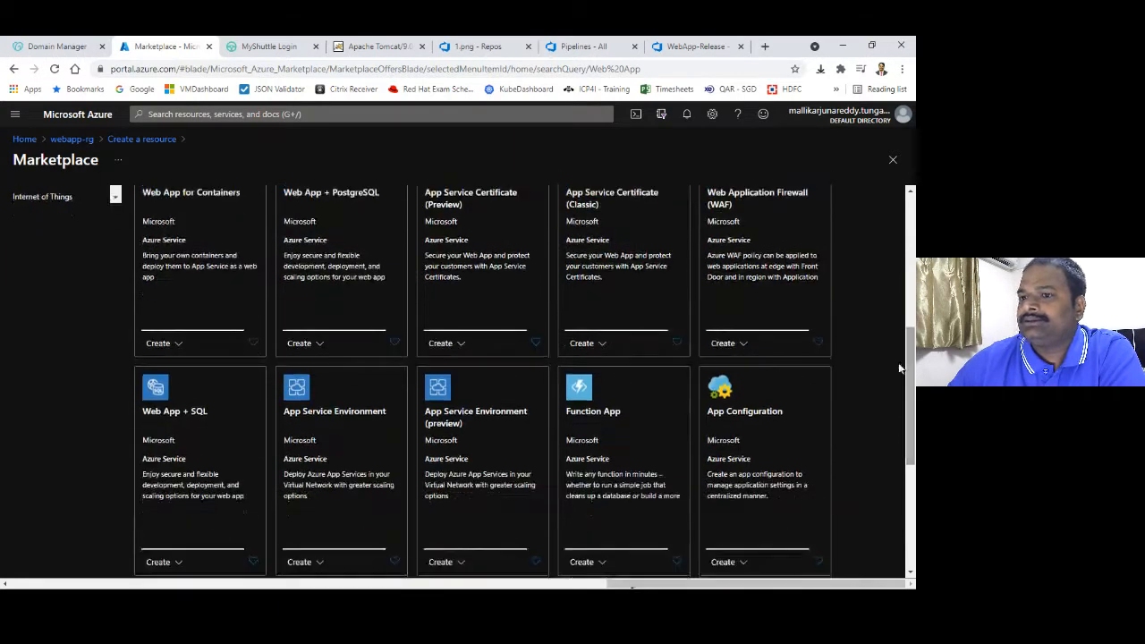
scroll(907, 443, down, 2)
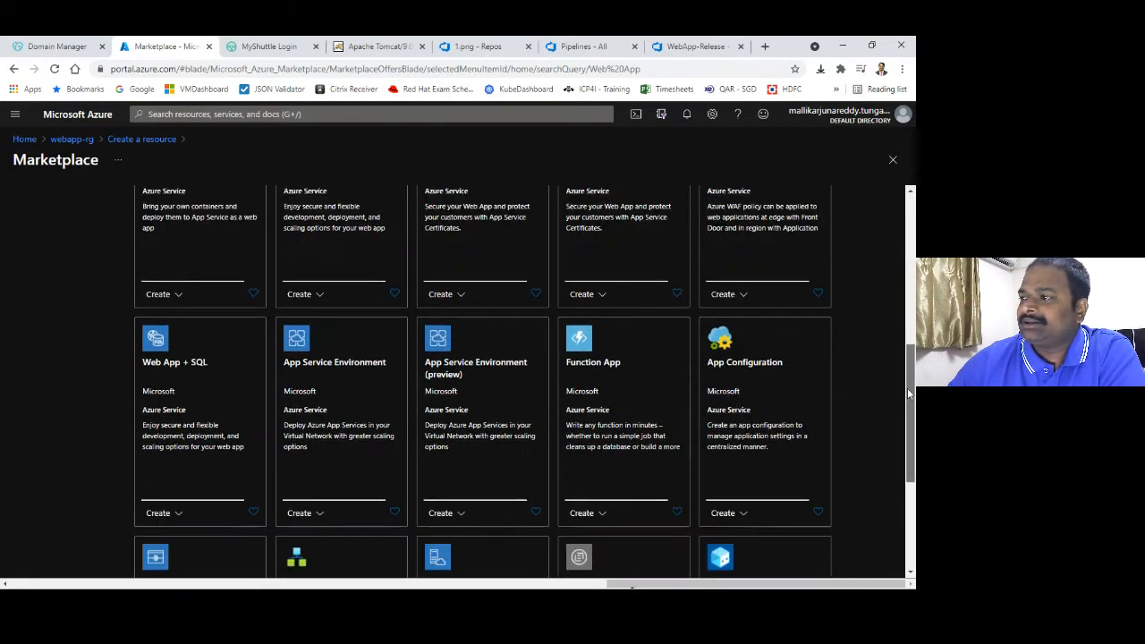
scroll(907, 444, down, 1)
scroll(907, 445, up, 2)
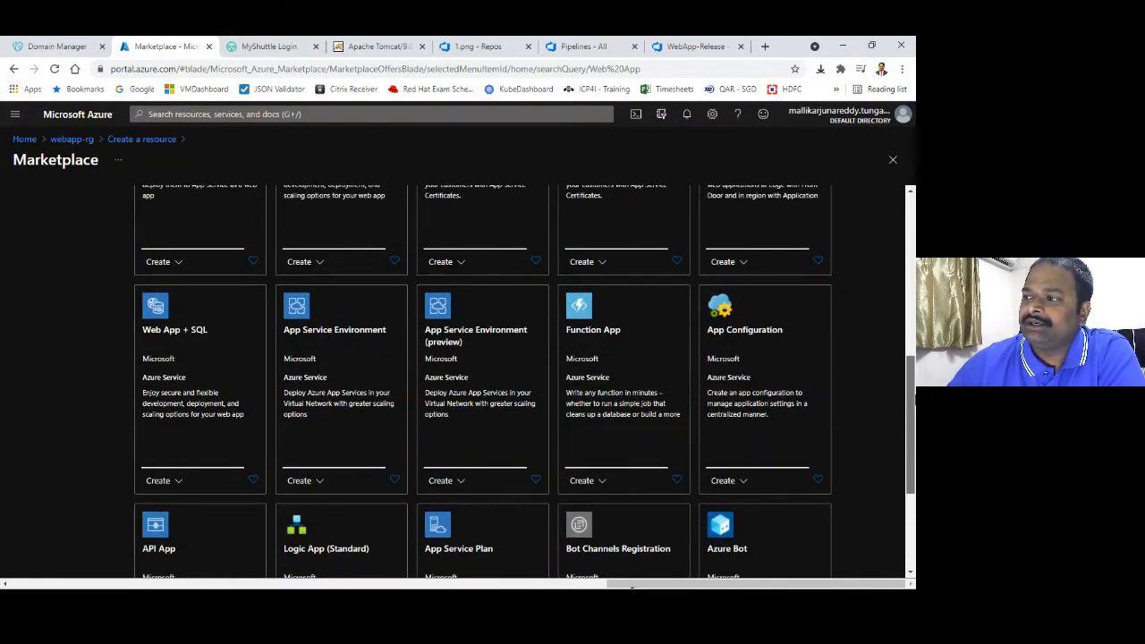
scroll(907, 445, up, 2)
scroll(907, 445, up, 2)
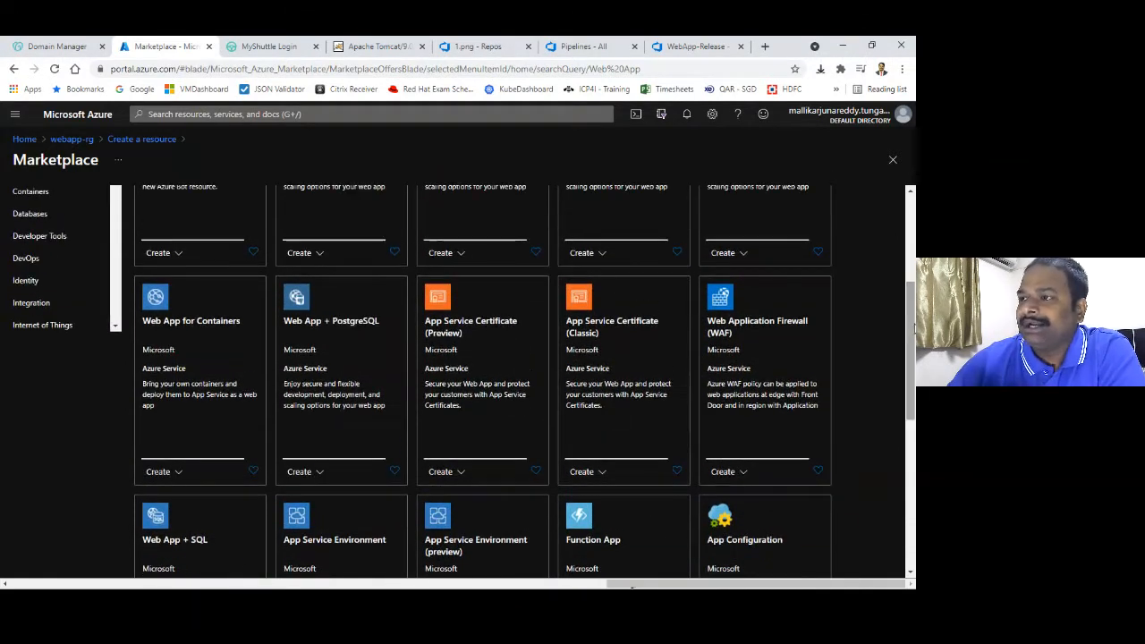
scroll(913, 266, up, 2)
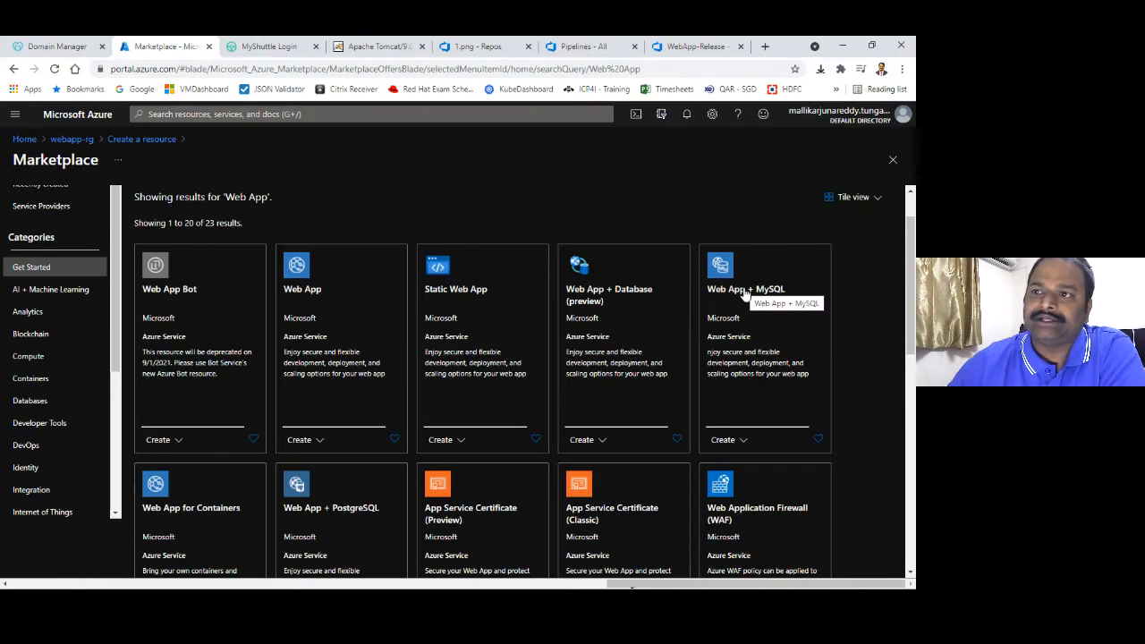
click(72, 140)
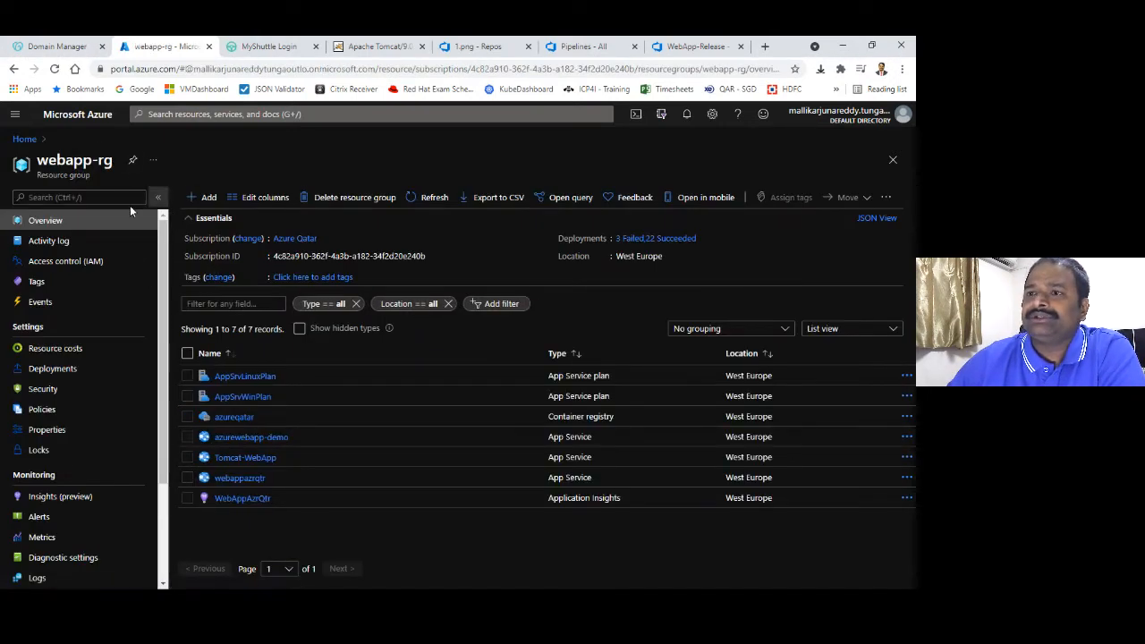
Find 'App Service plan' in the marketplace and start creating one in webapp-rg
click(199, 198)
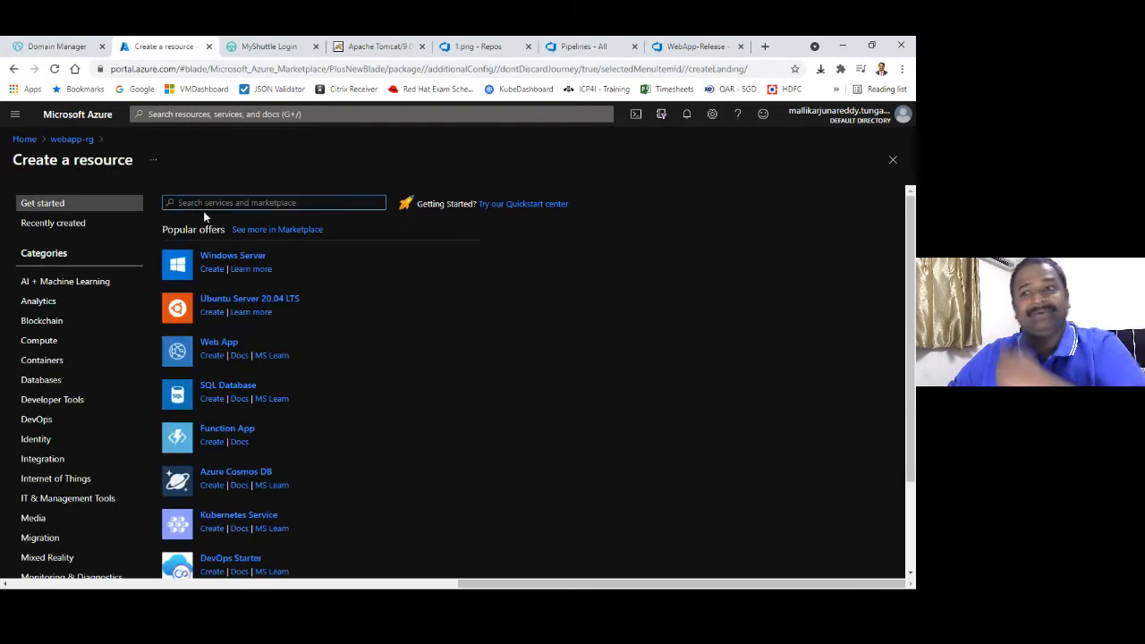
text(W)
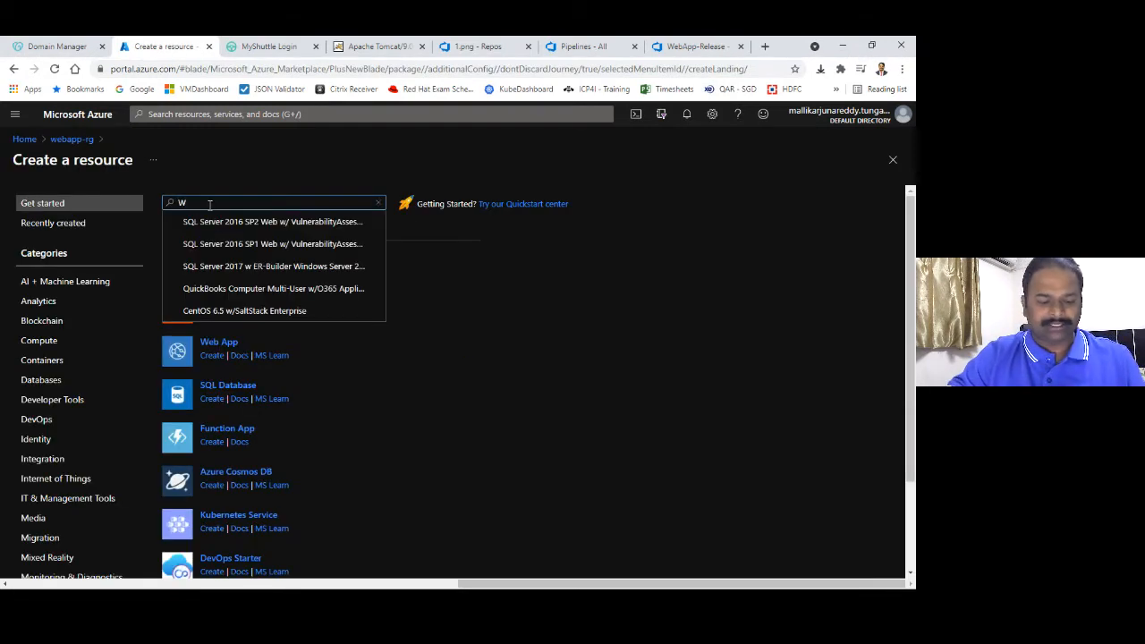
key(BackSpace)
text(App)
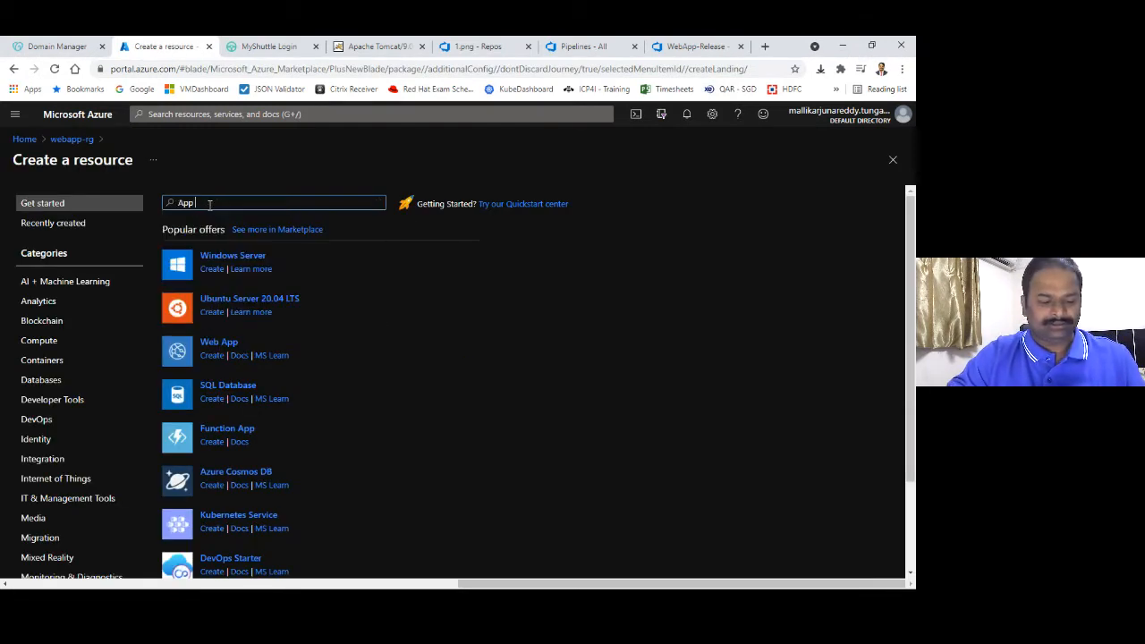
text( Service)
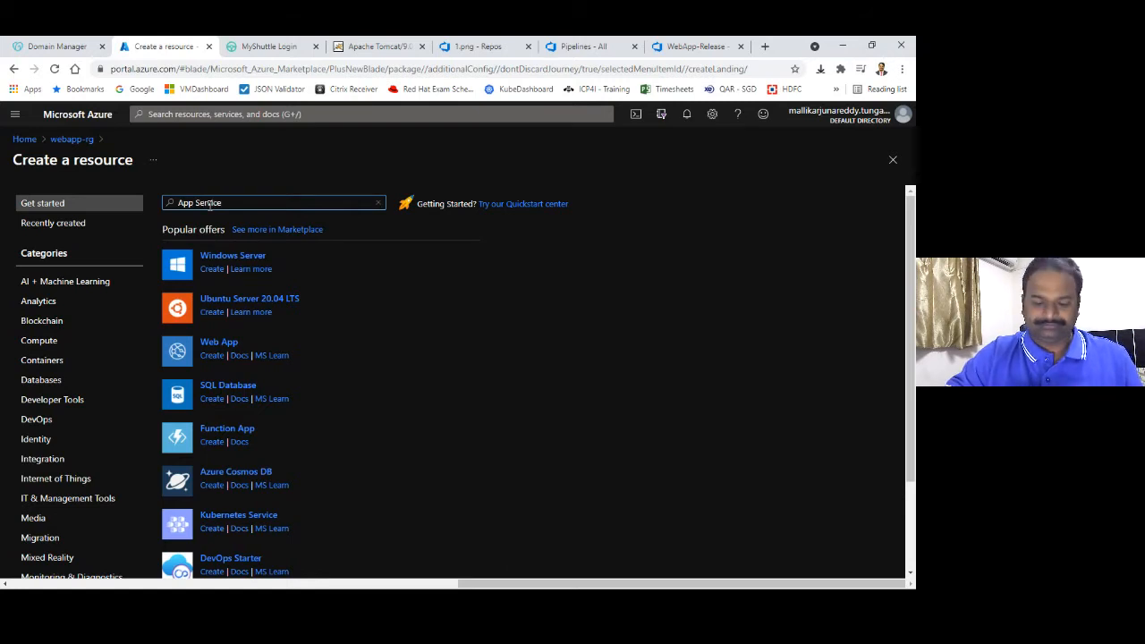
text( plan)
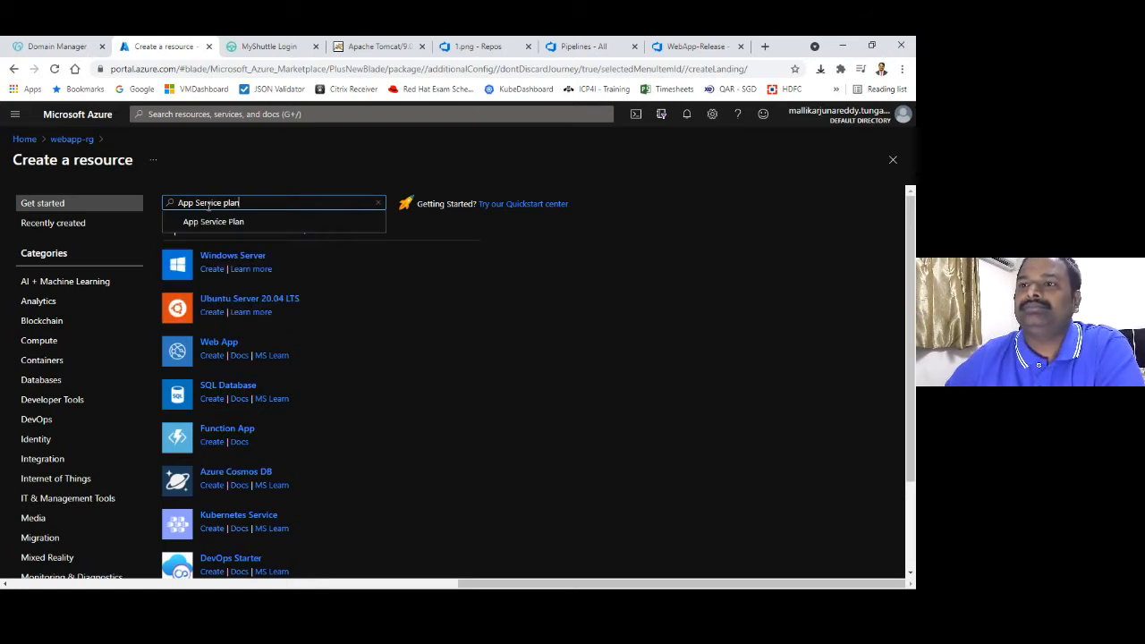
click(209, 221)
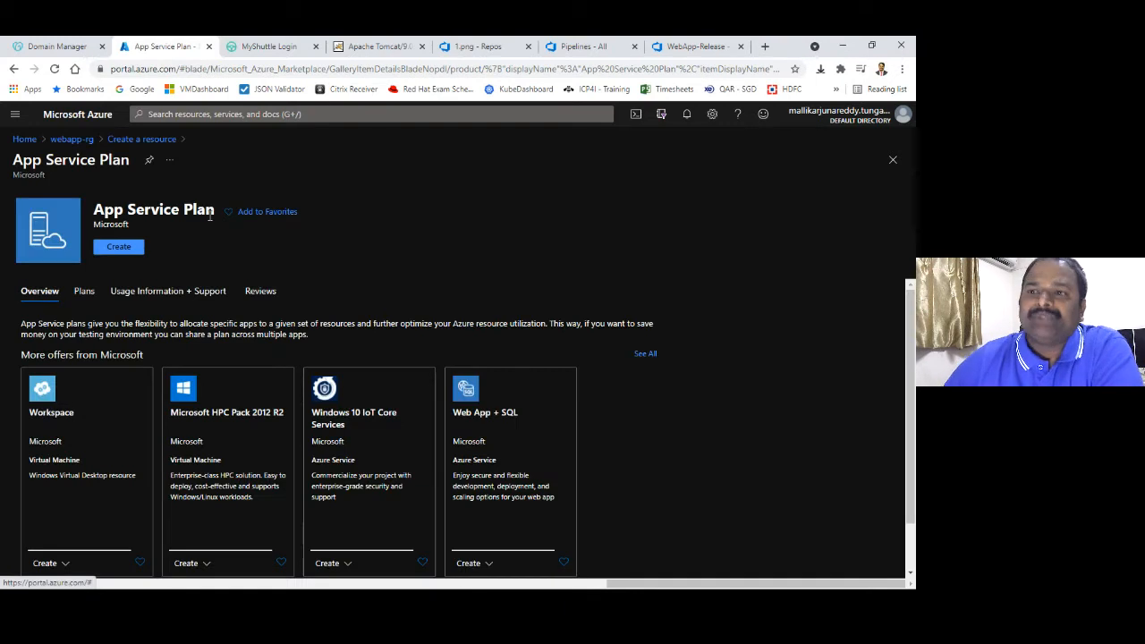
click(126, 260)
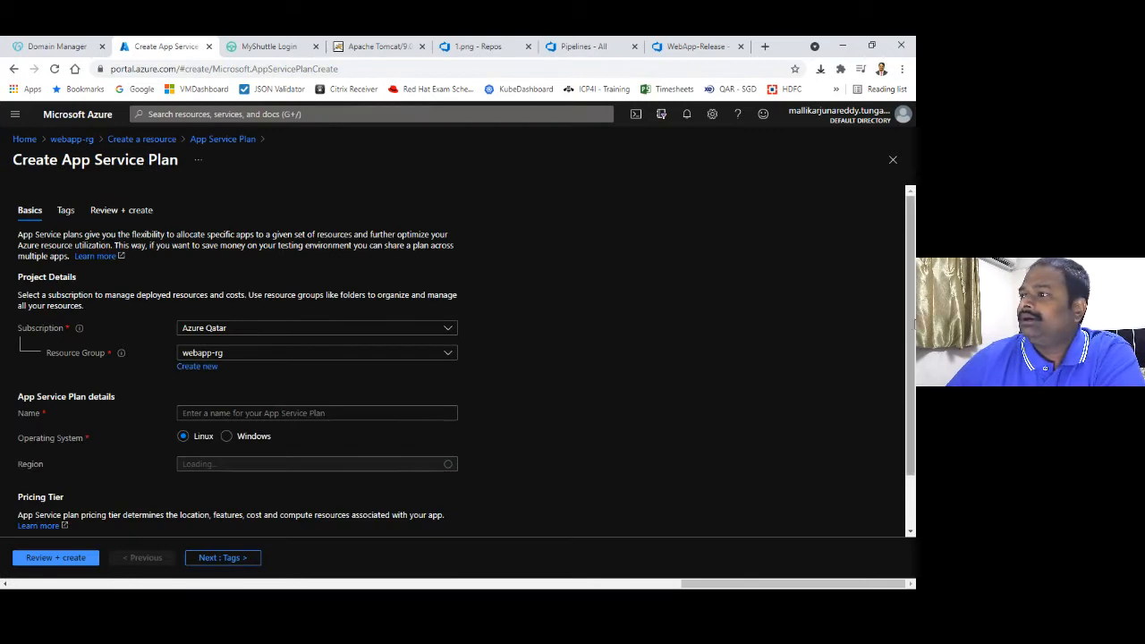
Name the plan demo1234, set its region to West Europe, and open the size picker
scroll(909, 315, down, 1)
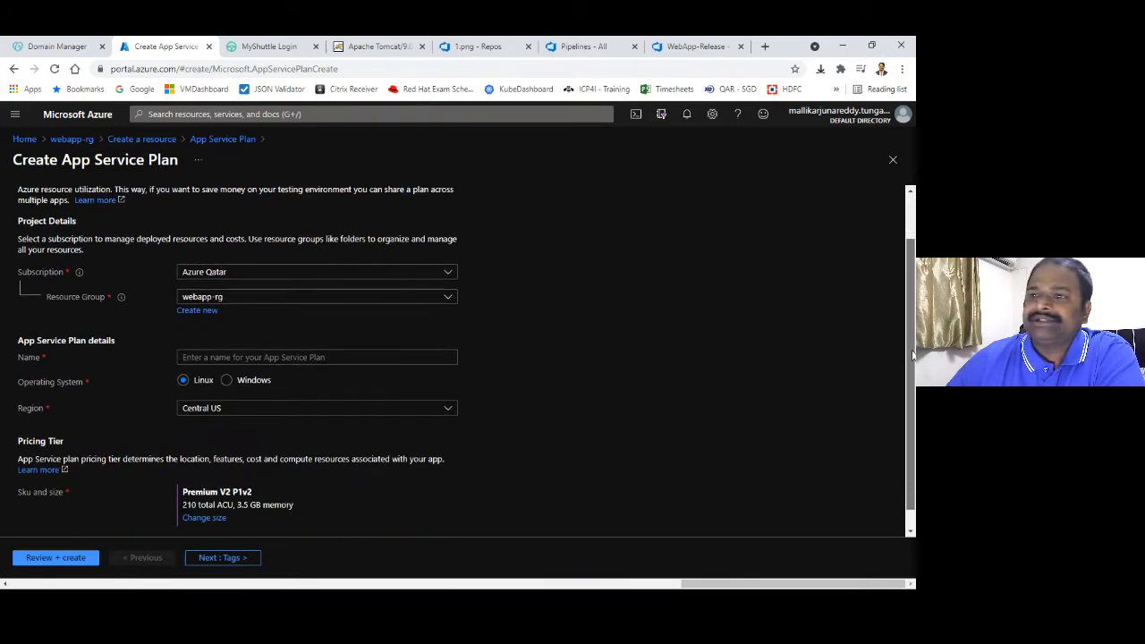
click(234, 357)
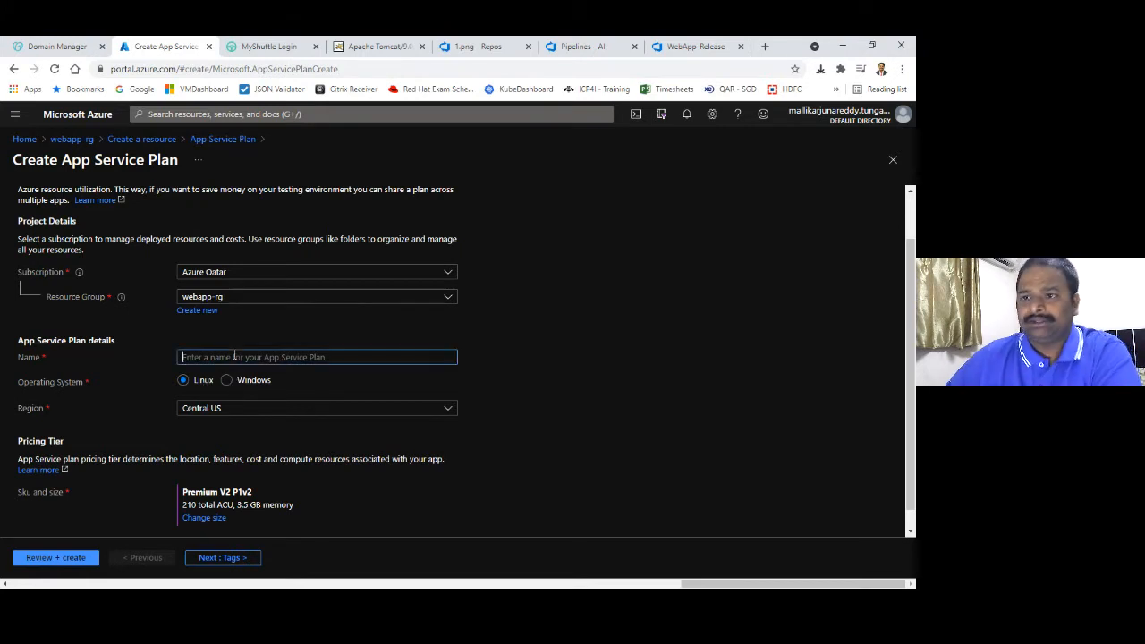
text(demo12)
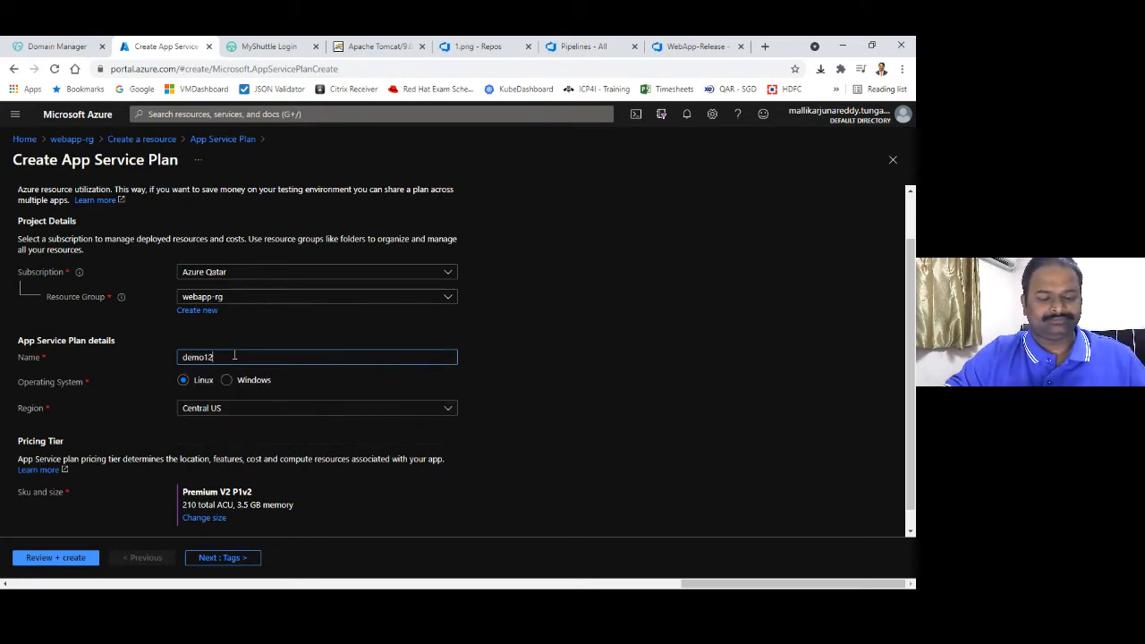
text(34)
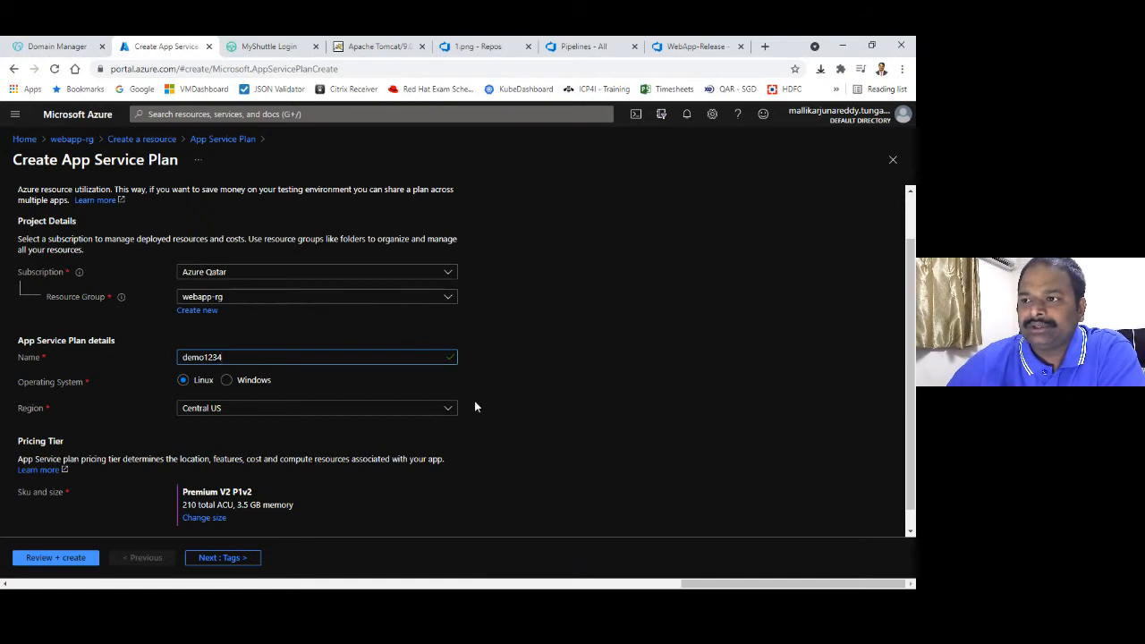
click(380, 409)
text(west e)
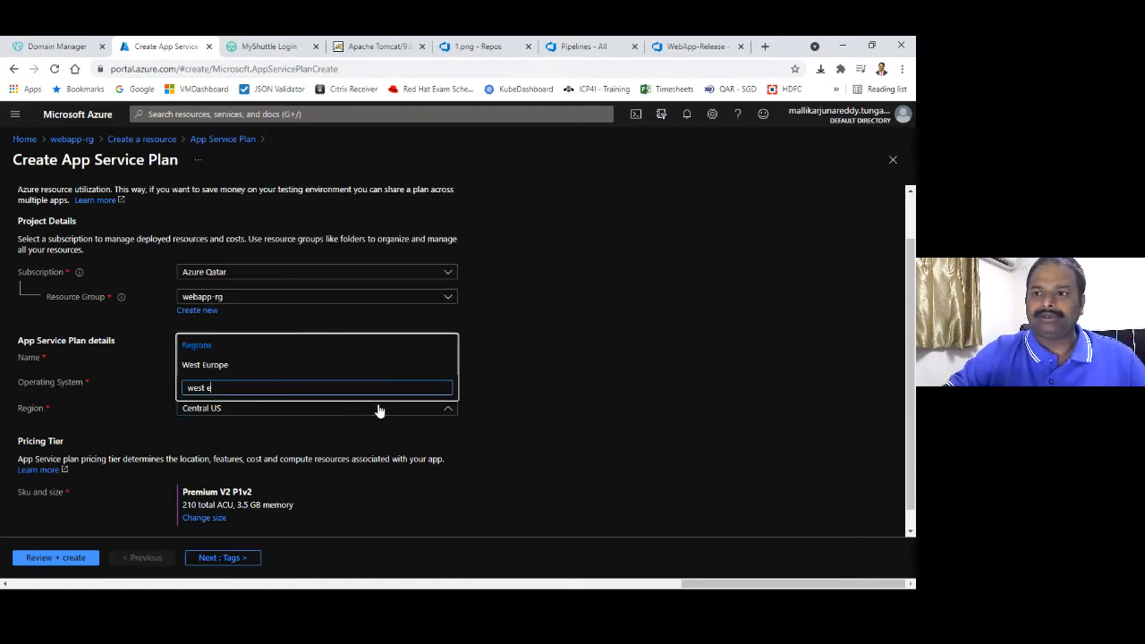
click(319, 367)
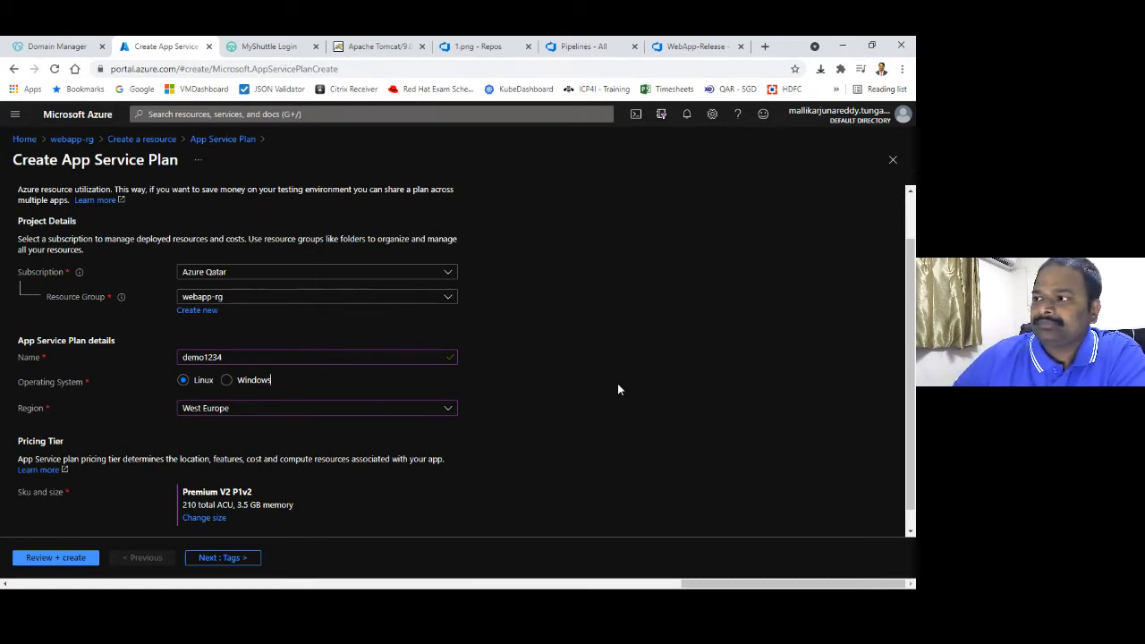
drag(910, 313, 906, 356)
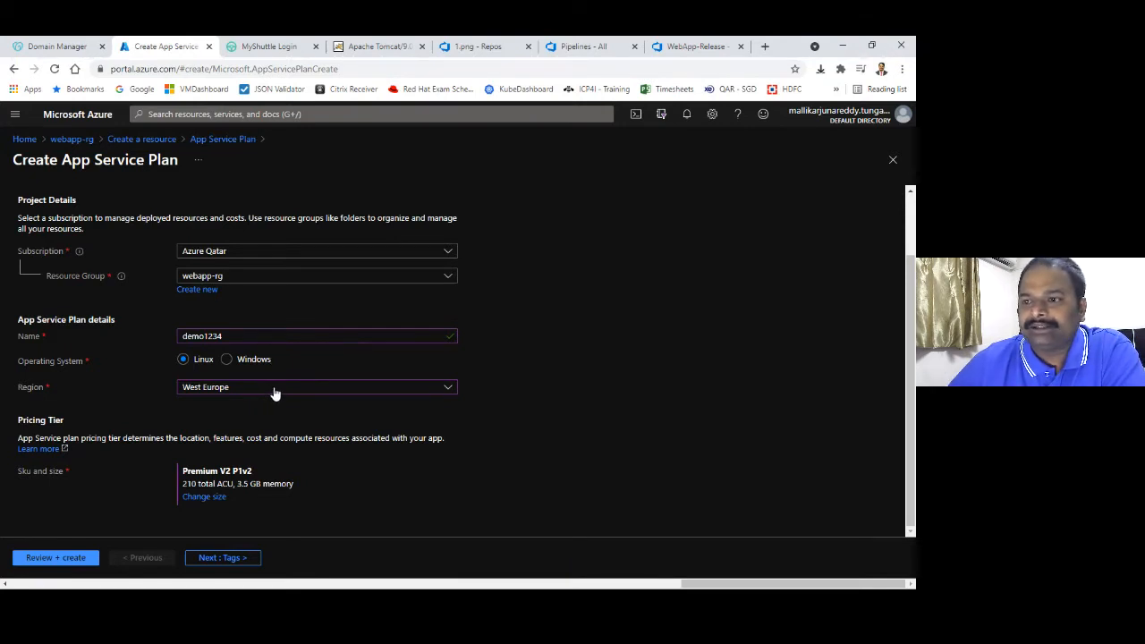
click(204, 498)
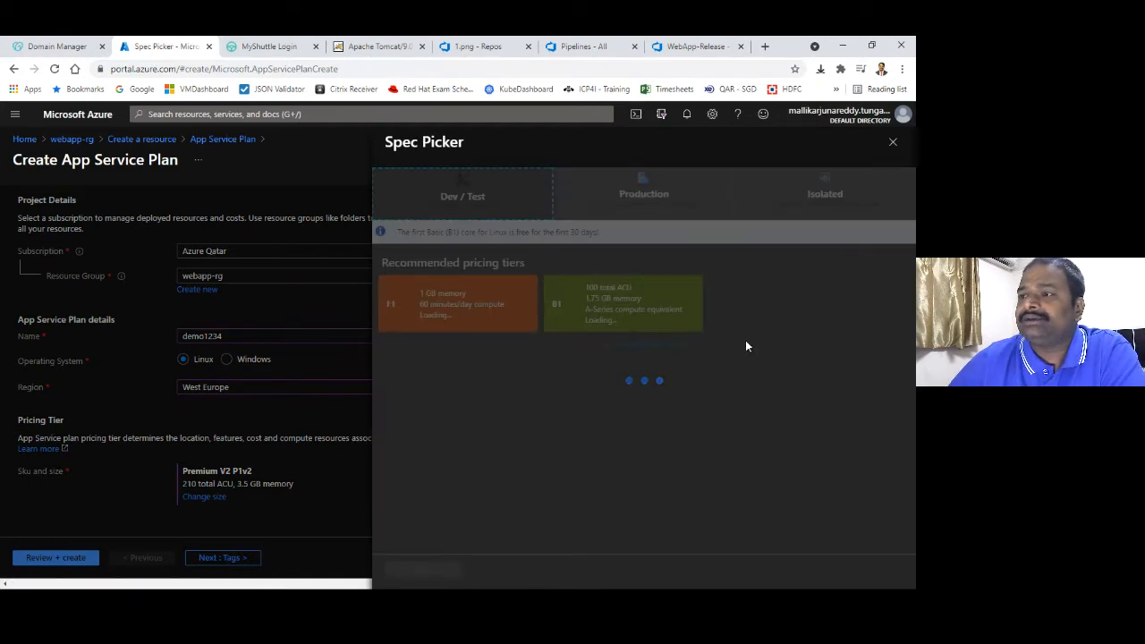
Compare the Dev/Test F1 and B1 tiers with the Production S1, S2 and S3 tiers
click(456, 196)
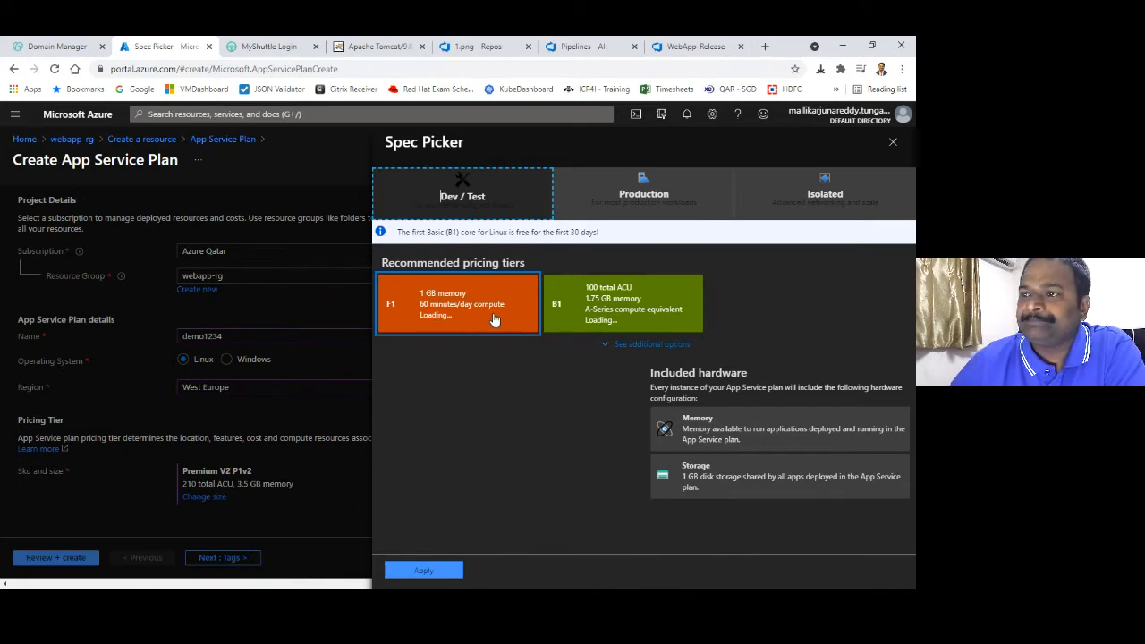
click(634, 310)
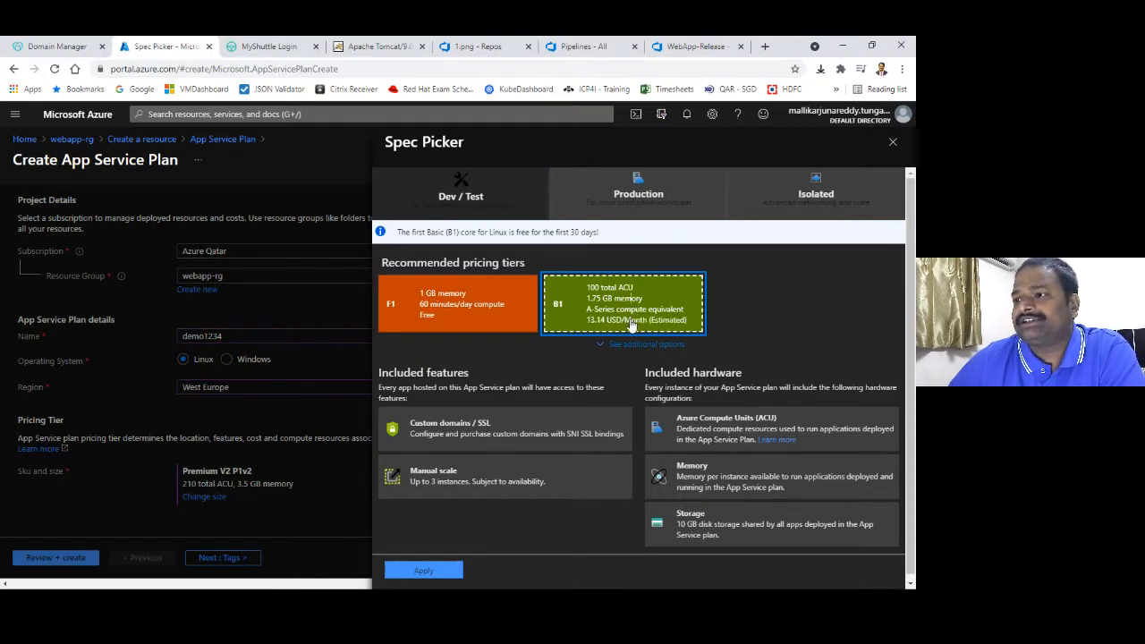
click(489, 306)
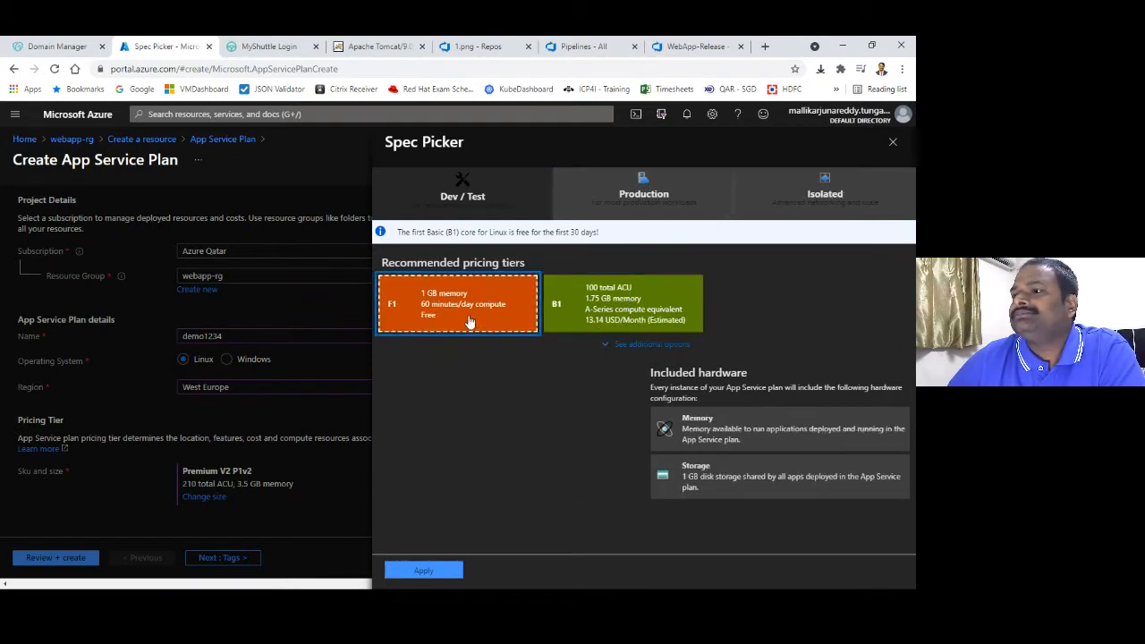
click(628, 314)
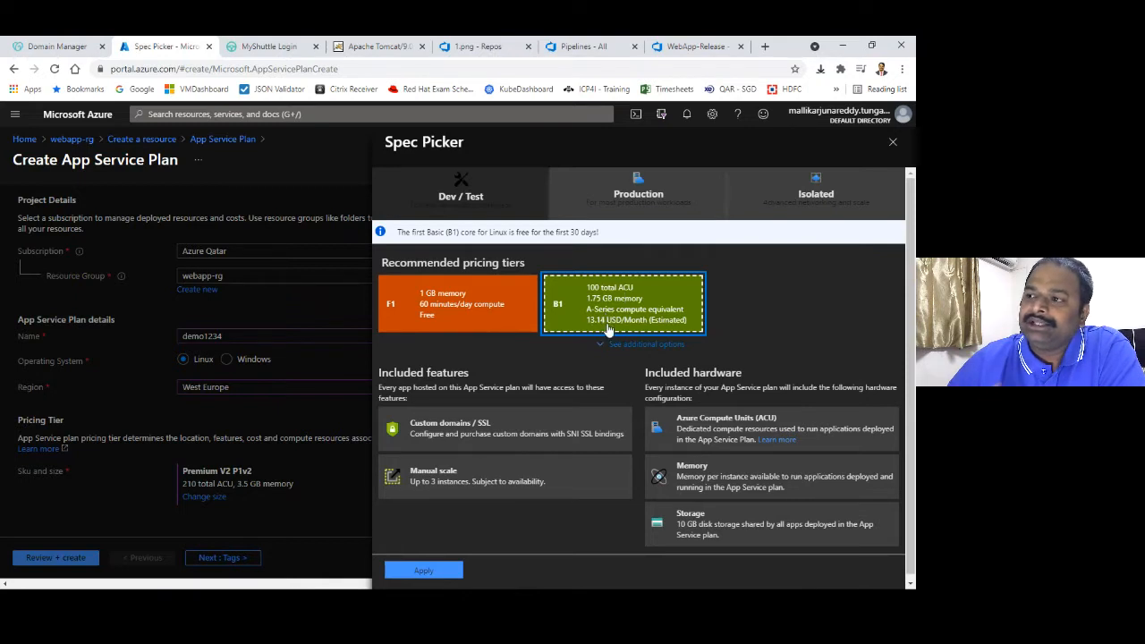
click(624, 209)
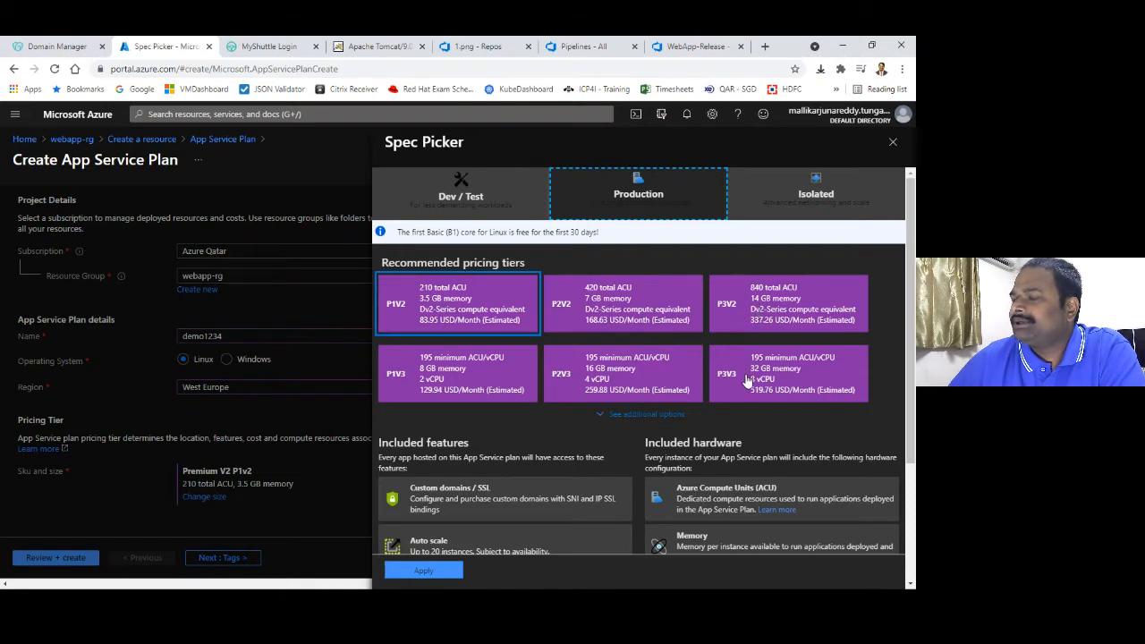
click(663, 419)
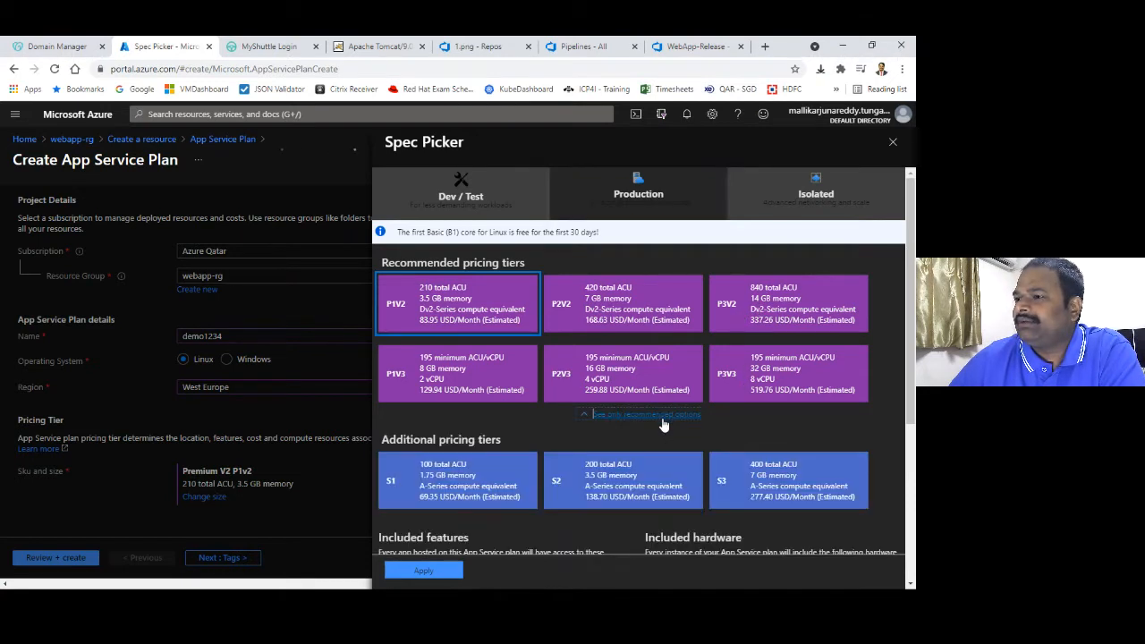
scroll(854, 399, down, 1)
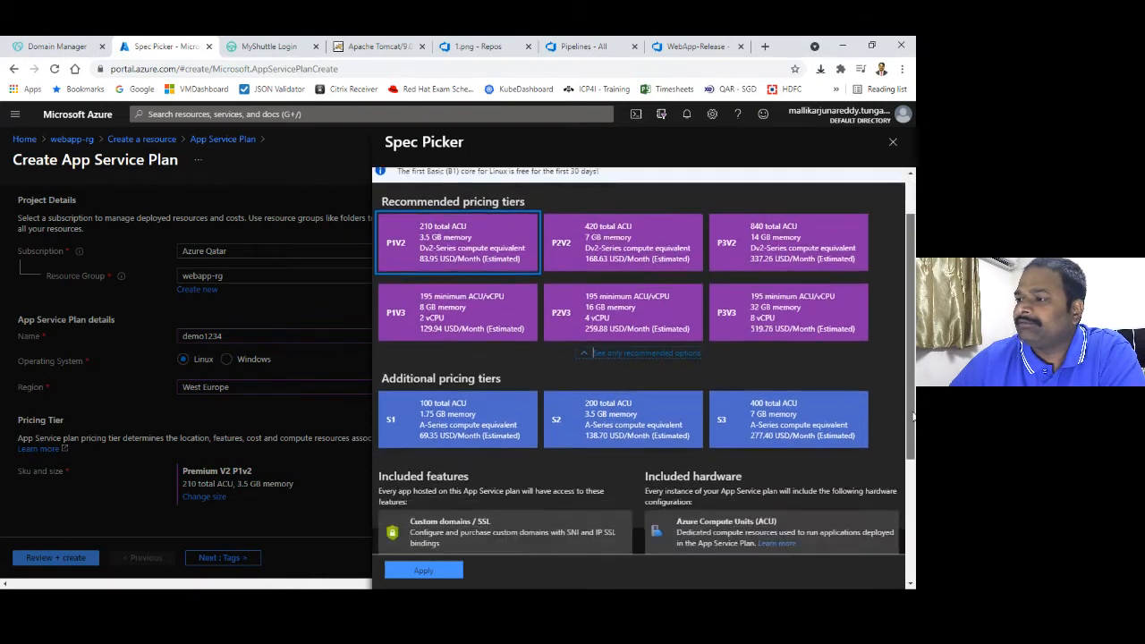
scroll(592, 335, up, 1)
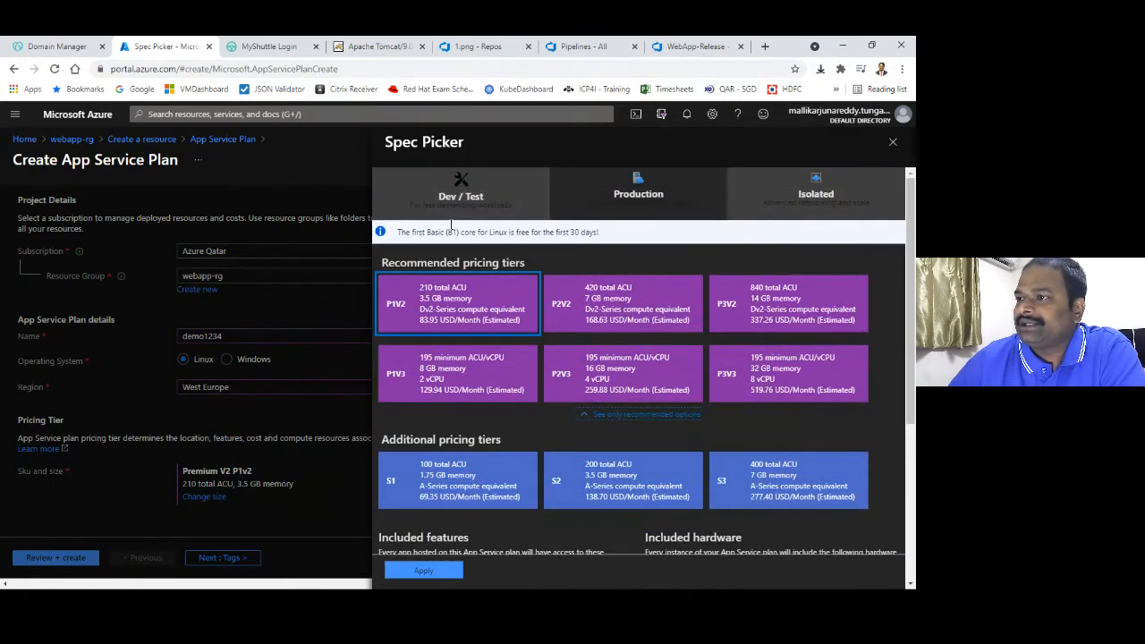
Select the free F1 Dev/Test tier and apply it to the demo1234 plan
click(474, 200)
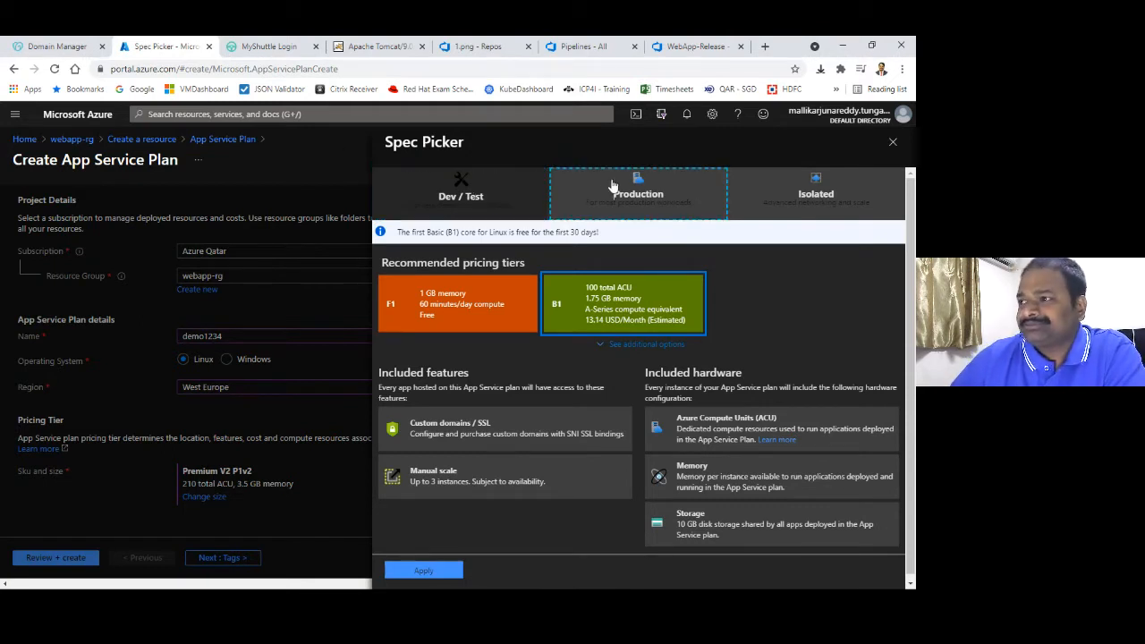
click(614, 190)
click(474, 196)
click(460, 318)
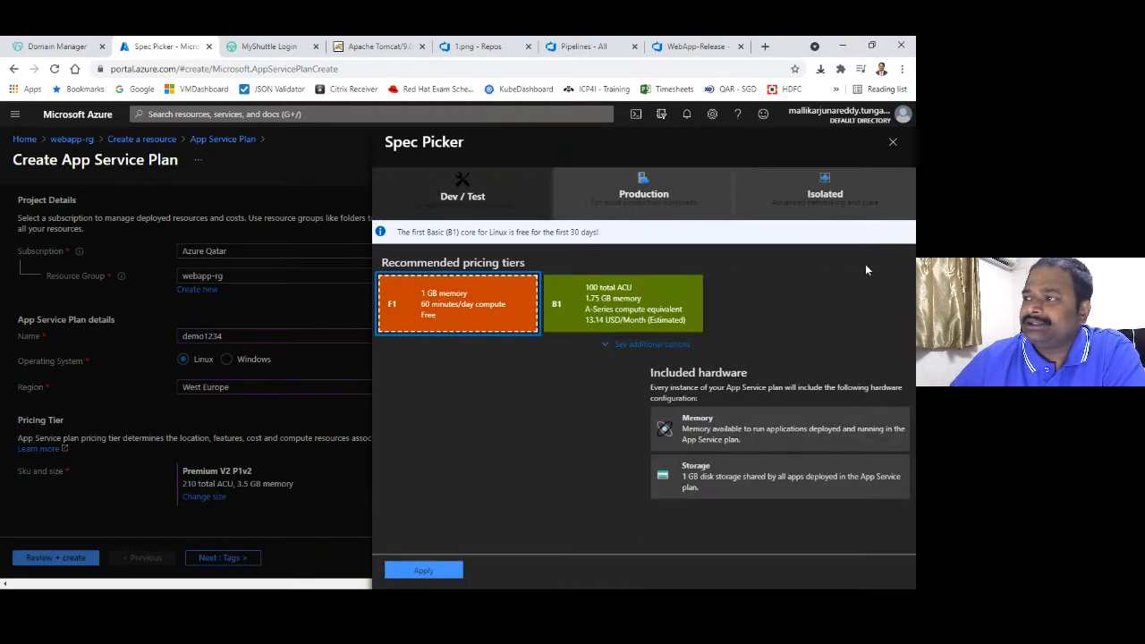
click(439, 570)
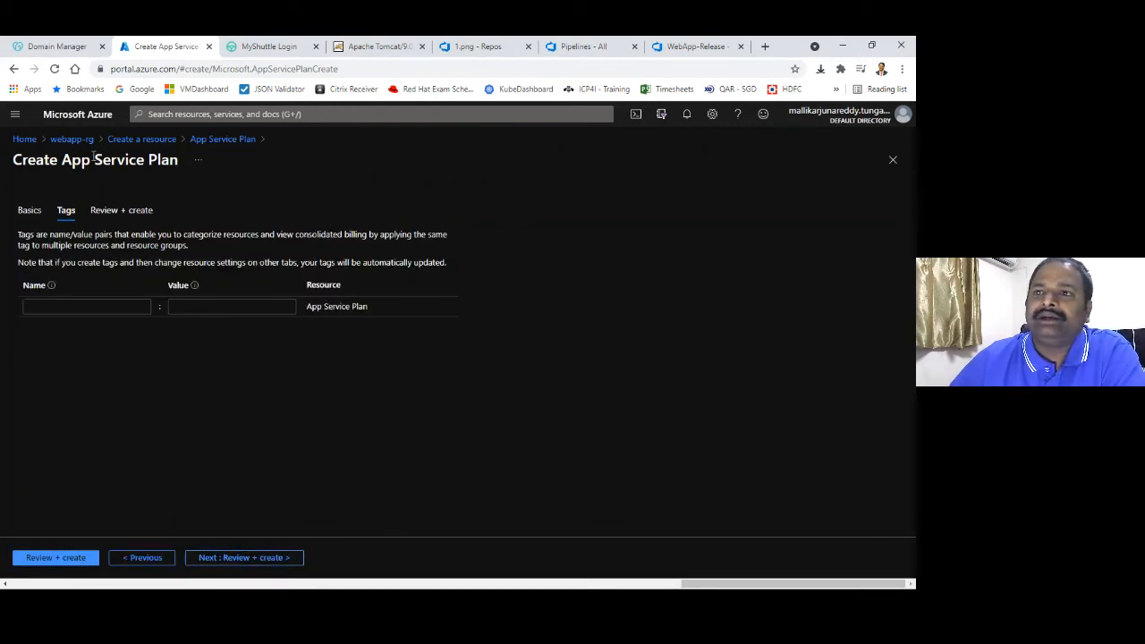
Open the existing AppSrvLinuxPlan from the webapp-rg resource list
click(72, 140)
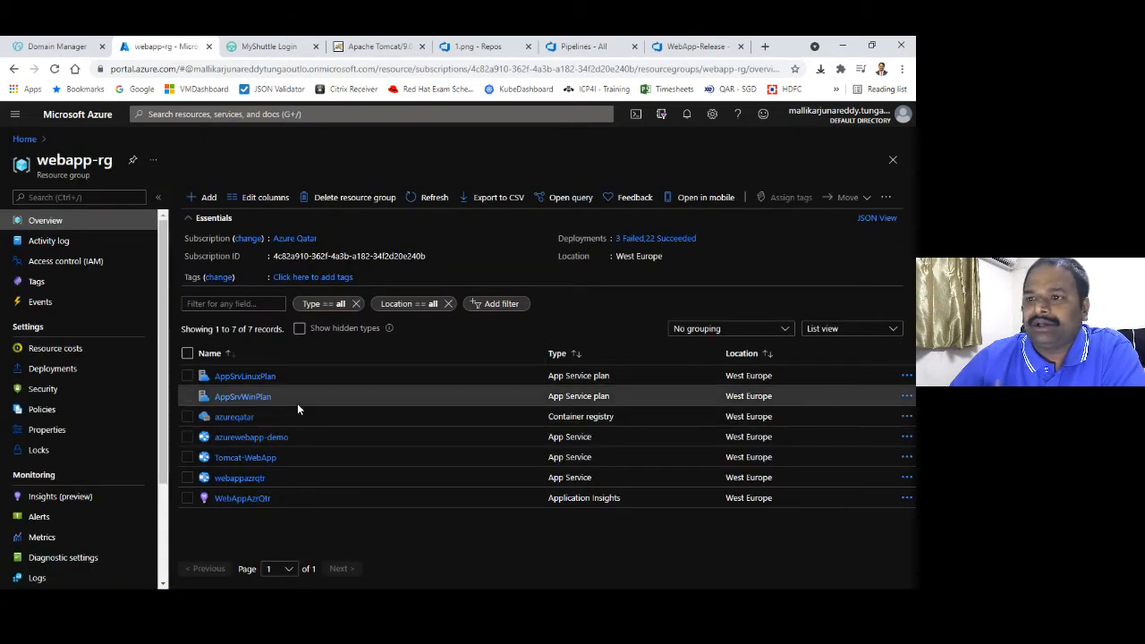
click(253, 377)
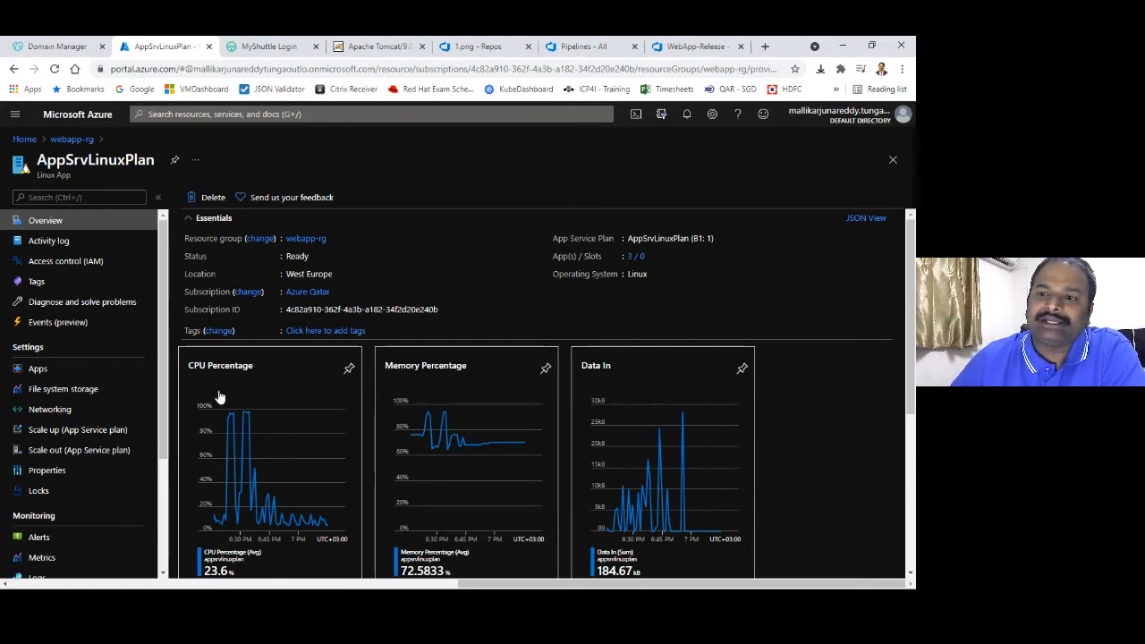
Open AppSrvLinuxPlan's Scale up page to view its available pricing tiers
drag(165, 369, 159, 447)
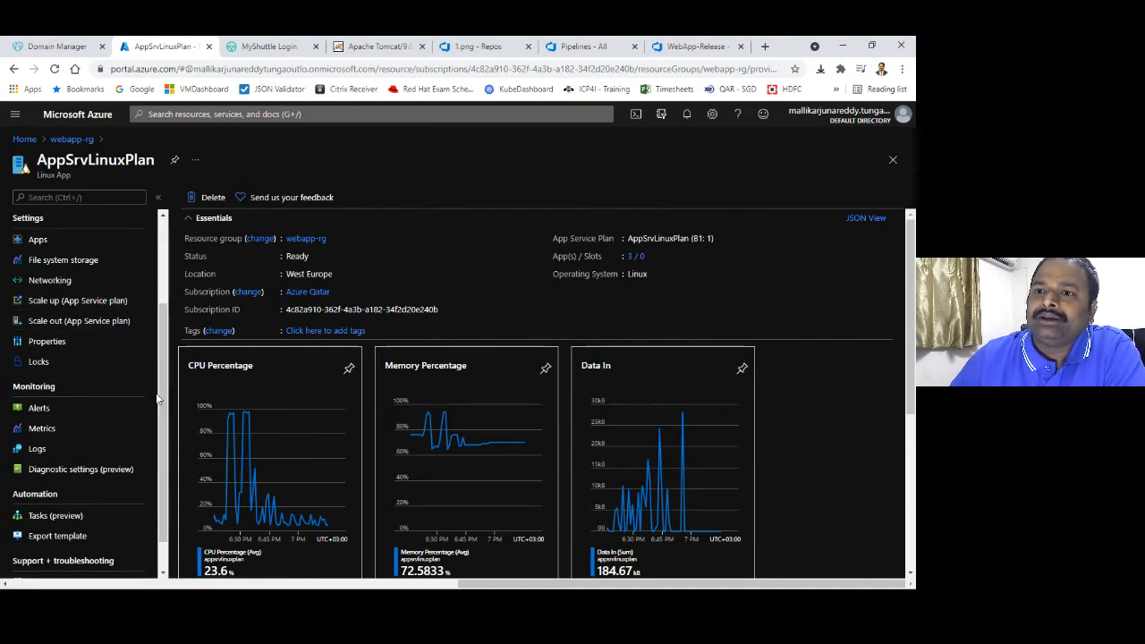
scroll(116, 430, up, 3)
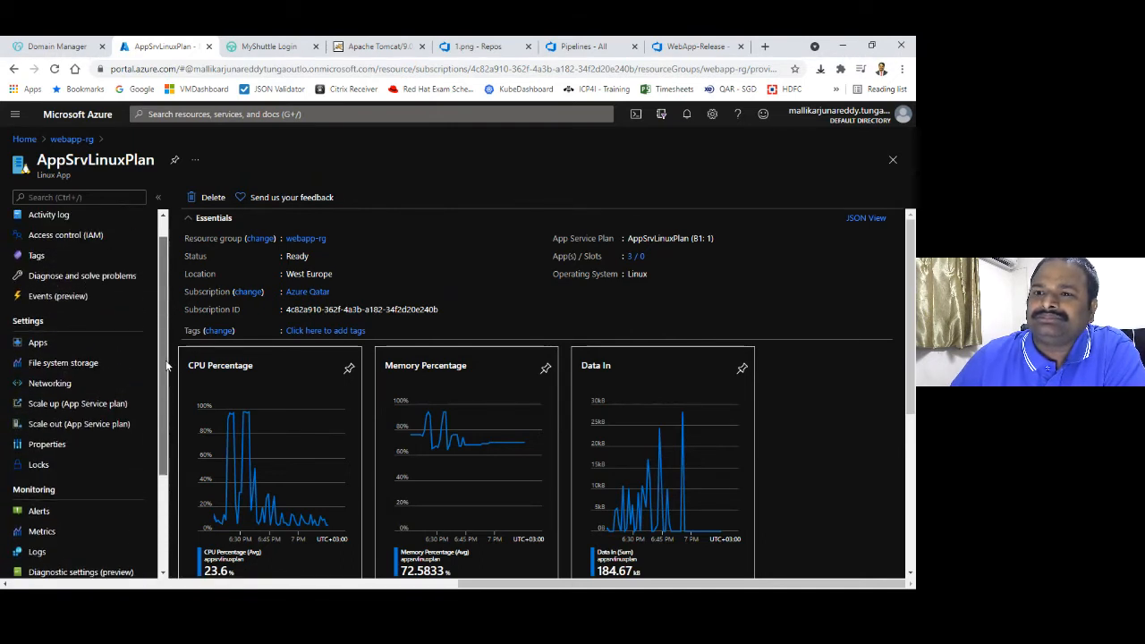
click(112, 406)
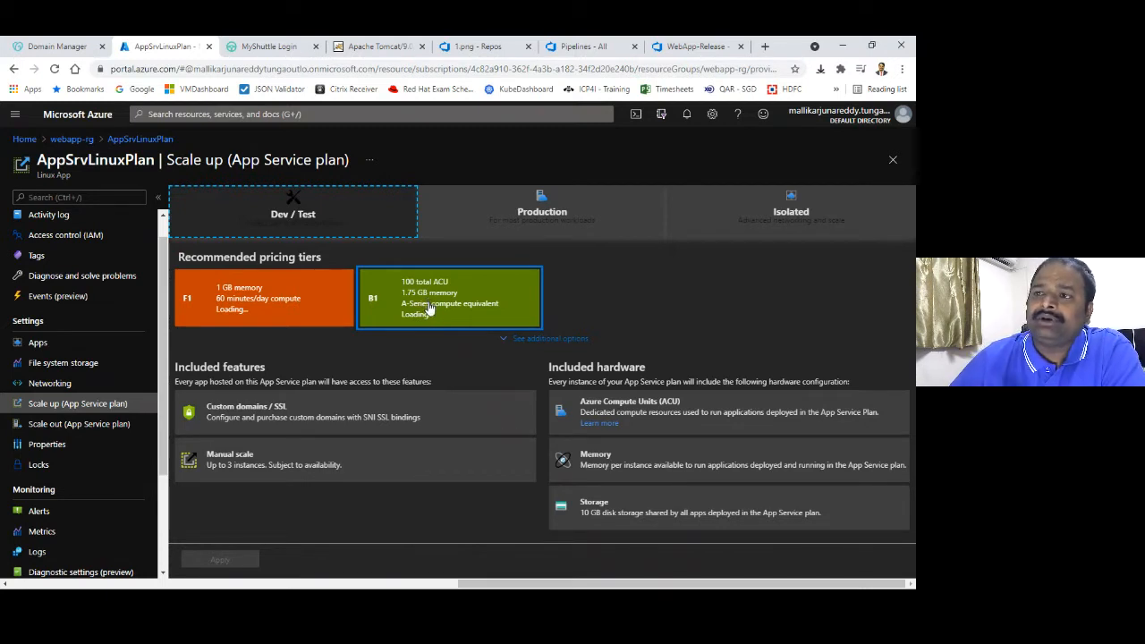
View the Production scale-up tiers without applying, then return to the plan overview
click(537, 215)
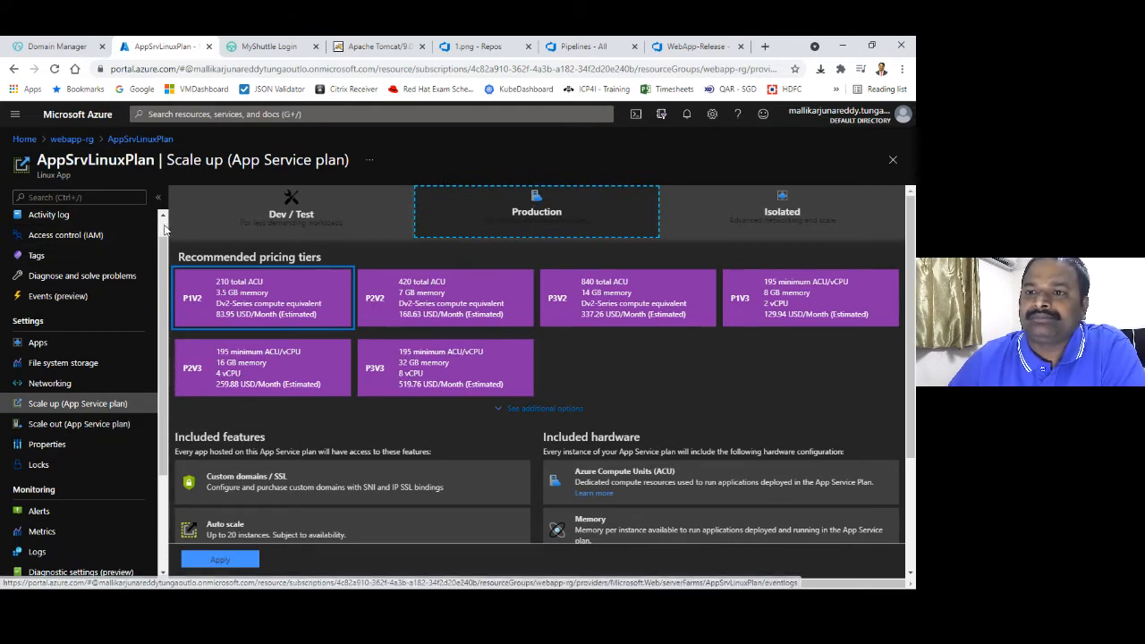
scroll(164, 231, up, 1)
click(80, 223)
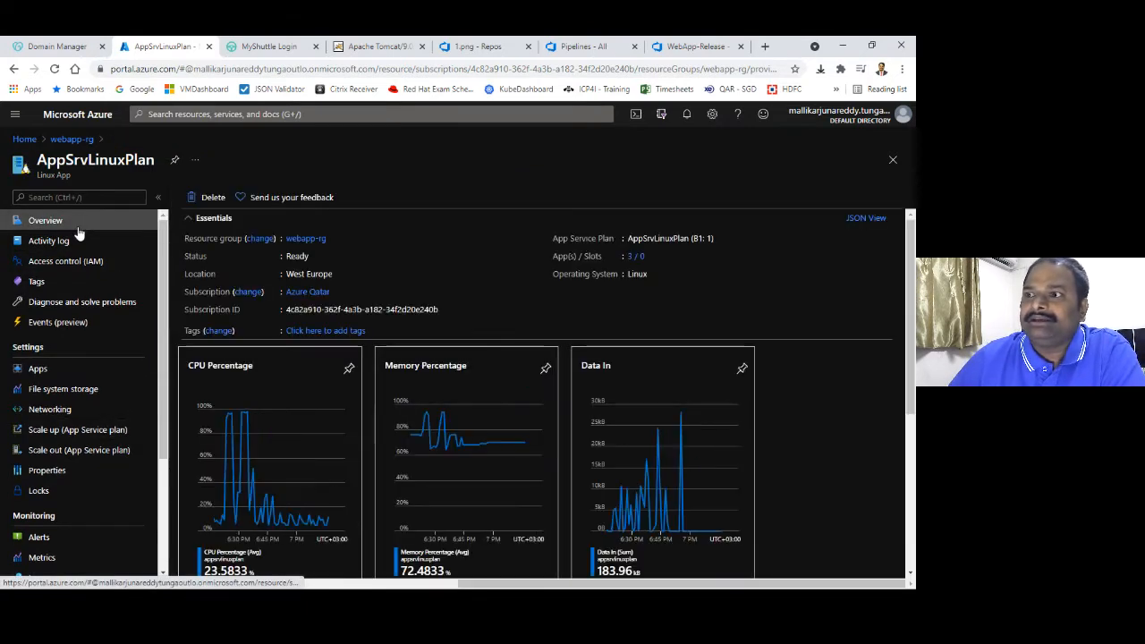
Review the apps hosted on AppSrvLinuxPlan, then open the Tomcat-WebApp app service
click(68, 140)
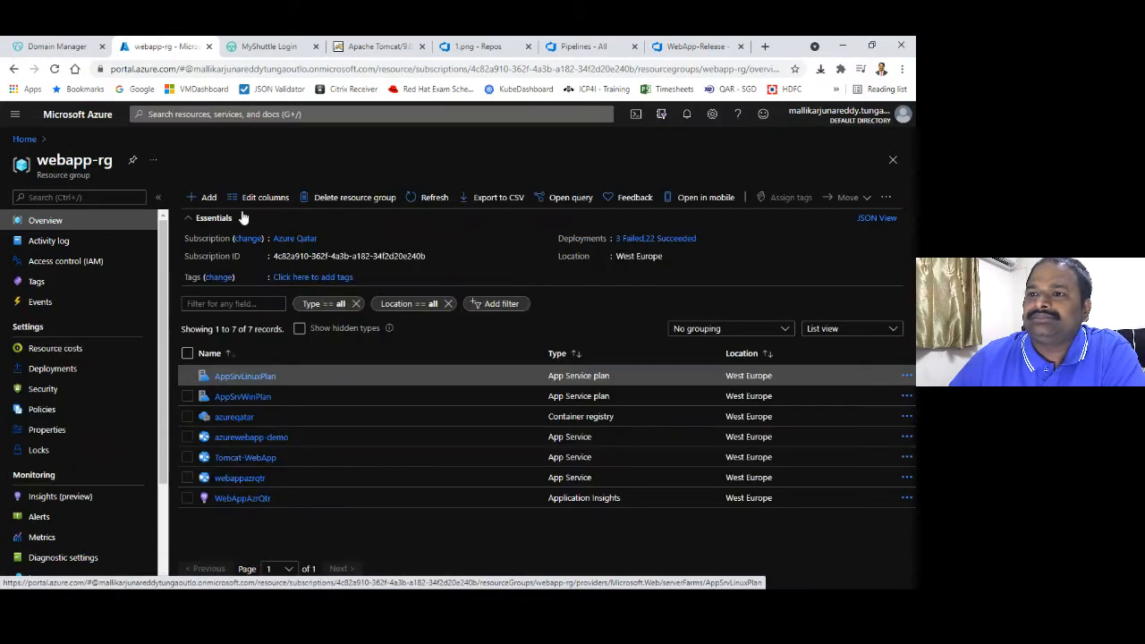
click(239, 376)
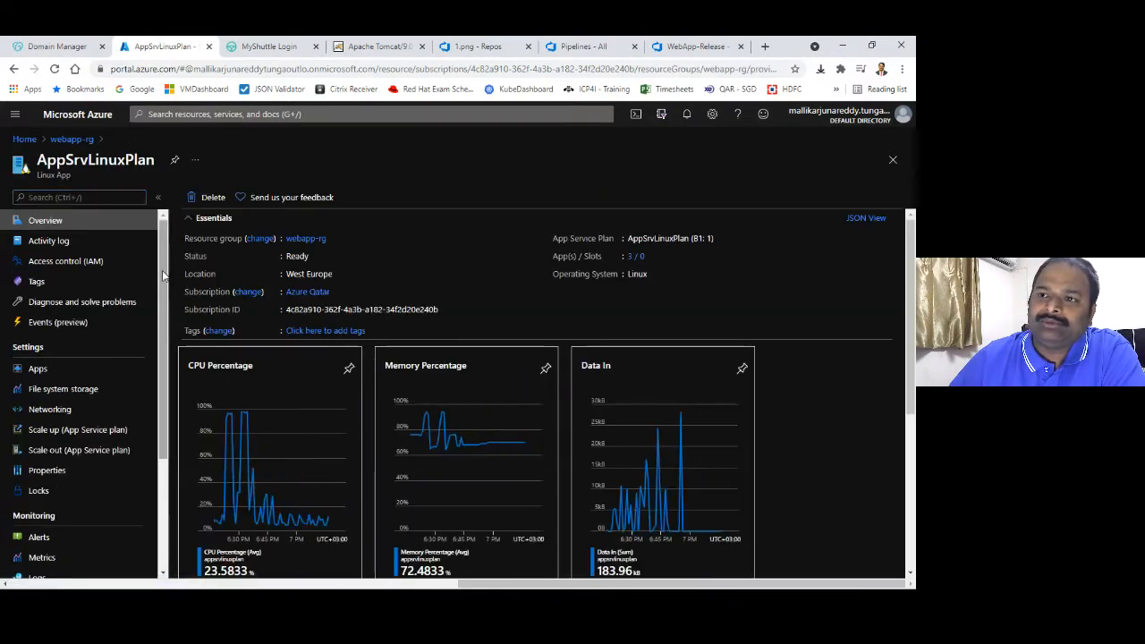
drag(163, 277, 164, 308)
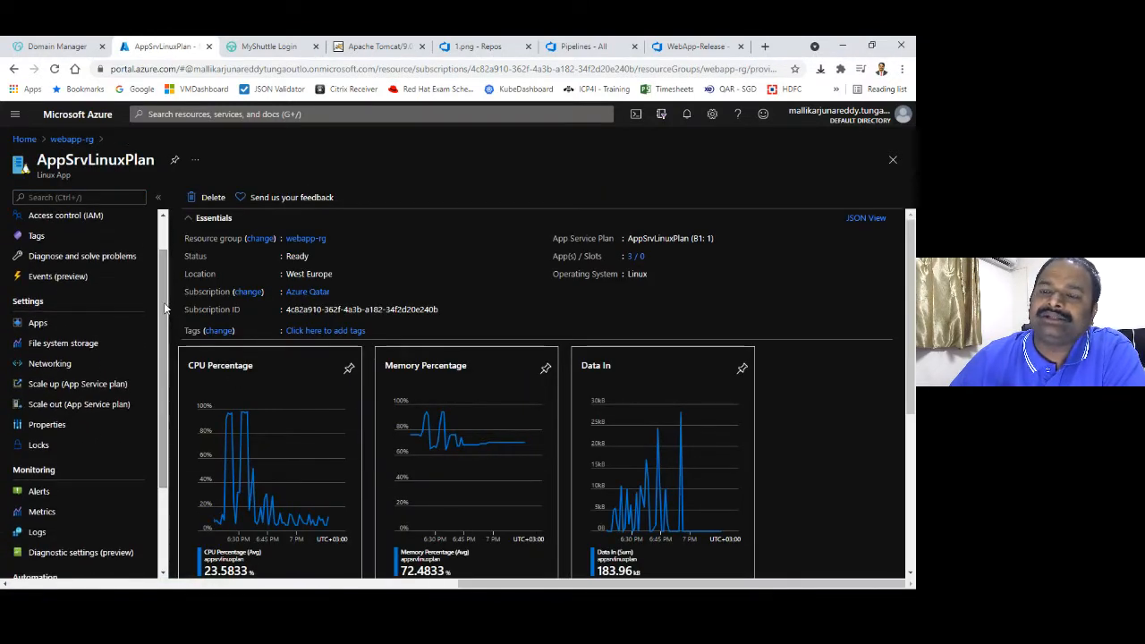
click(90, 325)
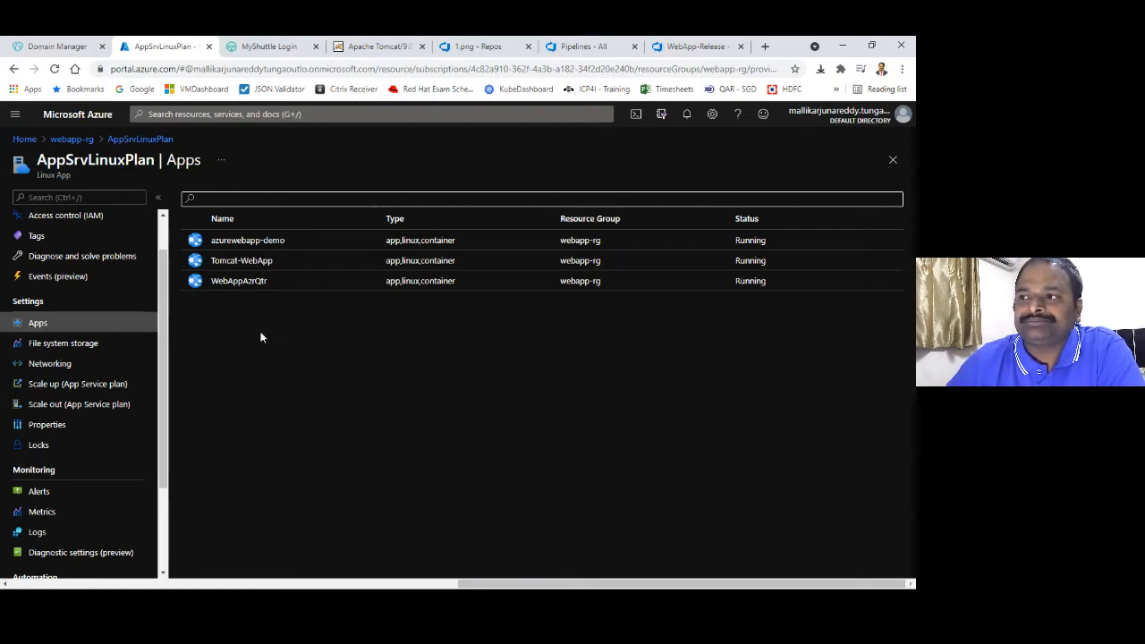
click(146, 139)
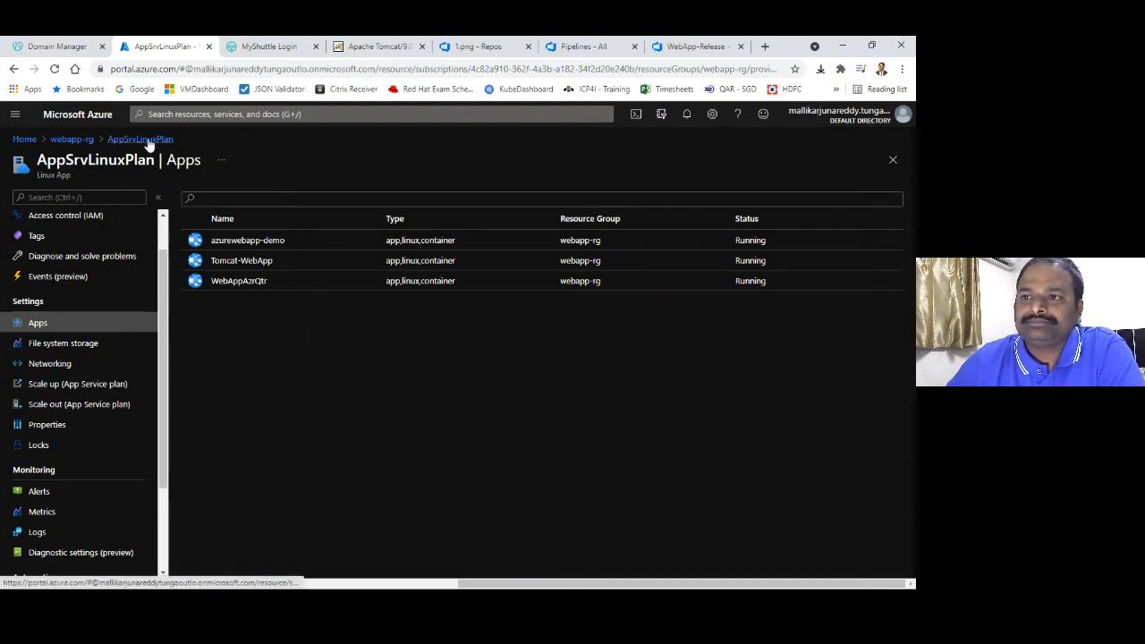
click(84, 140)
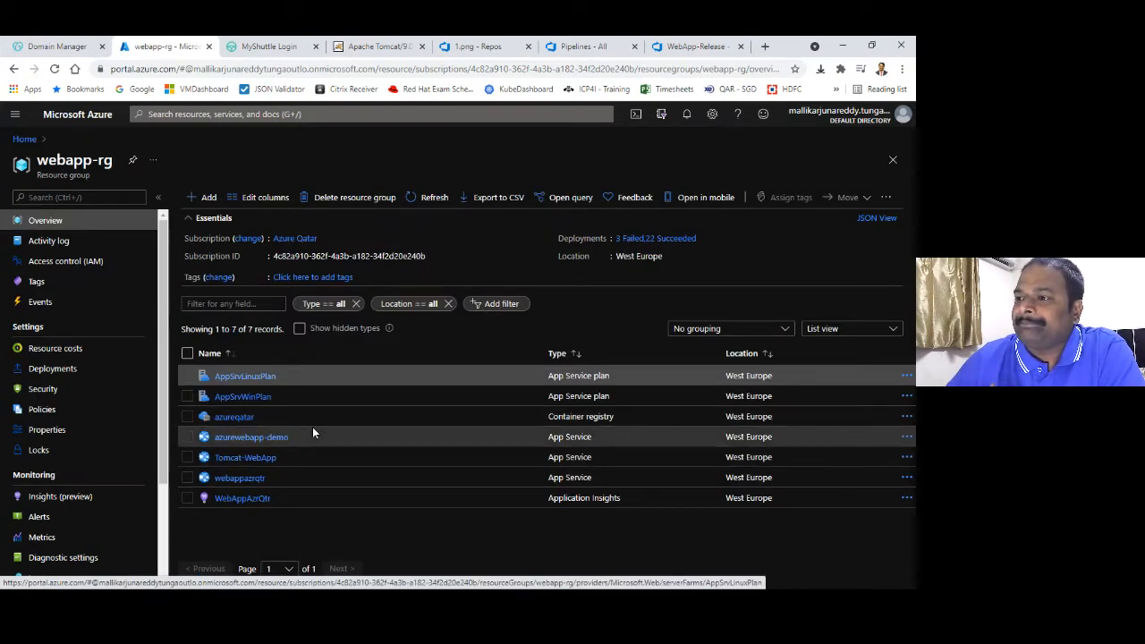
click(262, 459)
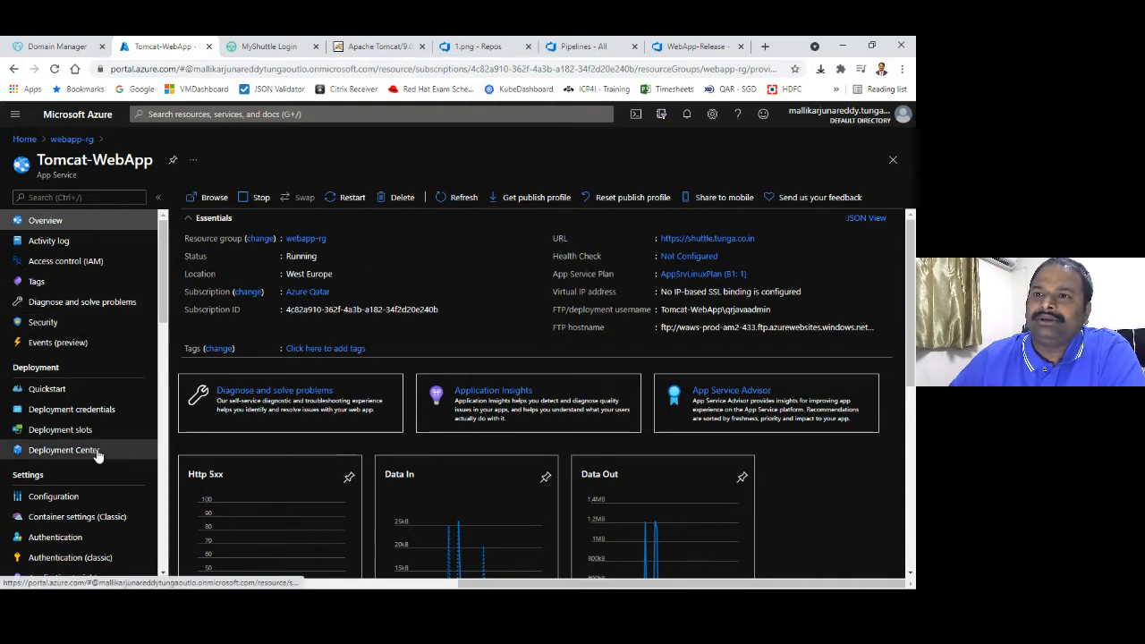
Start a new Web App in the webapp-rg resource group and name it demo12345
click(70, 139)
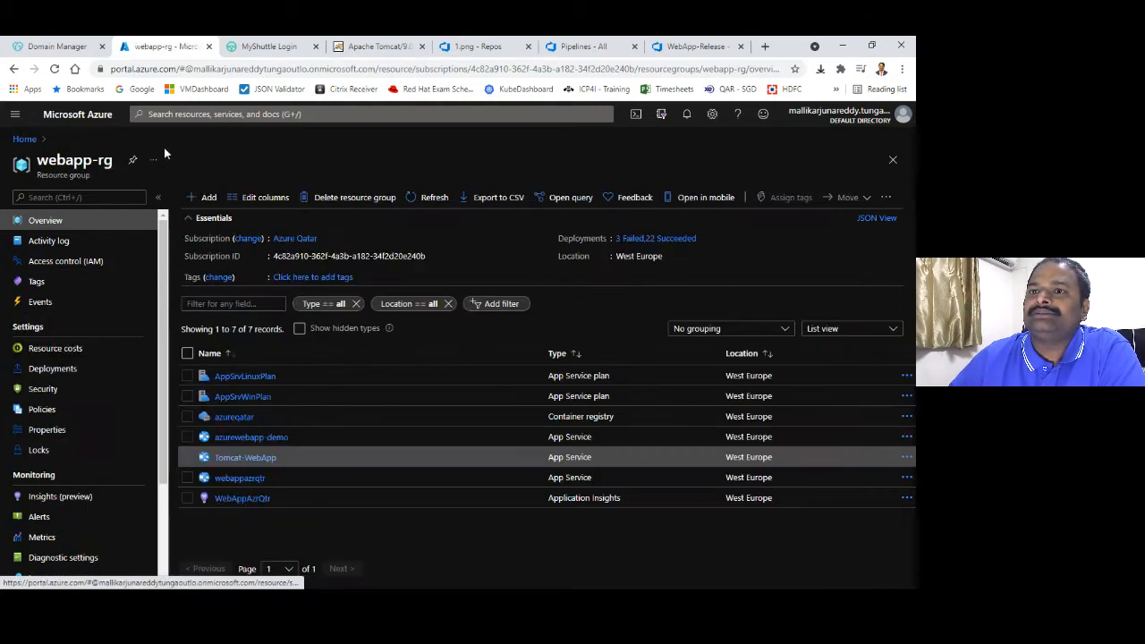
click(208, 196)
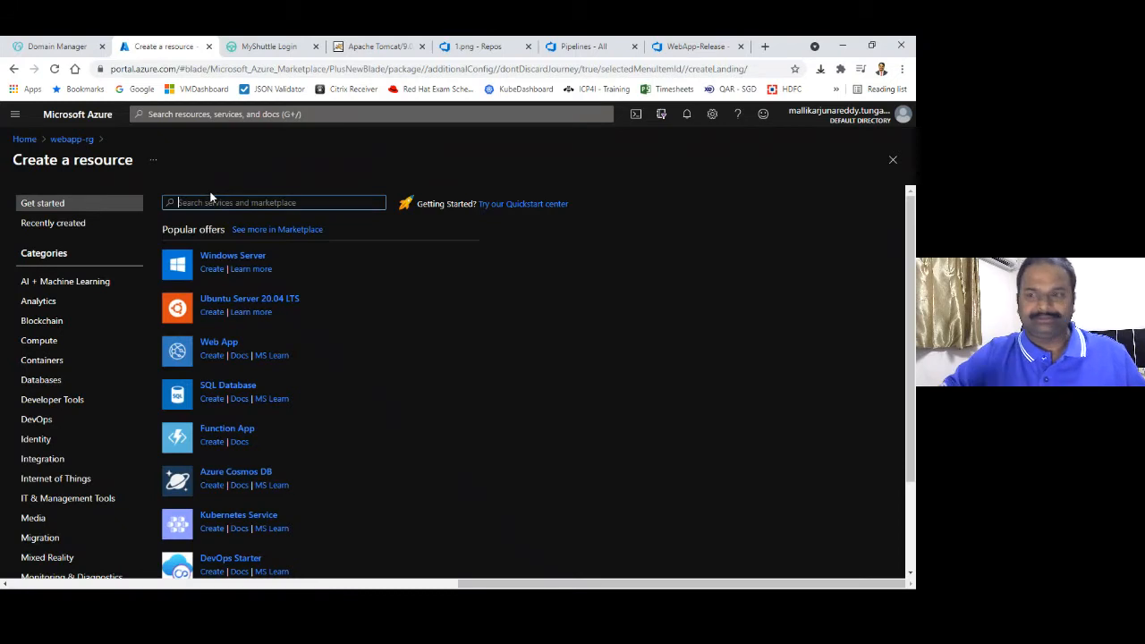
click(223, 346)
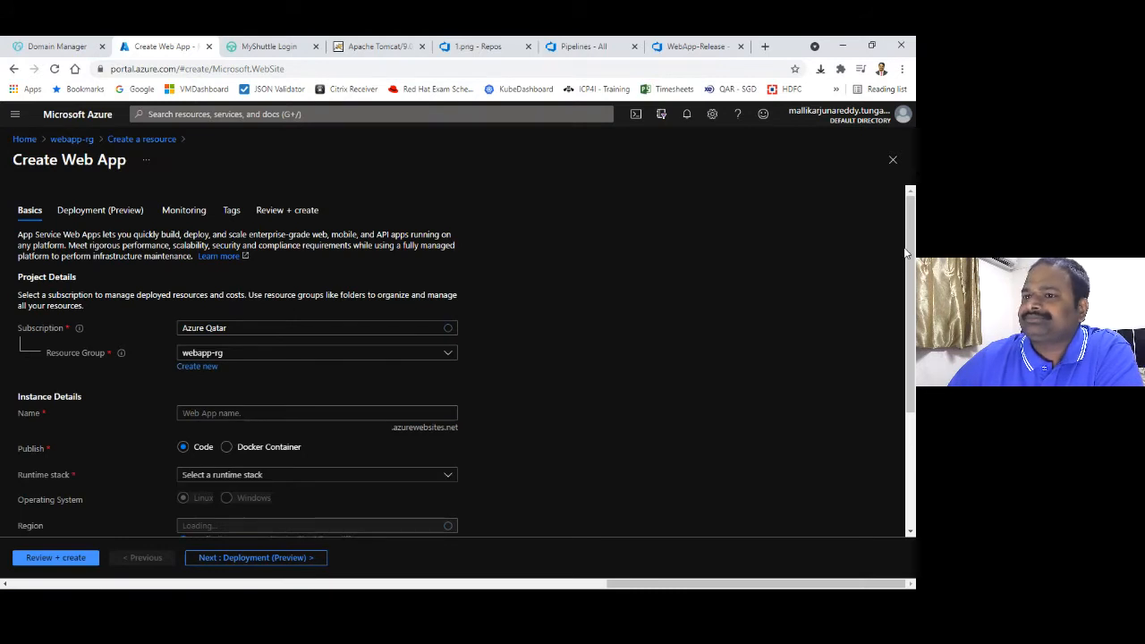
click(213, 412)
text(de)
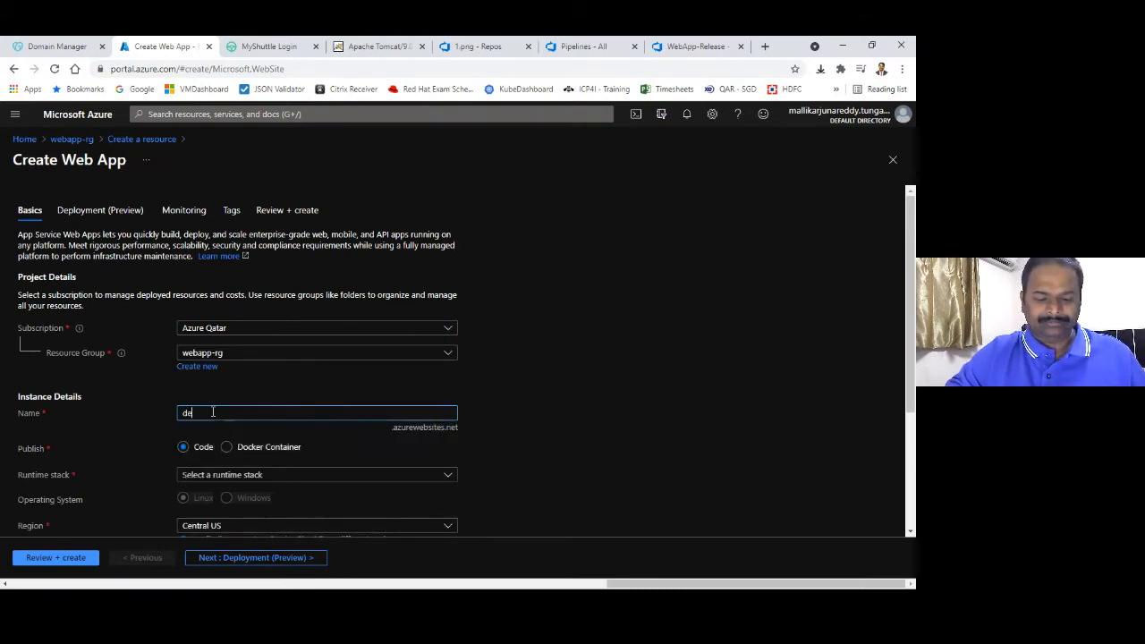
text(mo12345)
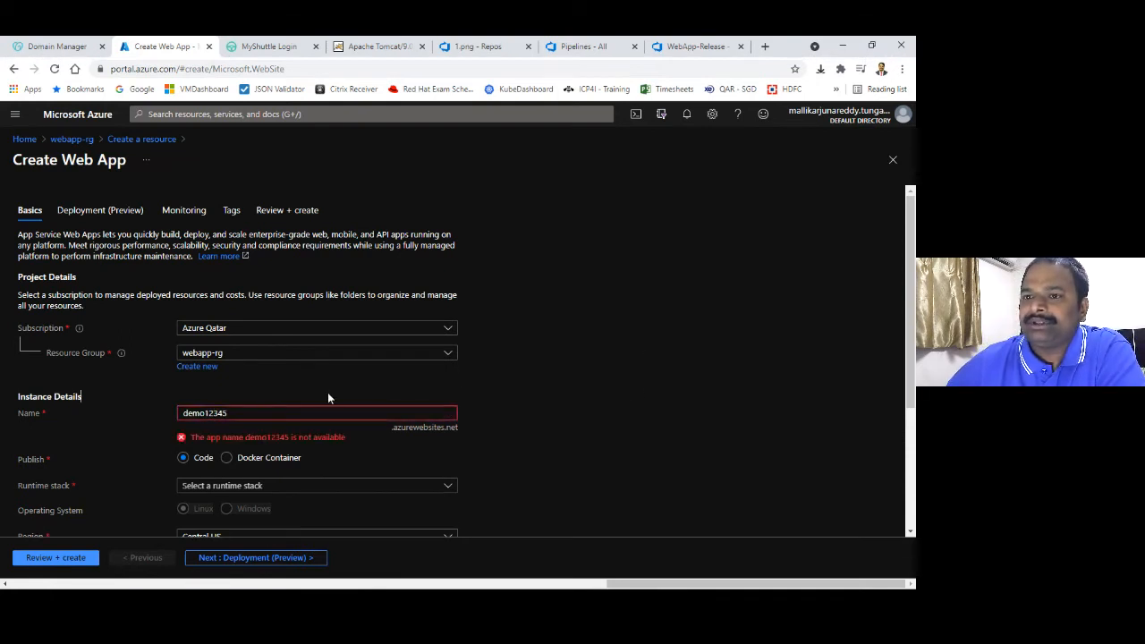
Change the taken name to the available demo12345azxs and browse the runtime stack list
click(299, 411)
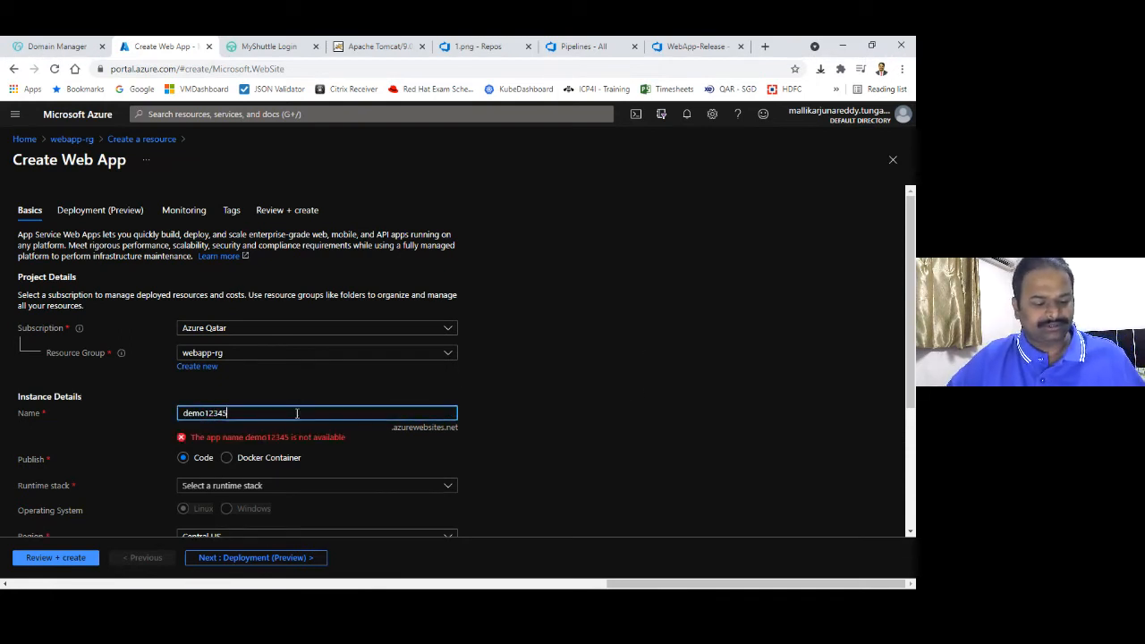
text(azxs)
click(645, 393)
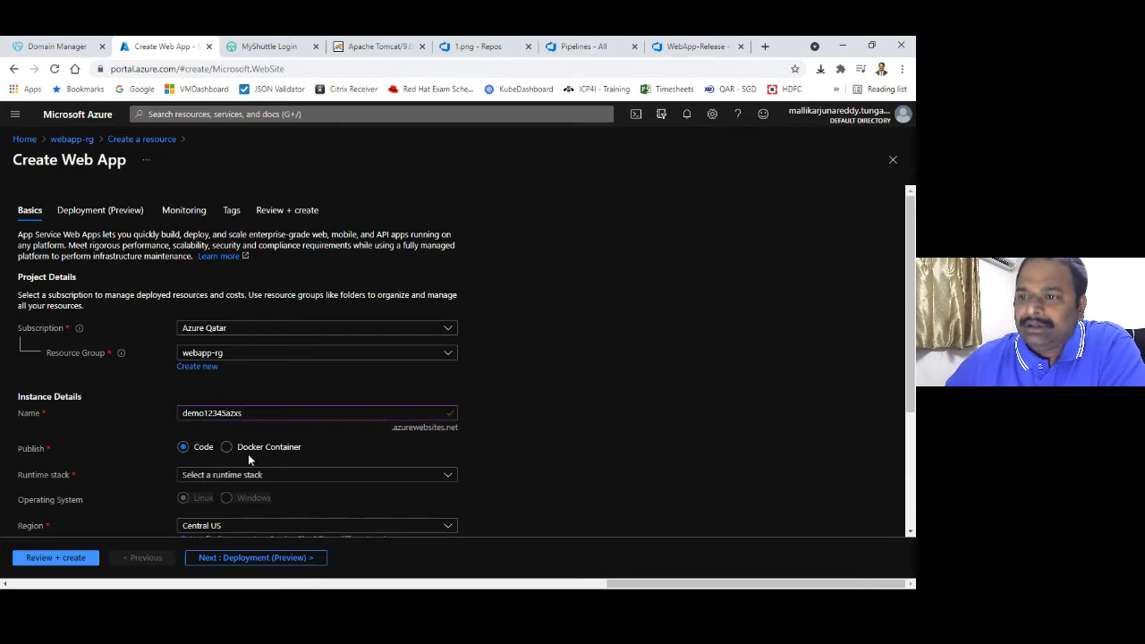
drag(908, 333, 901, 402)
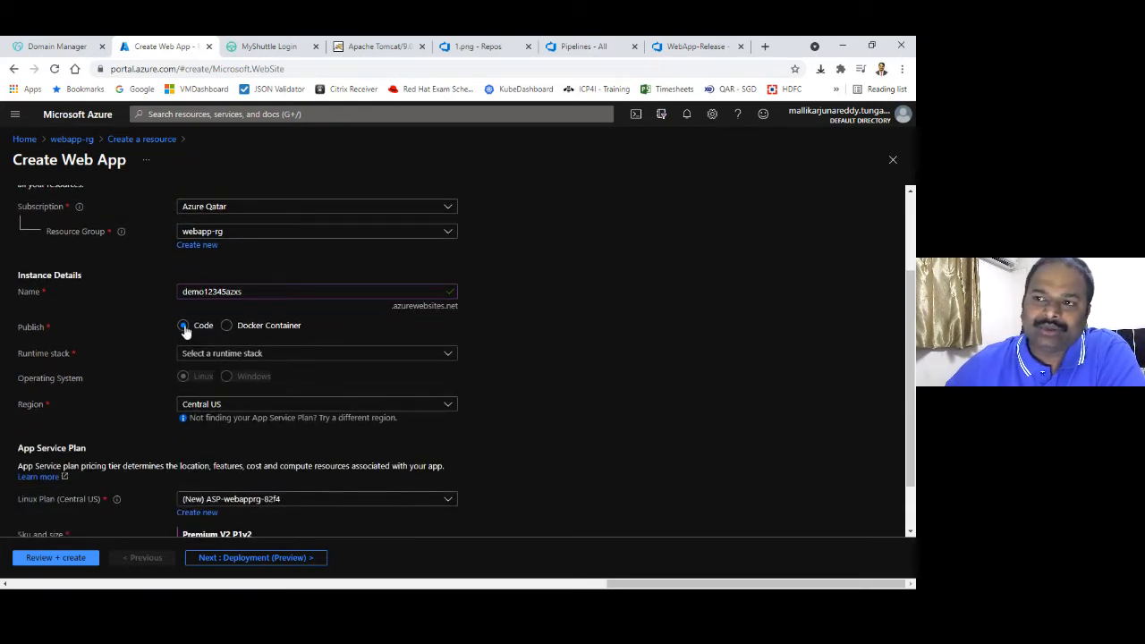
click(231, 355)
drag(454, 423, 457, 460)
Set the runtime to Java 11 on Tomcat 9.0 in the West Europe region
click(303, 422)
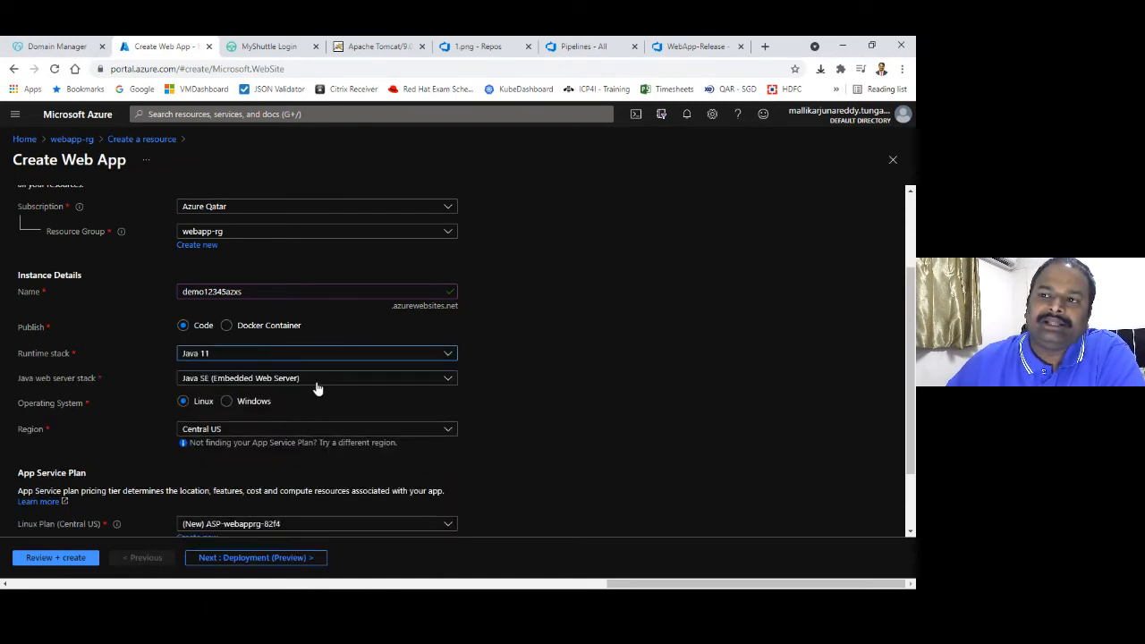
click(317, 379)
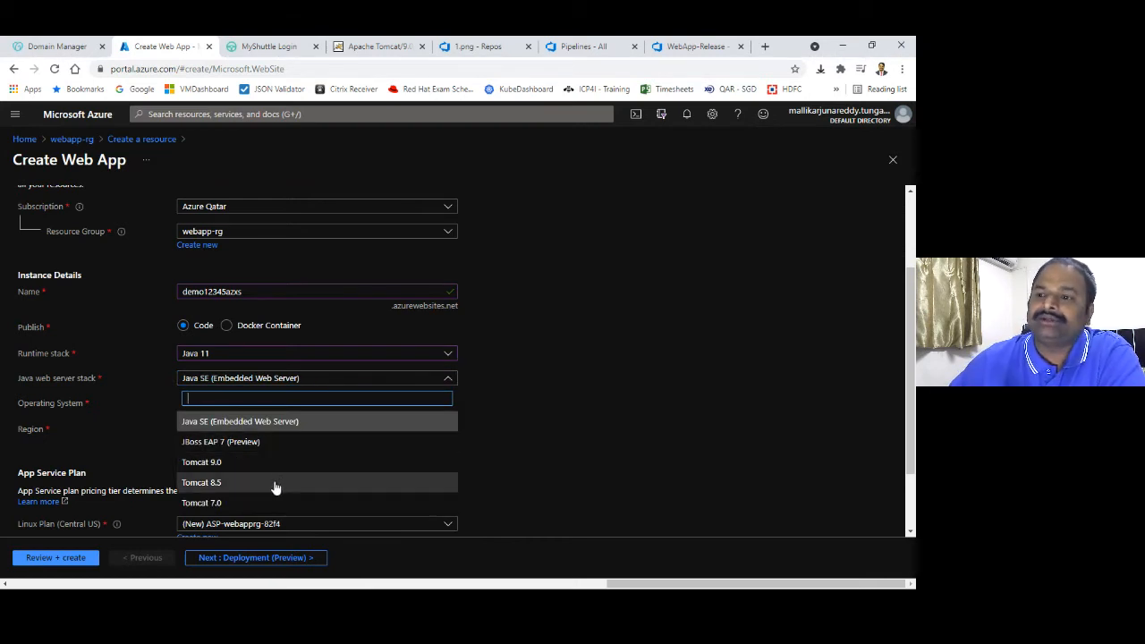
click(279, 463)
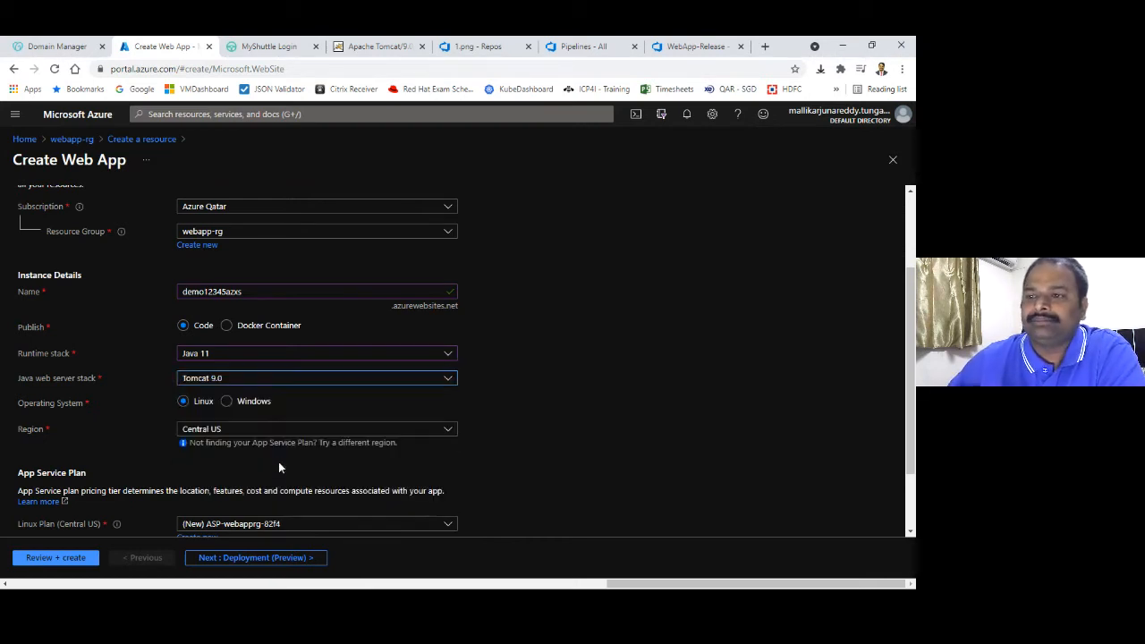
click(282, 431)
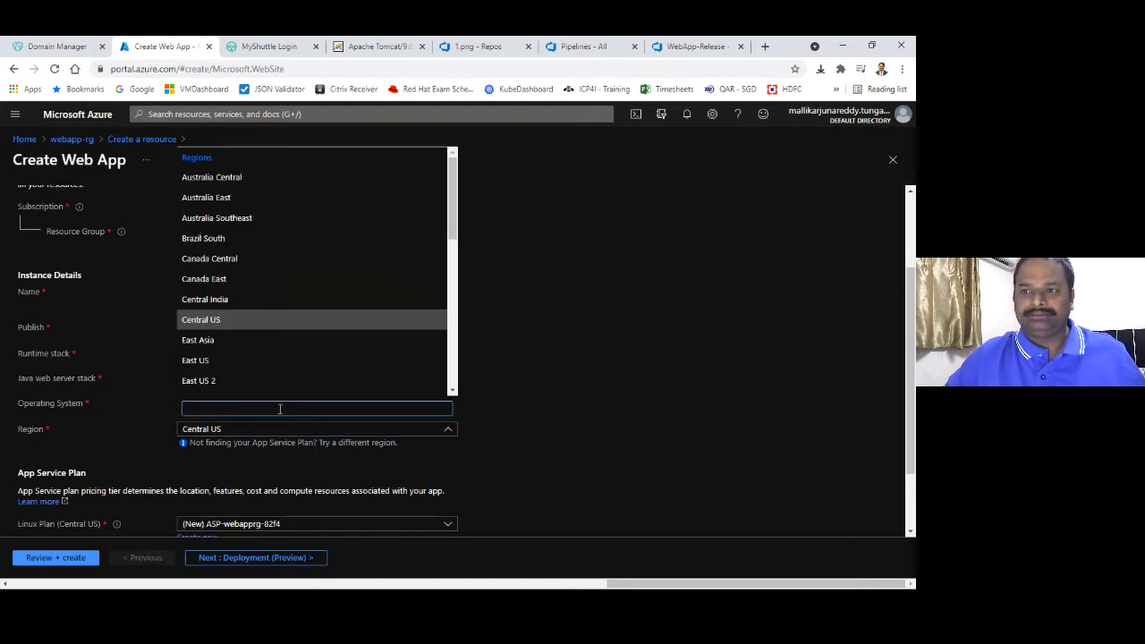
text(west e)
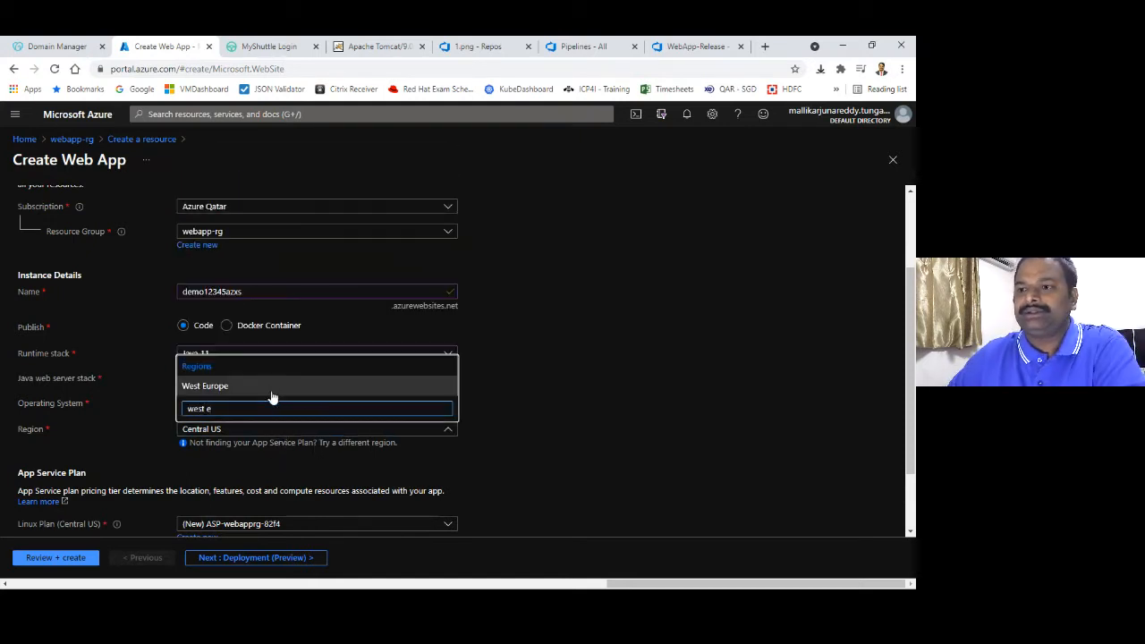
click(274, 389)
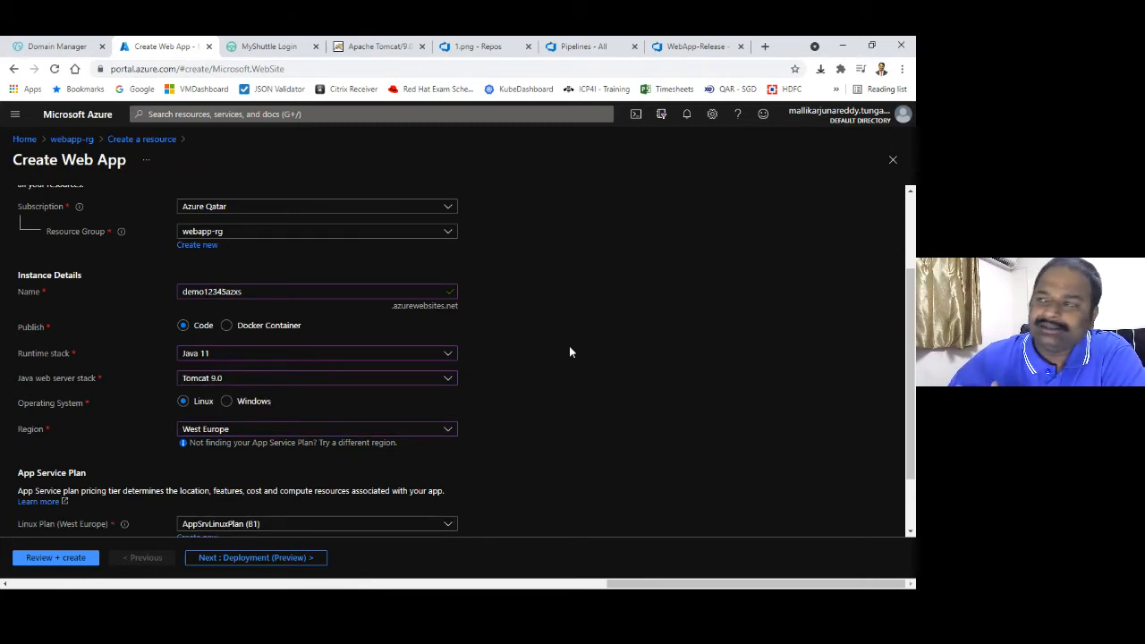
Keep AppSrvLinuxPlan (Basic B1) instead of a new plan, and rename the app demo12345zzz
scroll(909, 323, down, 1)
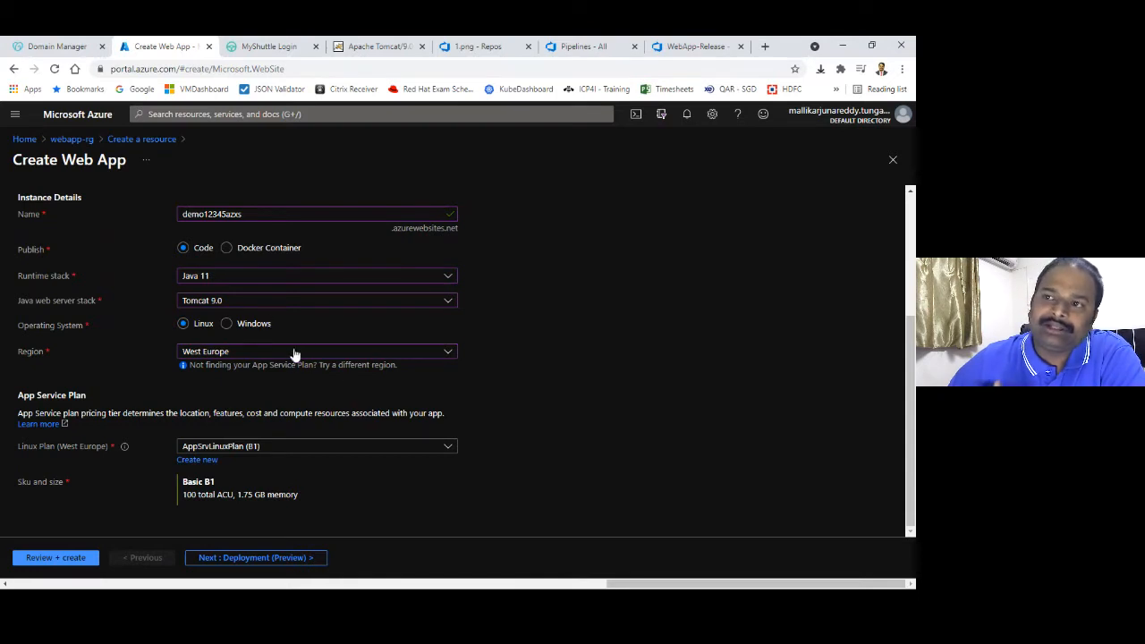
click(204, 461)
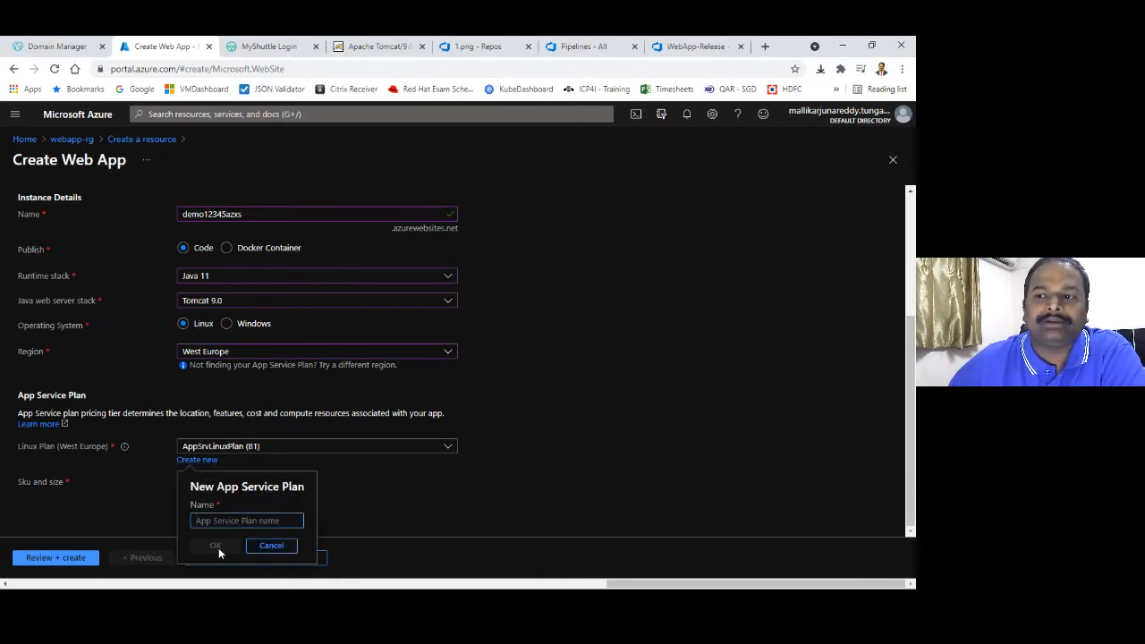
click(272, 546)
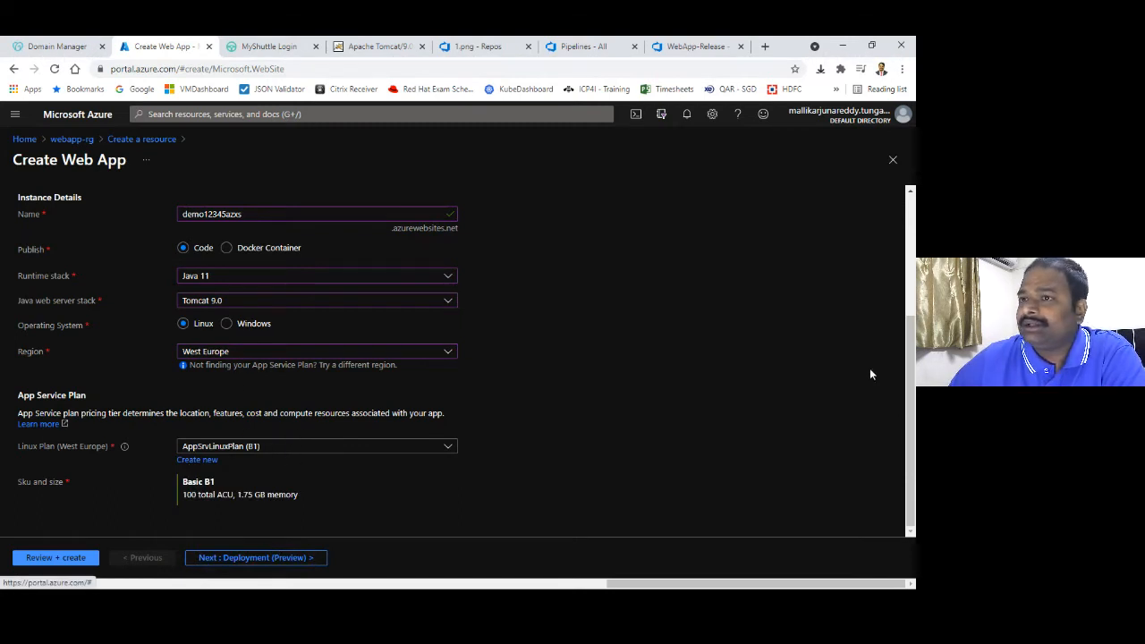
drag(242, 214, 225, 214)
text(zzz)
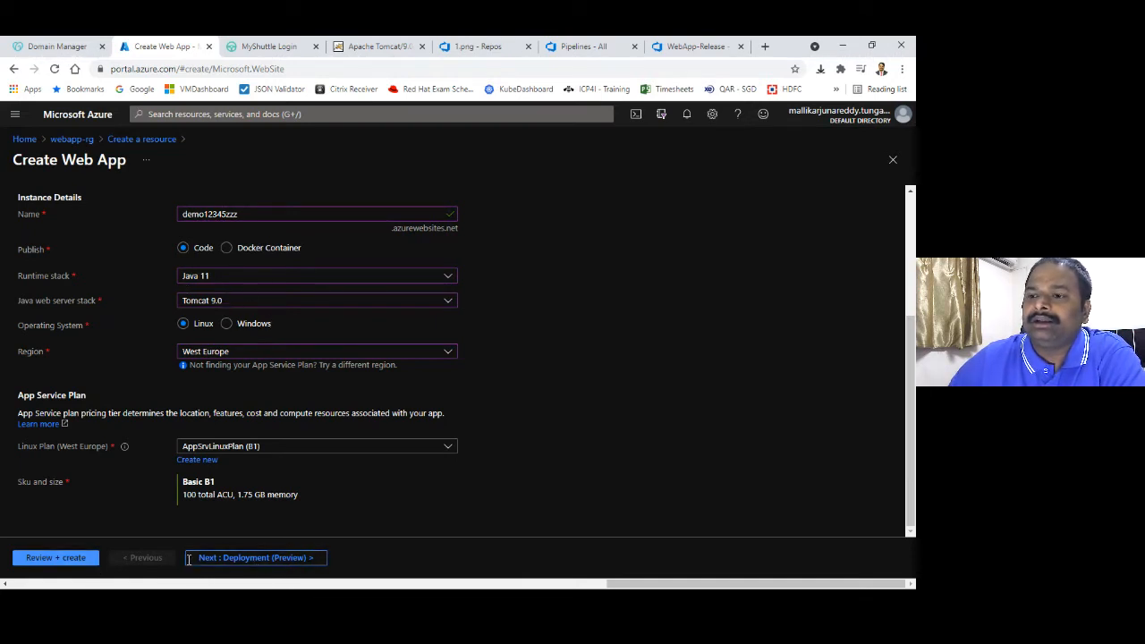
Review and create the demo12345zzz web app, then return to the webapp-rg resource group
click(55, 557)
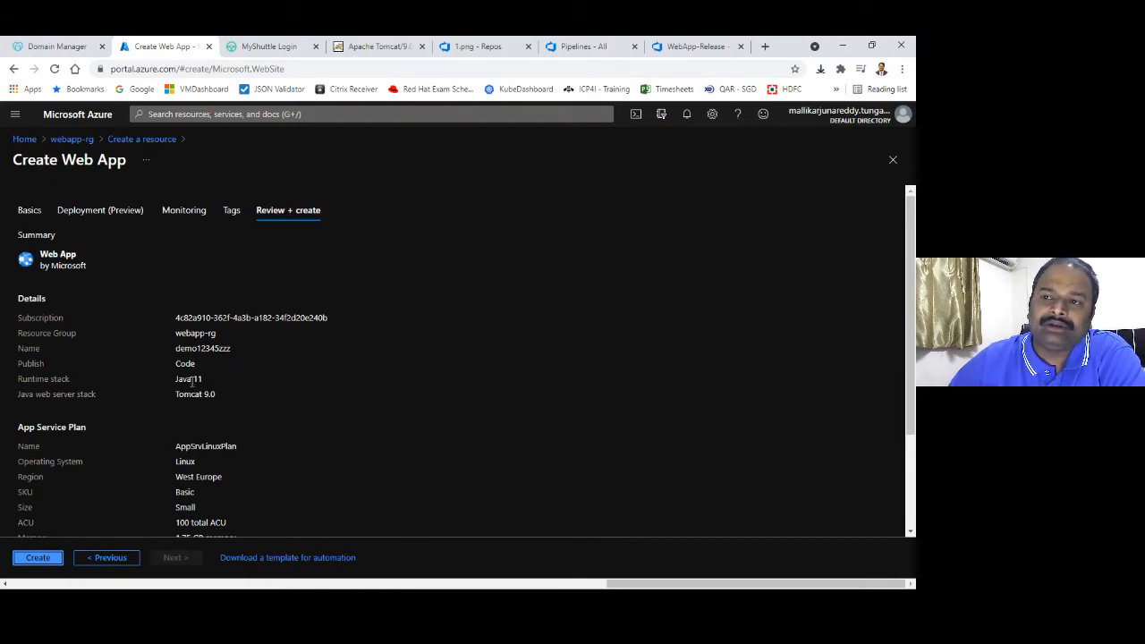
click(32, 558)
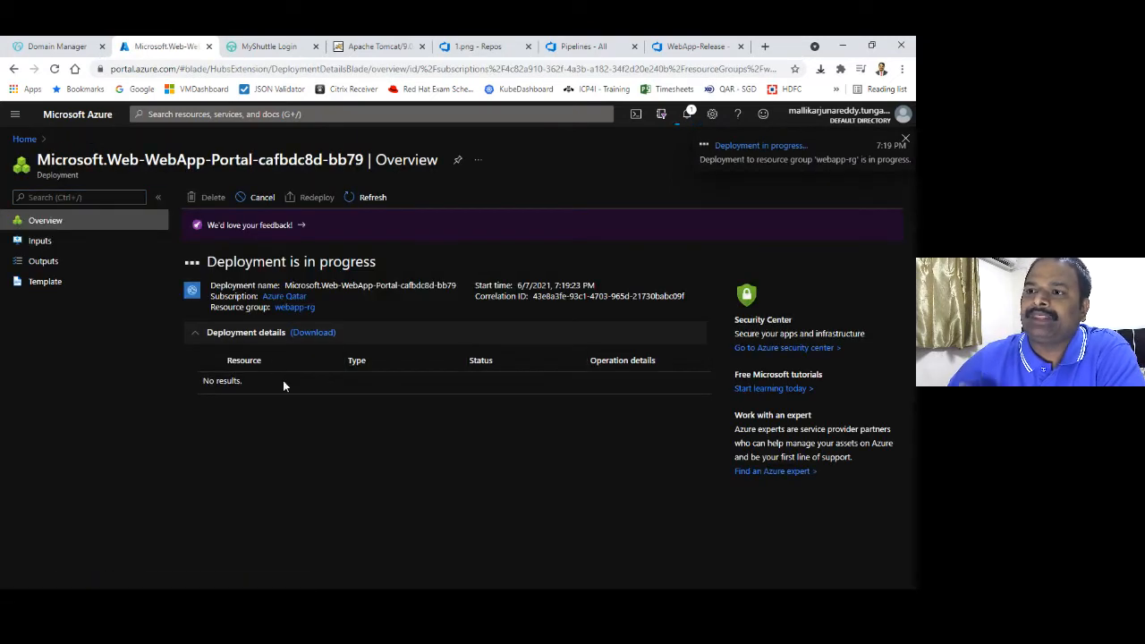
click(22, 140)
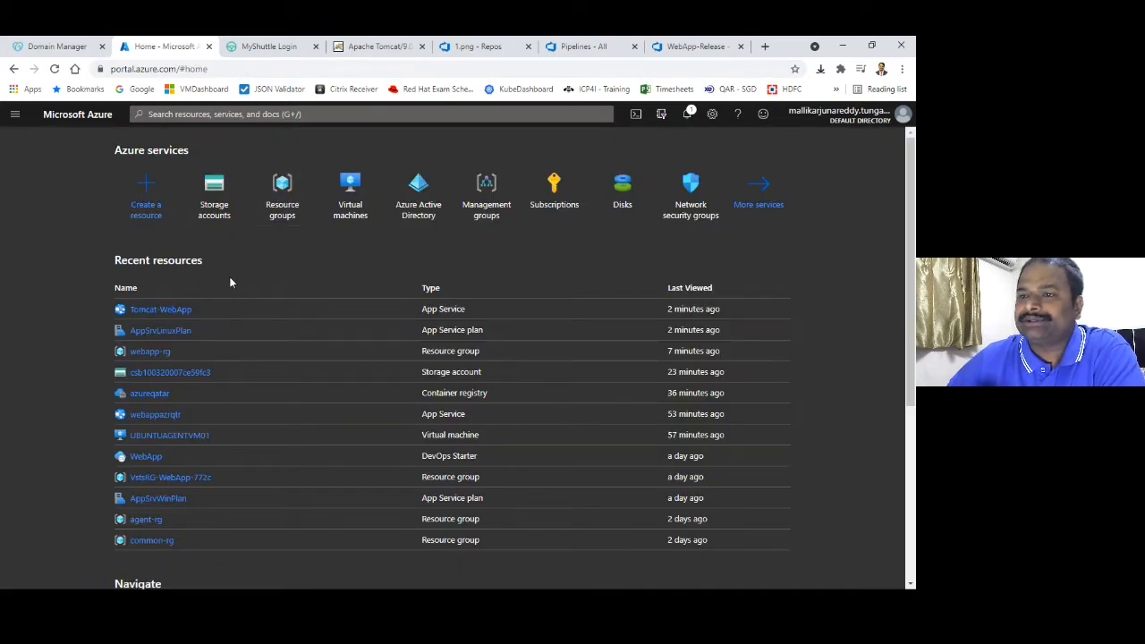
click(150, 351)
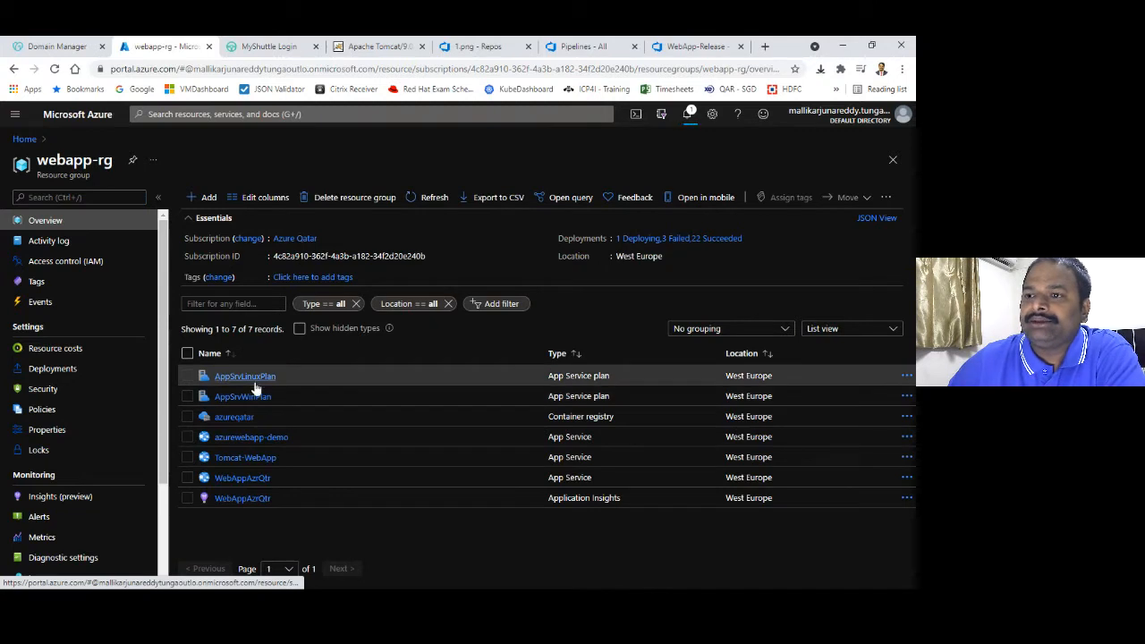
Check the apps on AppSrvLinuxPlan, then open demo12345zzz from the deployment-succeeded notification
click(256, 377)
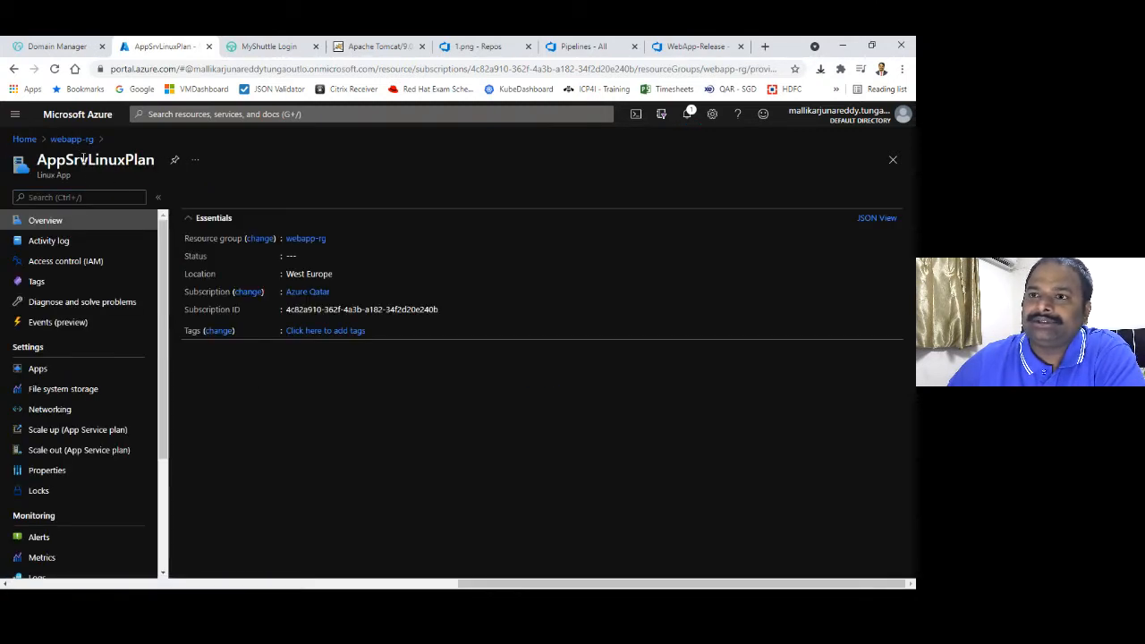
click(123, 359)
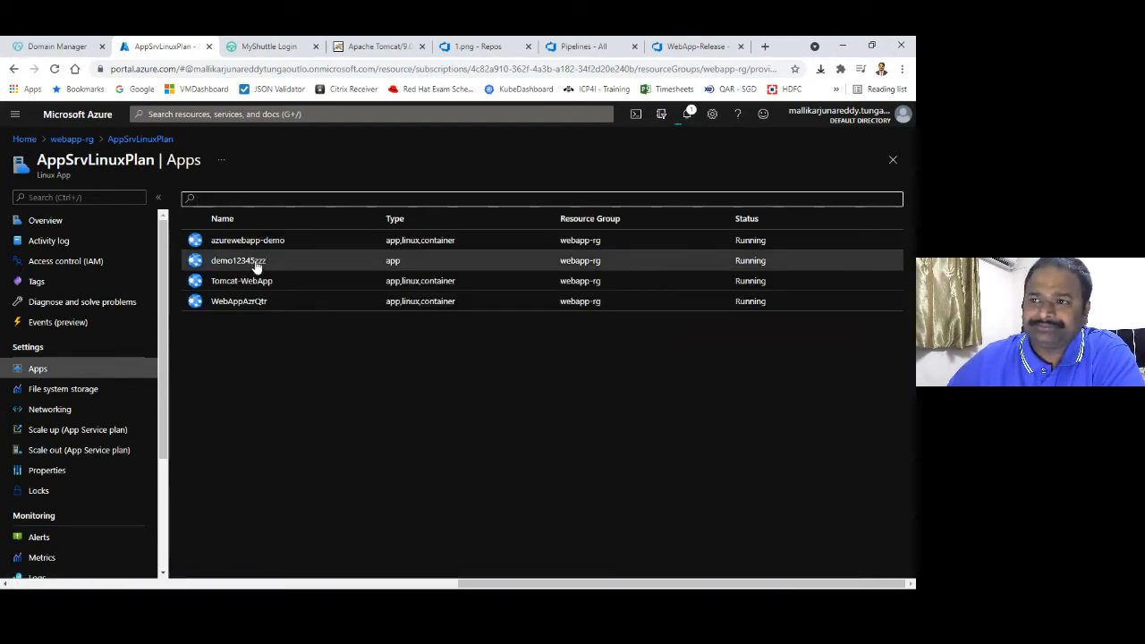
click(688, 116)
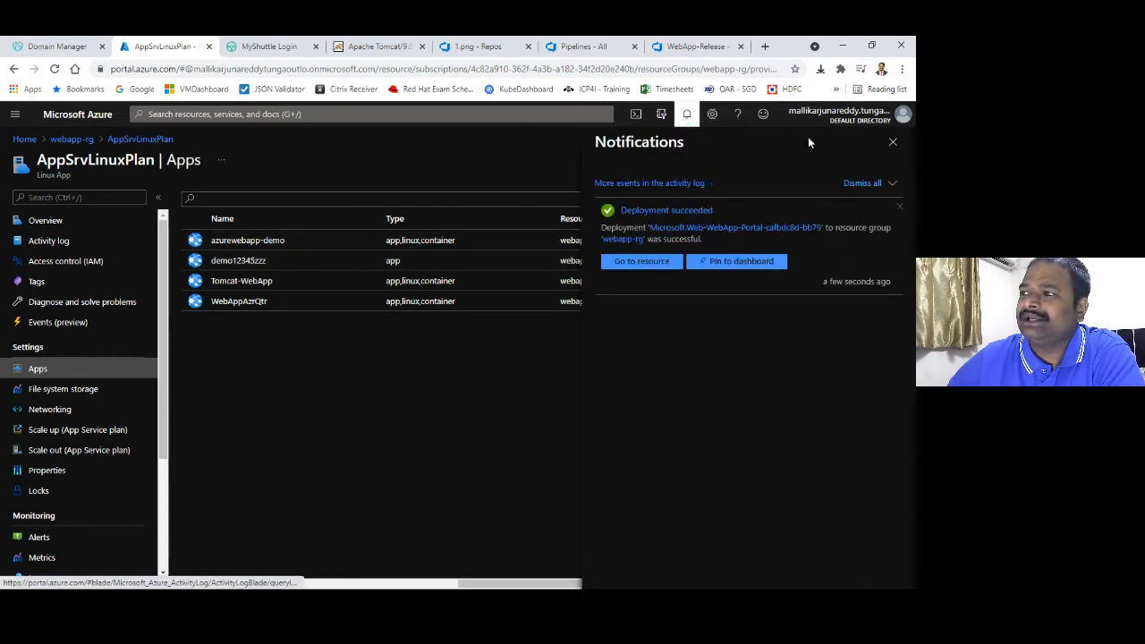
click(669, 264)
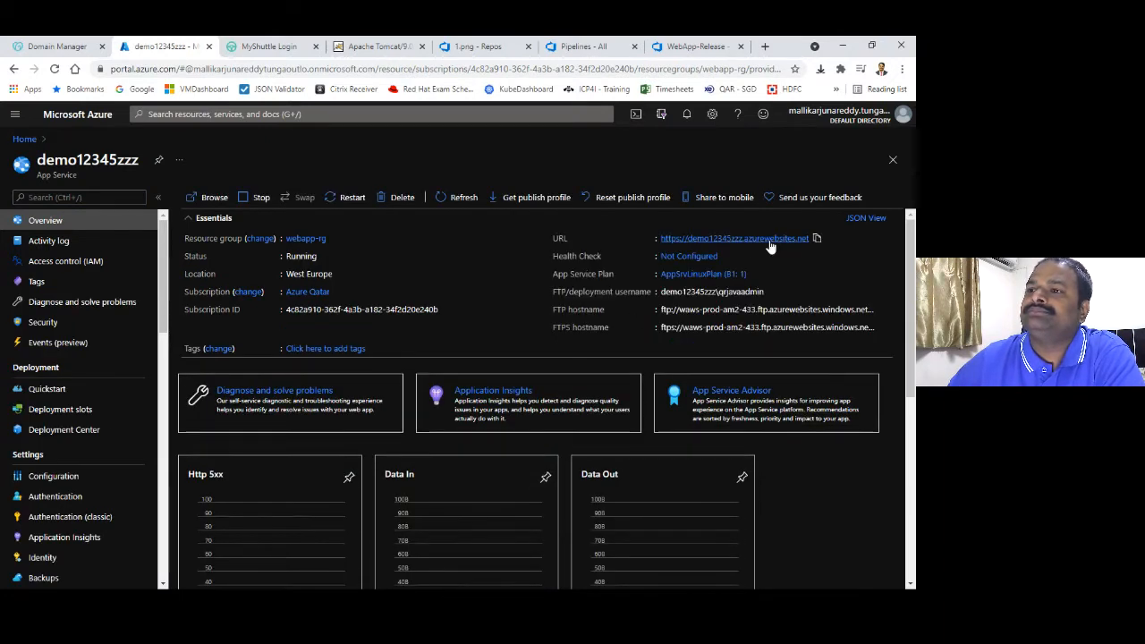
Open the demo12345zzz URL, then review the app's Configuration and Deployment Center settings
click(739, 239)
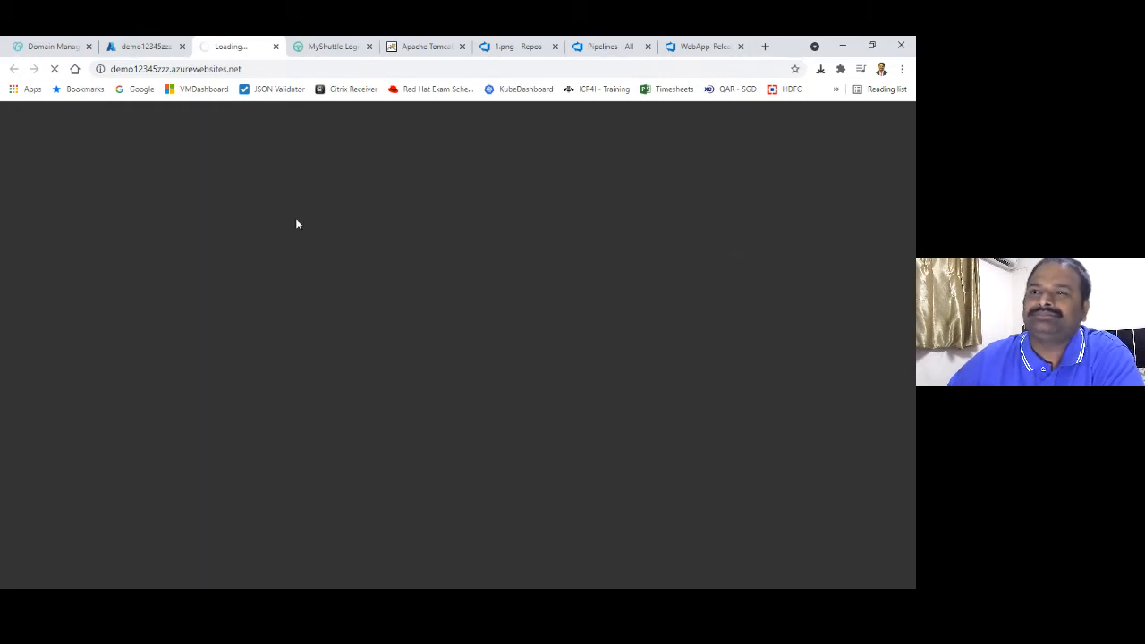
click(139, 46)
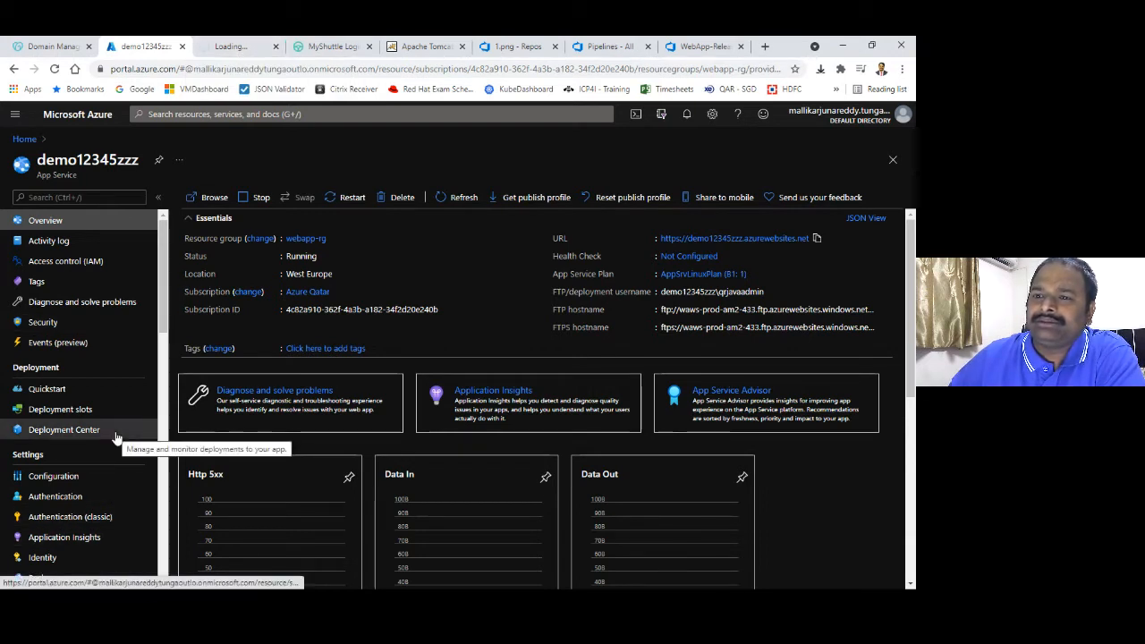
drag(164, 314, 153, 358)
click(123, 339)
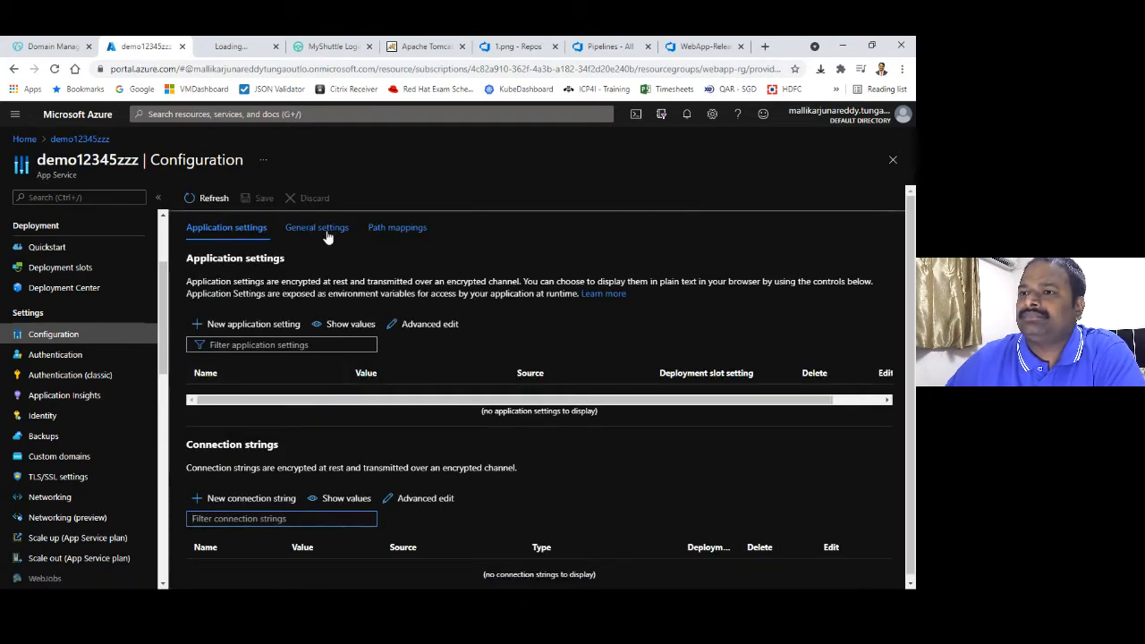
scroll(909, 304, down, 1)
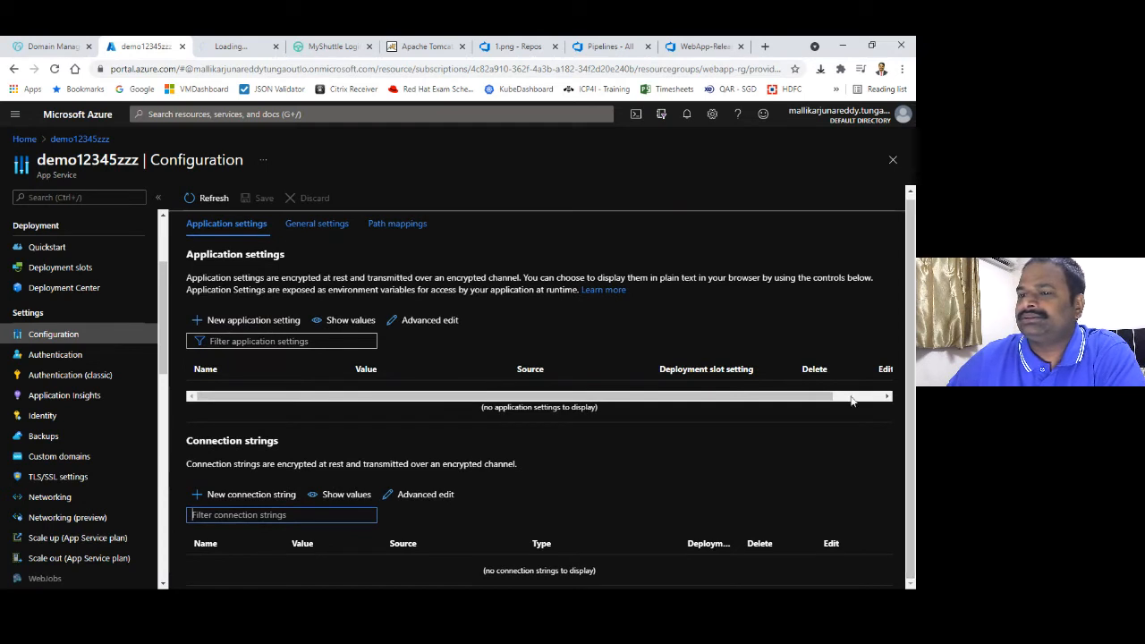
click(80, 287)
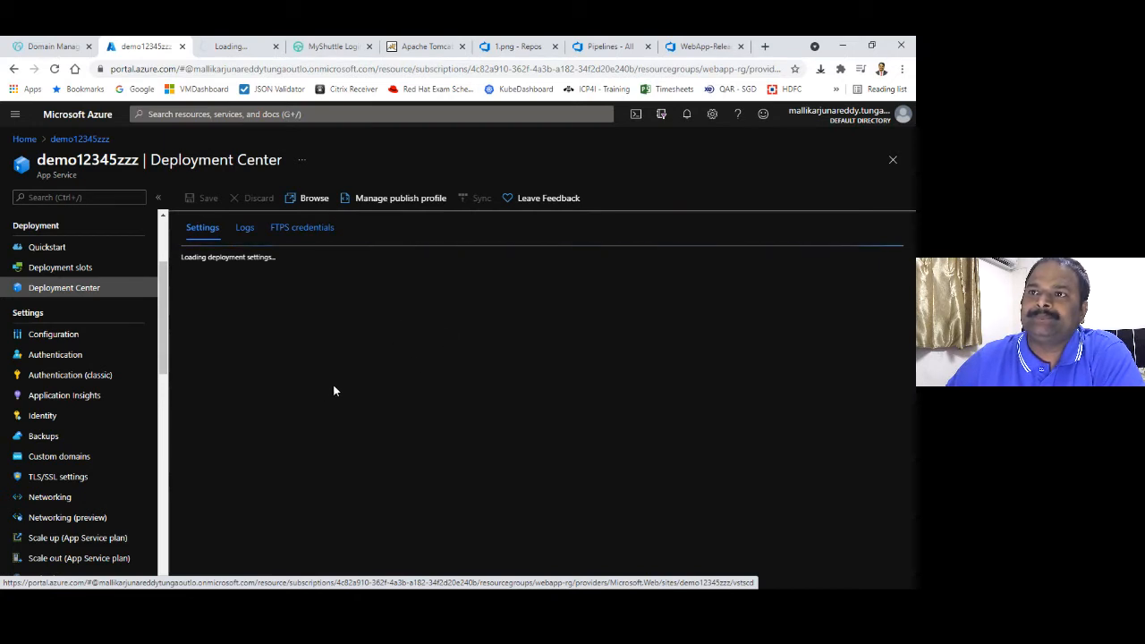
View the app's 'Hey, Java developers!' default page, close that tab, and return to Home
click(244, 46)
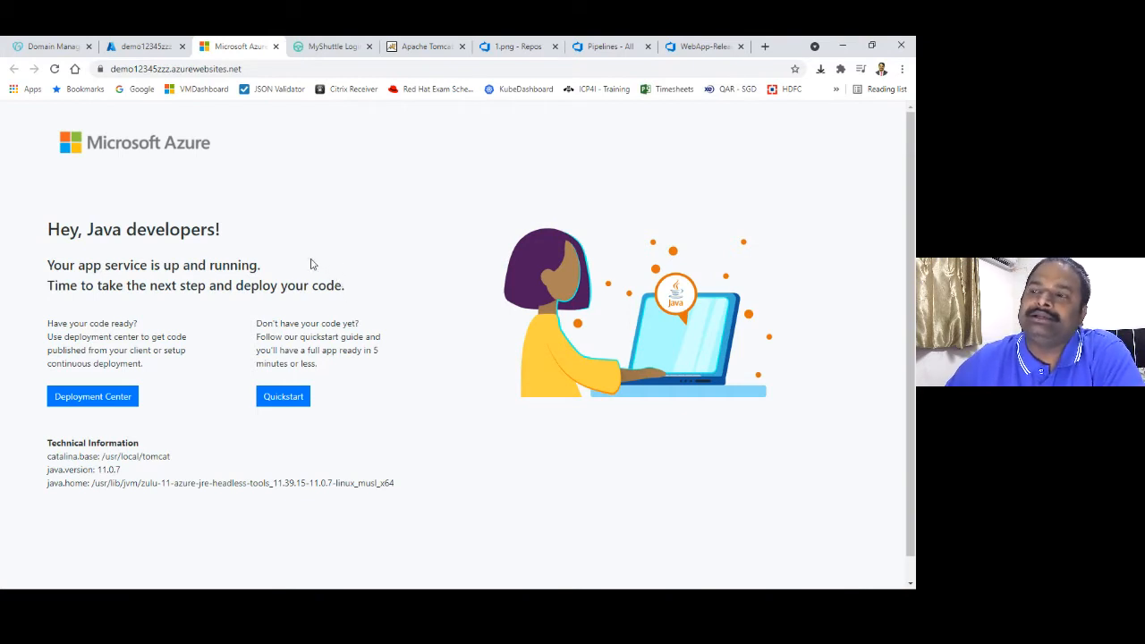
click(276, 48)
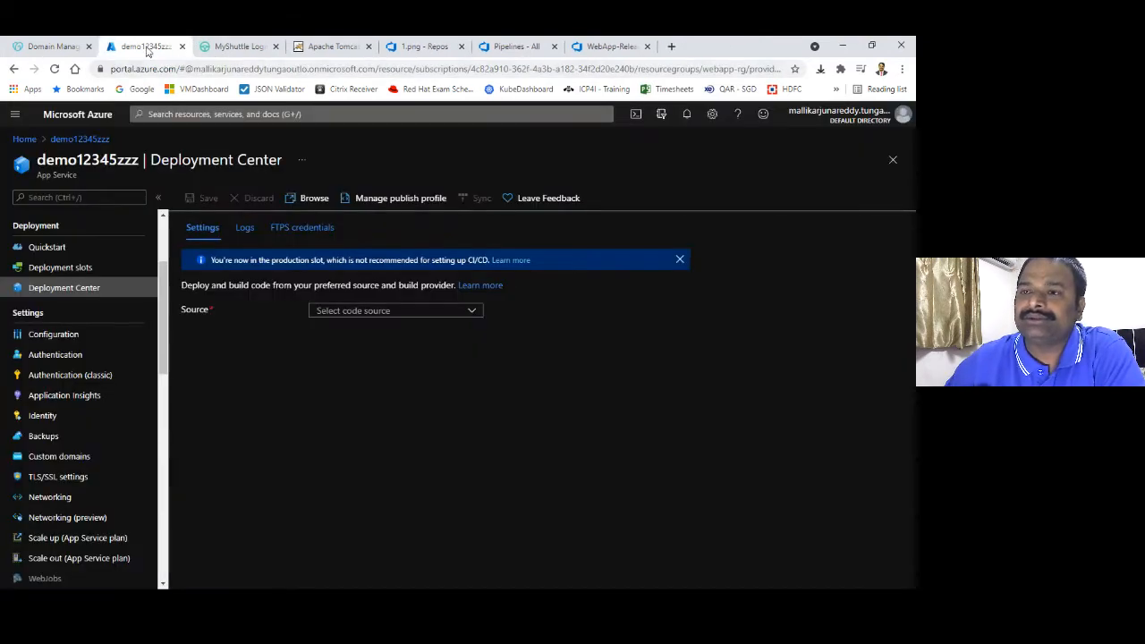
click(24, 139)
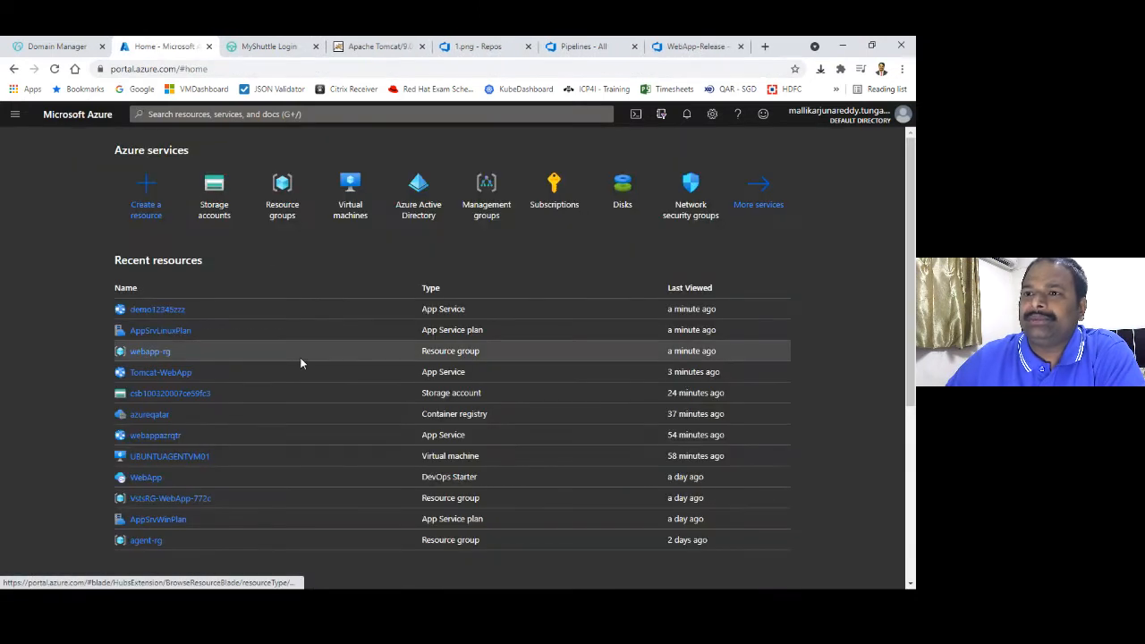
Open the Tomcat-WebApp overview from webapp-rg and compare with GoDaddy's tunga.co.in DNS records
click(149, 351)
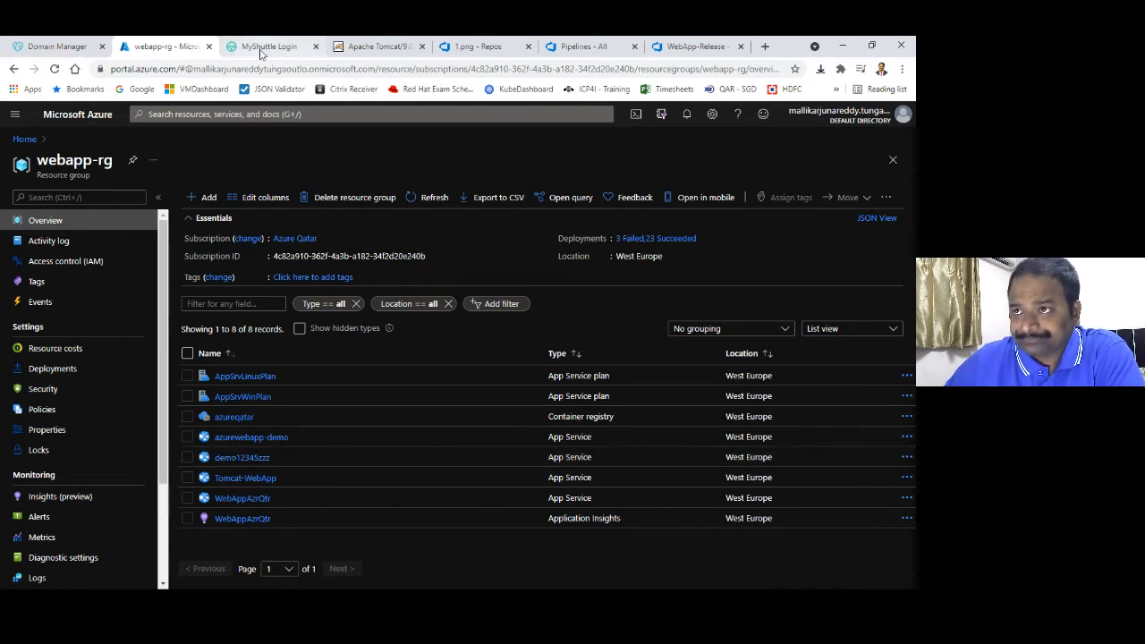
click(257, 482)
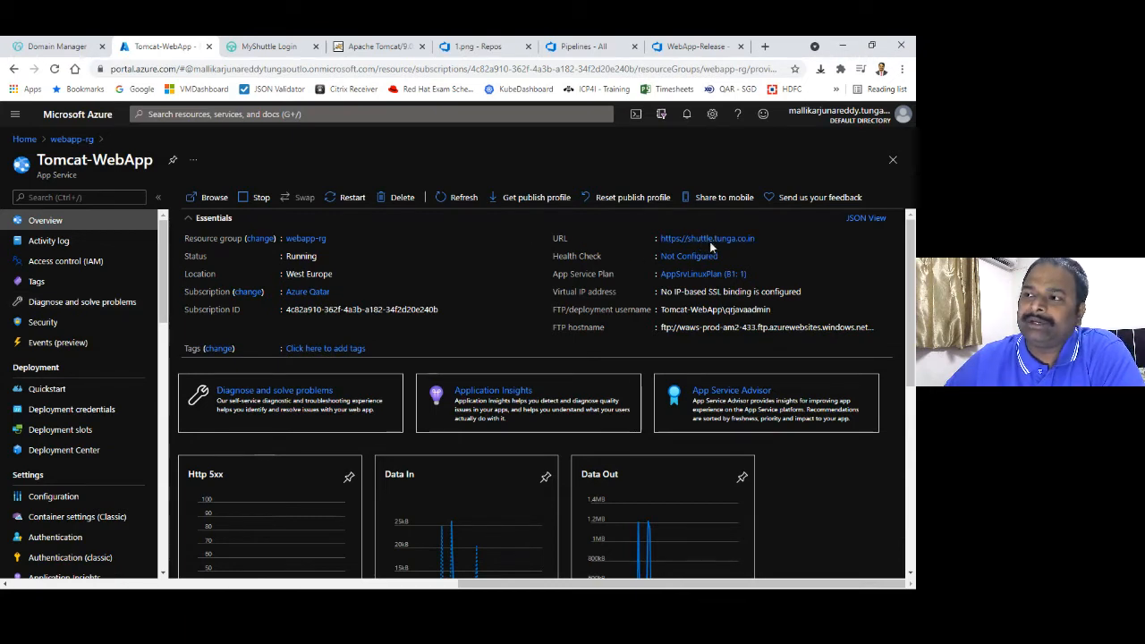
click(48, 49)
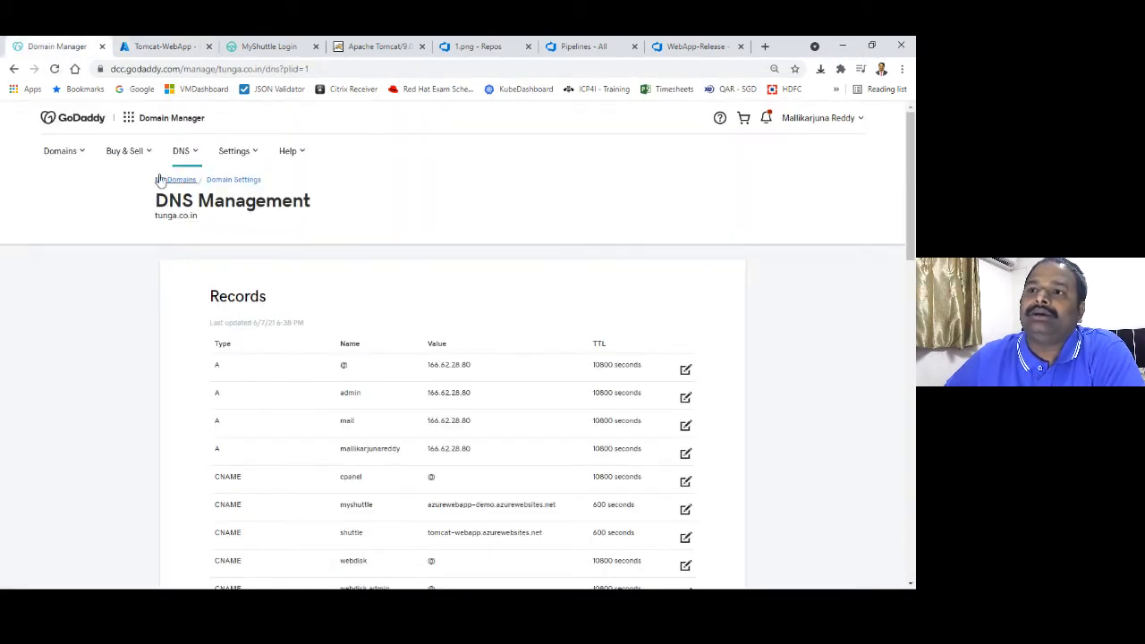
Reach tunga.co.in in GoDaddy's My Domains list after retrying, then return to Tomcat-WebApp
click(175, 180)
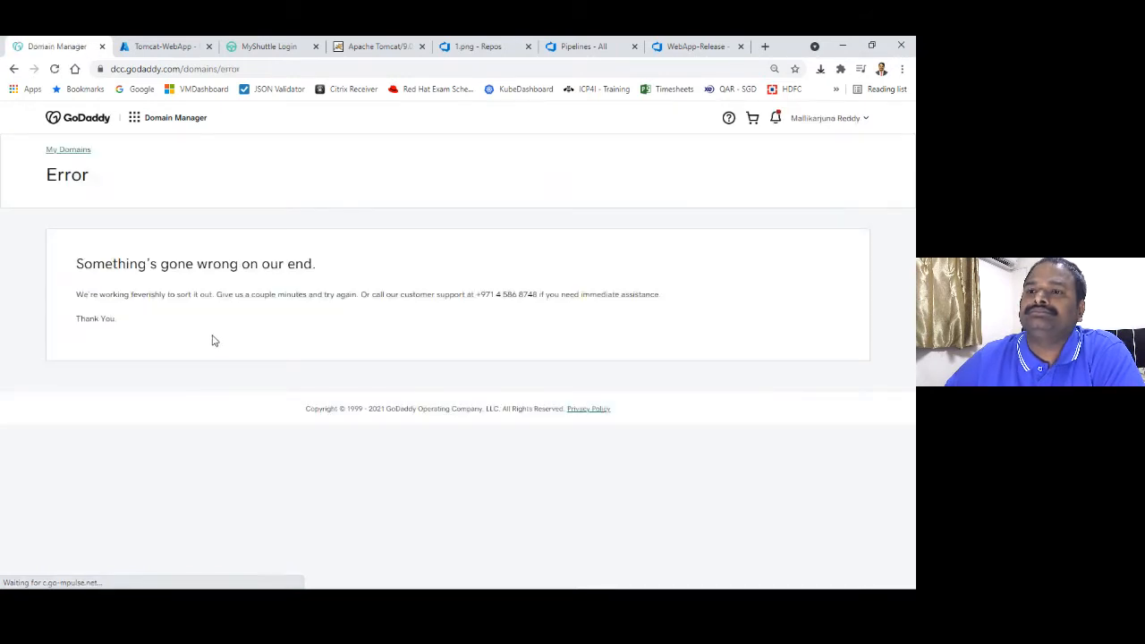
click(72, 150)
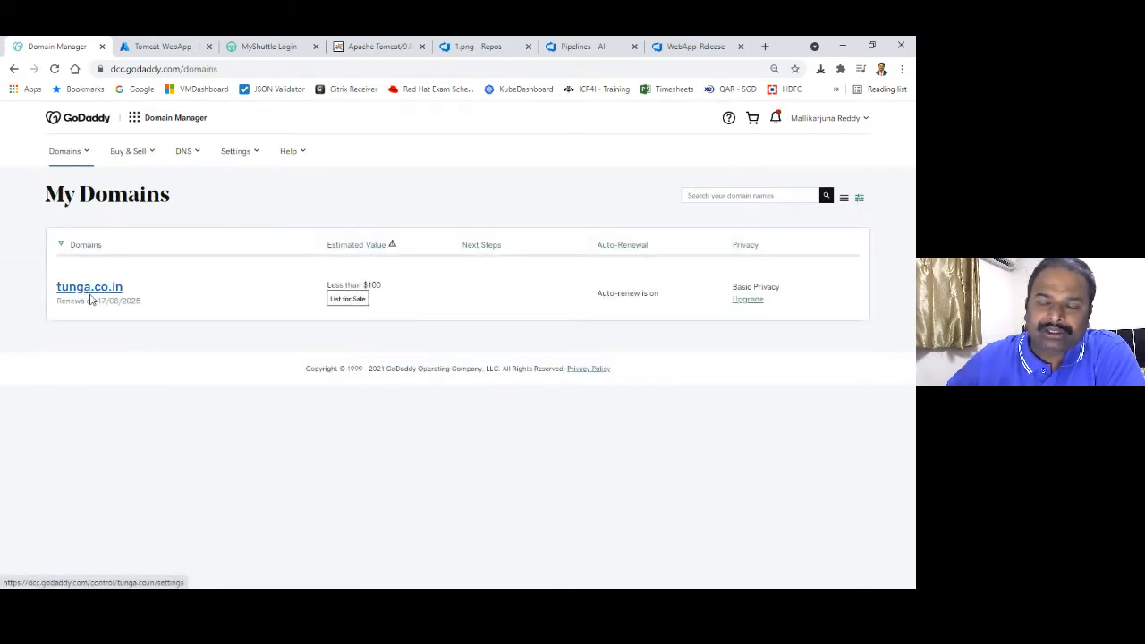
click(100, 294)
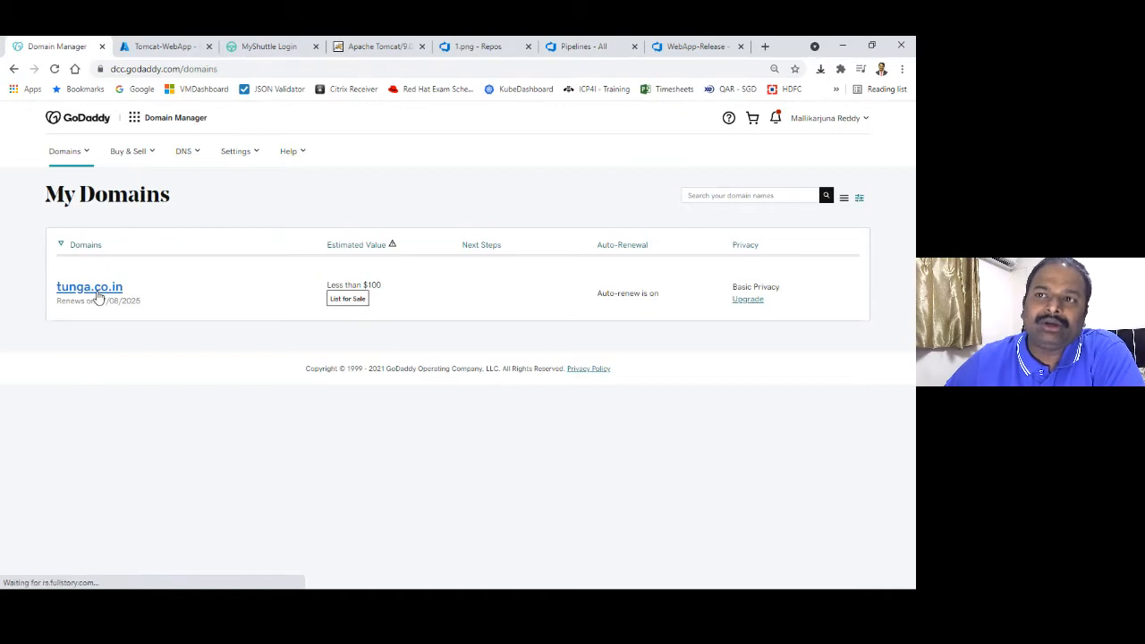
click(169, 47)
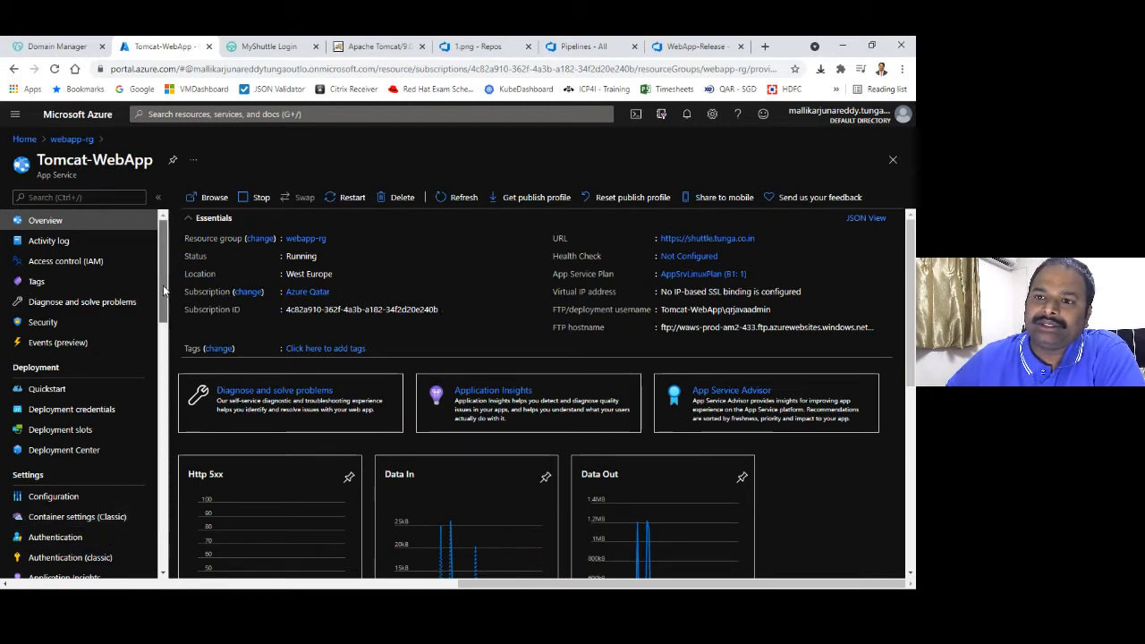
Check Tomcat-WebApp's custom domains and open tomcat-webapp.azurewebsites.net in a new tab
scroll(140, 377, down, 5)
click(107, 403)
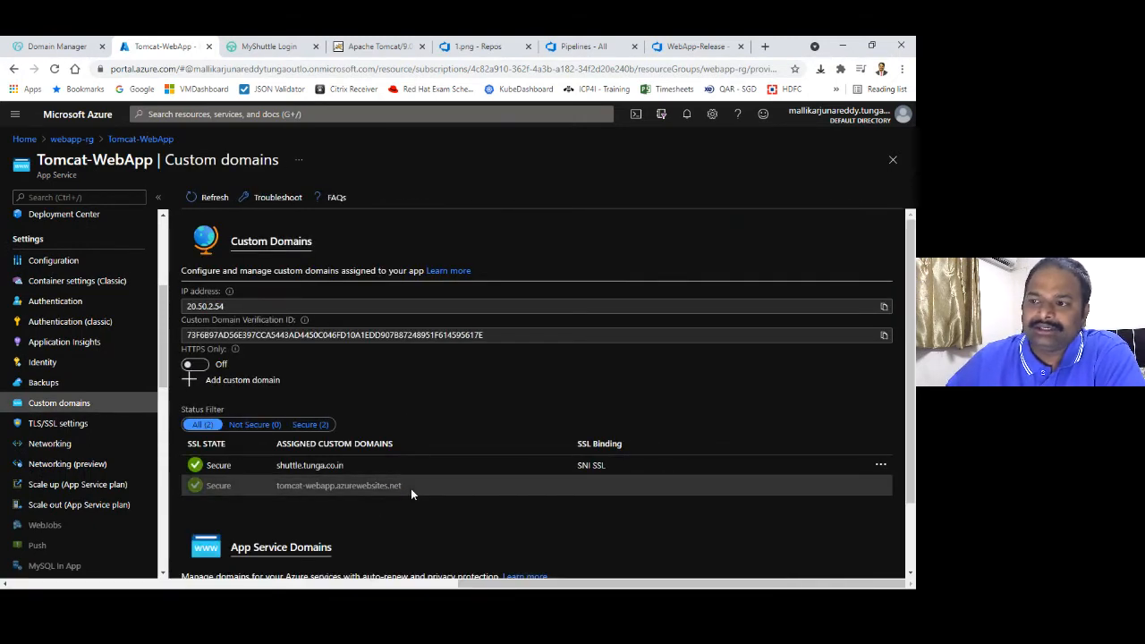
drag(408, 485, 277, 486)
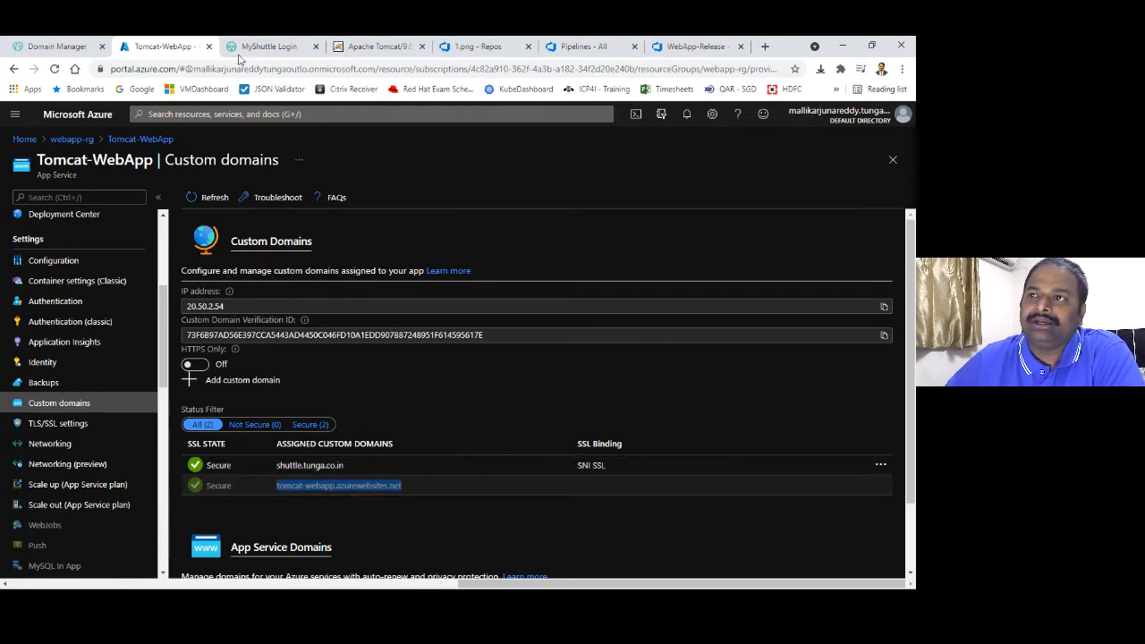
right_click(352, 487)
click(380, 509)
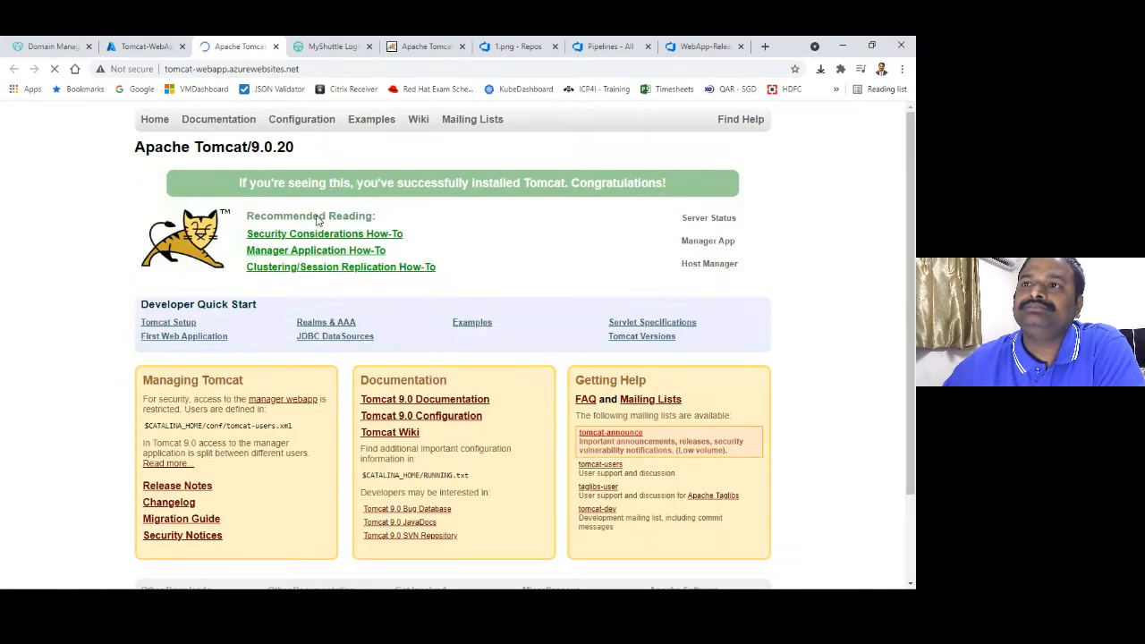
Try the /myshuttledev path on tomcat-webapp.azurewebsites.net, which returns a 404
click(305, 69)
click(305, 70)
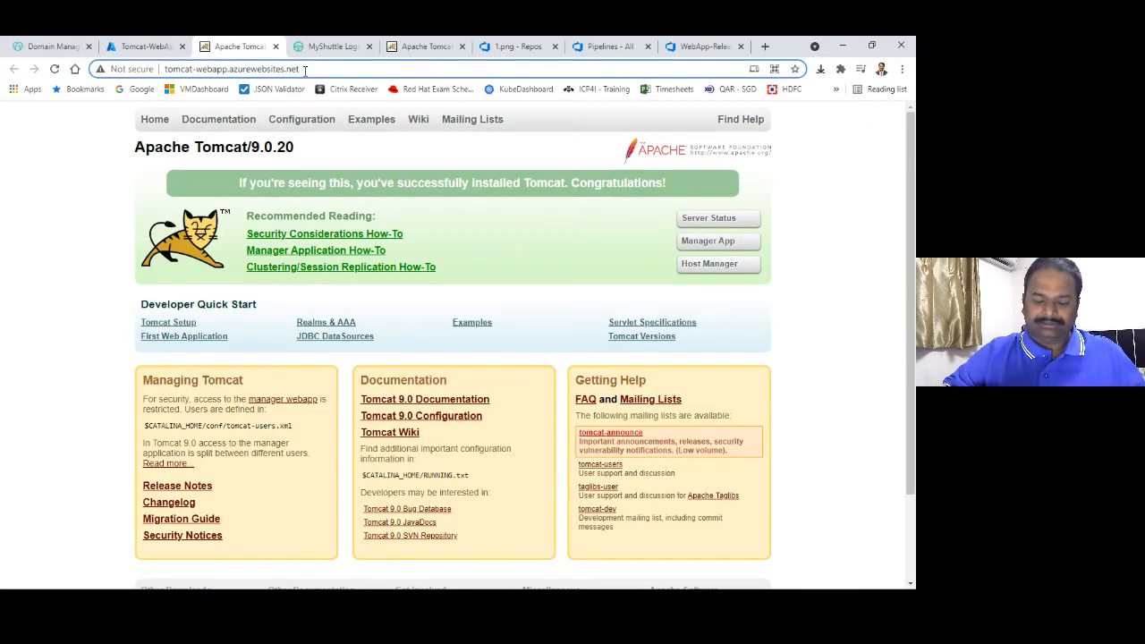
text(/mys)
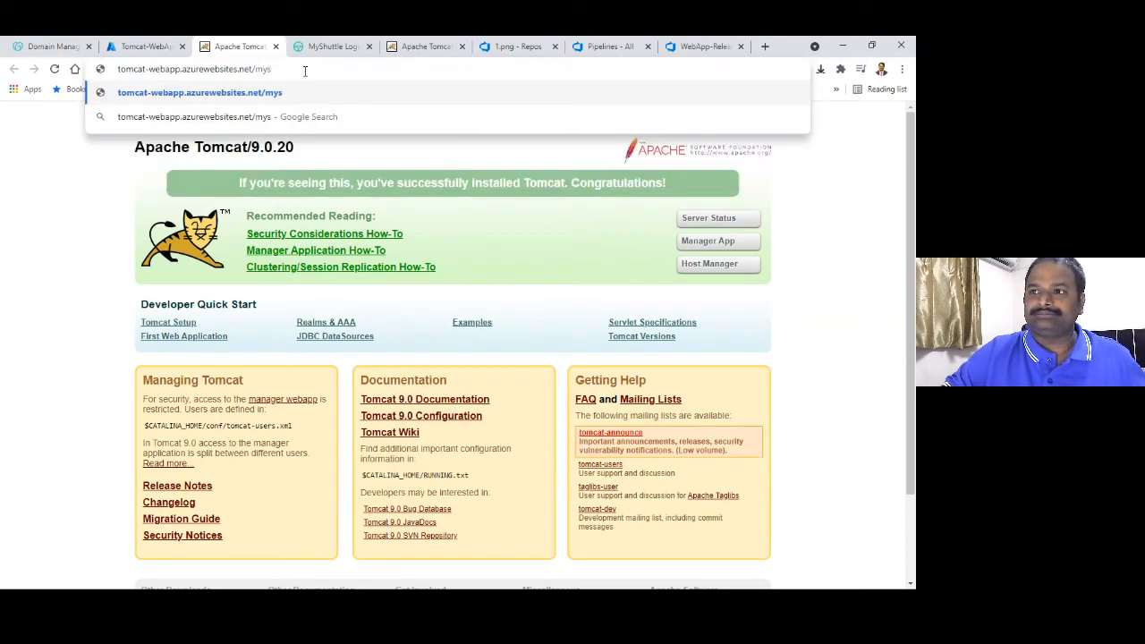
text(hutt)
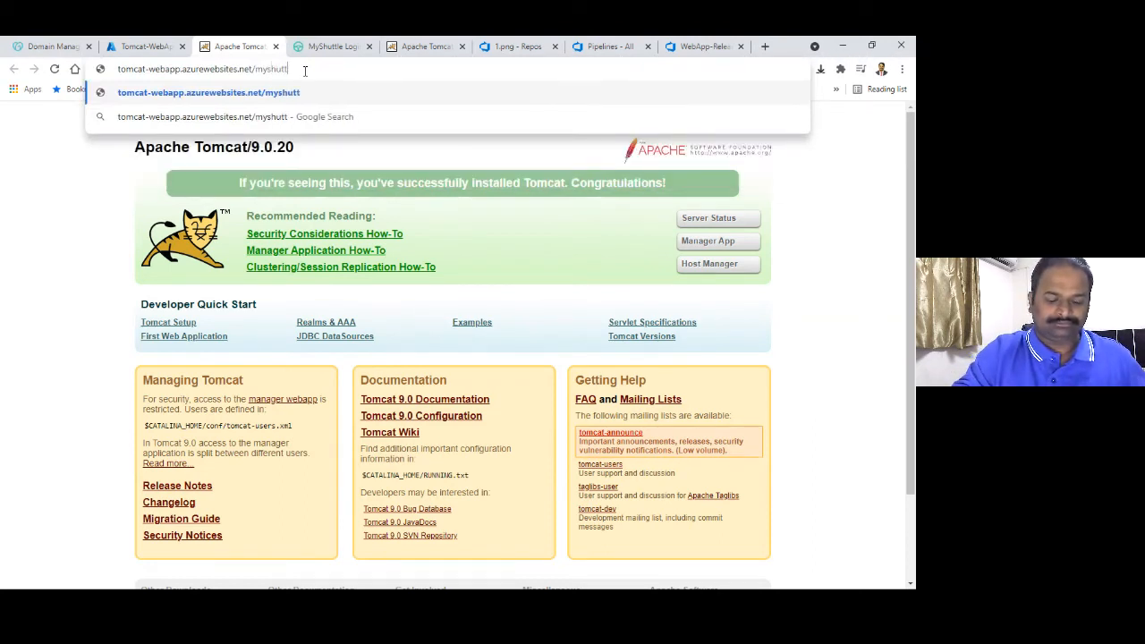
text(ledev)
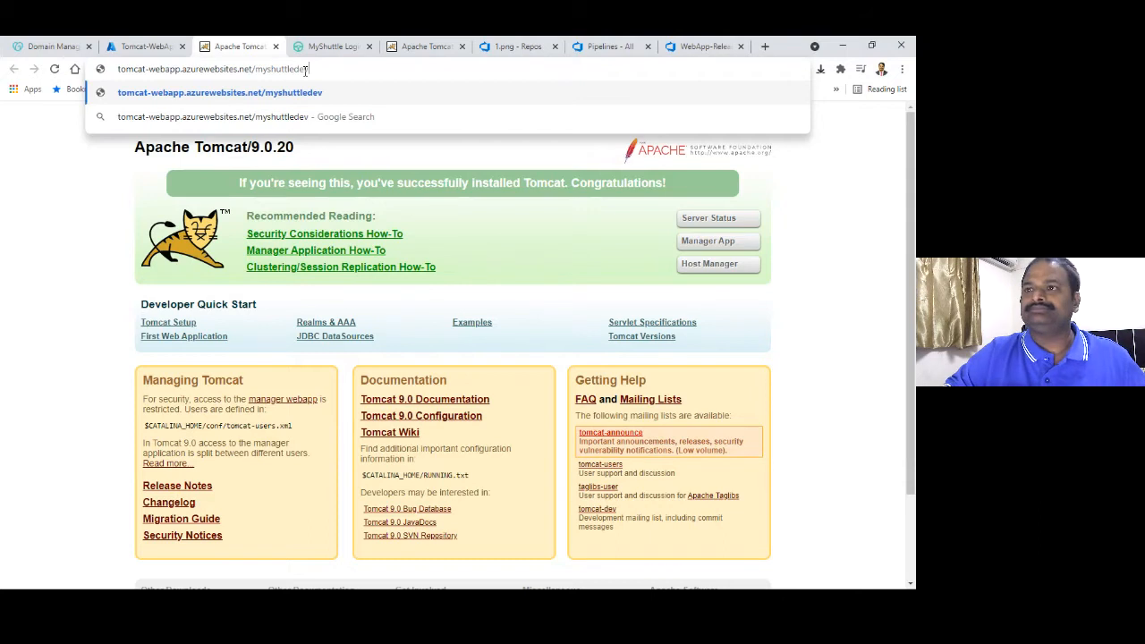
key(Return)
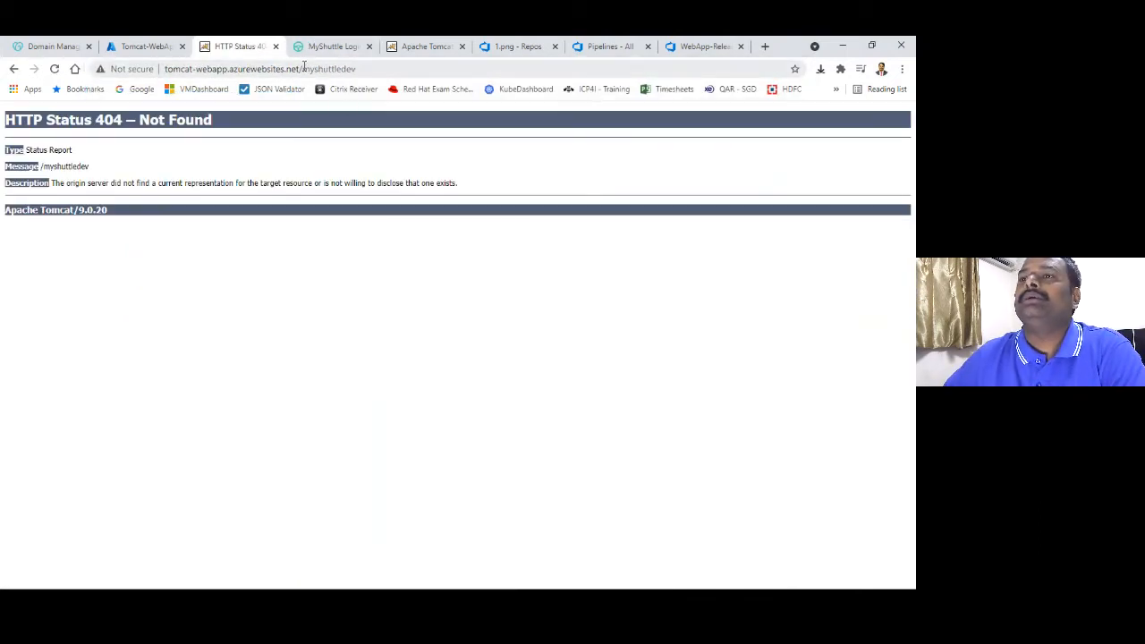
Load the MyShuttle login at /webapp, compare it with the other login tab, then return to Custom domains
drag(304, 68, 358, 70)
text(webapp)
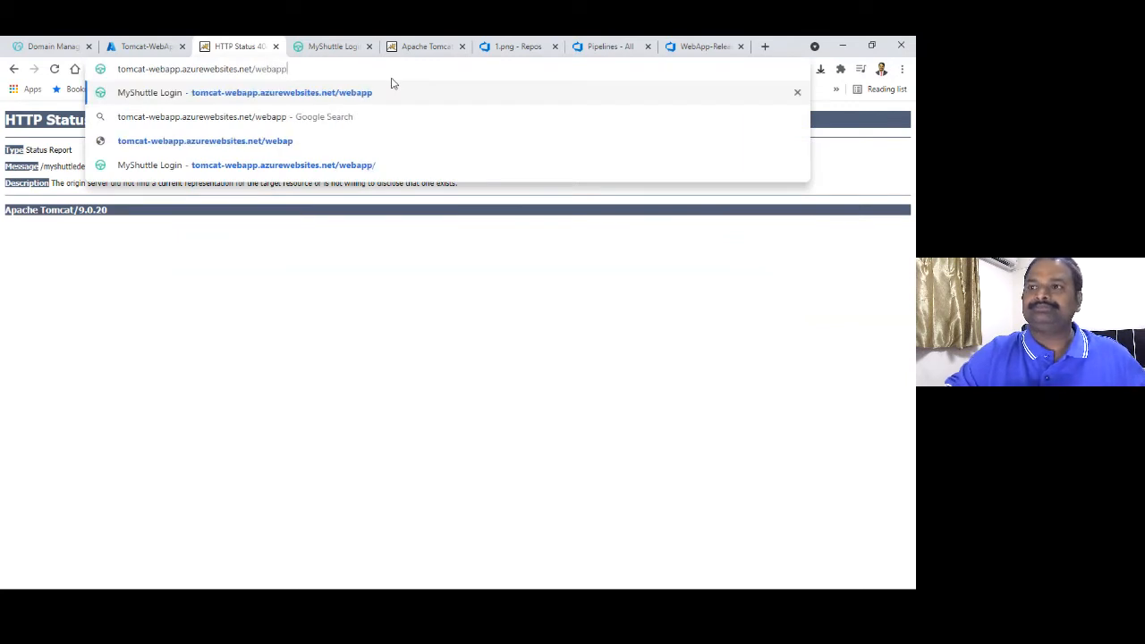
key(Return)
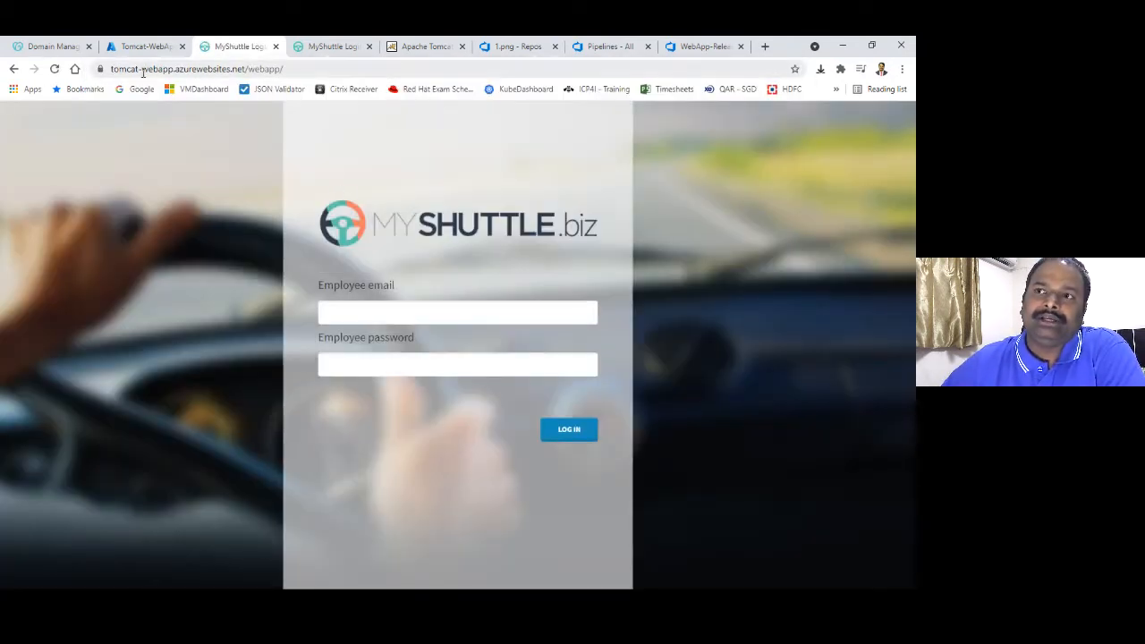
drag(111, 68, 245, 73)
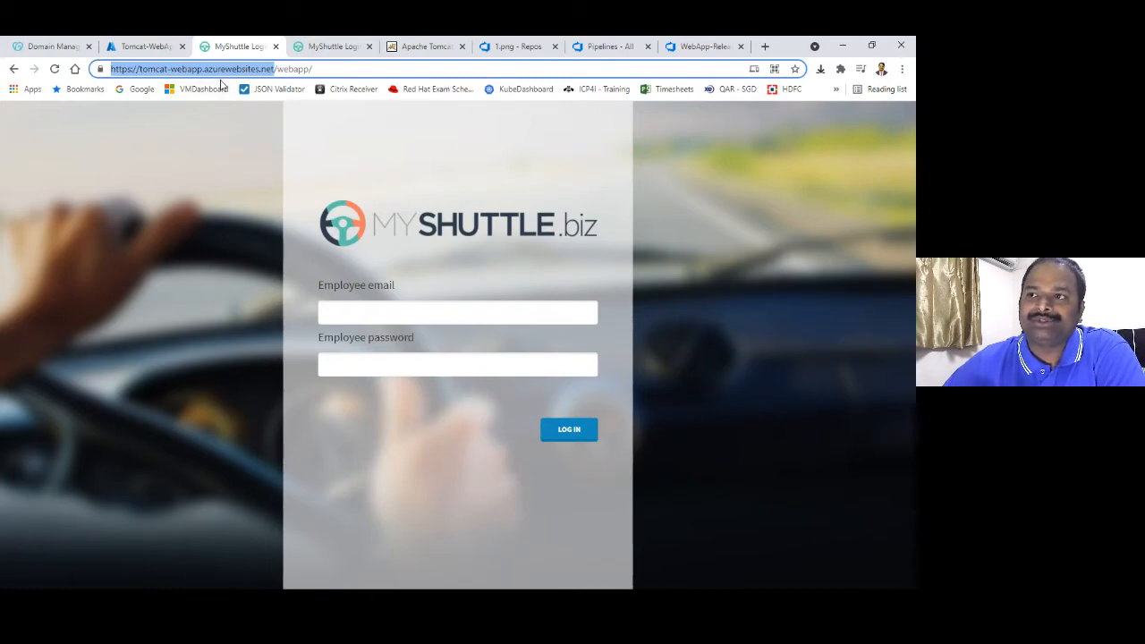
click(319, 50)
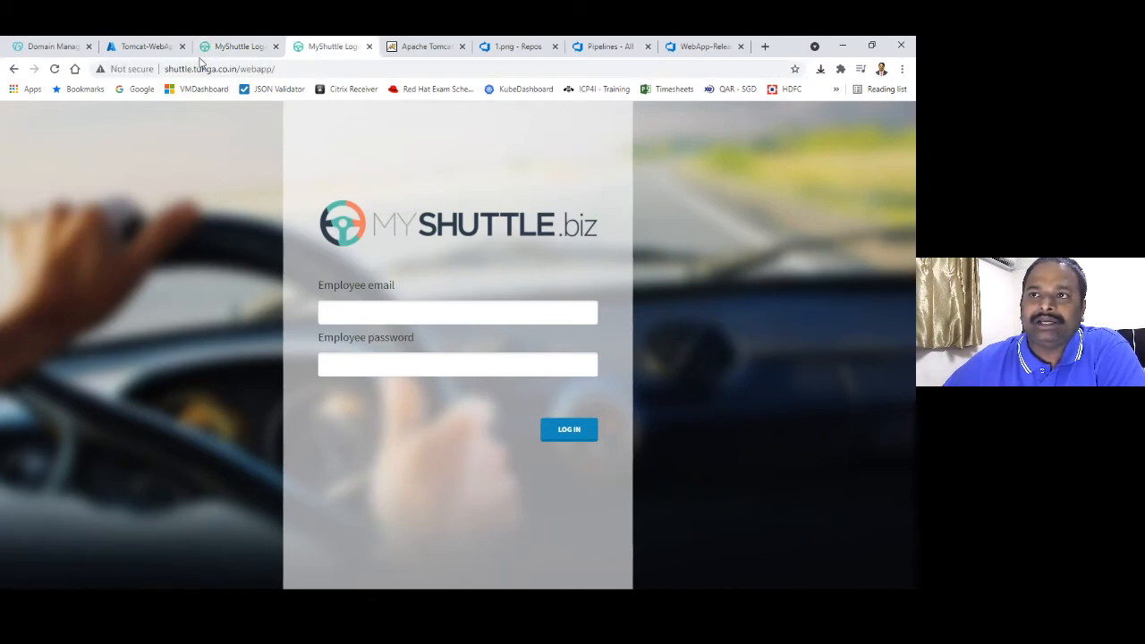
click(160, 50)
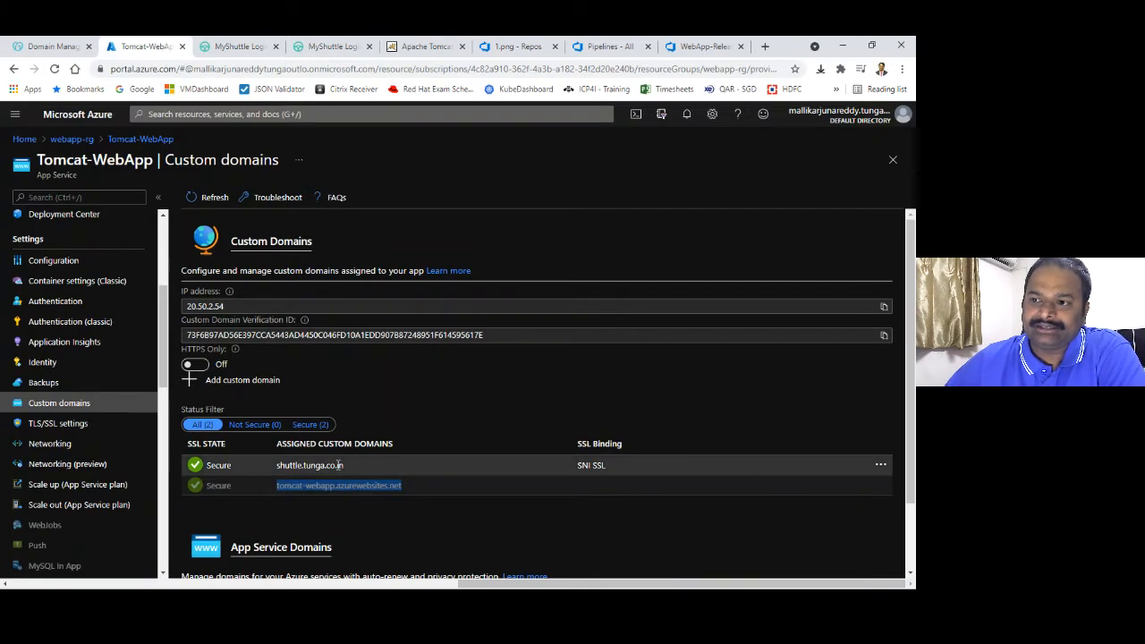
drag(347, 465, 277, 462)
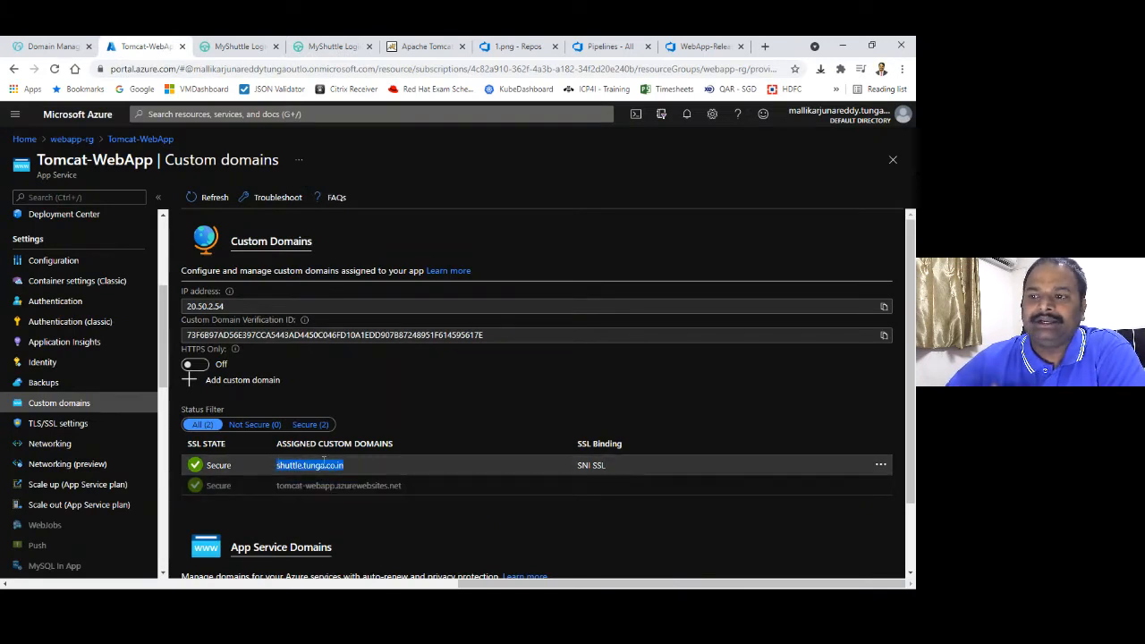
scroll(164, 246, up, 3)
scroll(165, 246, up, 3)
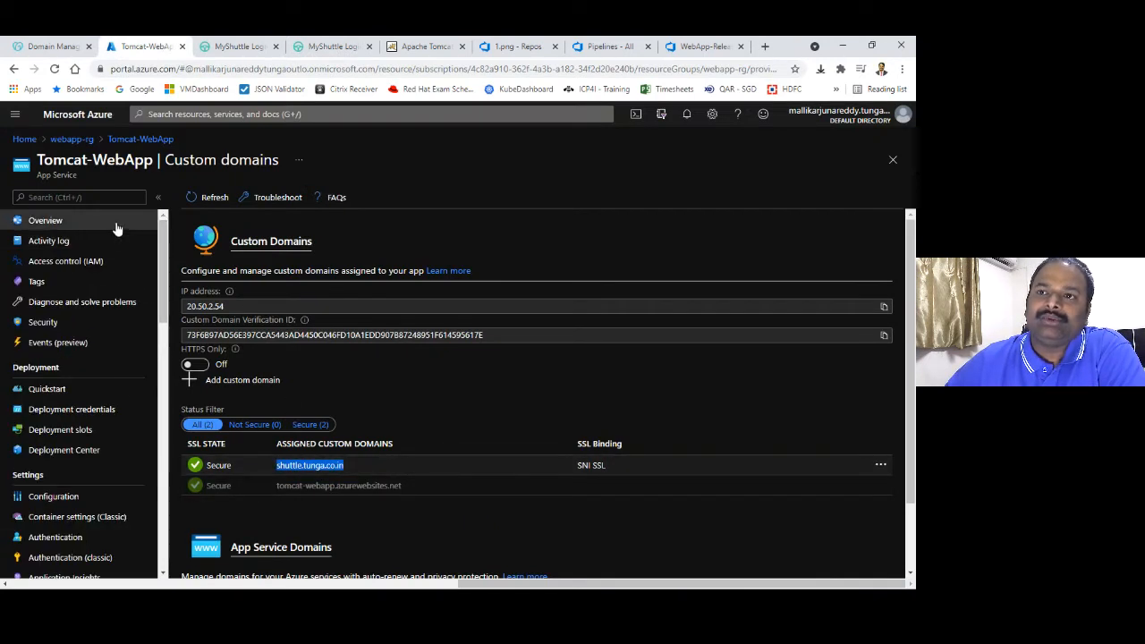
click(117, 223)
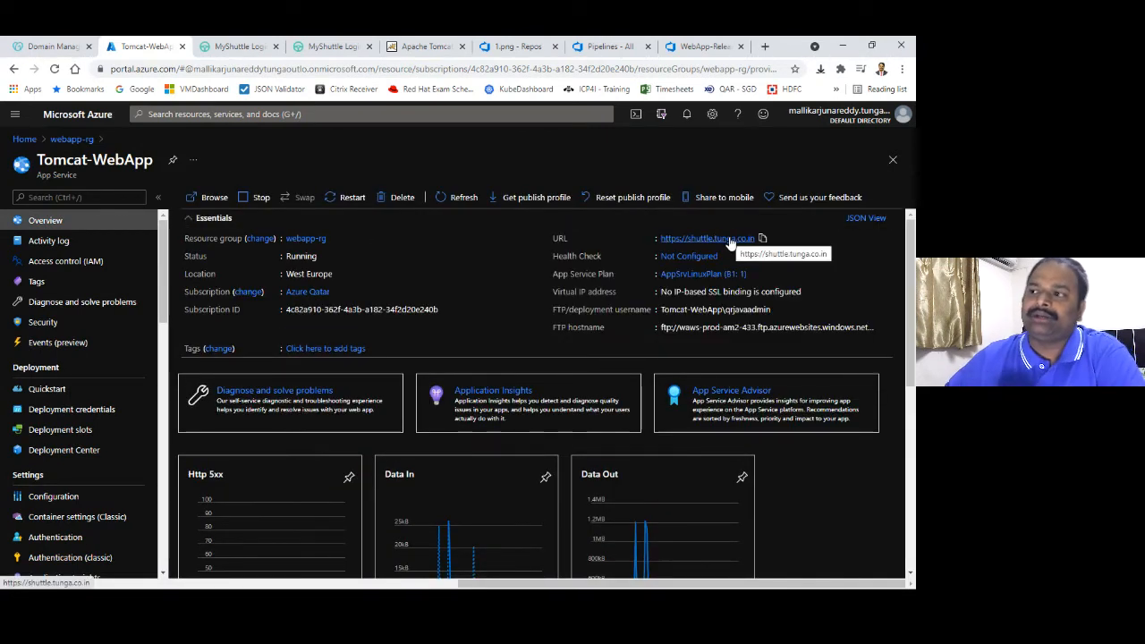
click(730, 240)
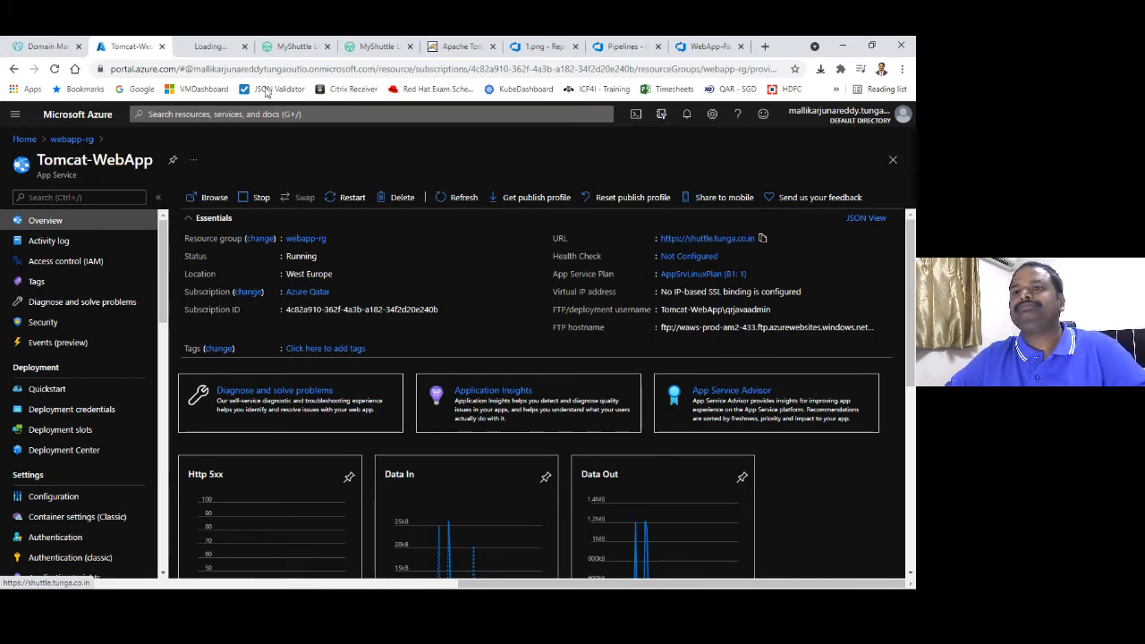
Load the MyShuttle login at shuttle.tunga.co.in/webapp, then return to the Tomcat-WebApp overview
click(212, 50)
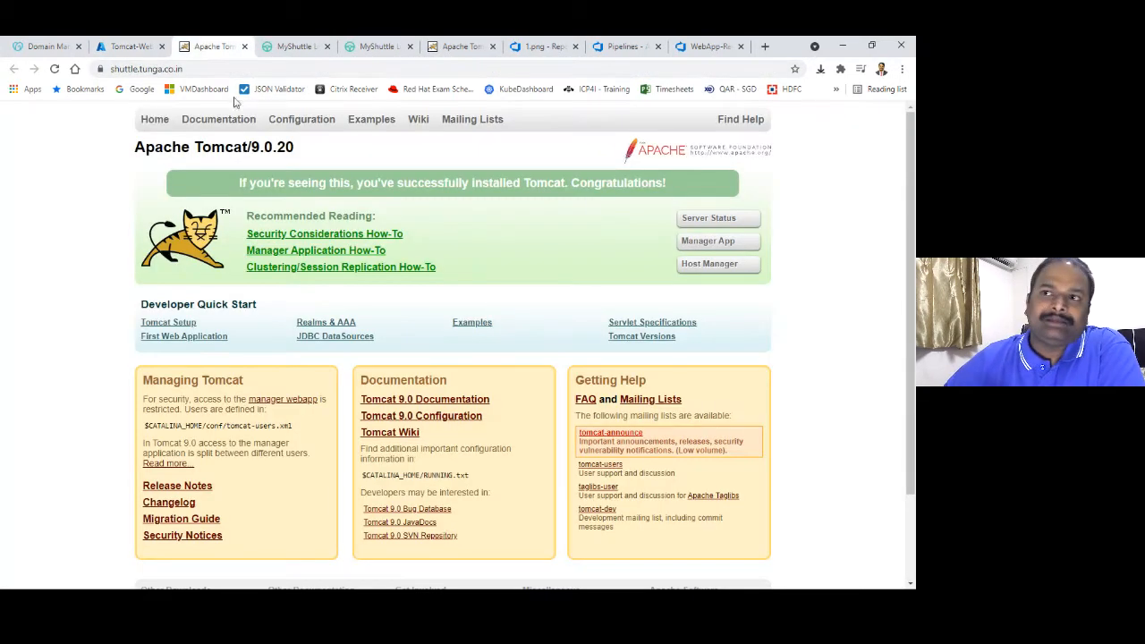
click(177, 70)
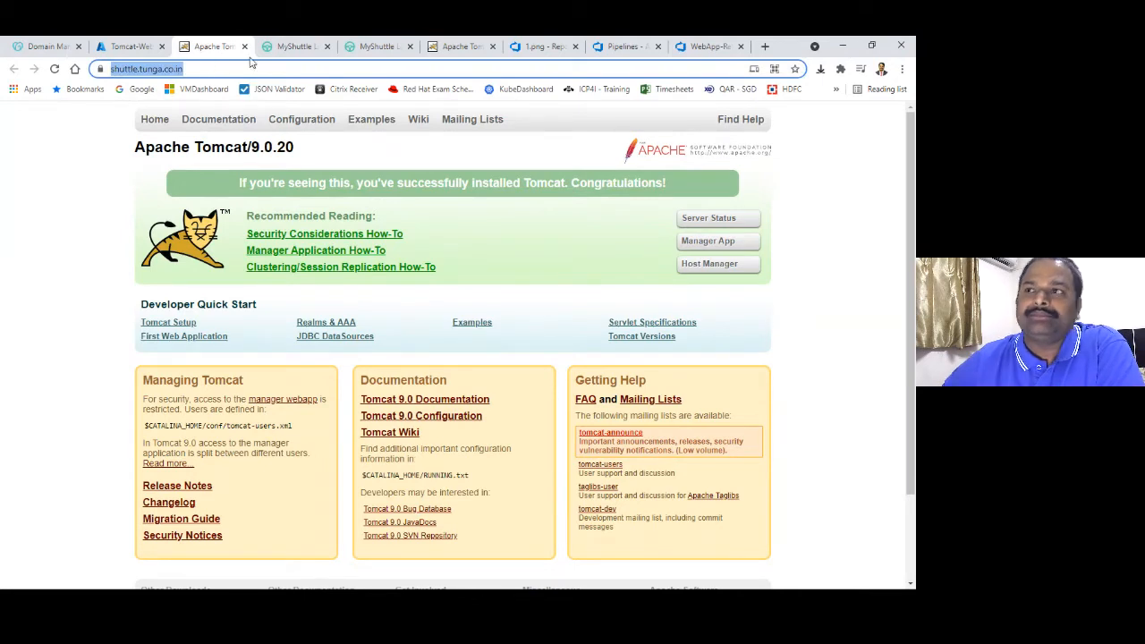
click(294, 67)
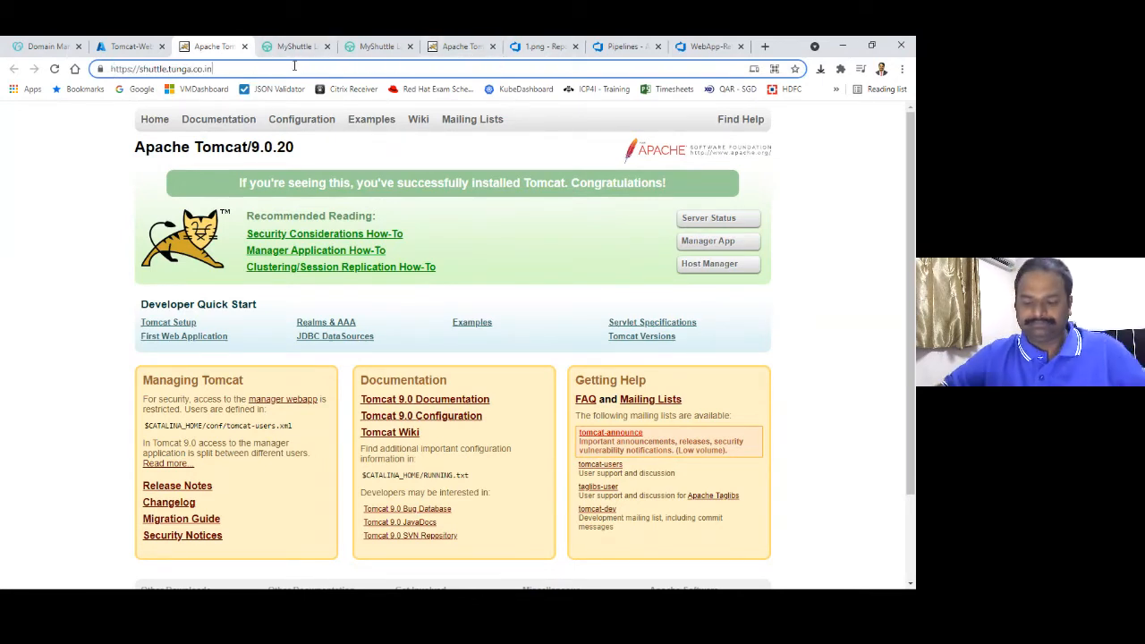
text(webapp)
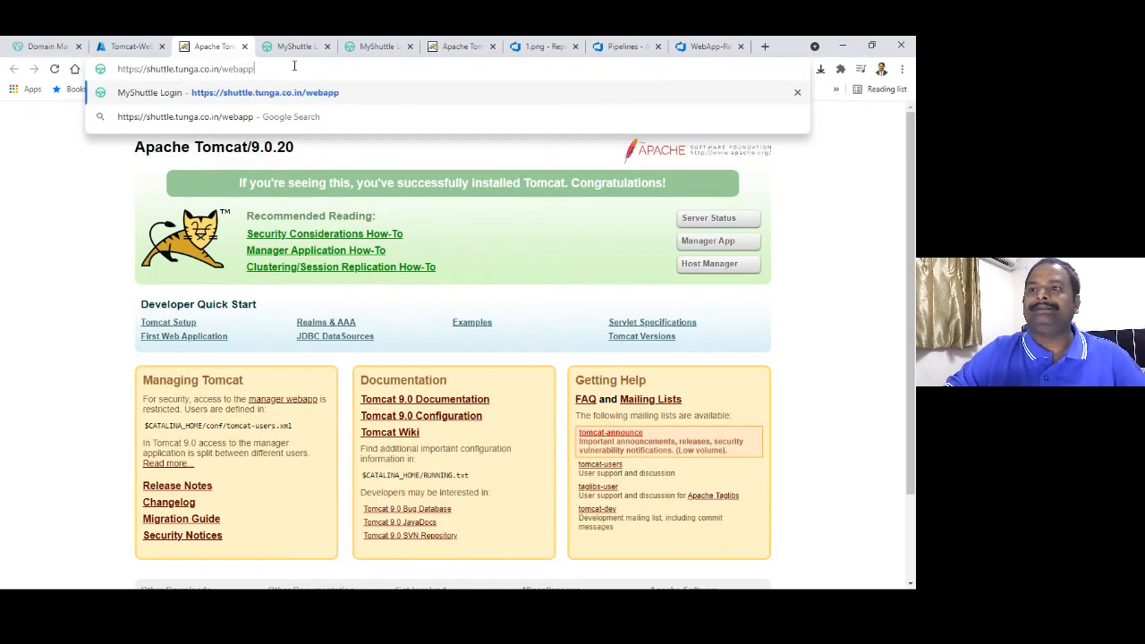
key(Return)
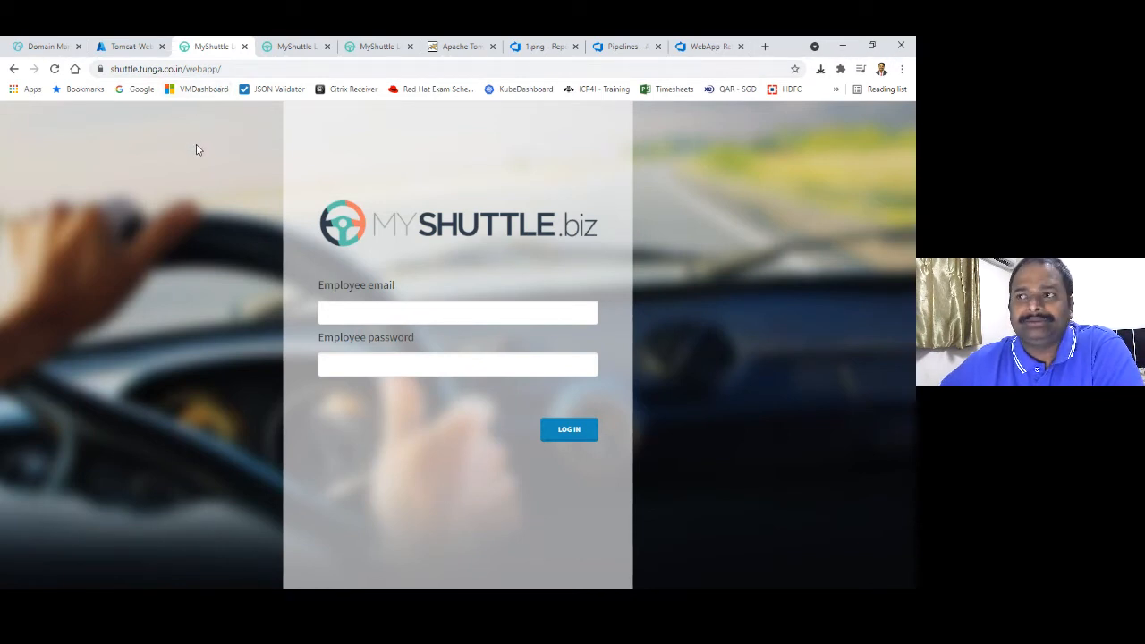
click(133, 46)
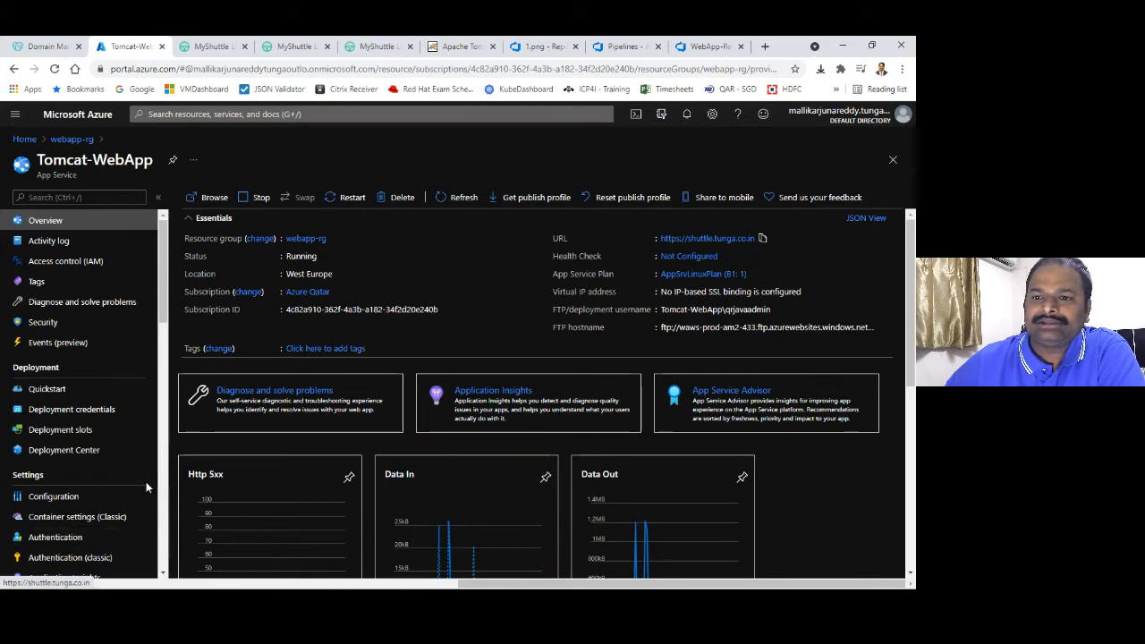
Turn HTTPS Only on in Tomcat-WebApp's TLS/SSL settings
drag(166, 309, 166, 355)
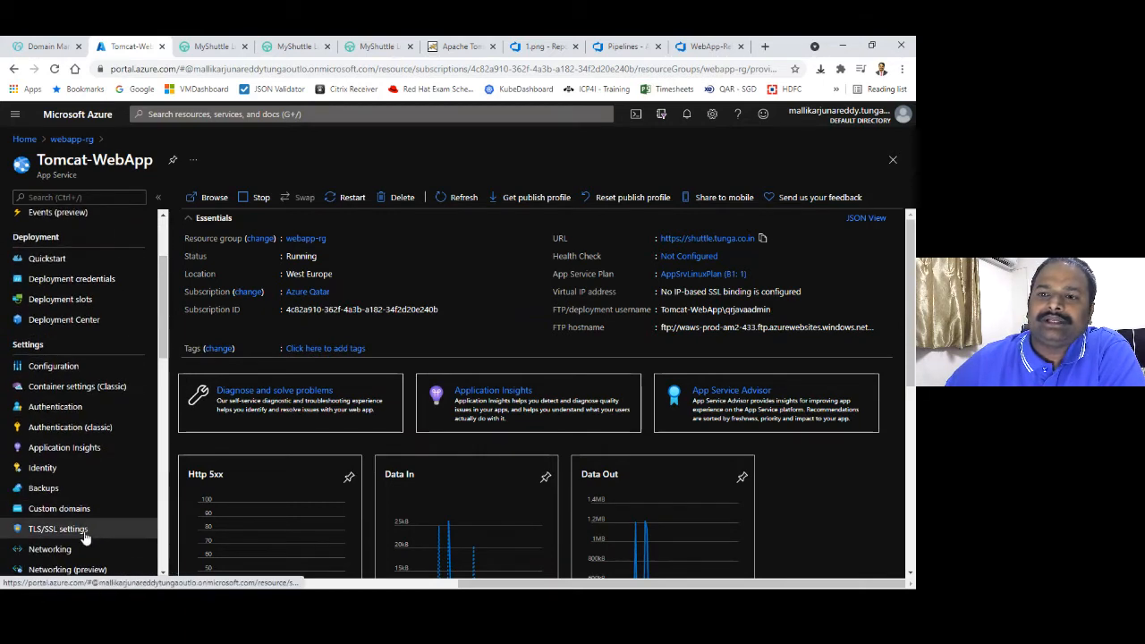
click(83, 530)
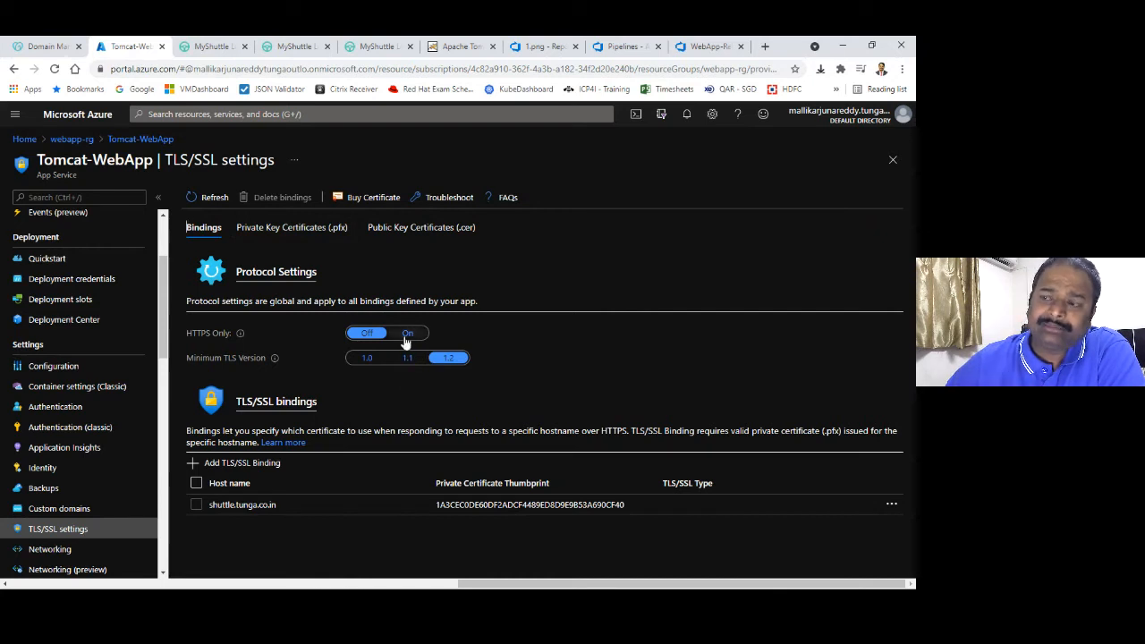
click(407, 335)
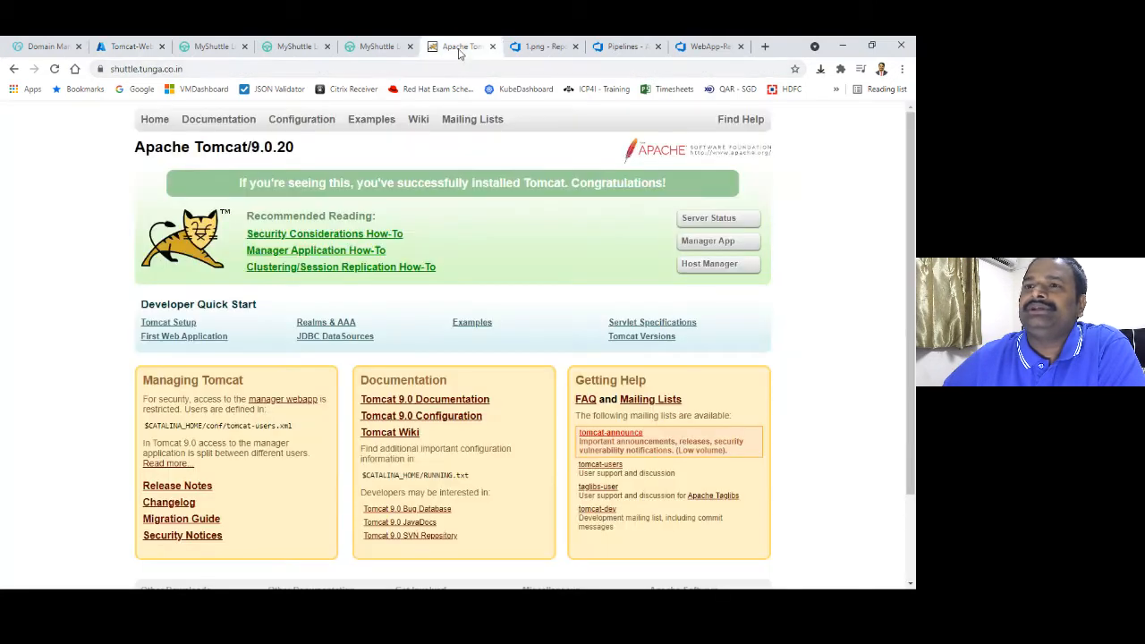
Test the Tomcat site by loading its address over plain http instead of https
click(456, 46)
click(536, 47)
click(461, 47)
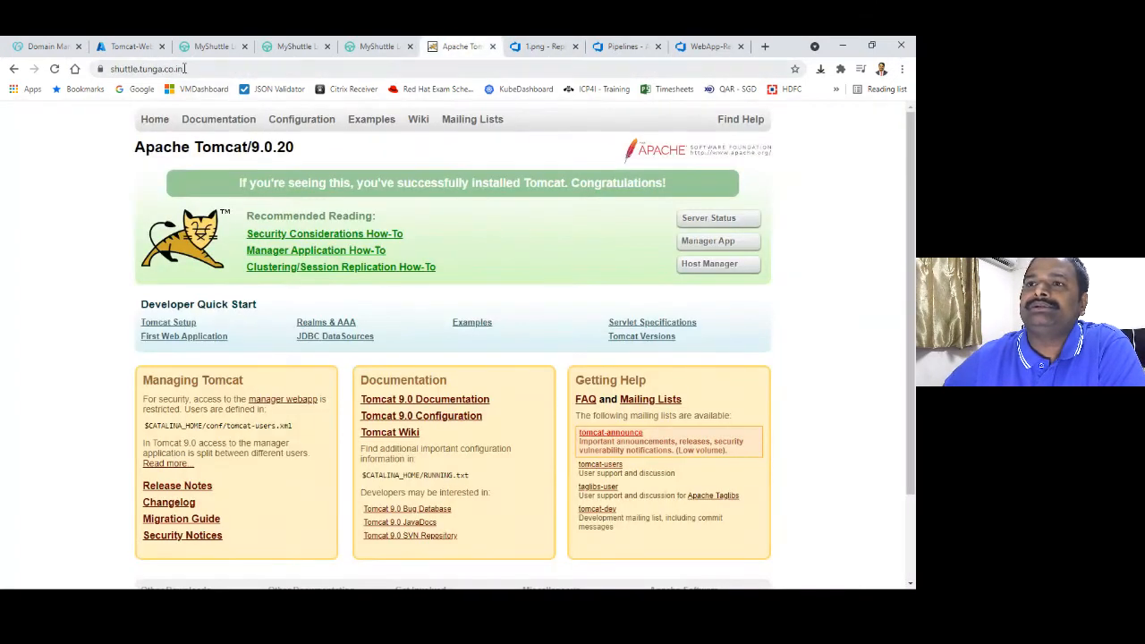
click(197, 64)
click(198, 64)
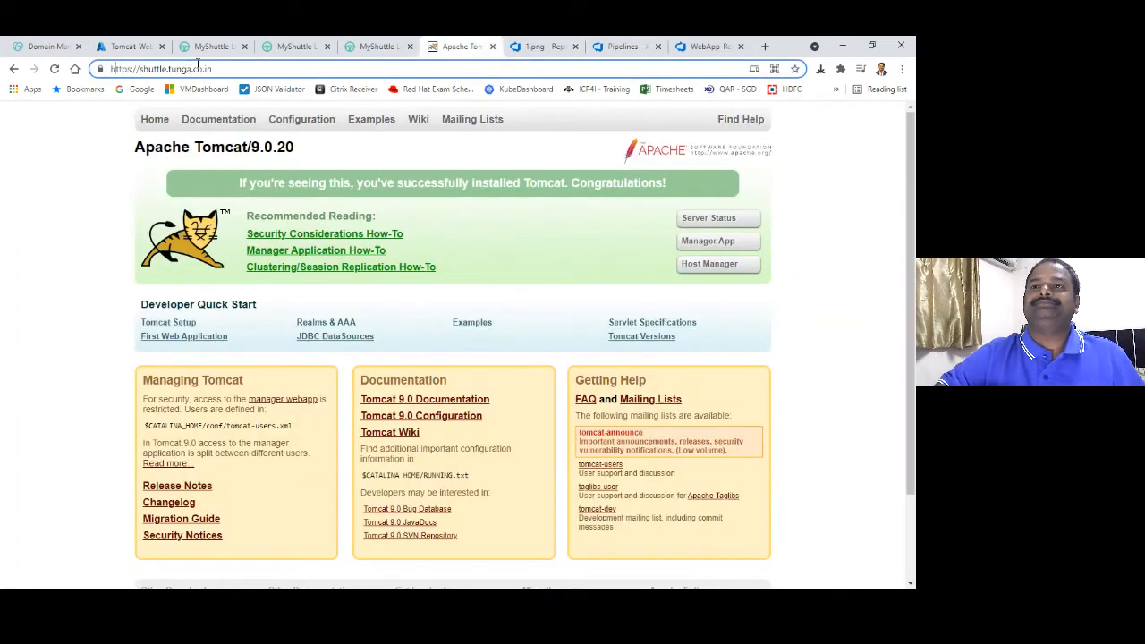
key(Right)
key(Right)
key(BackSpace)
key(Return)
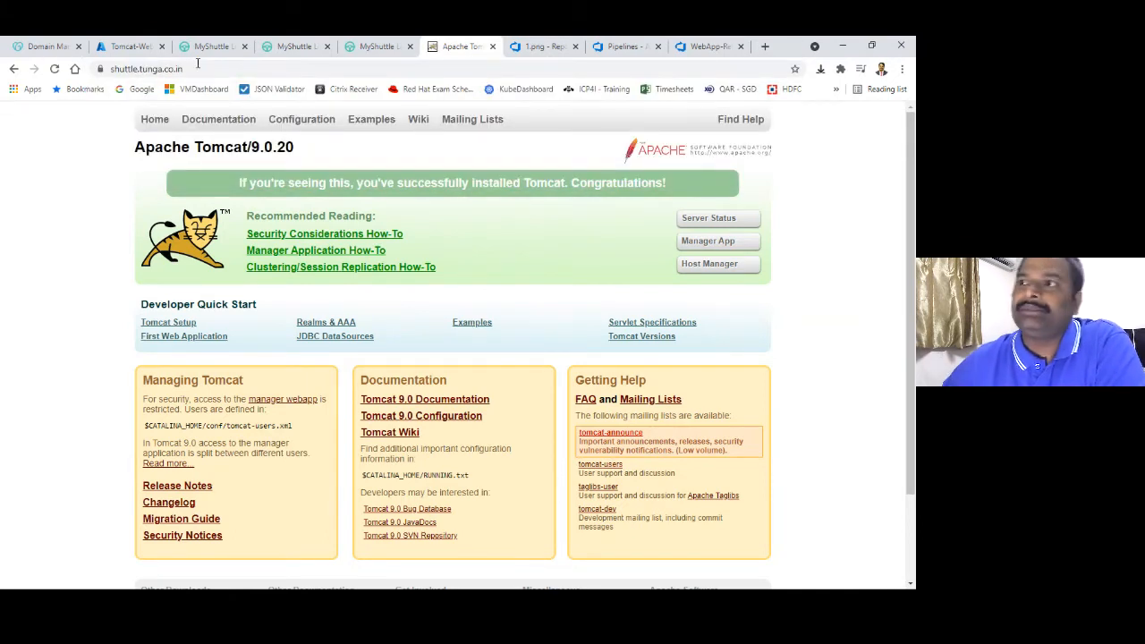
Return to the Tomcat-WebApp Overview and close the Apache Tomcat tab
click(131, 47)
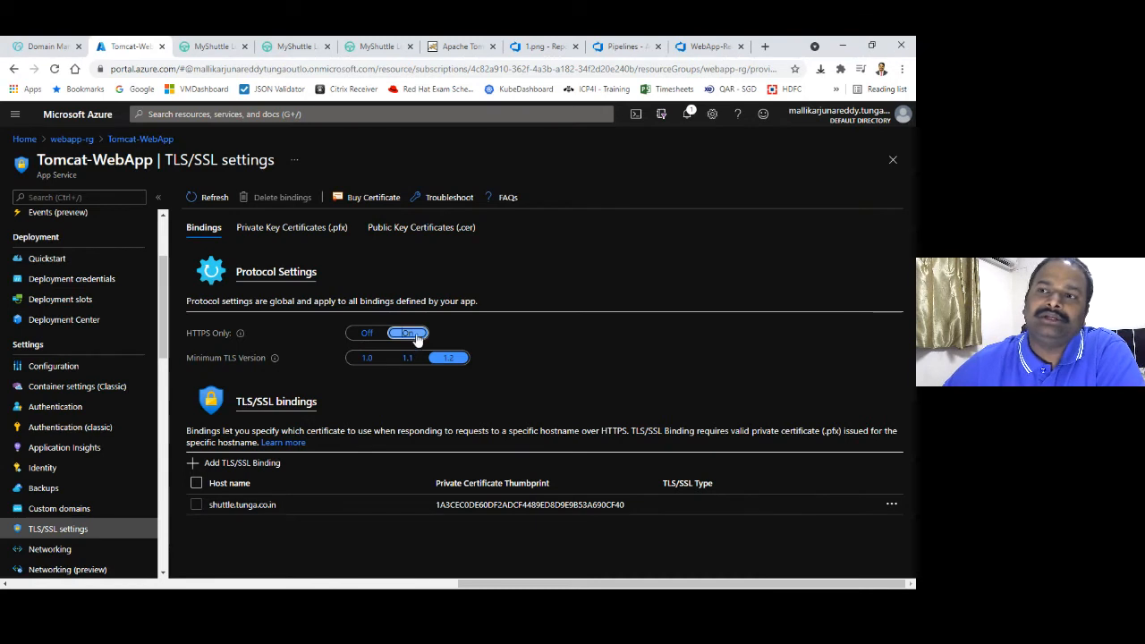
scroll(156, 403, up, 3)
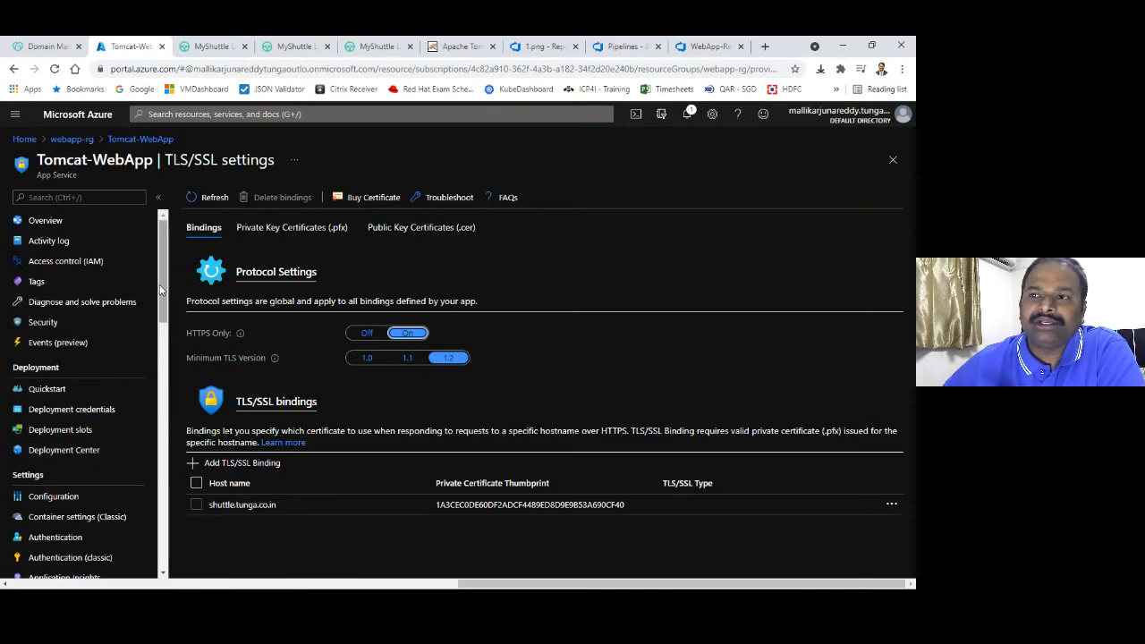
scroll(161, 289, down, 1)
scroll(161, 289, up, 1)
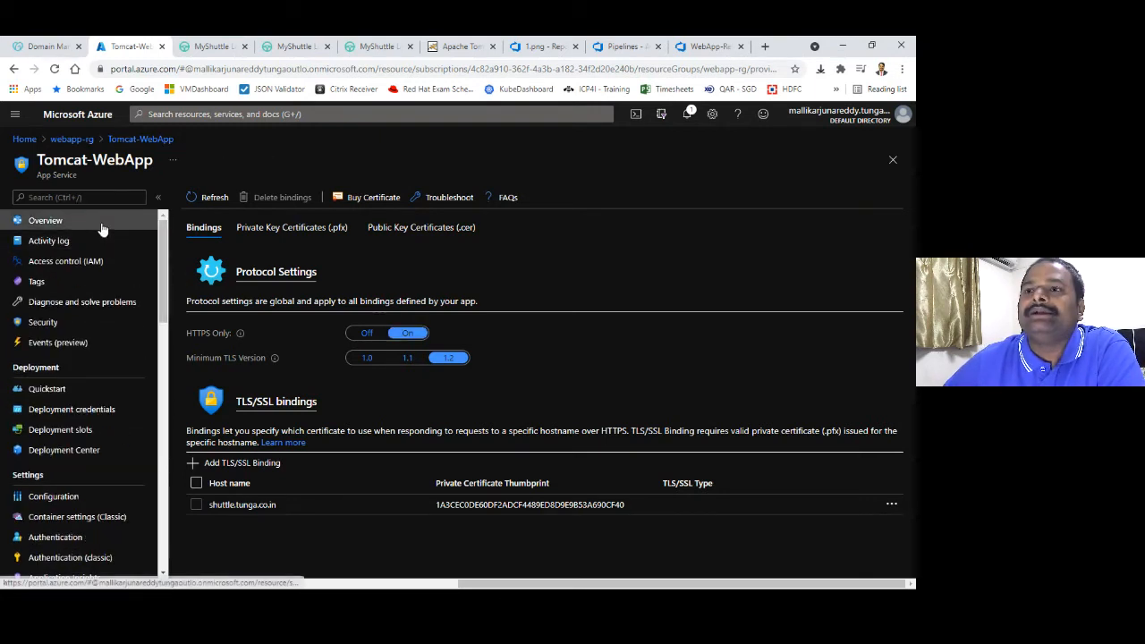
click(105, 223)
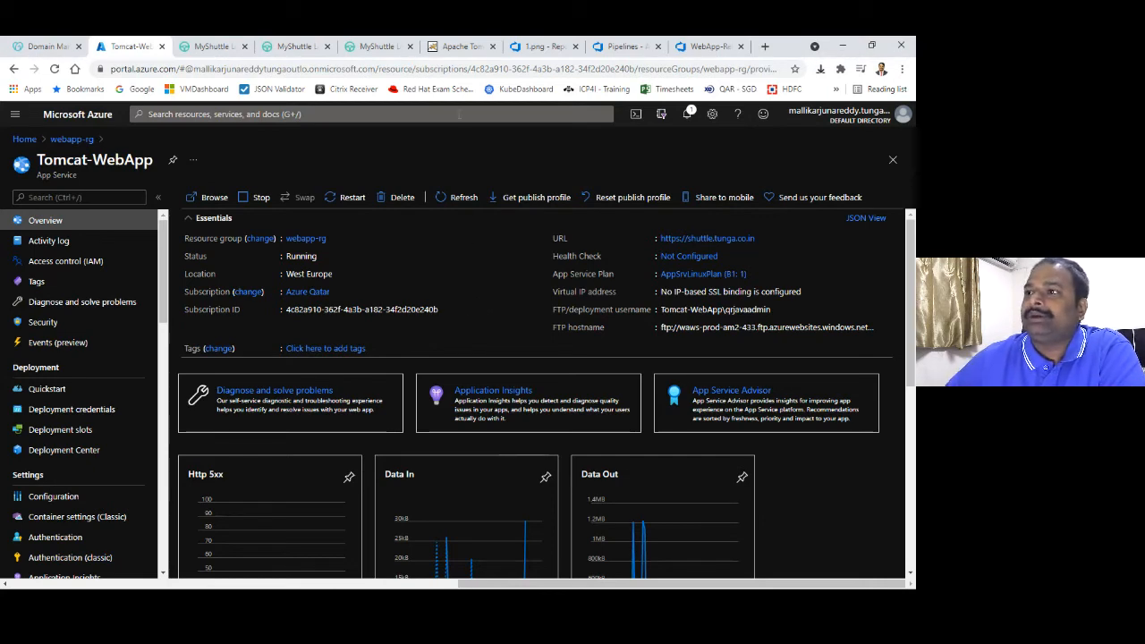
click(492, 47)
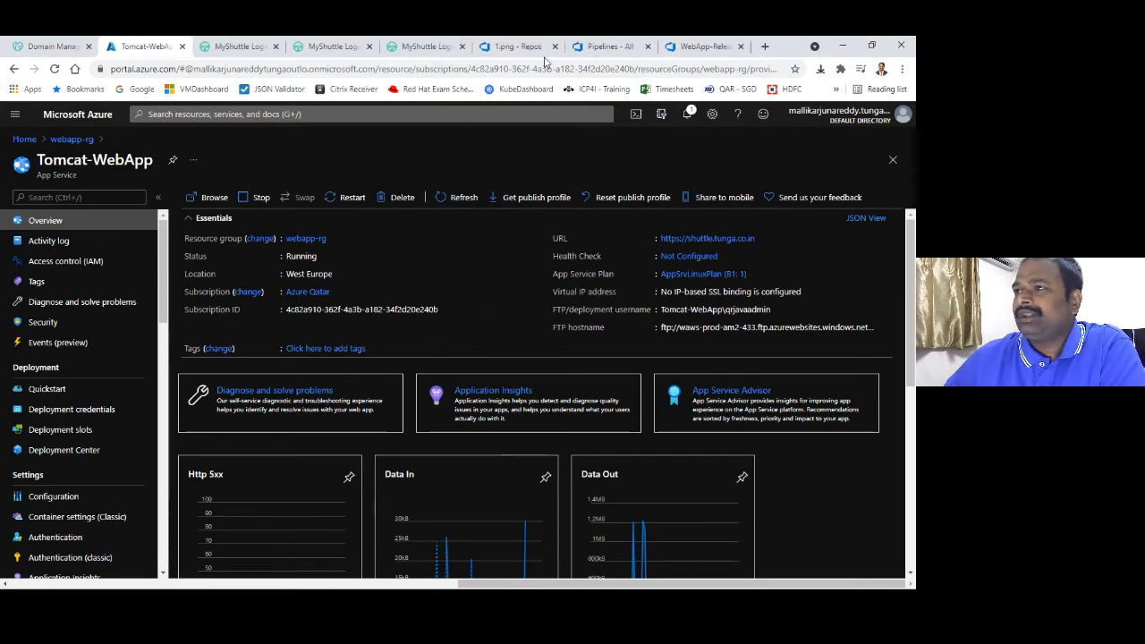
Expand the WebApp folder under All pipelines to its three builds, then start a new pipeline
click(530, 47)
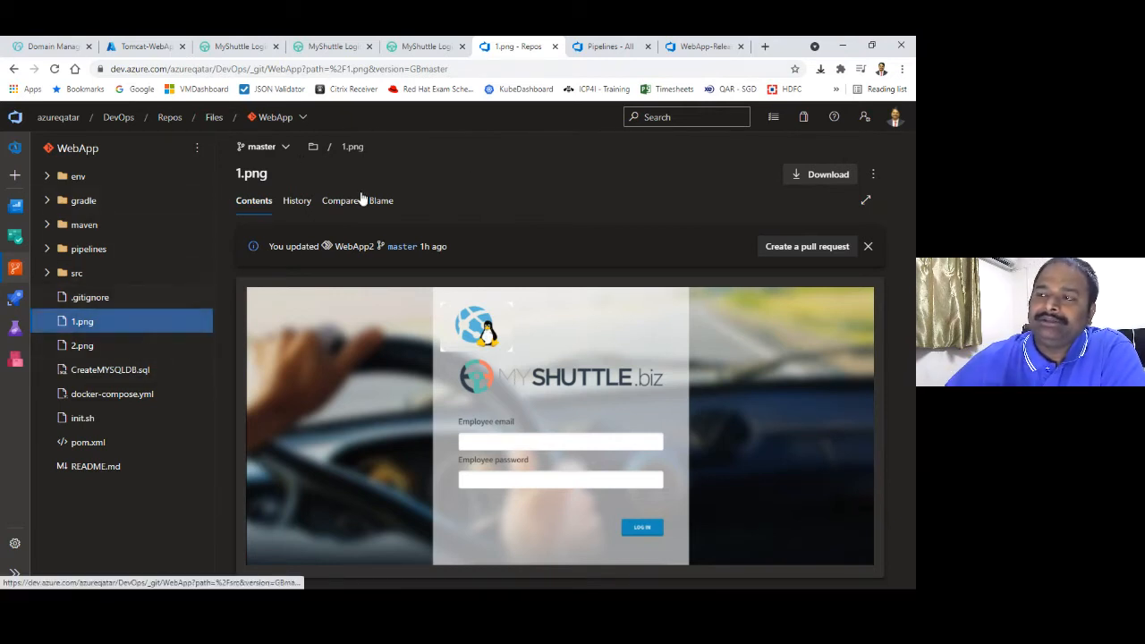
click(598, 47)
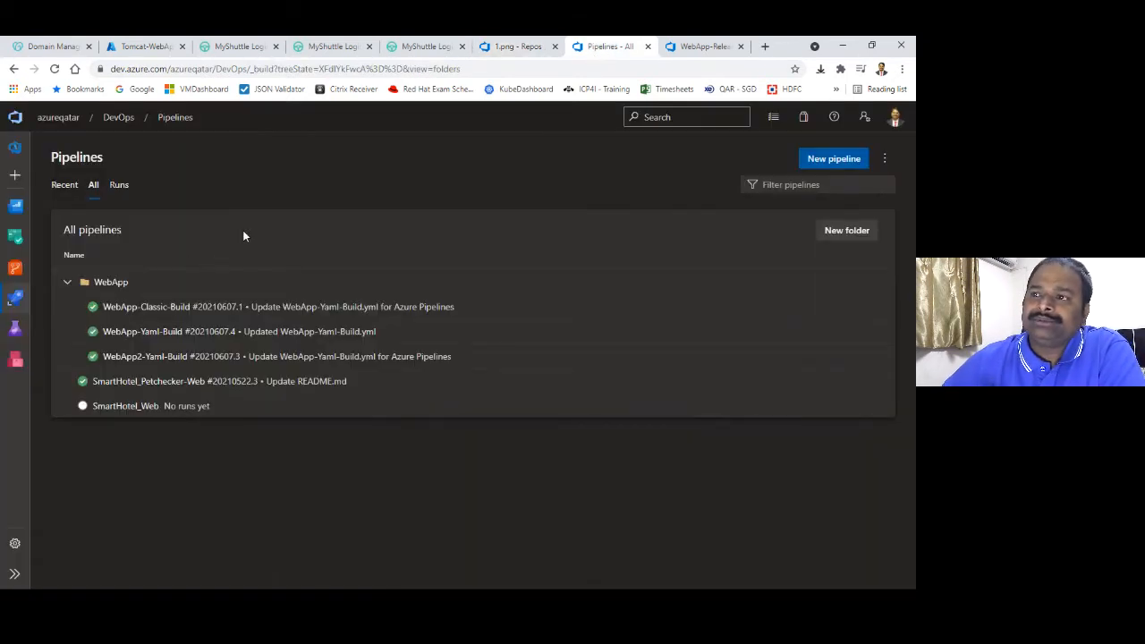
click(28, 299)
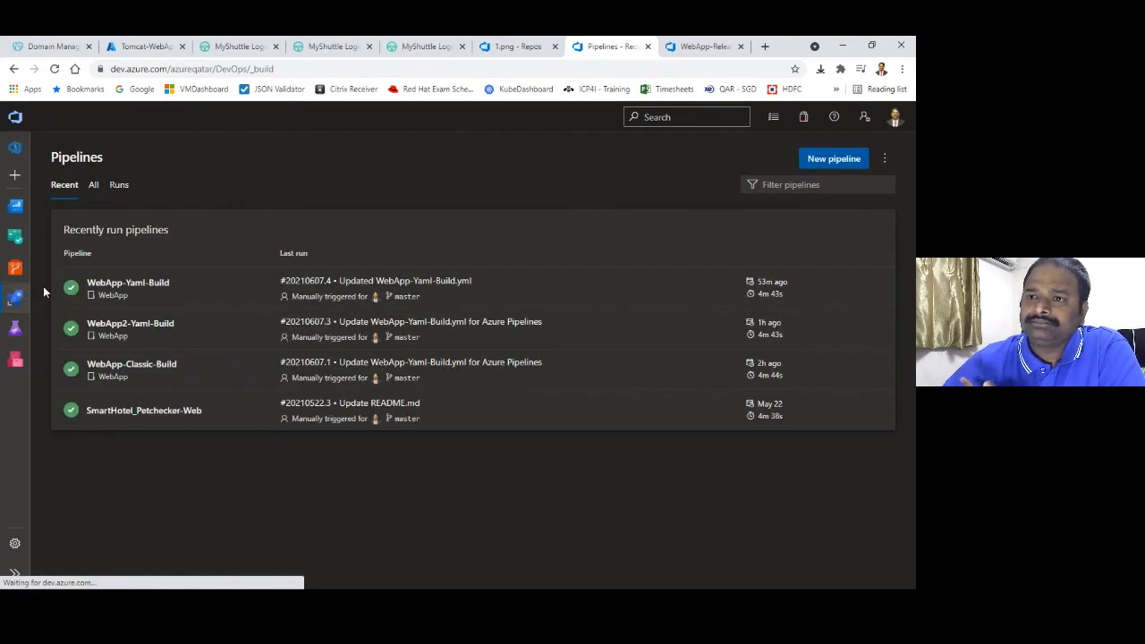
click(90, 184)
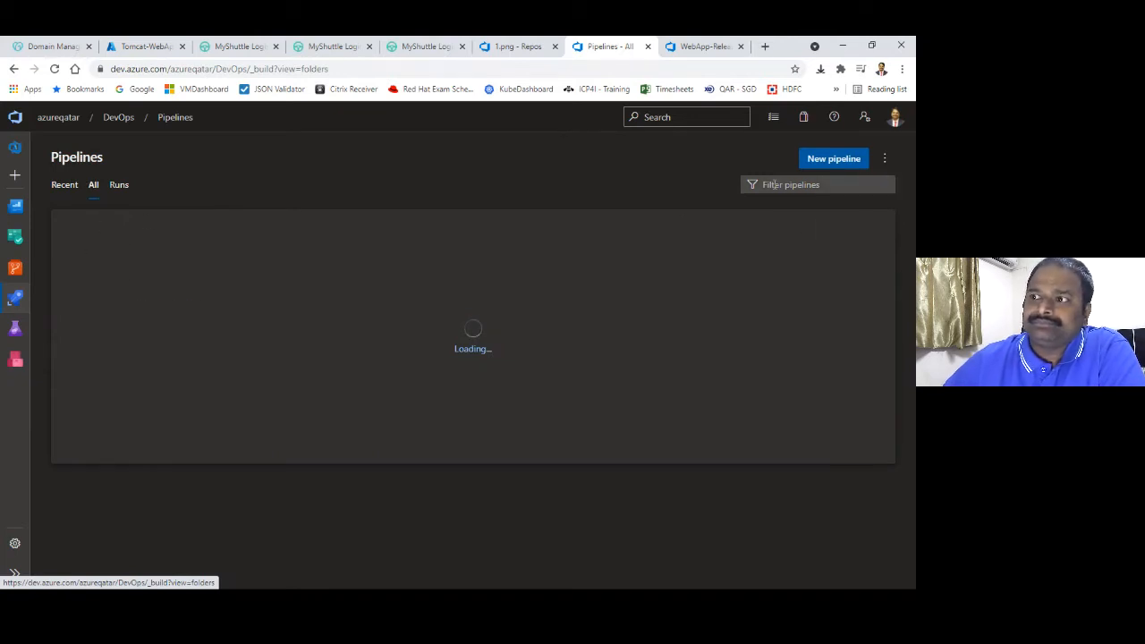
click(63, 283)
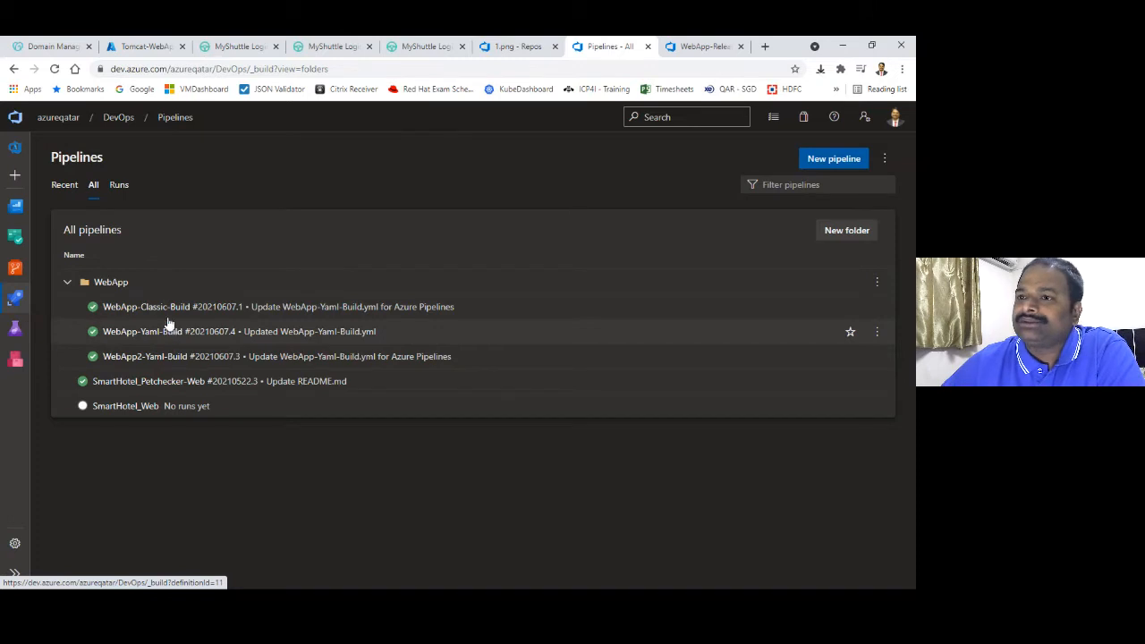
click(830, 162)
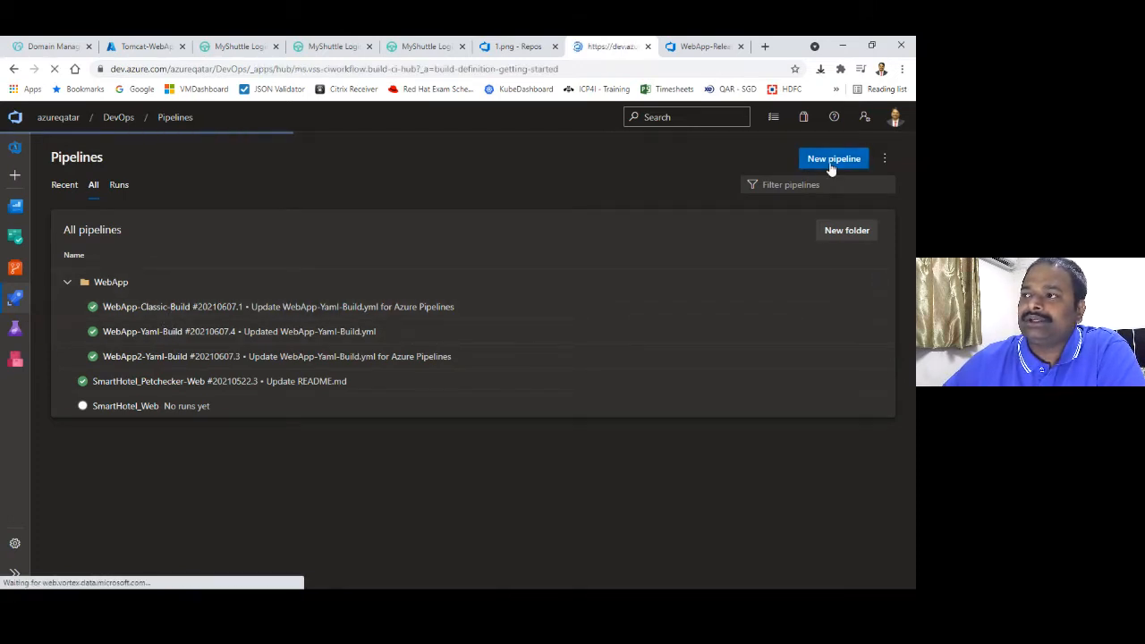
Base the pipeline on the WebApp2 Azure Repos Git repo, Maven Linux web app template, Azure Qatar subscription
click(144, 257)
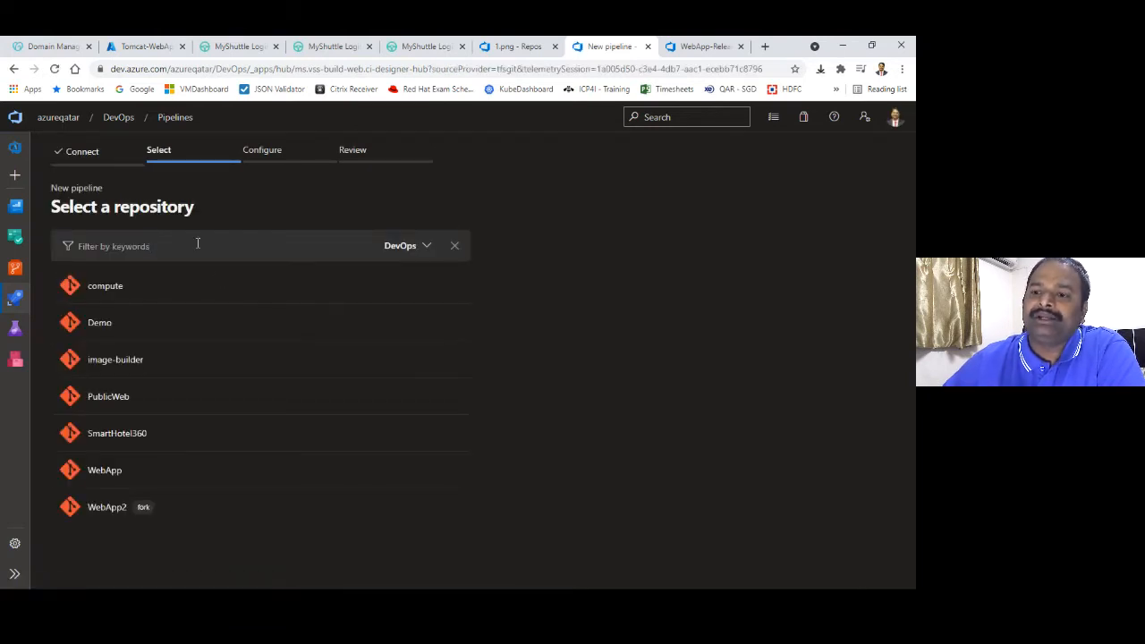
click(156, 510)
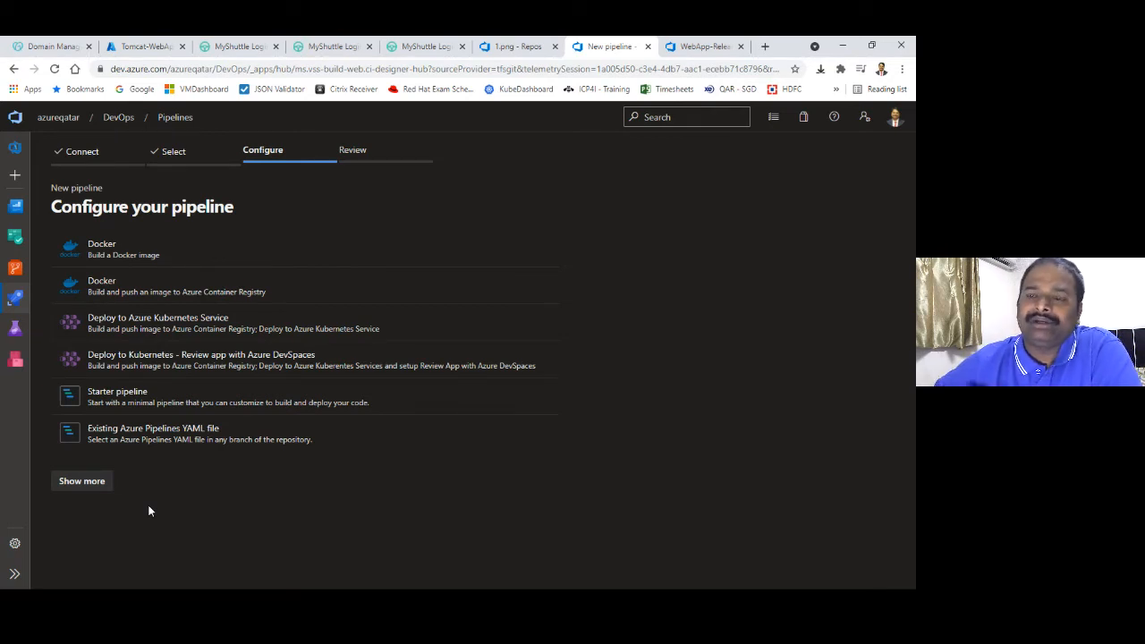
click(95, 484)
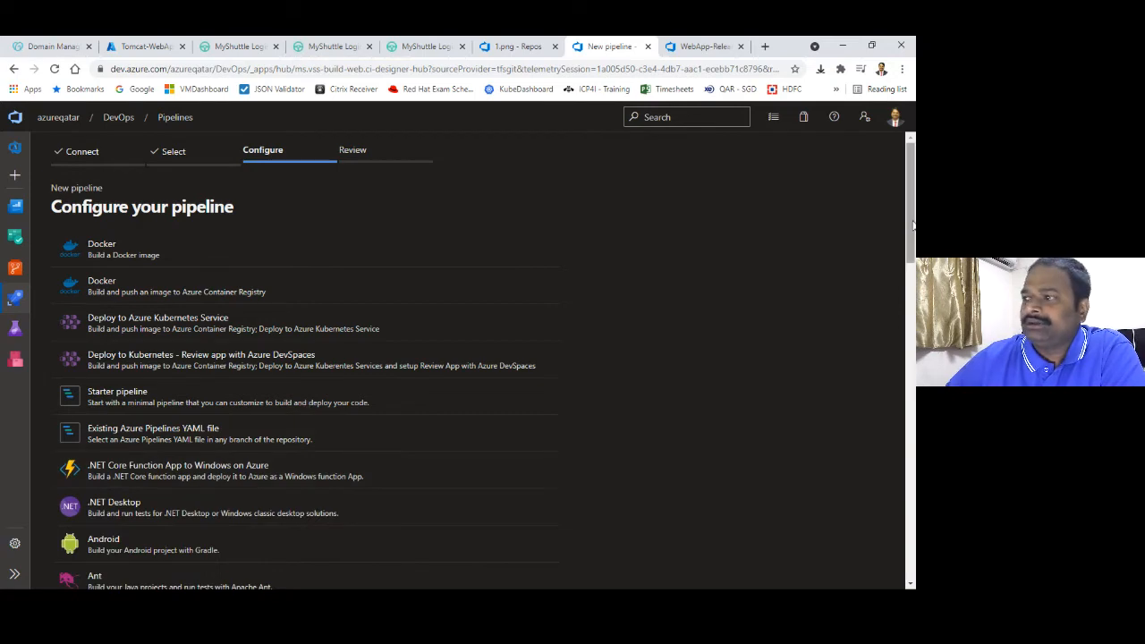
drag(913, 225, 914, 361)
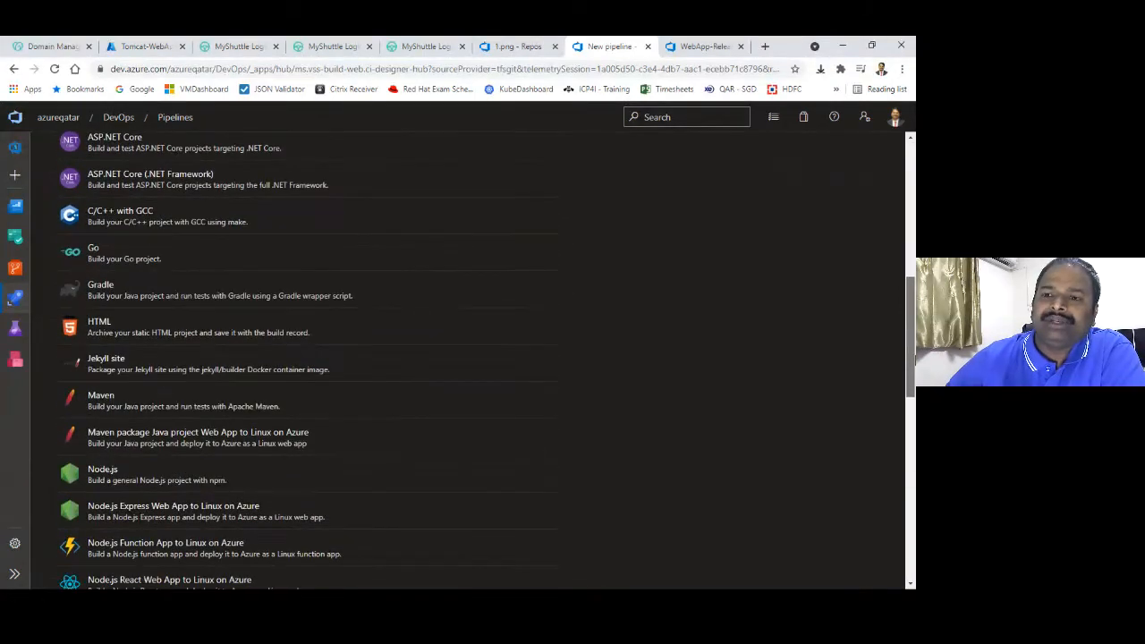
click(268, 450)
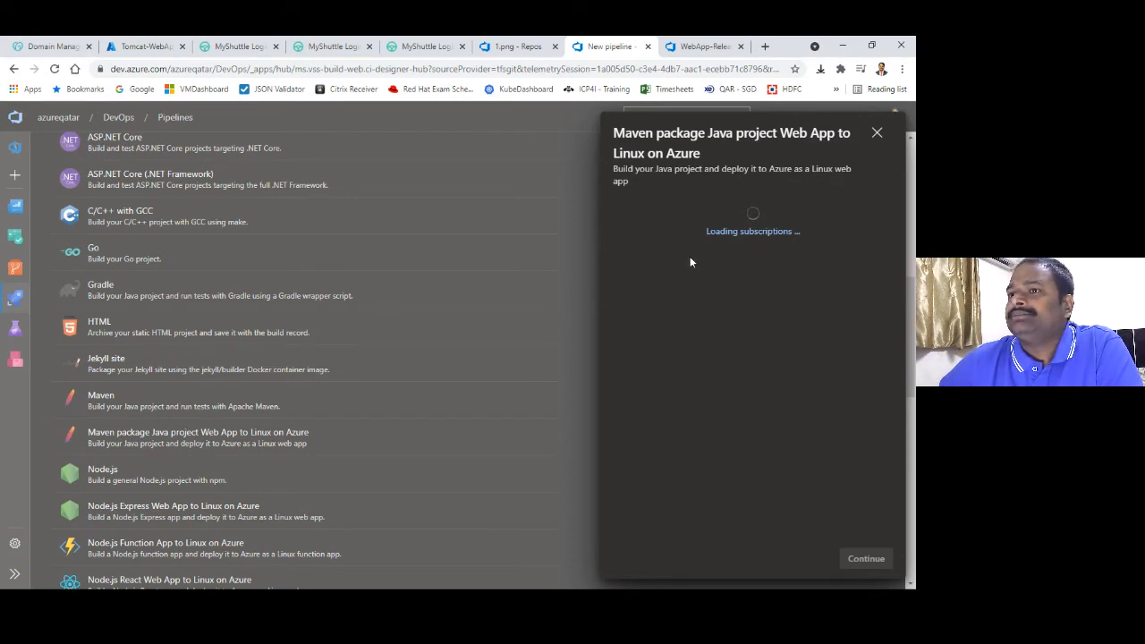
click(662, 233)
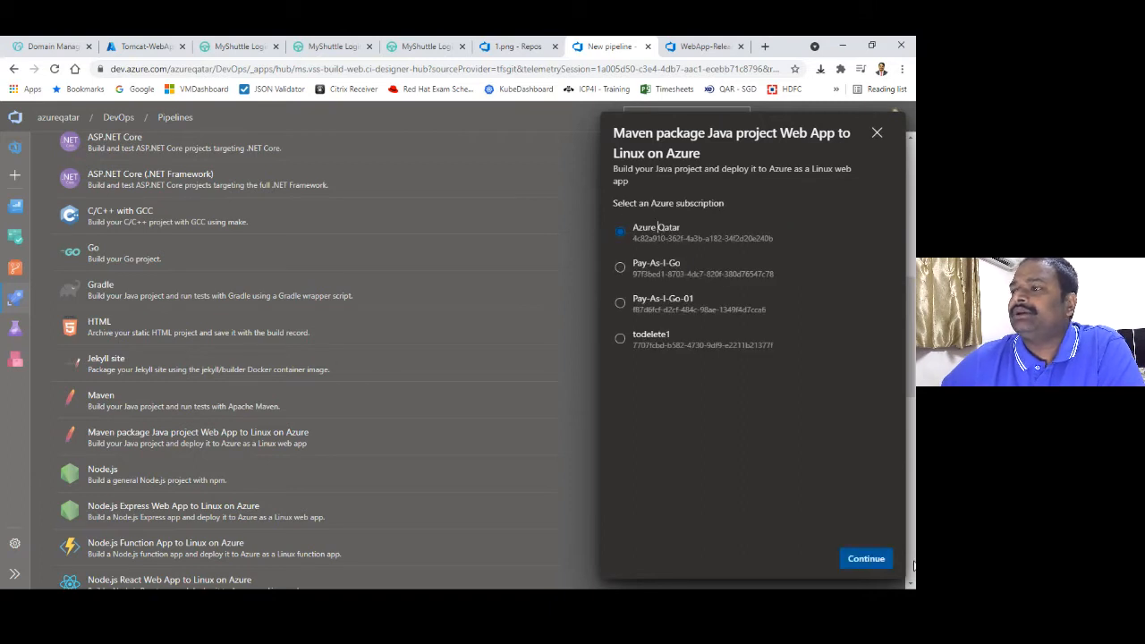
click(866, 560)
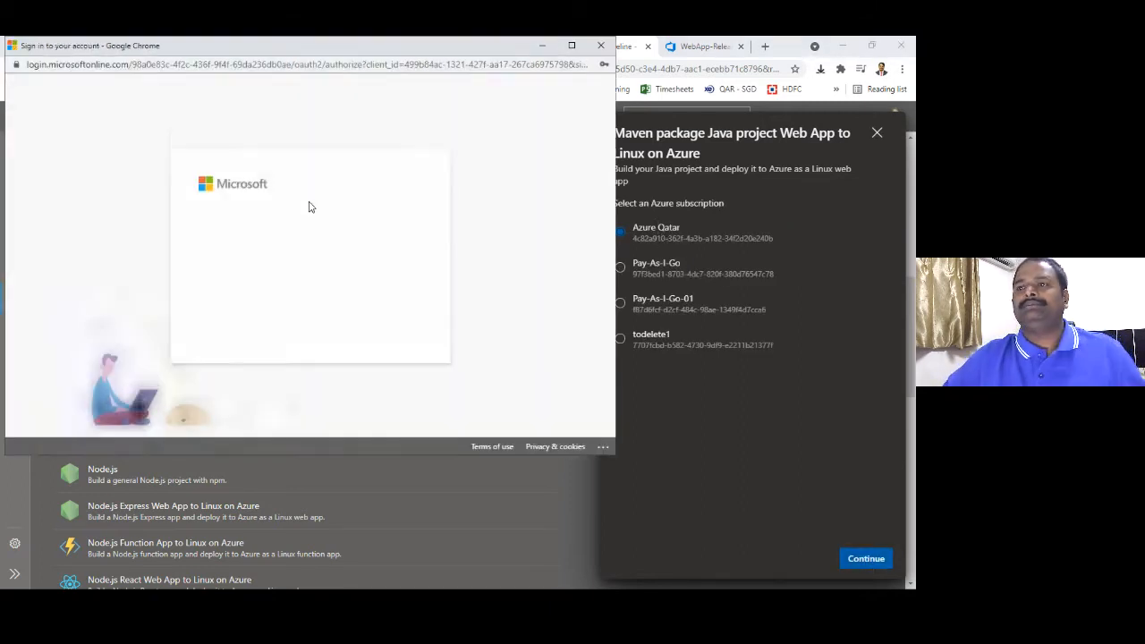
Sign in with the Microsoft account e-mail, approve the sign-in, and generate the pipeline YAML
drag(323, 216, 71, 212)
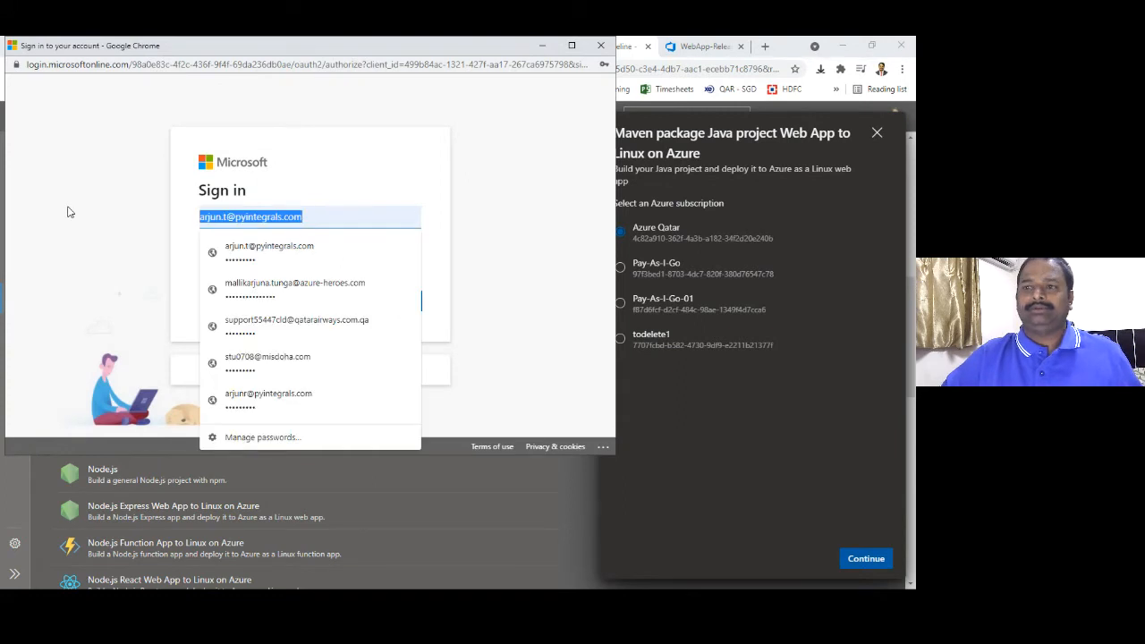
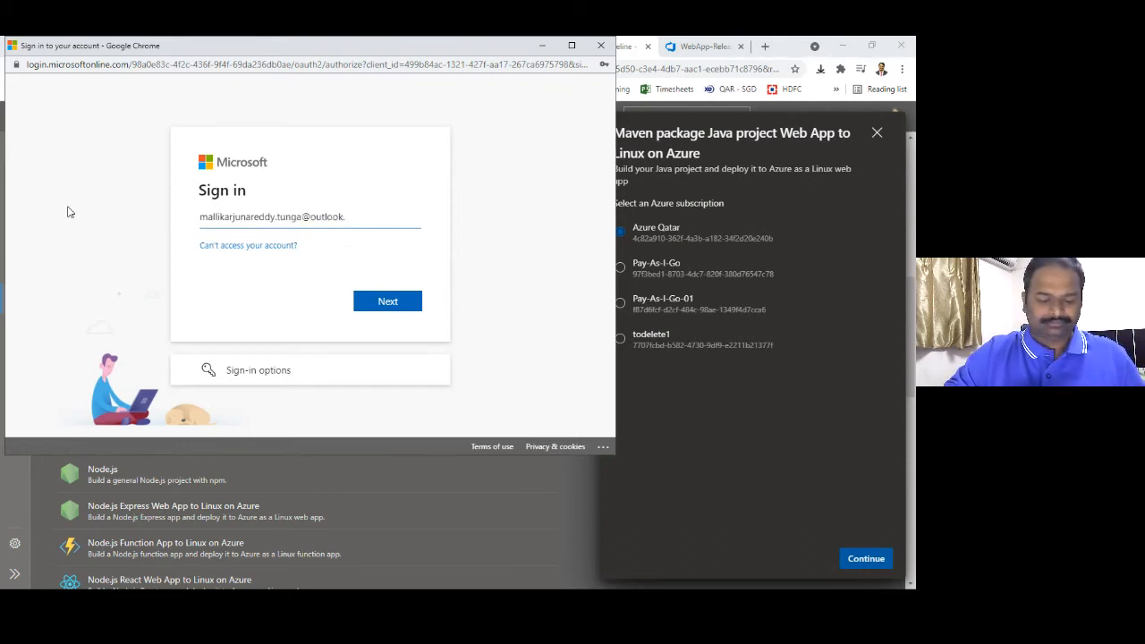
key(Return)
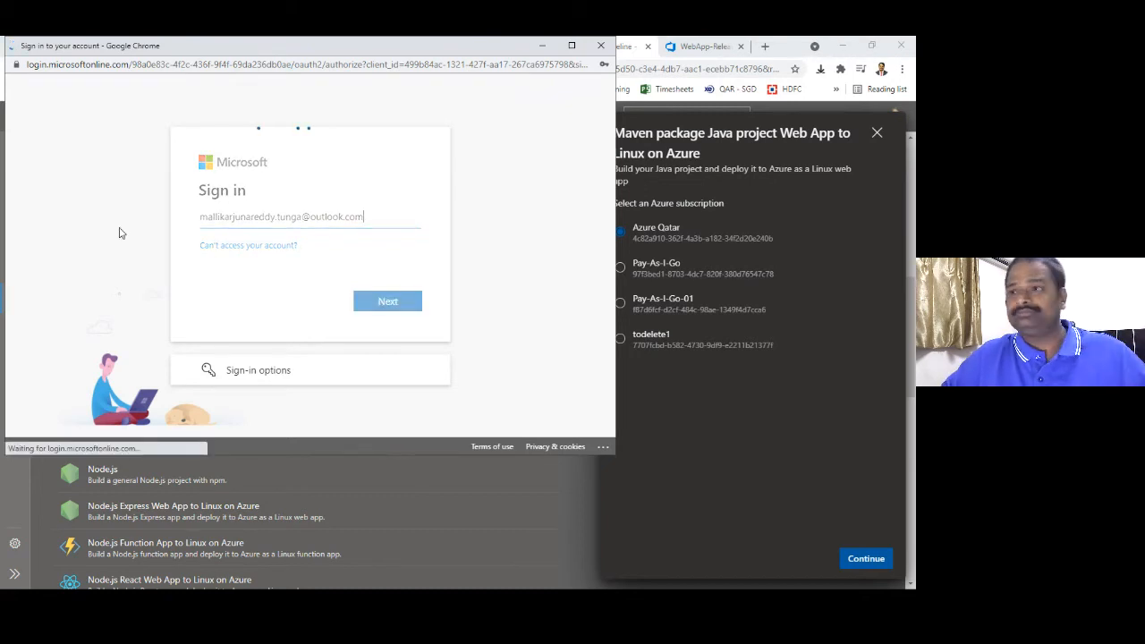
click(379, 346)
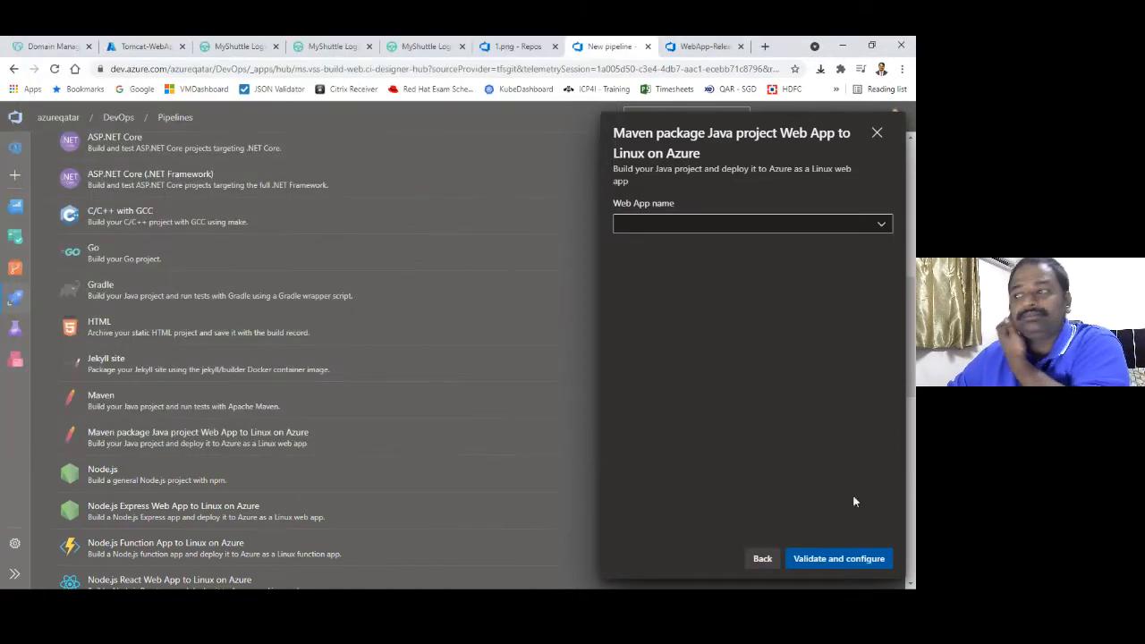
click(861, 561)
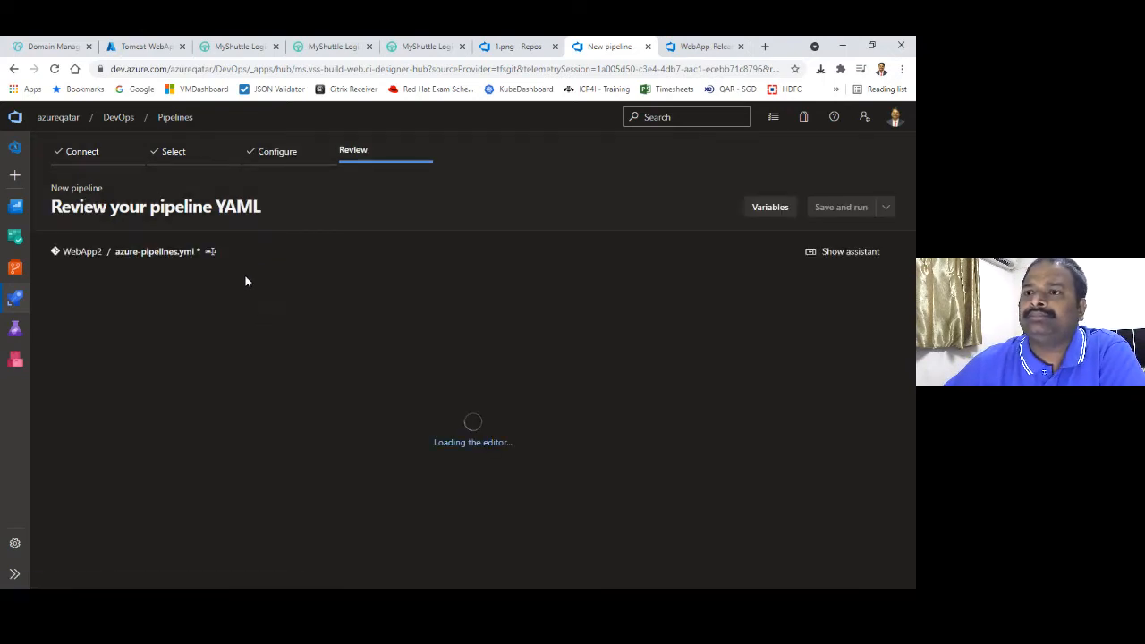
Change the YAML trigger from master to none
click(328, 353)
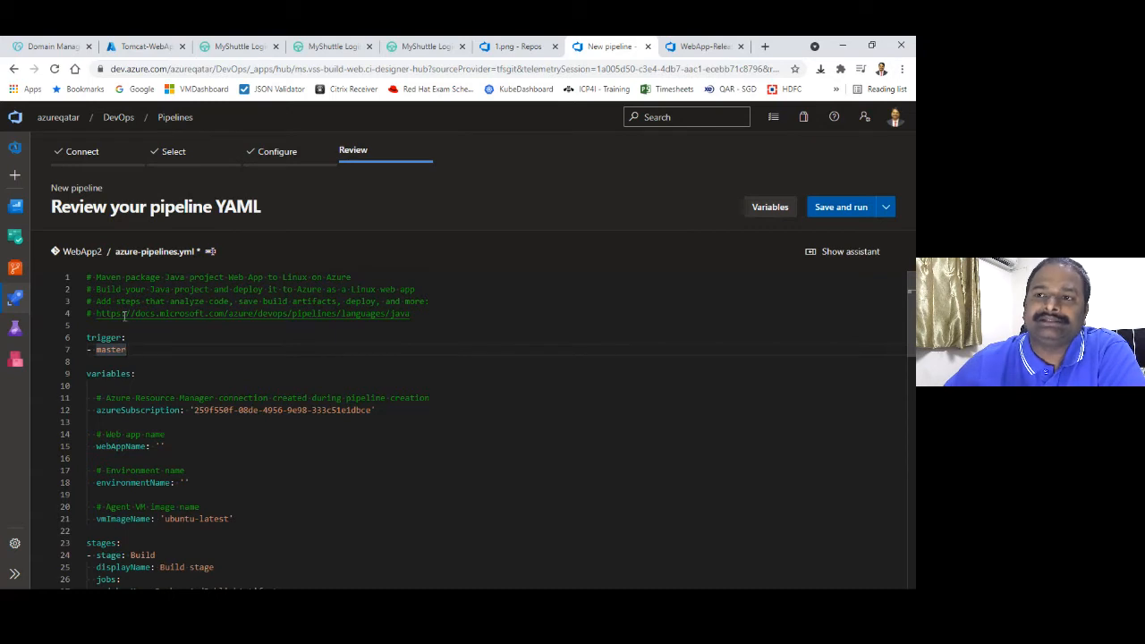
double_click(83, 252)
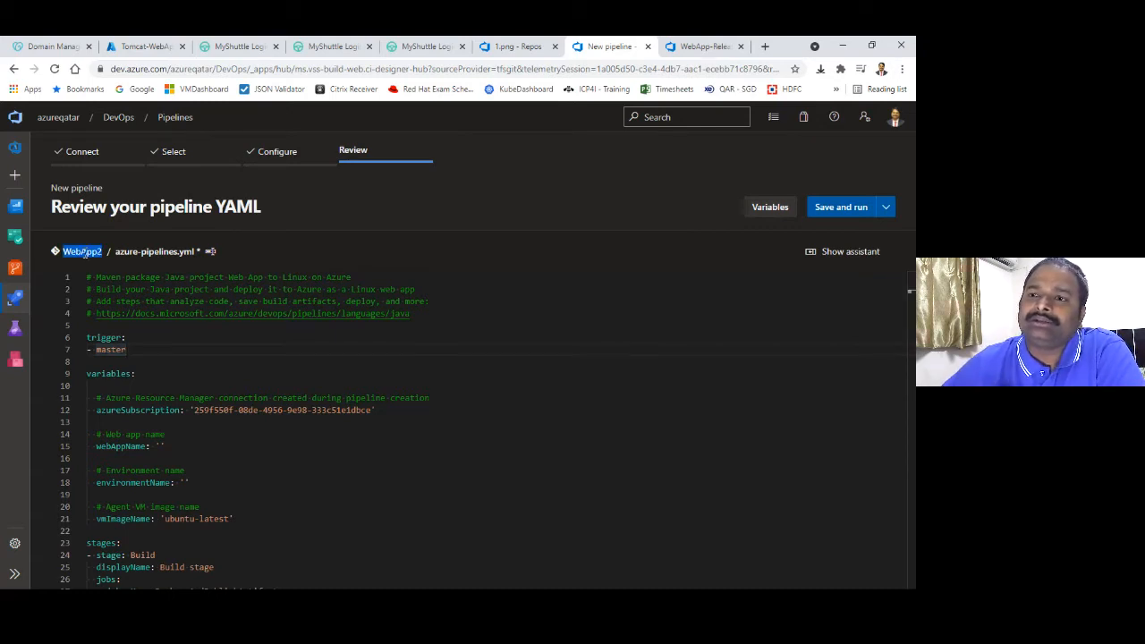
click(133, 348)
drag(134, 344, 134, 338)
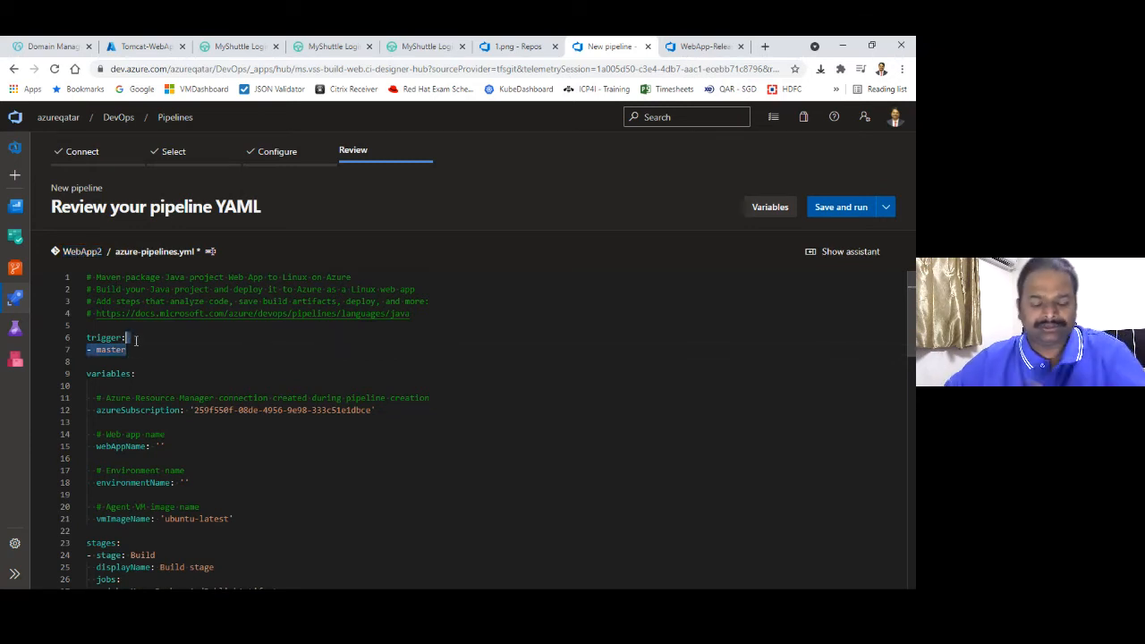
text(none)
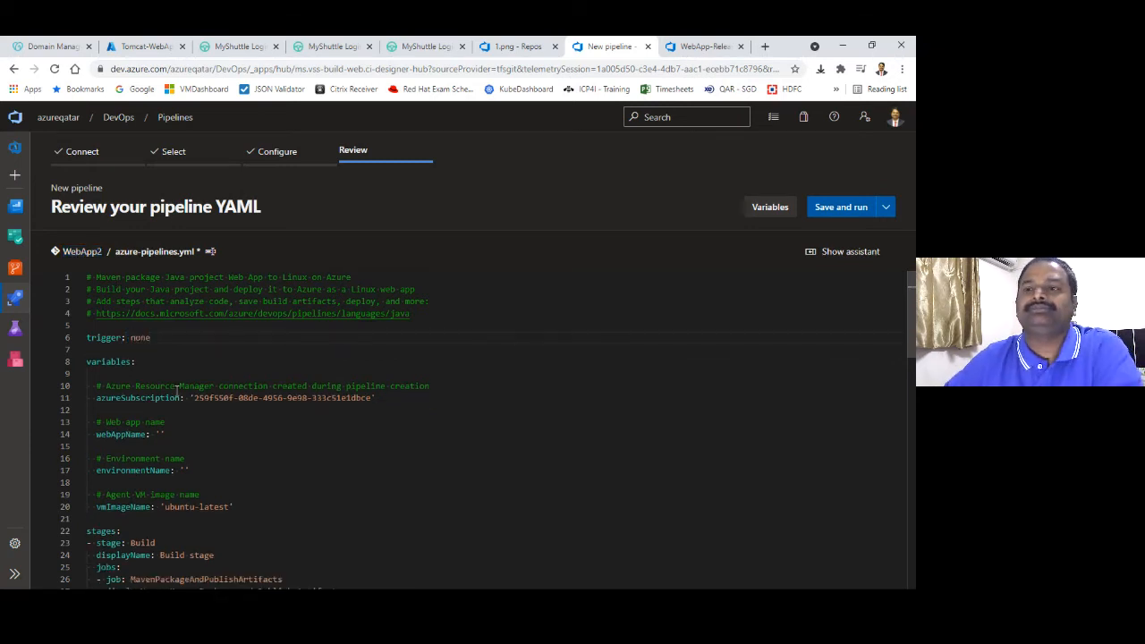
Set webAppName to 'DemoApp1' in the variables block
click(166, 360)
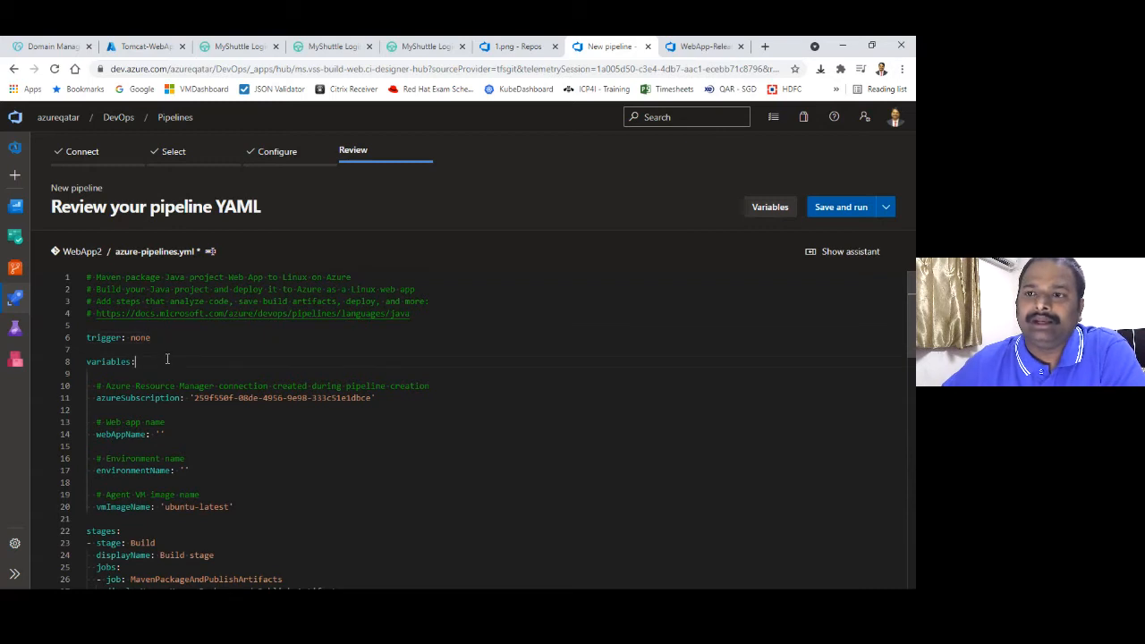
click(161, 434)
text(')
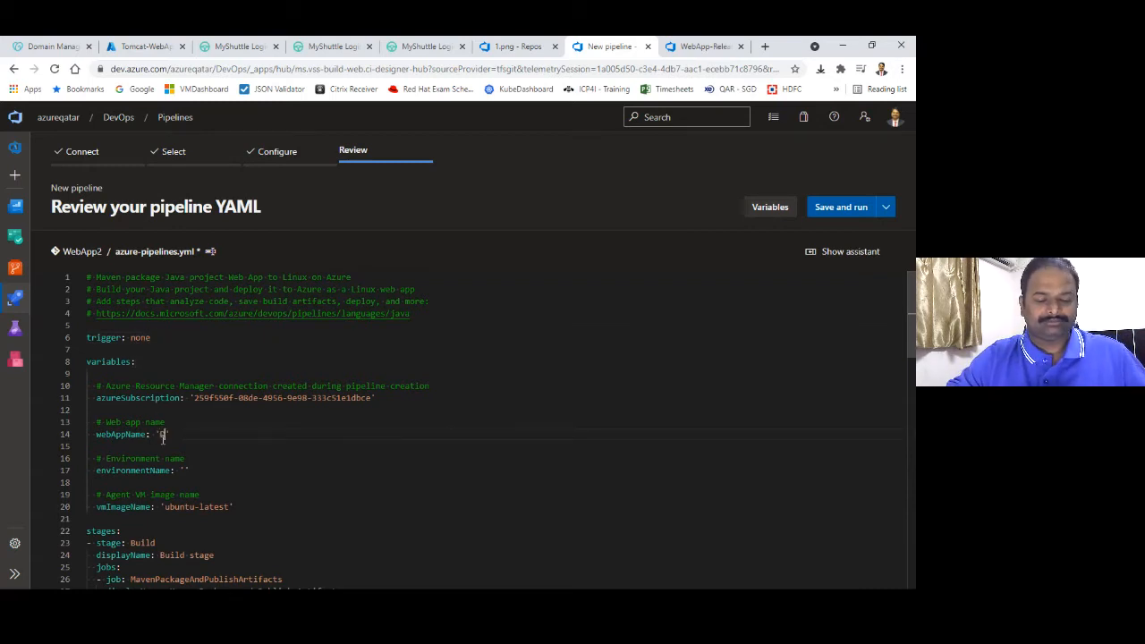
text(DemoApp)
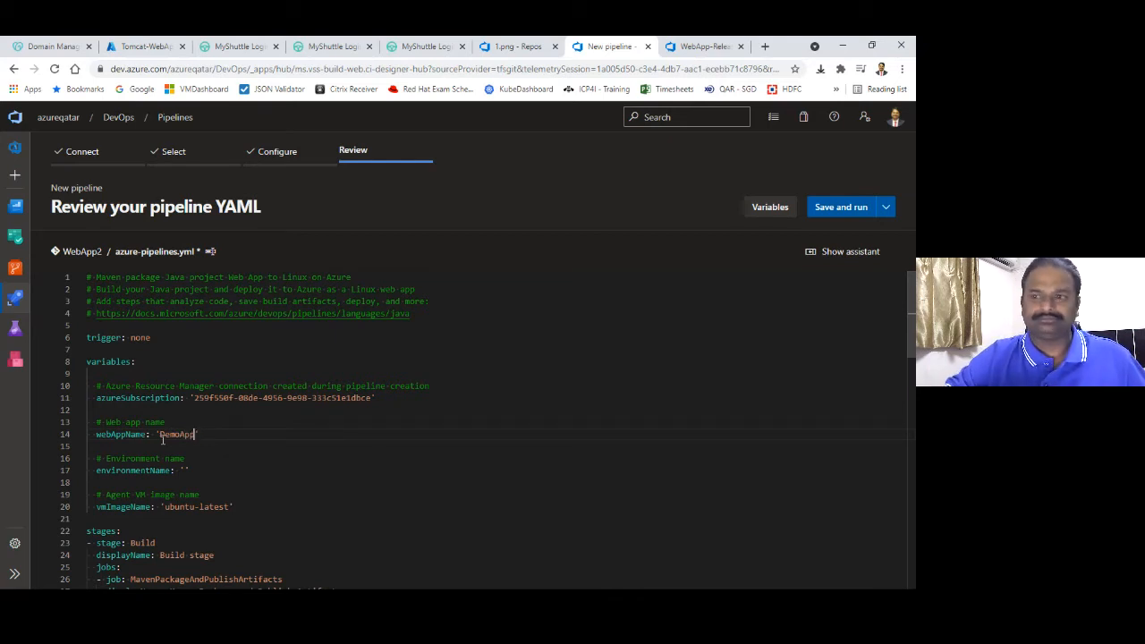
text(1)
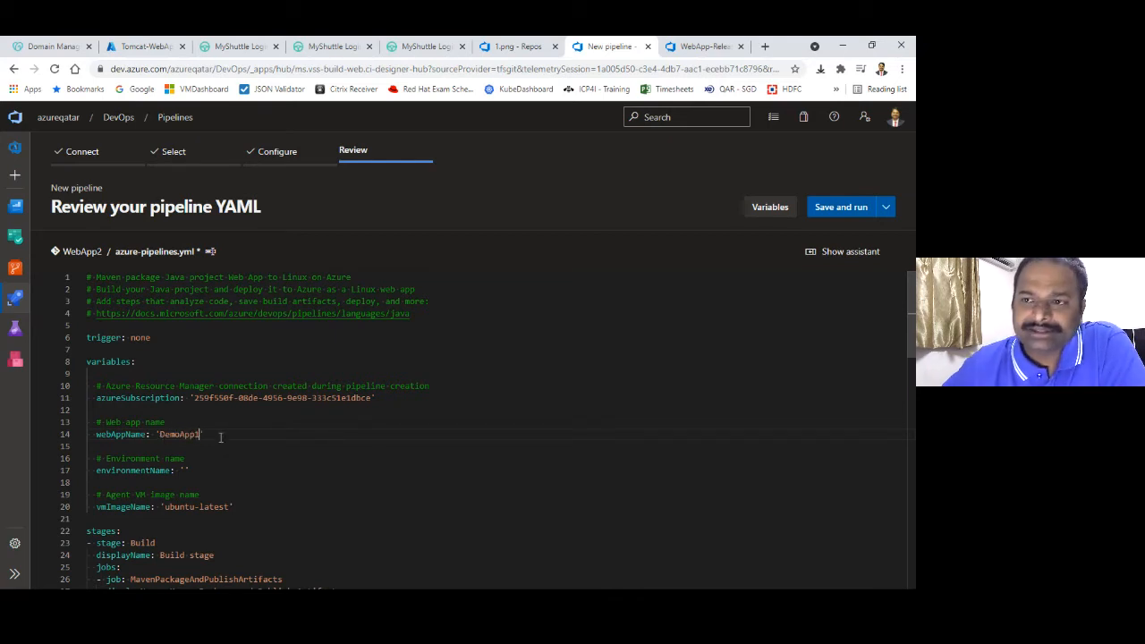
click(222, 448)
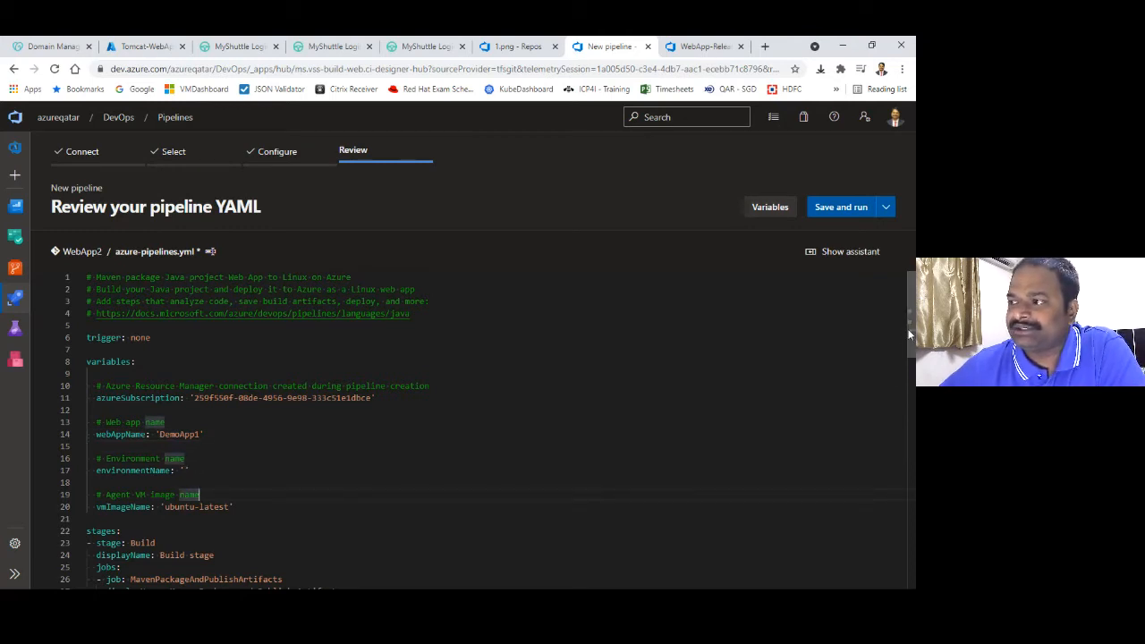
scroll(910, 332, down, 2)
scroll(910, 335, down, 1)
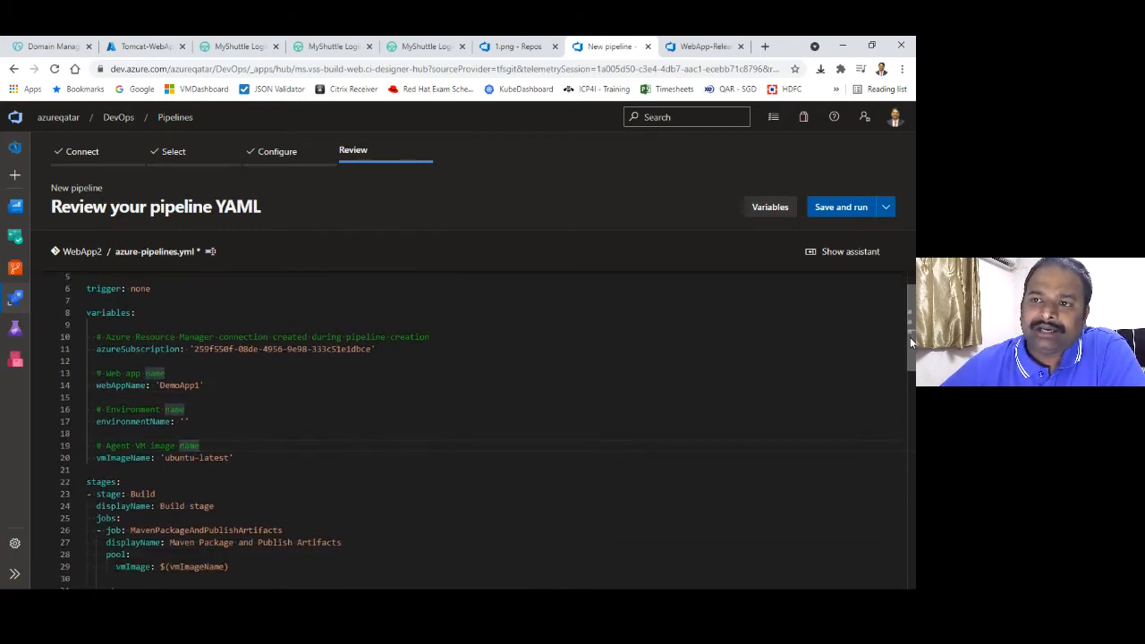
scroll(909, 344, down, 4)
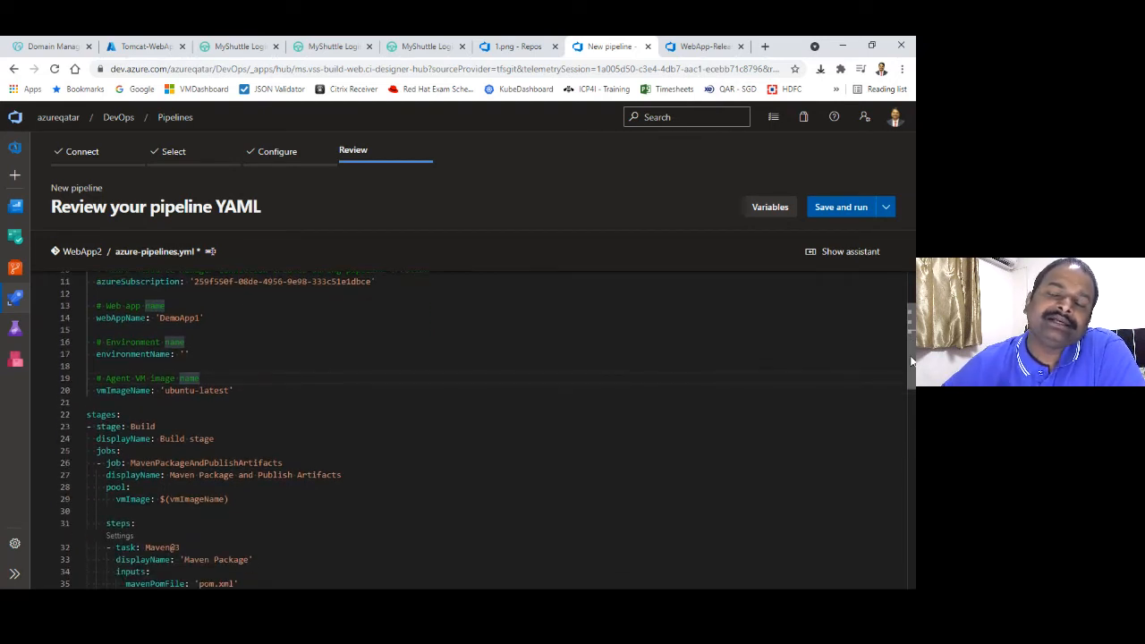
scroll(909, 361, down, 4)
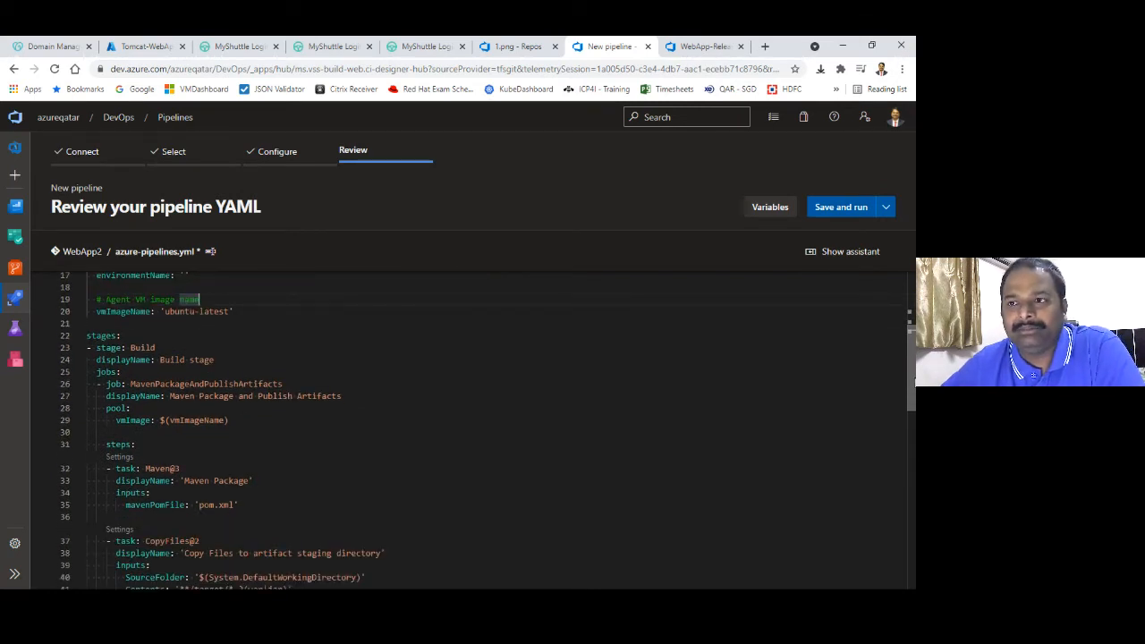
scroll(913, 419, down, 4)
scroll(913, 419, down, 2)
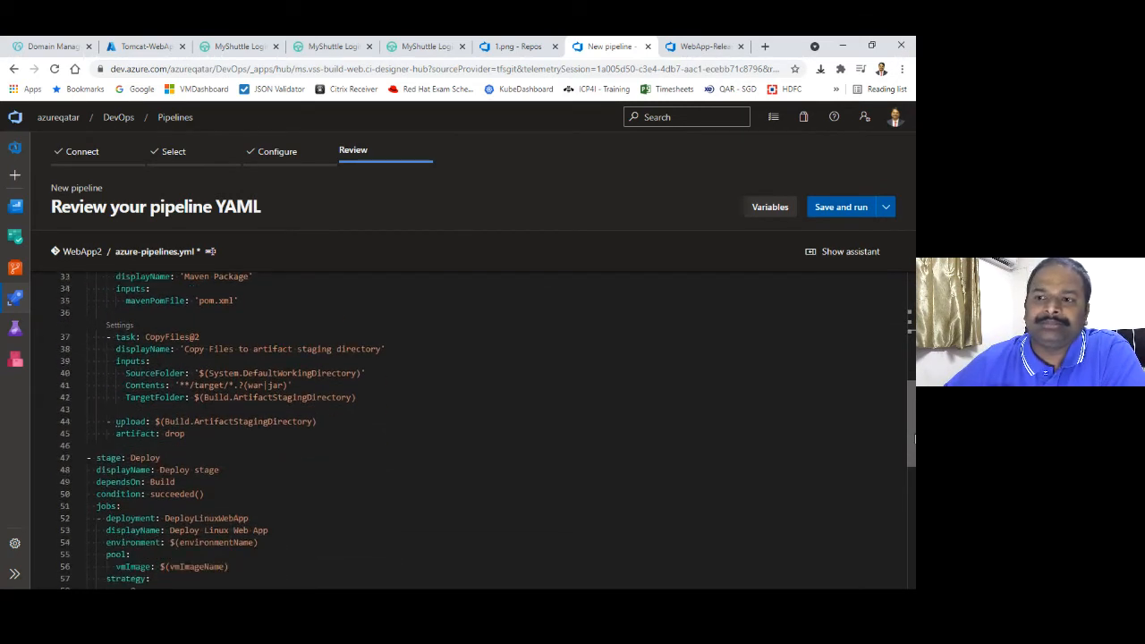
scroll(913, 419, up, 3)
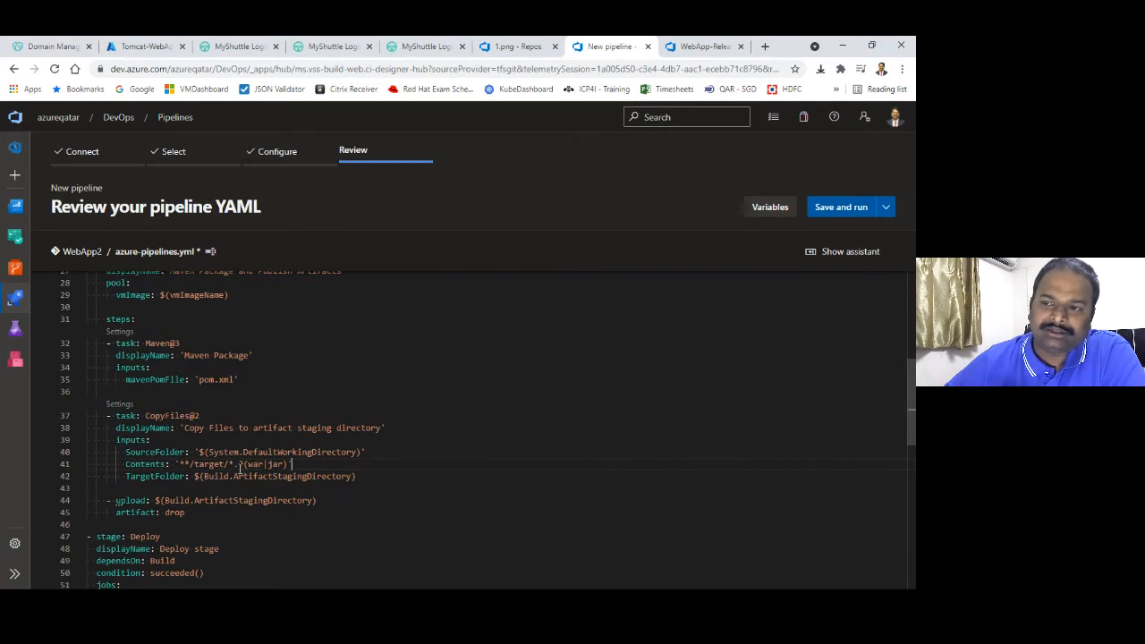
click(252, 476)
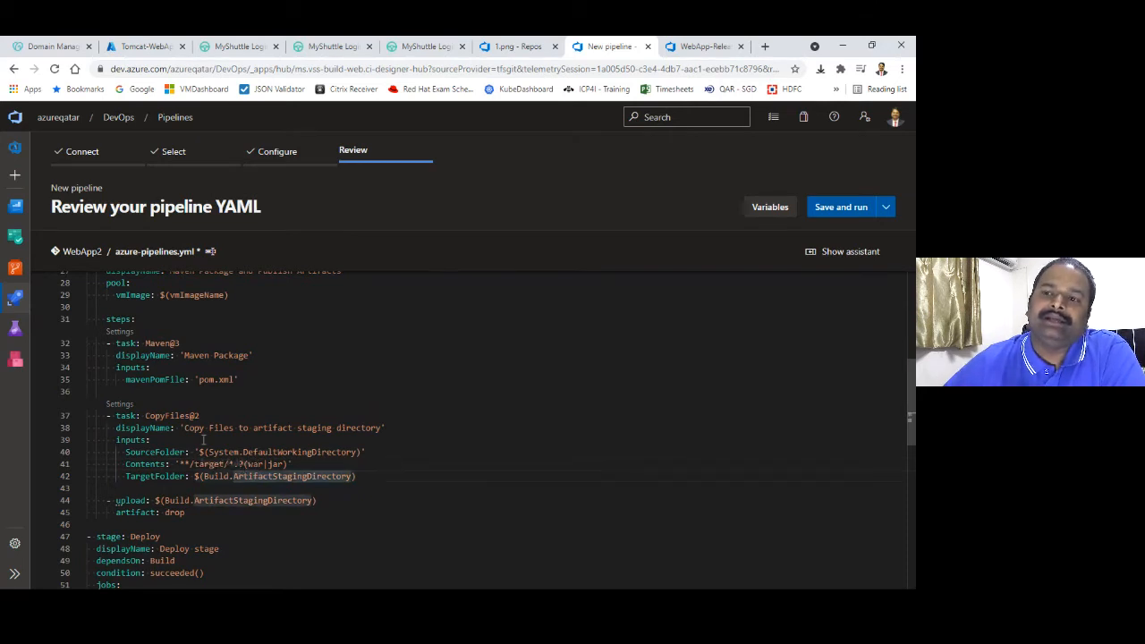
Inspect the CopyFiles@2 and Maven@3 task settings, including Maven Options and the test results pattern
click(121, 404)
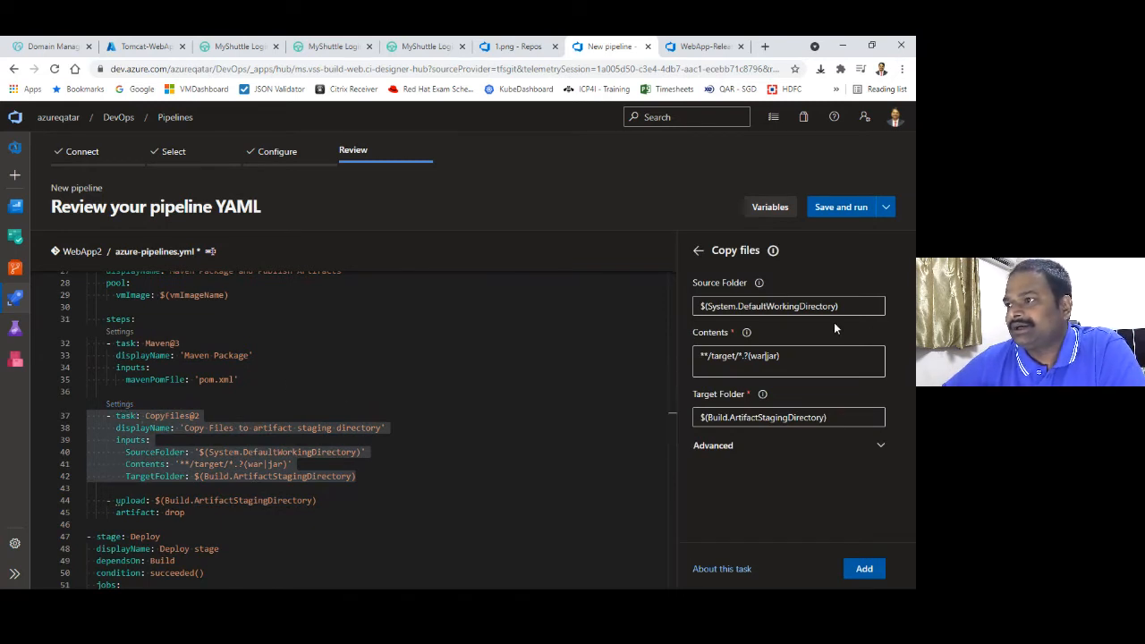
click(116, 320)
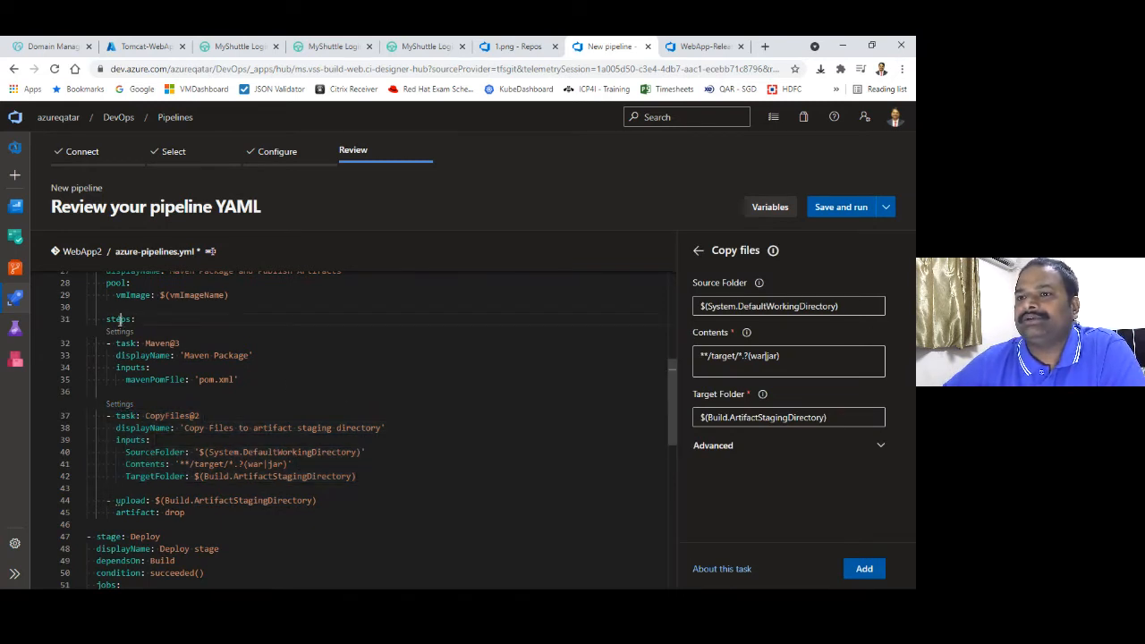
click(118, 333)
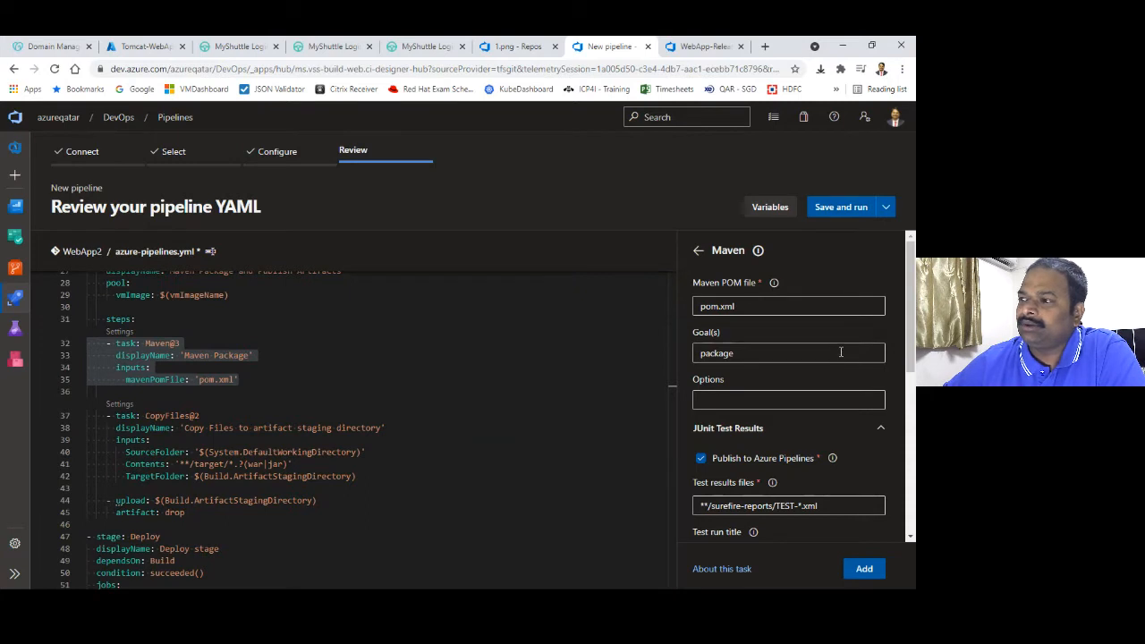
scroll(798, 376, down, 1)
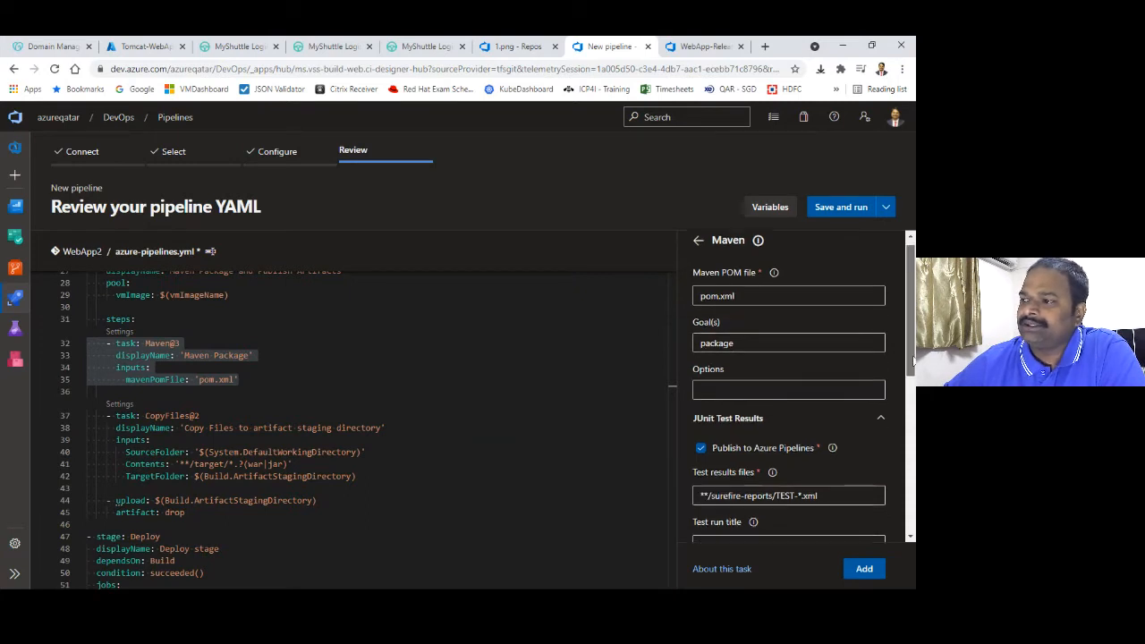
click(791, 385)
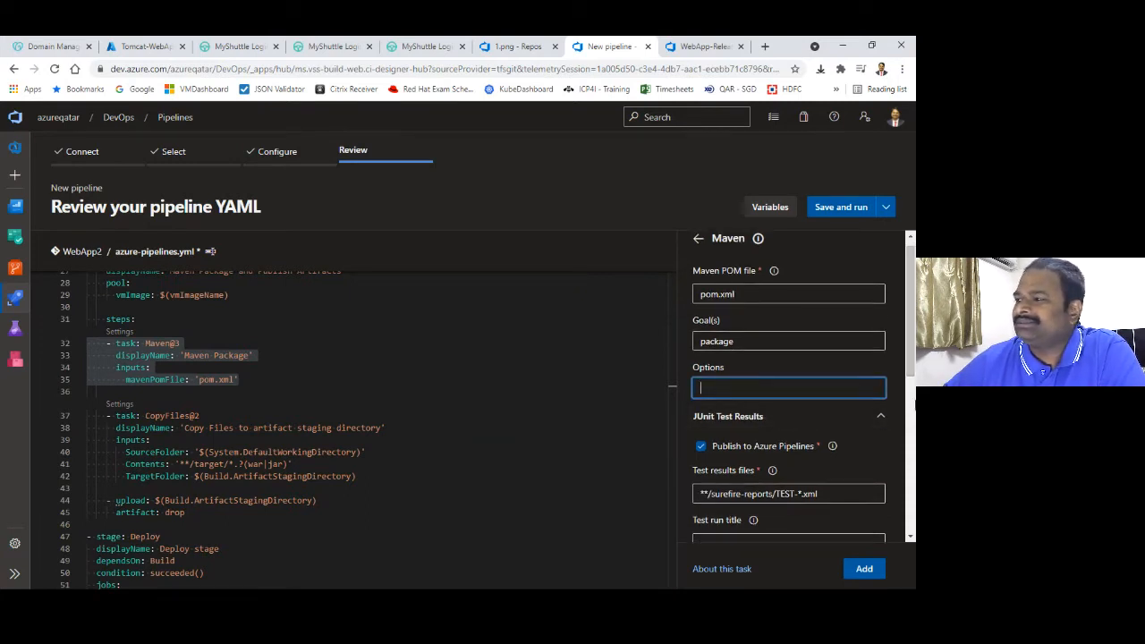
scroll(908, 362, down, 2)
click(822, 433)
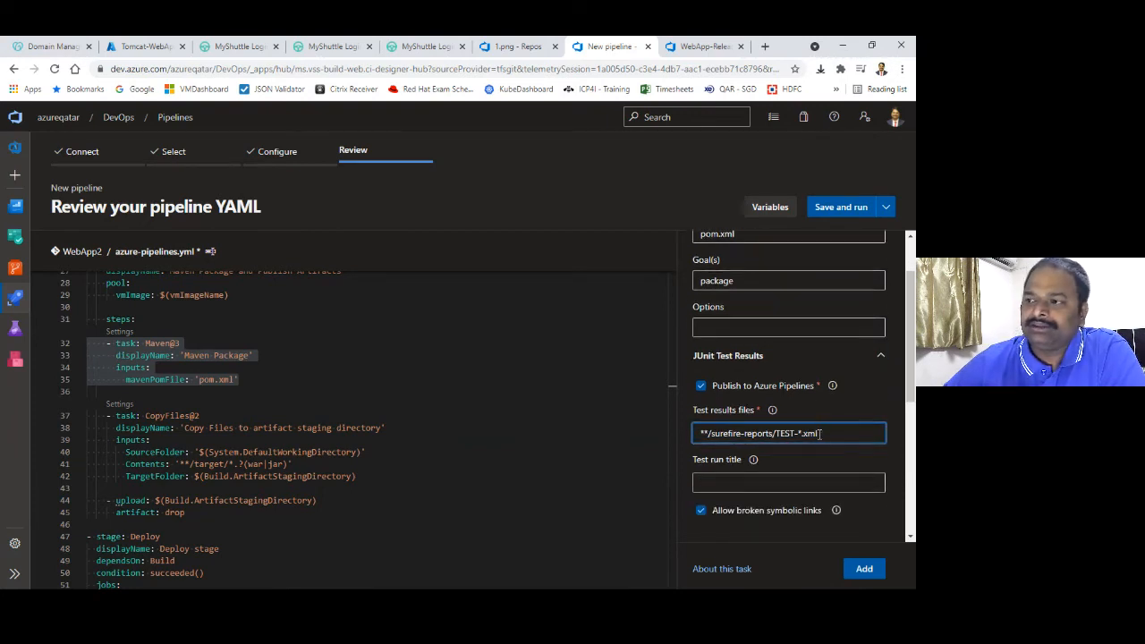
drag(822, 432, 689, 415)
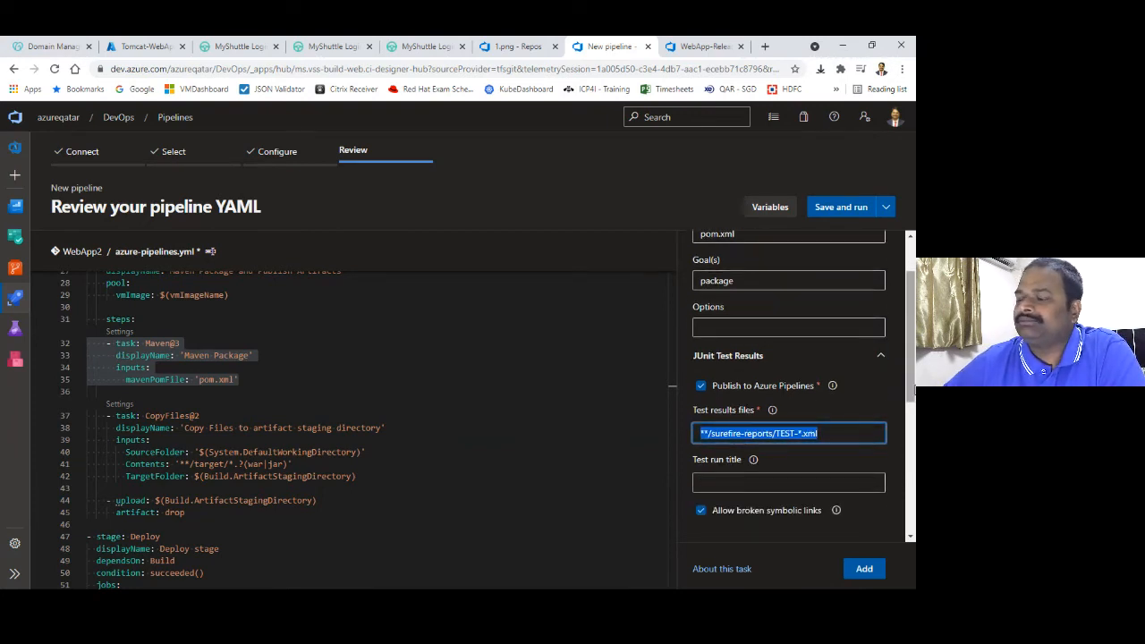
scroll(913, 391, down, 1)
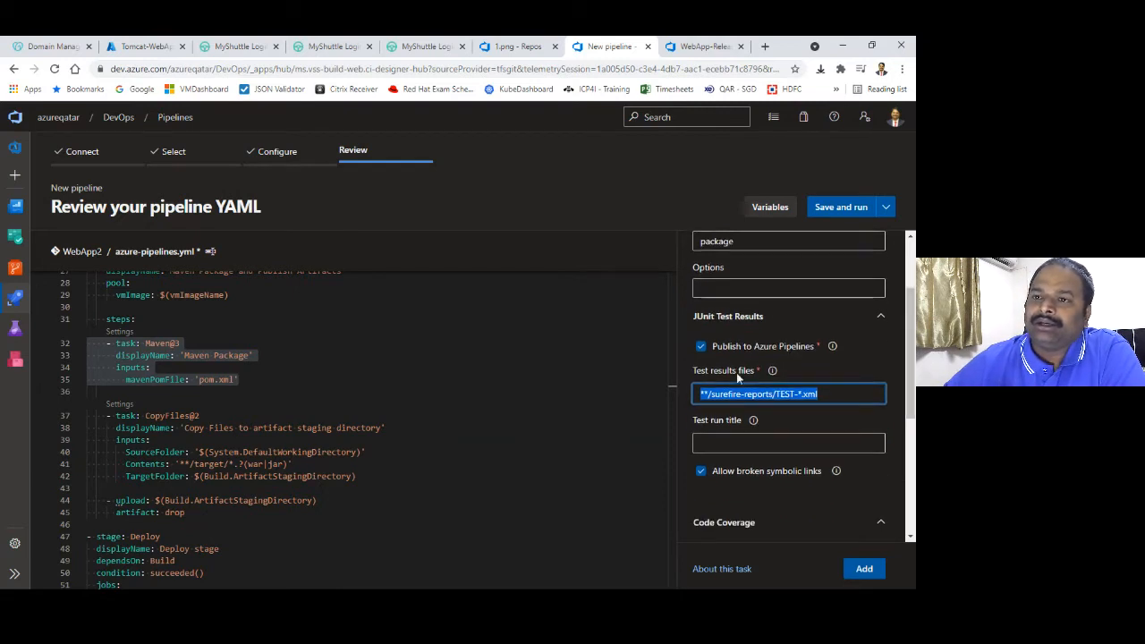
click(120, 403)
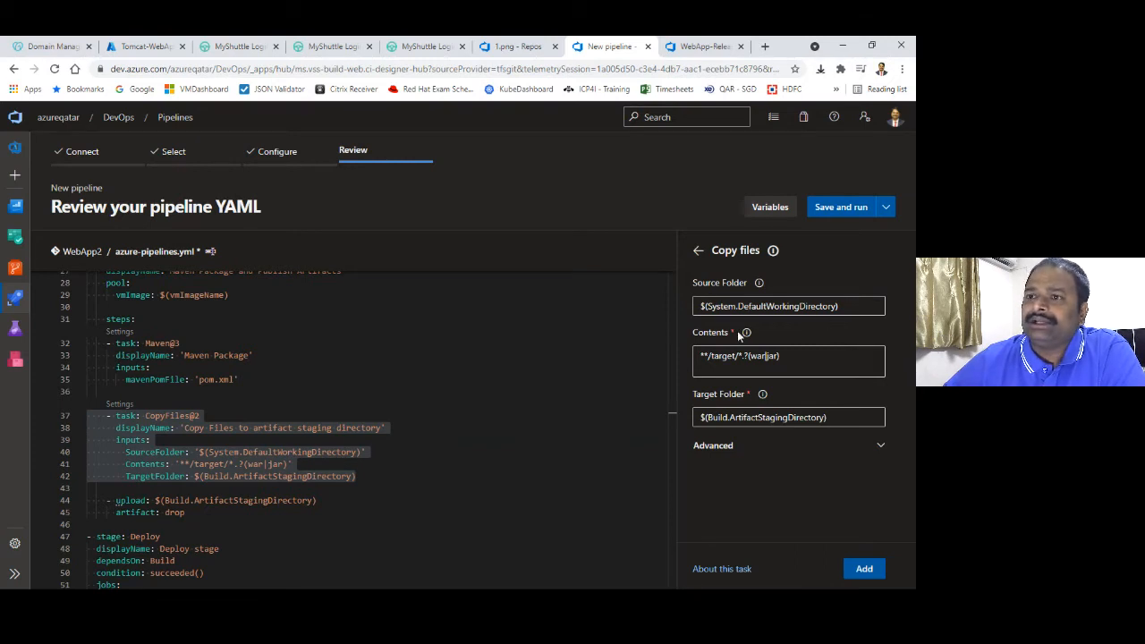
Open WebApp-Classic-Build from the WebApp folder in All pipelines and edit it
click(703, 46)
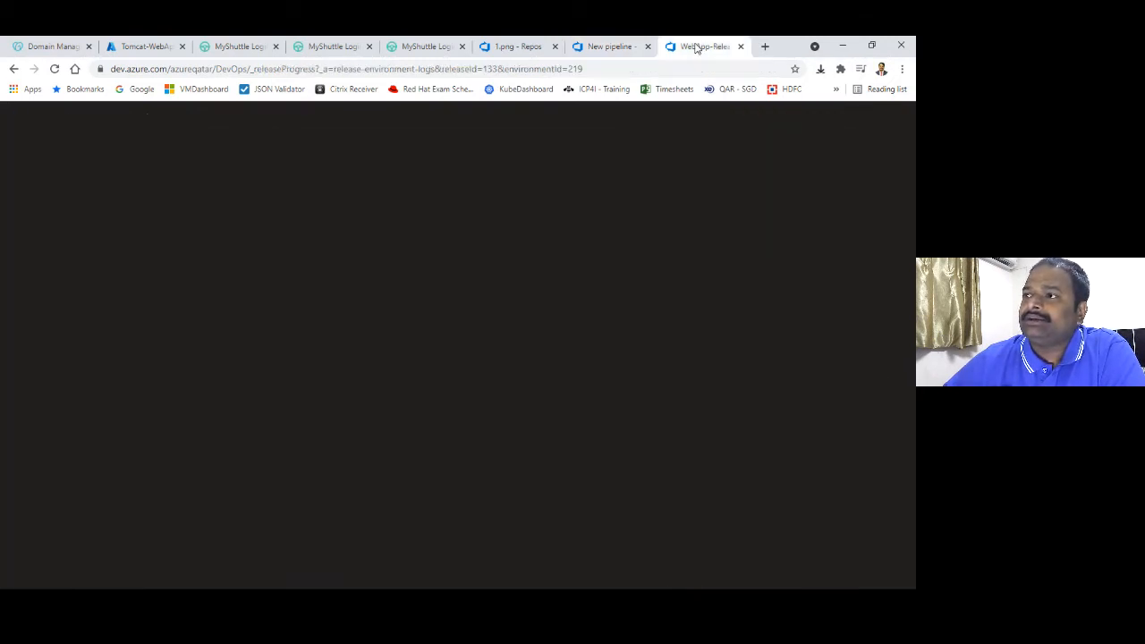
mouse_move(16, 298)
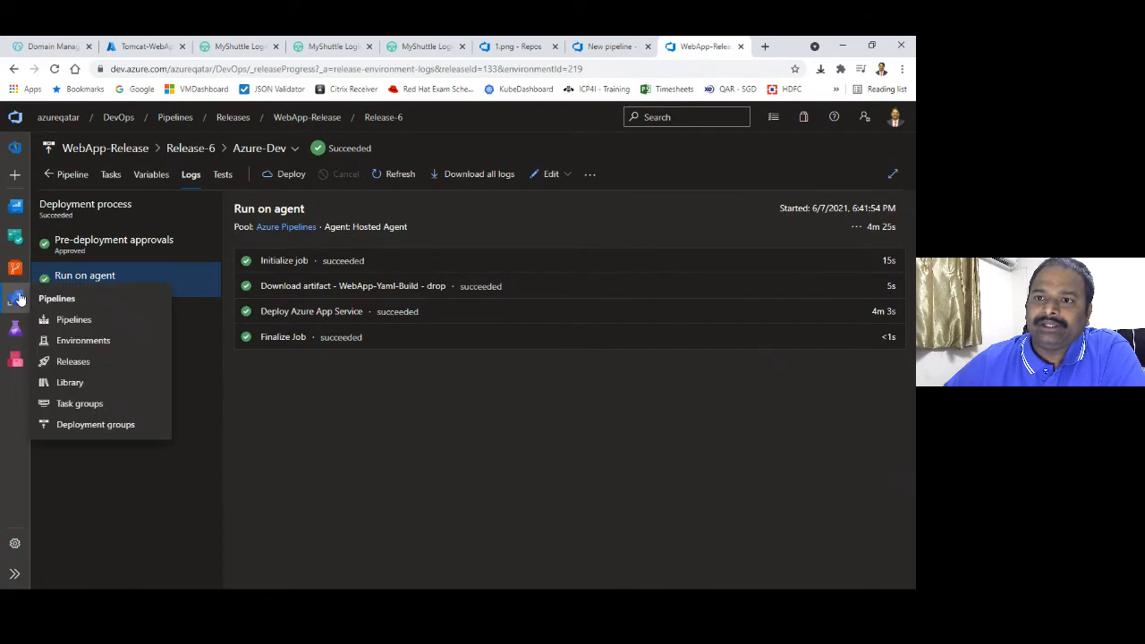
click(64, 322)
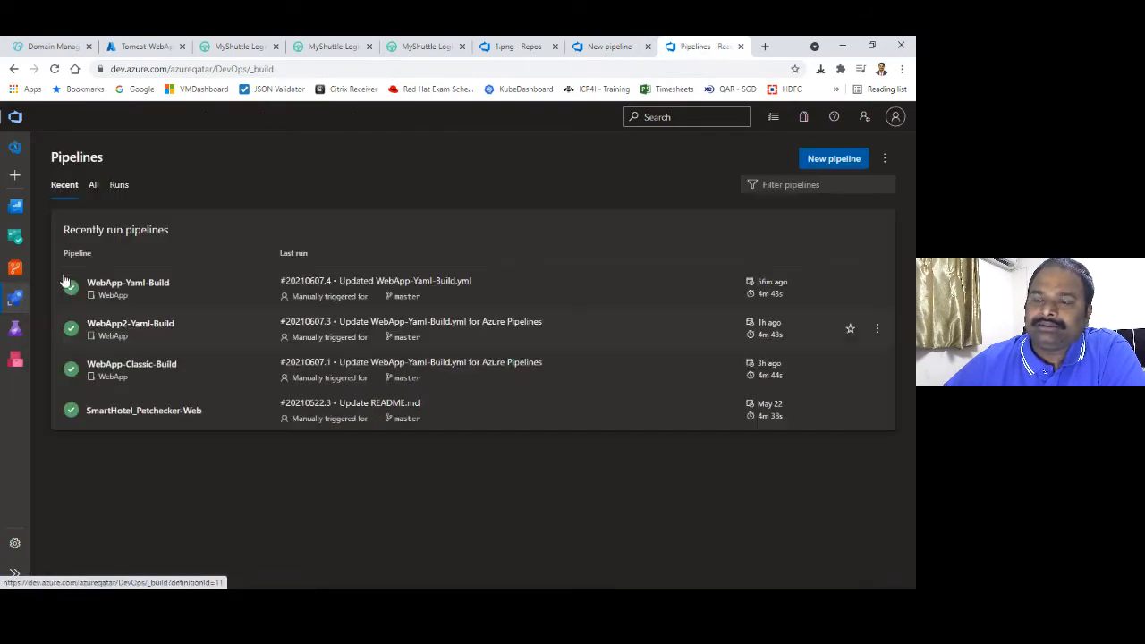
click(93, 185)
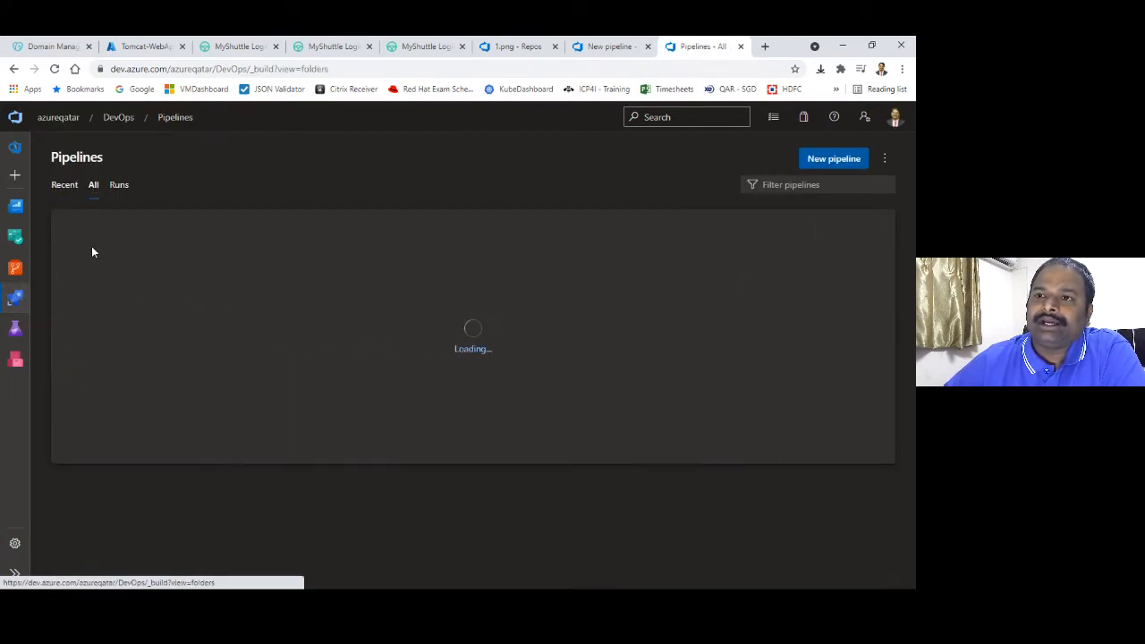
click(67, 282)
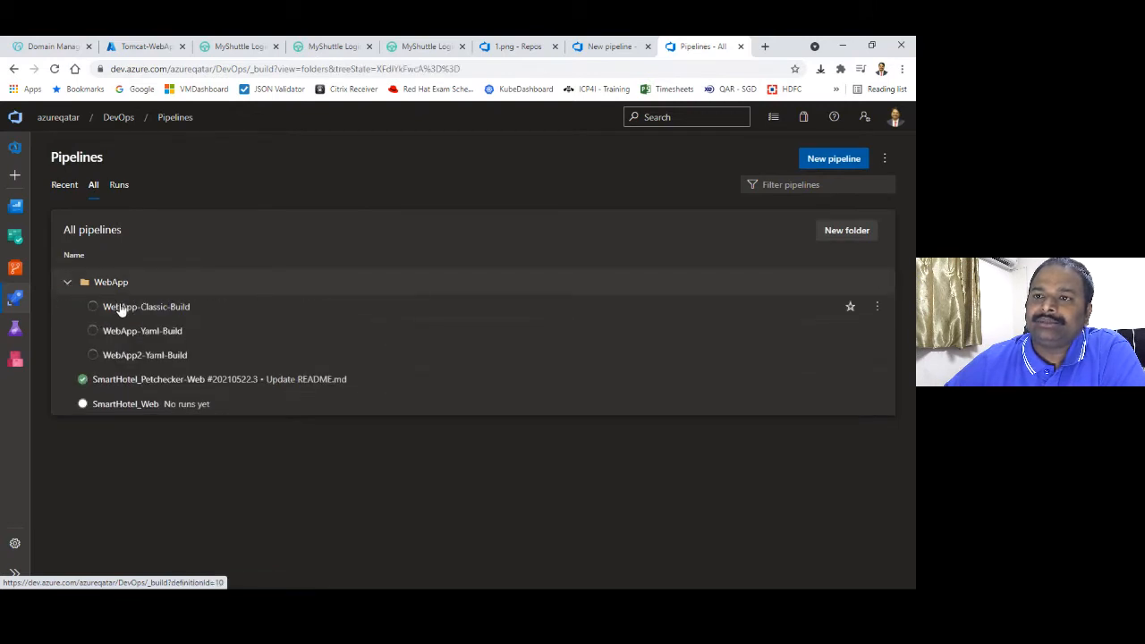
click(130, 307)
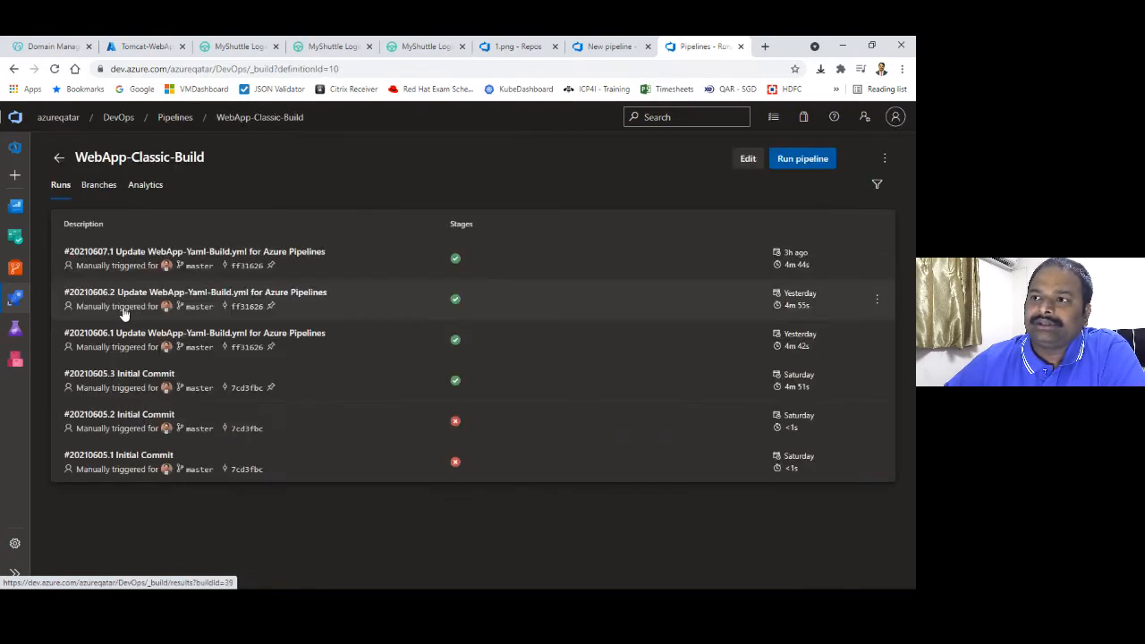
click(747, 160)
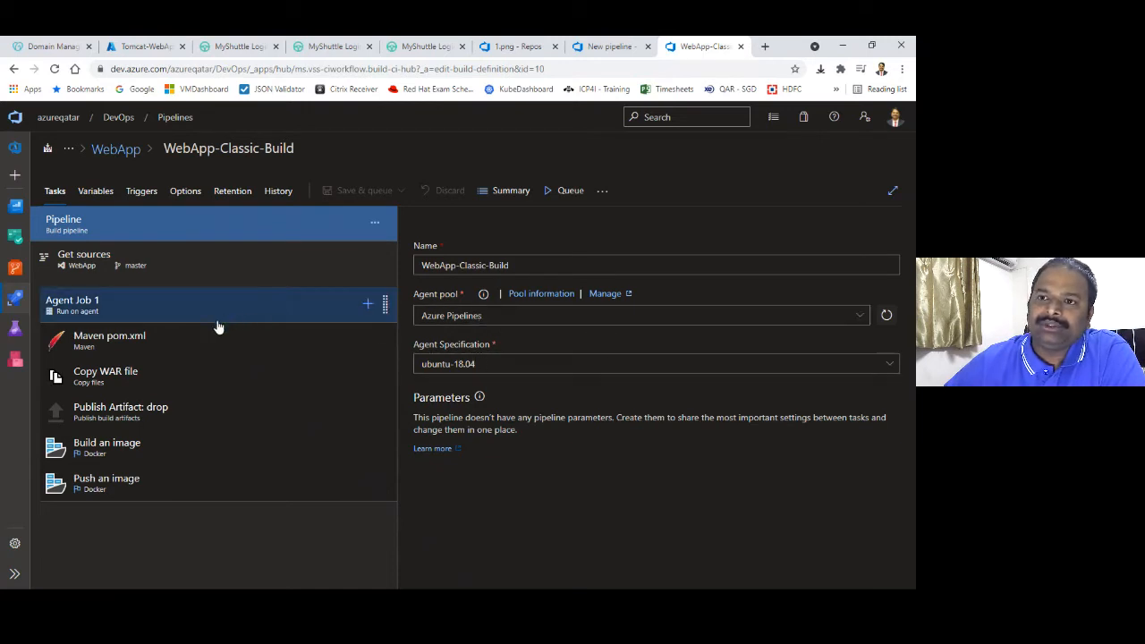
Review the classic Maven, Copy WAR file, Publish Artifact, and Docker build/push task settings
click(187, 355)
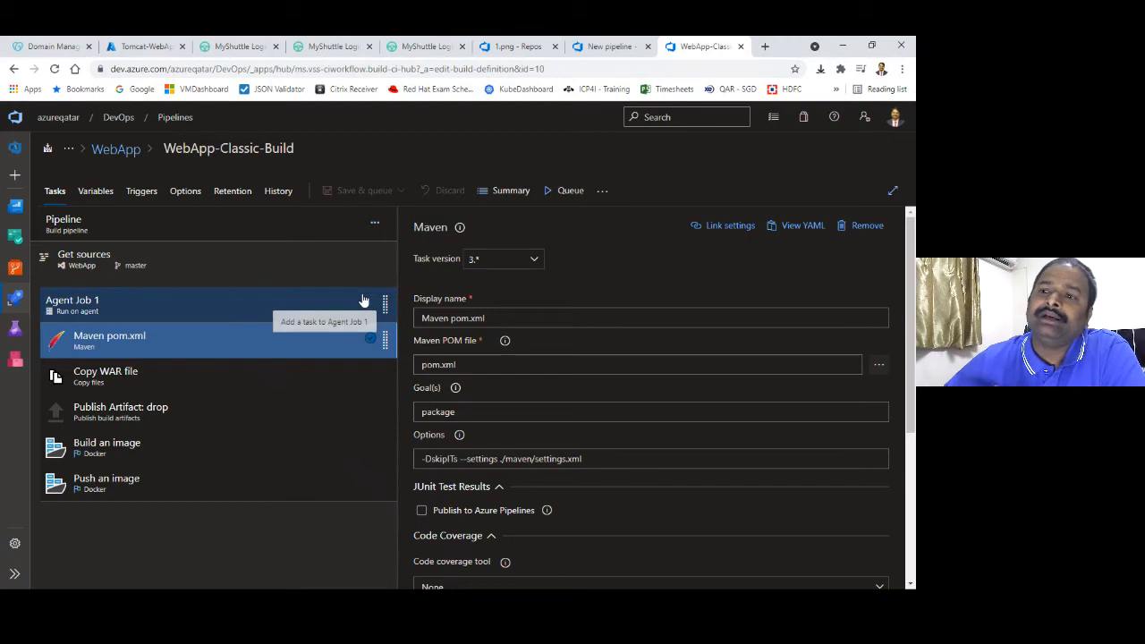
click(237, 389)
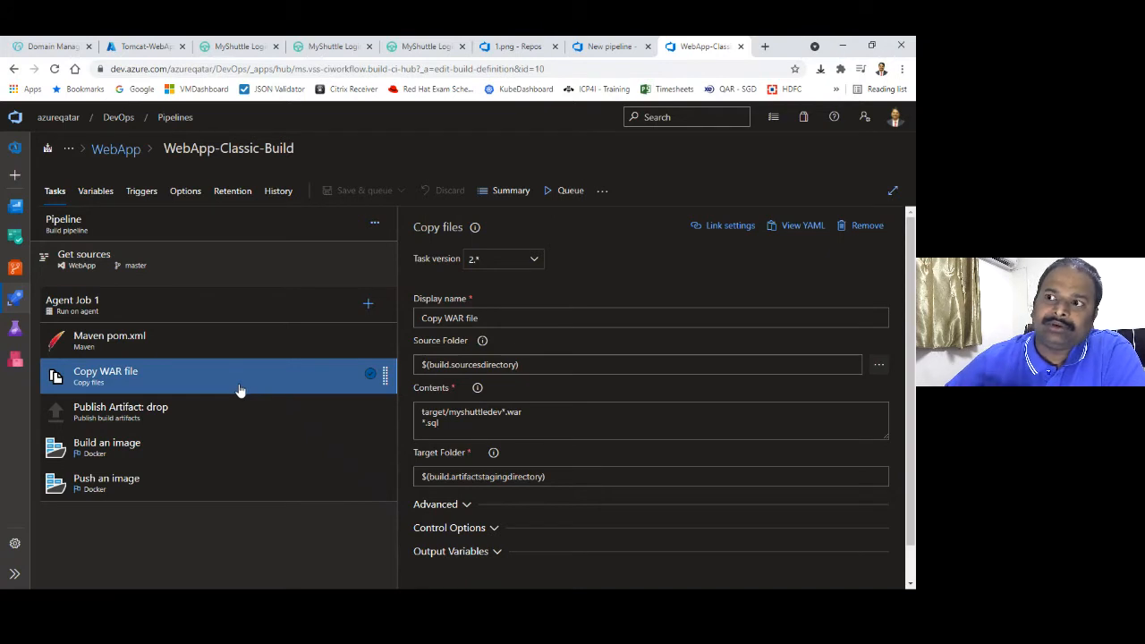
click(230, 416)
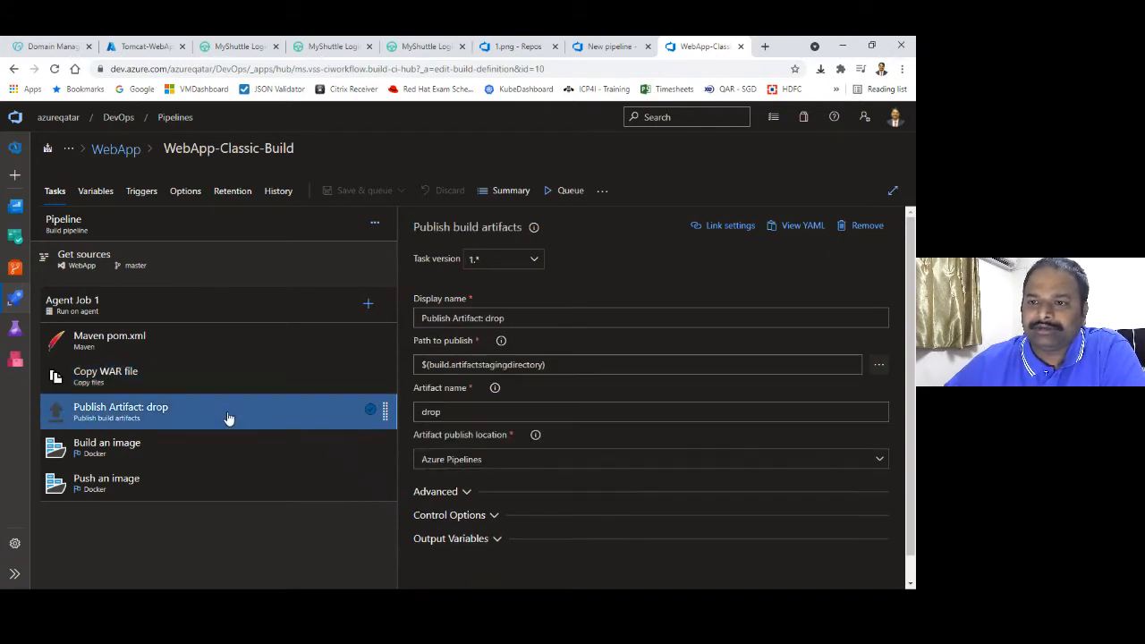
click(220, 447)
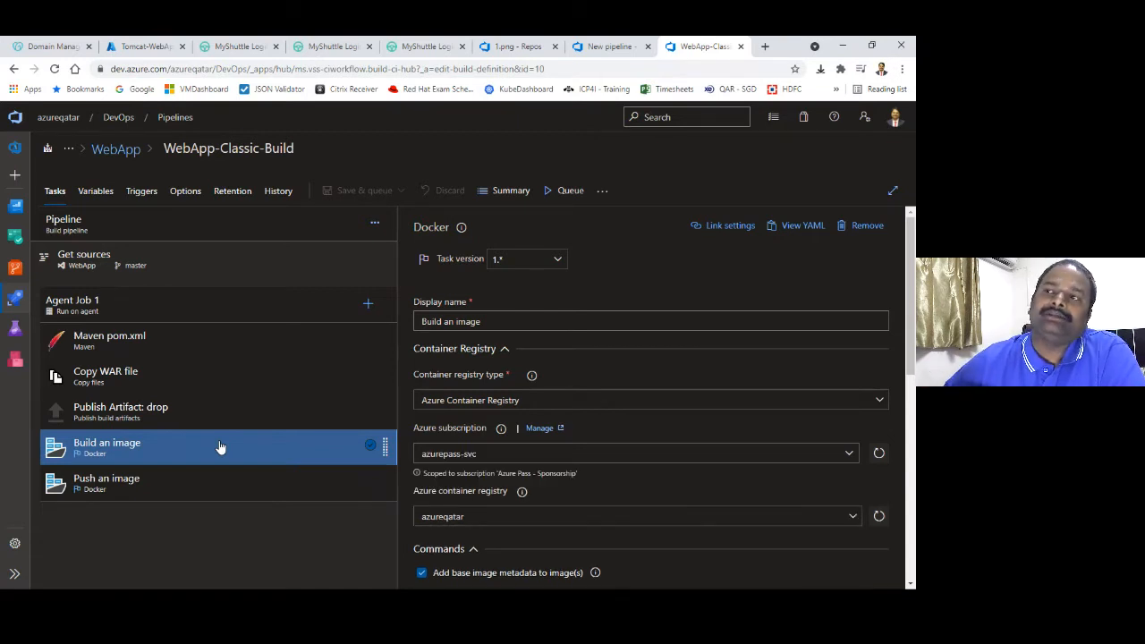
click(211, 491)
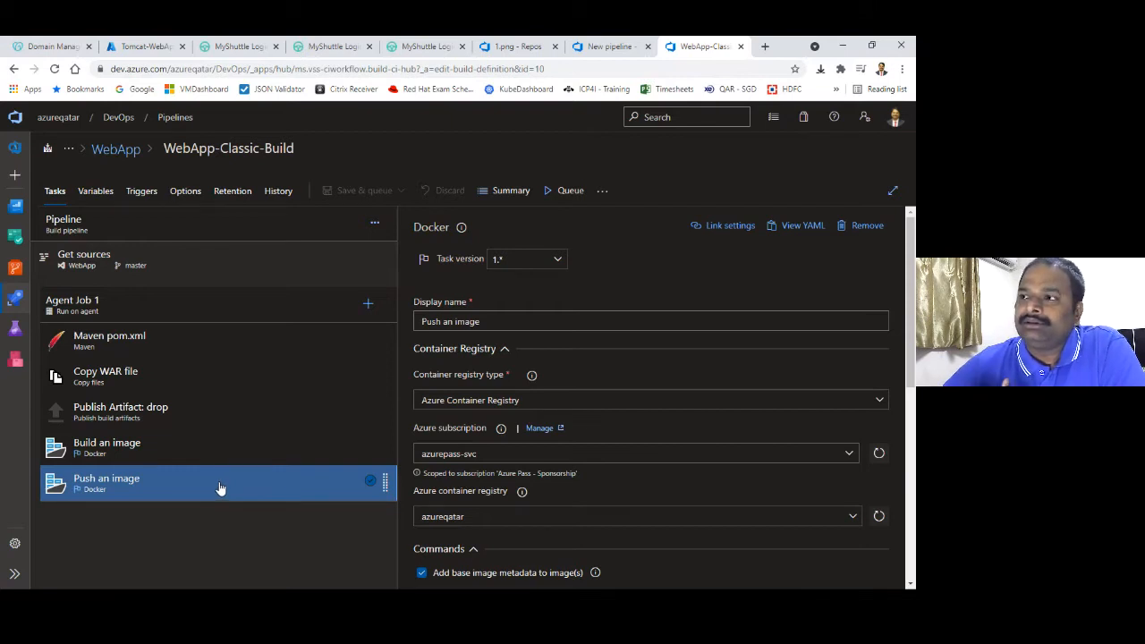
click(606, 47)
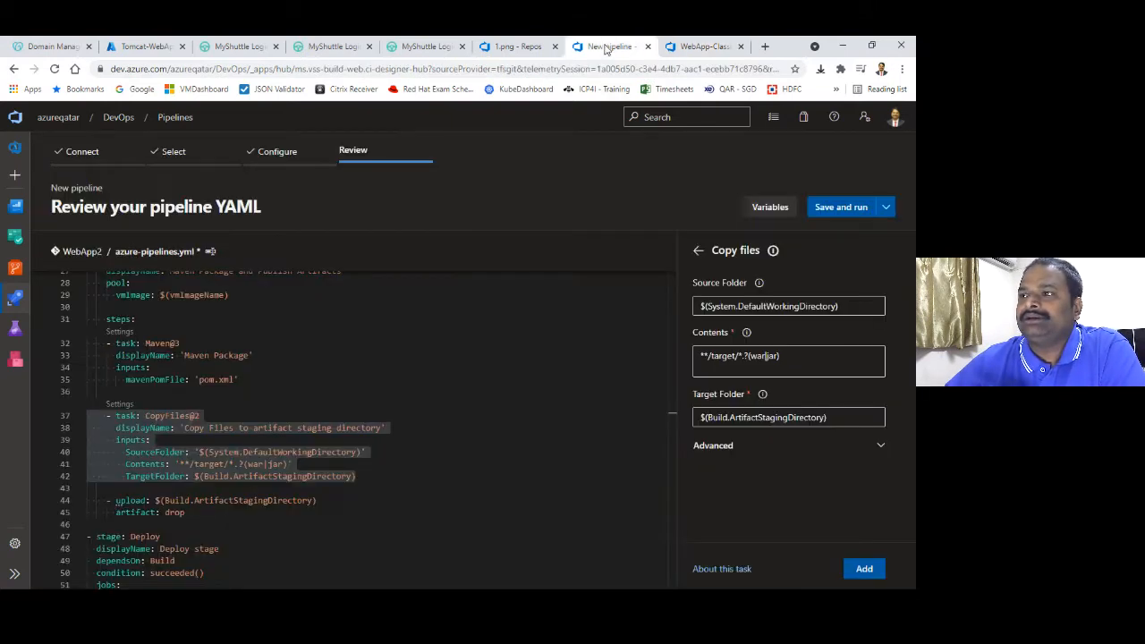
Check the Deploy stage's DeployLinuxWebApp name and package path, then open the All pipelines view
click(349, 369)
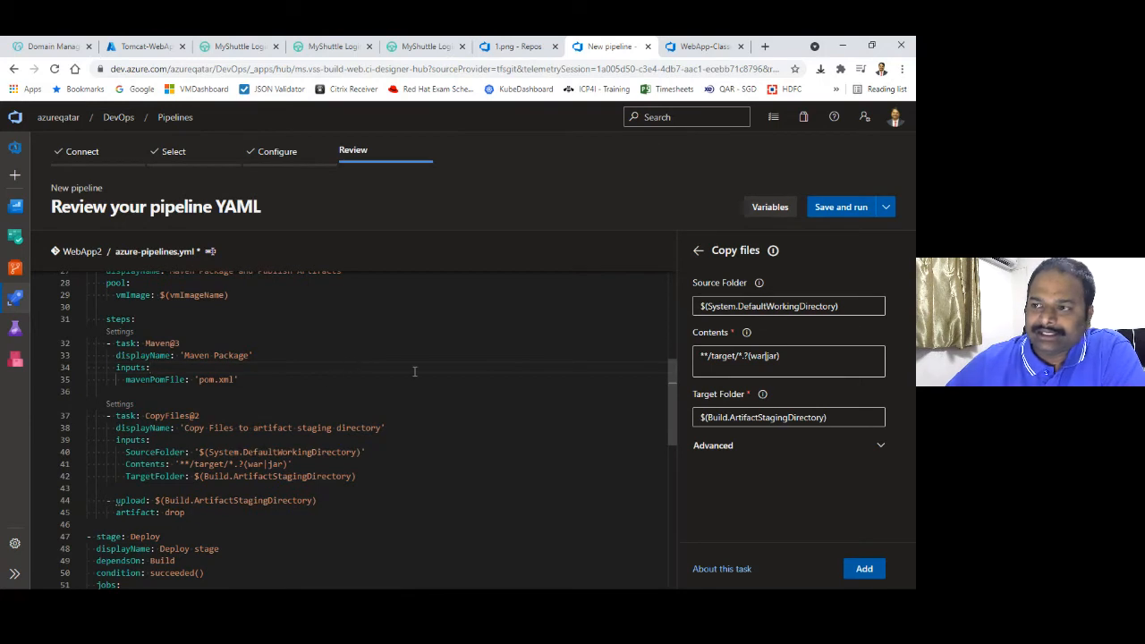
drag(670, 390, 678, 459)
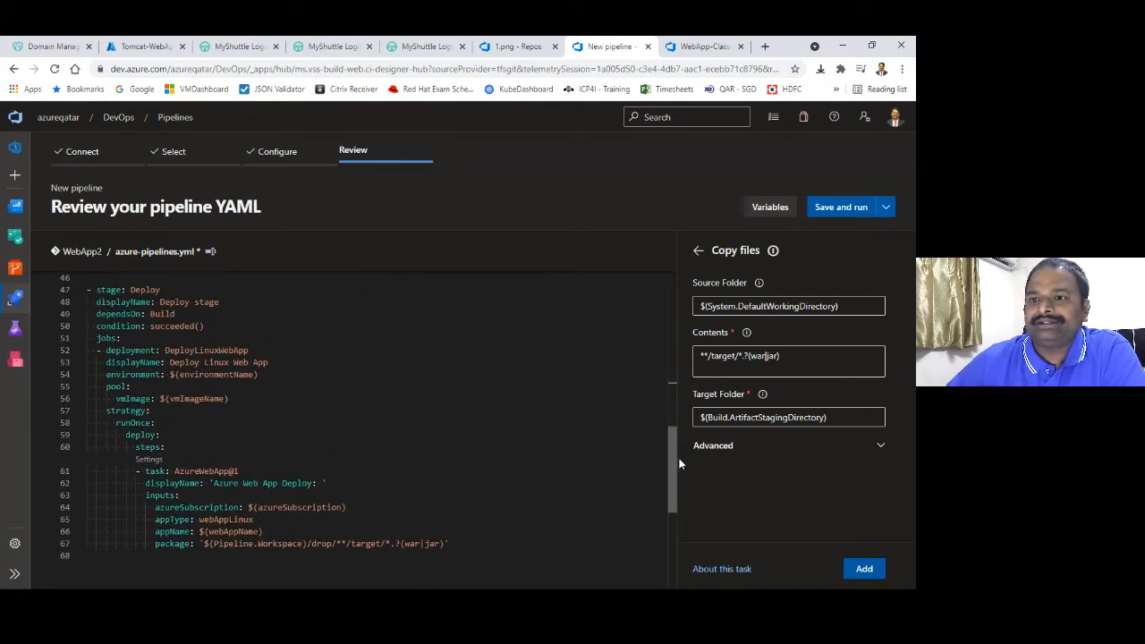
double_click(217, 350)
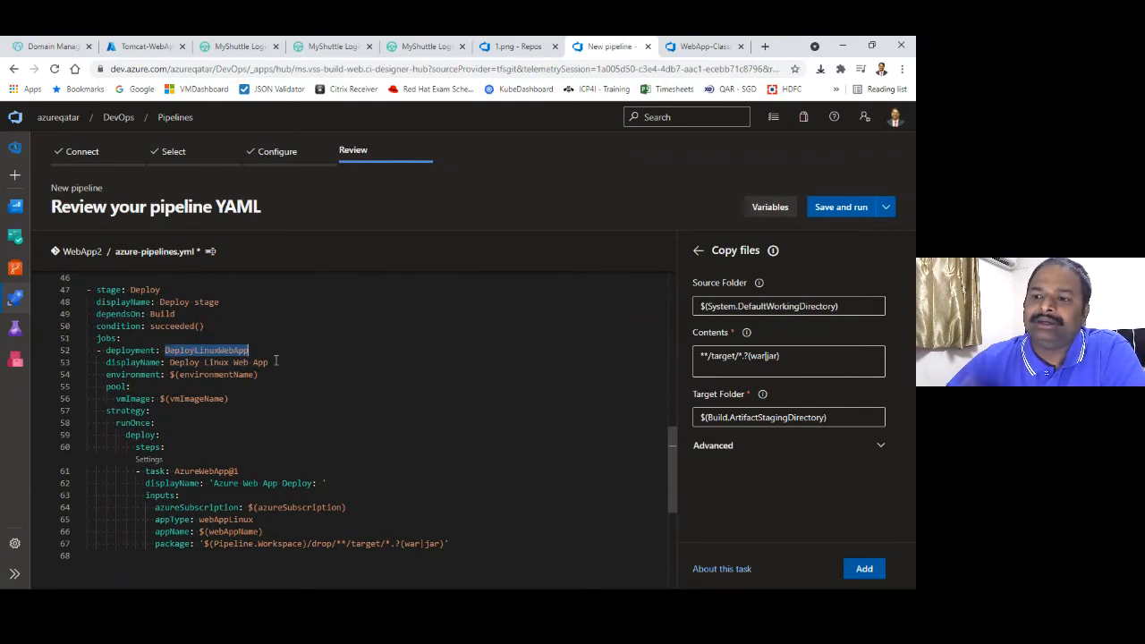
drag(226, 545, 443, 544)
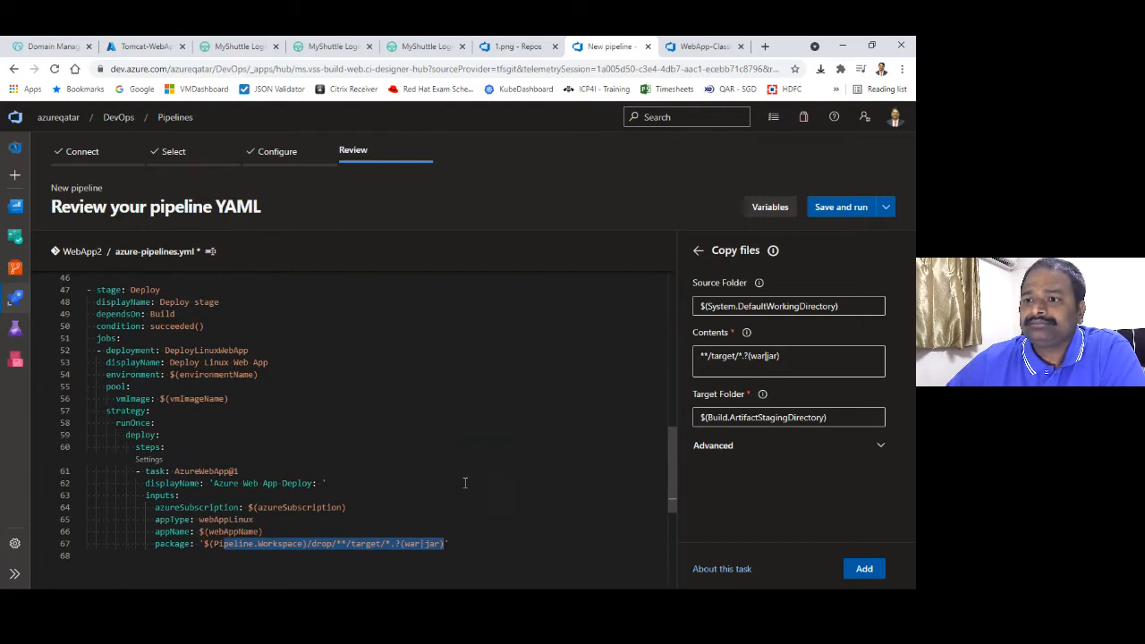
click(14, 300)
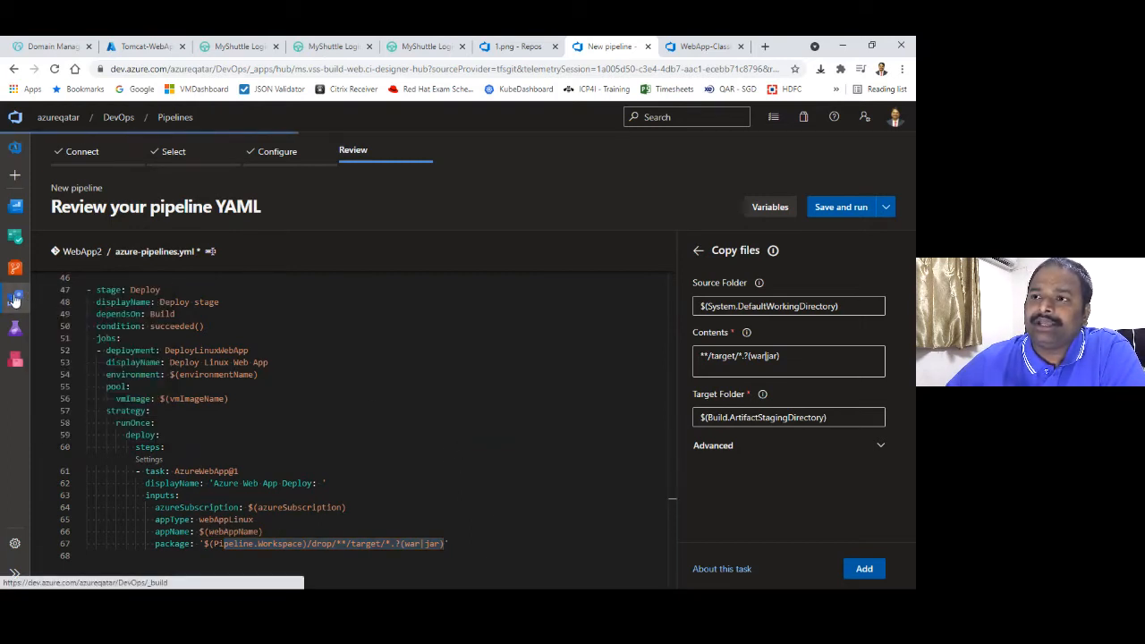
click(93, 187)
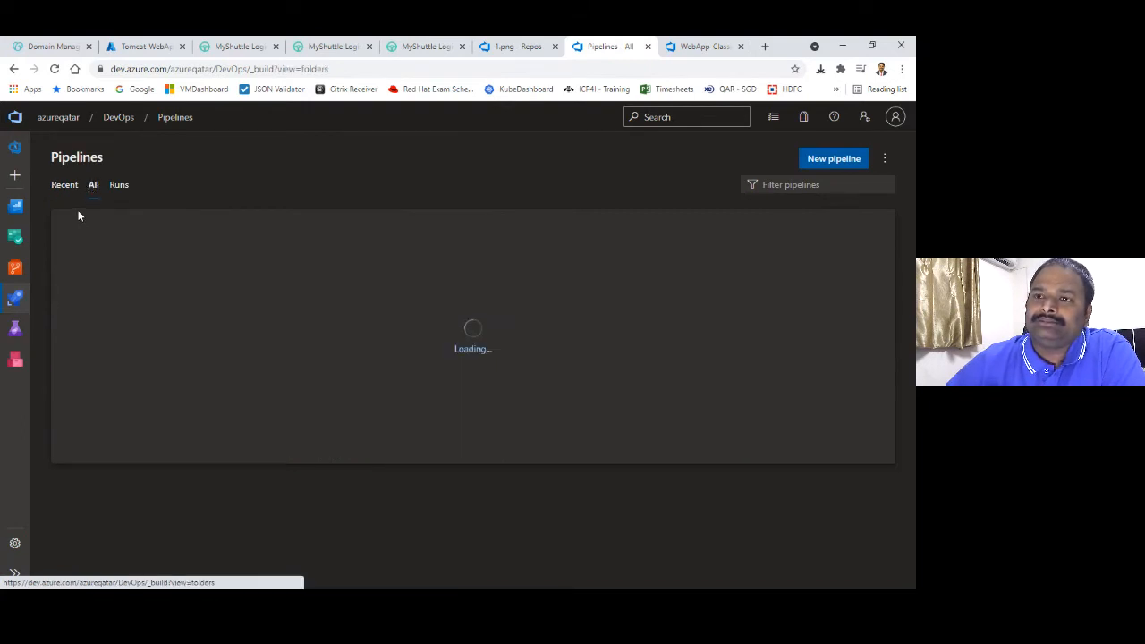
Open the WebApp-Yaml-Build pipeline from the WebApp folder in its YAML editor
click(68, 281)
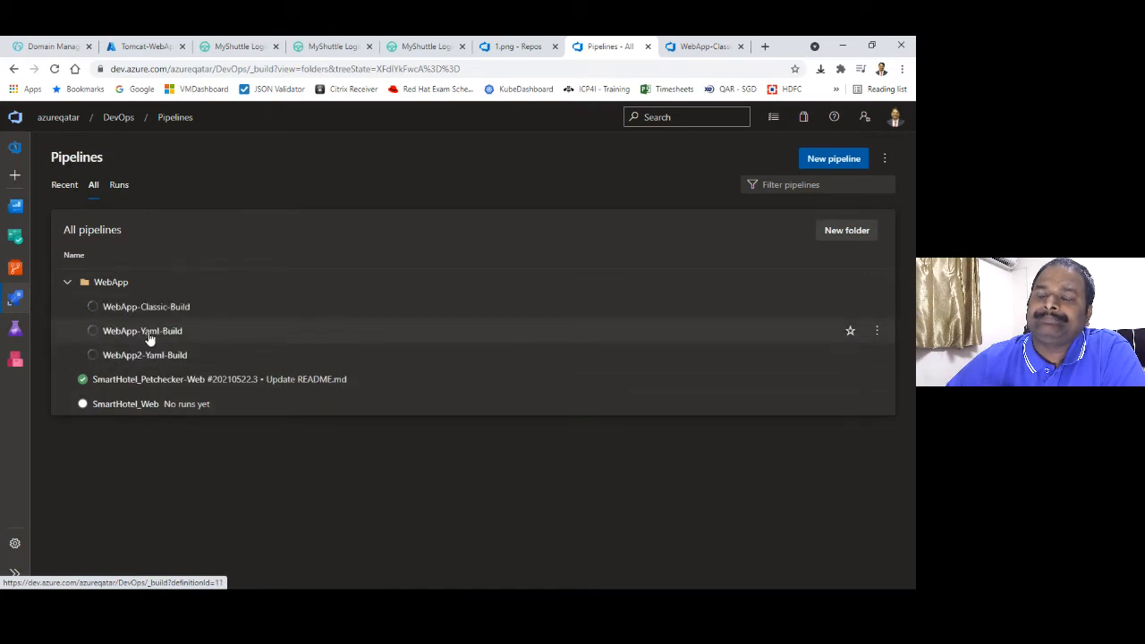
click(140, 331)
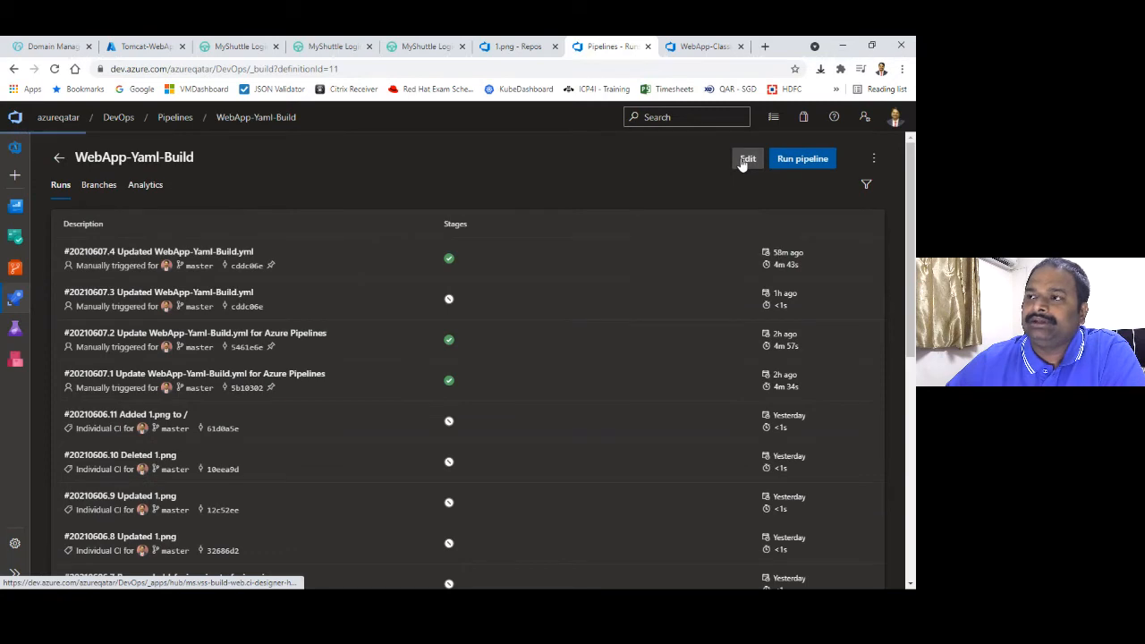
click(745, 159)
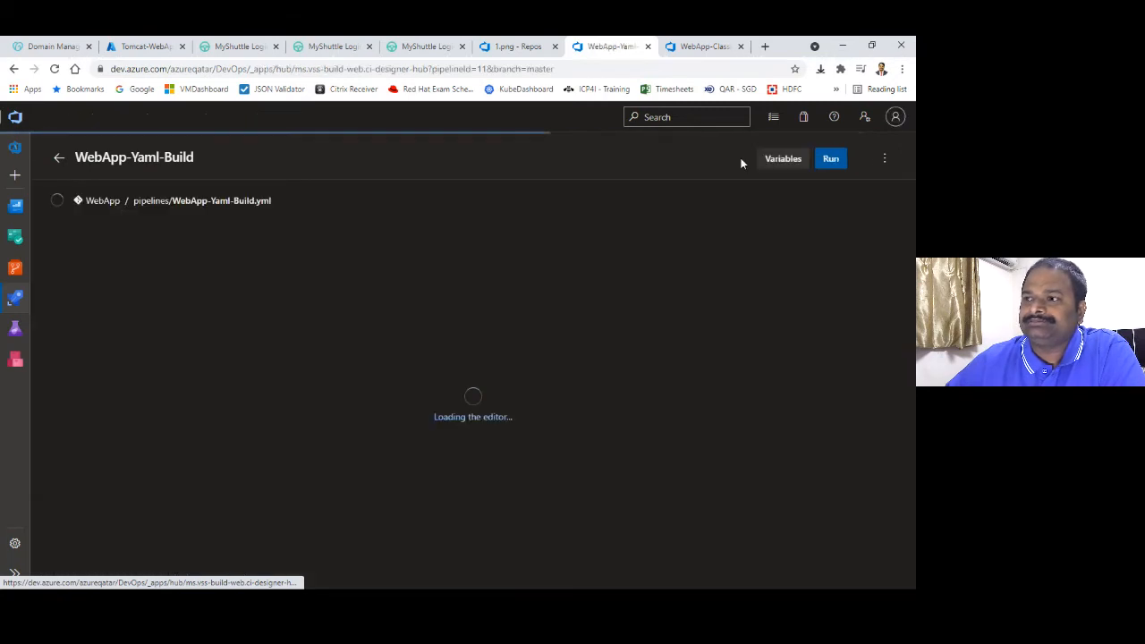
In the classic build, view the Maven pom.xml and Publish Artifact: drop tasks as YAML
click(702, 49)
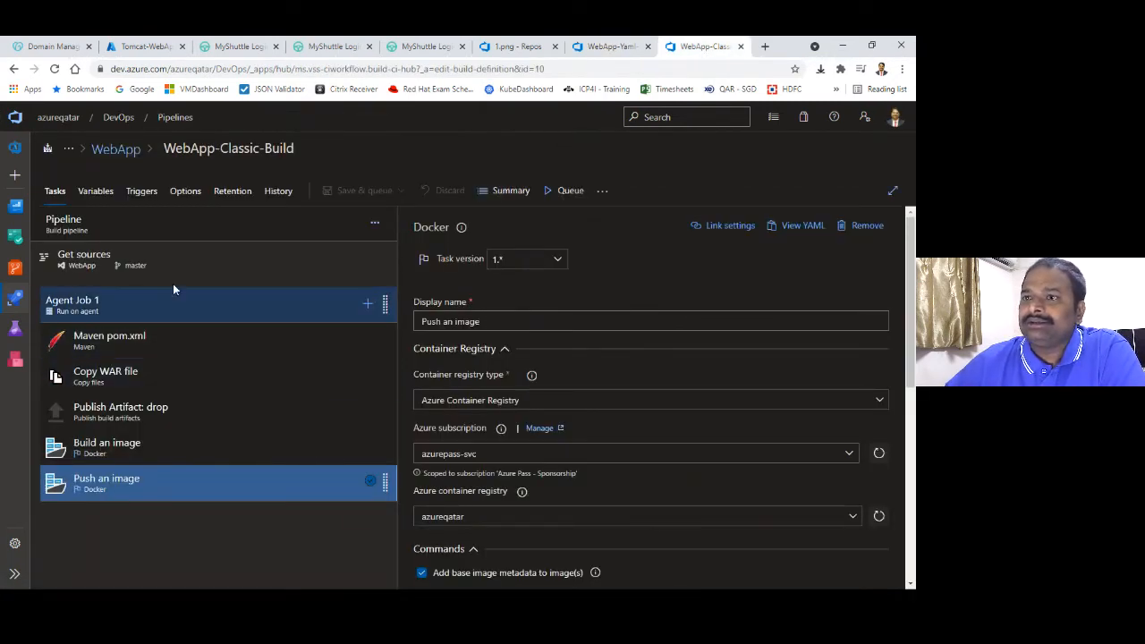
click(150, 349)
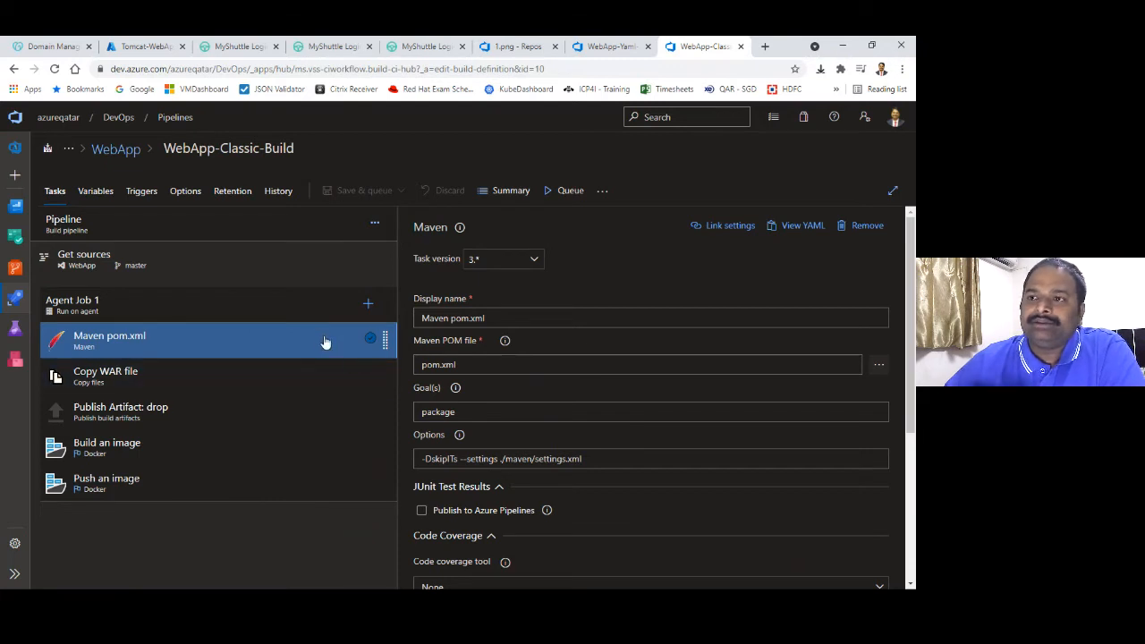
click(805, 226)
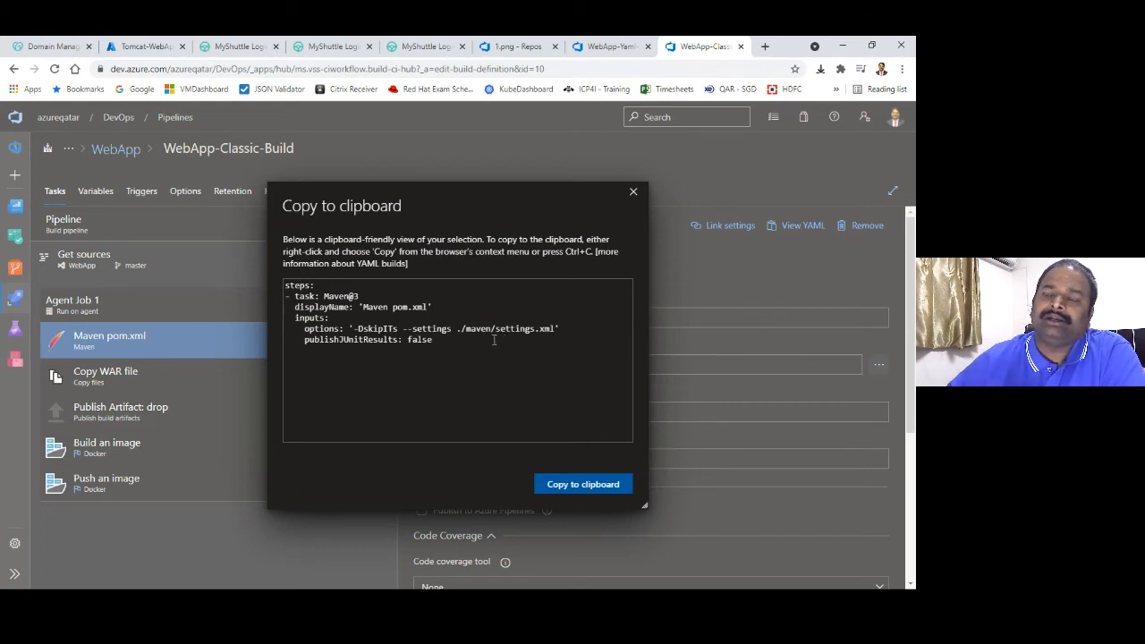
click(635, 195)
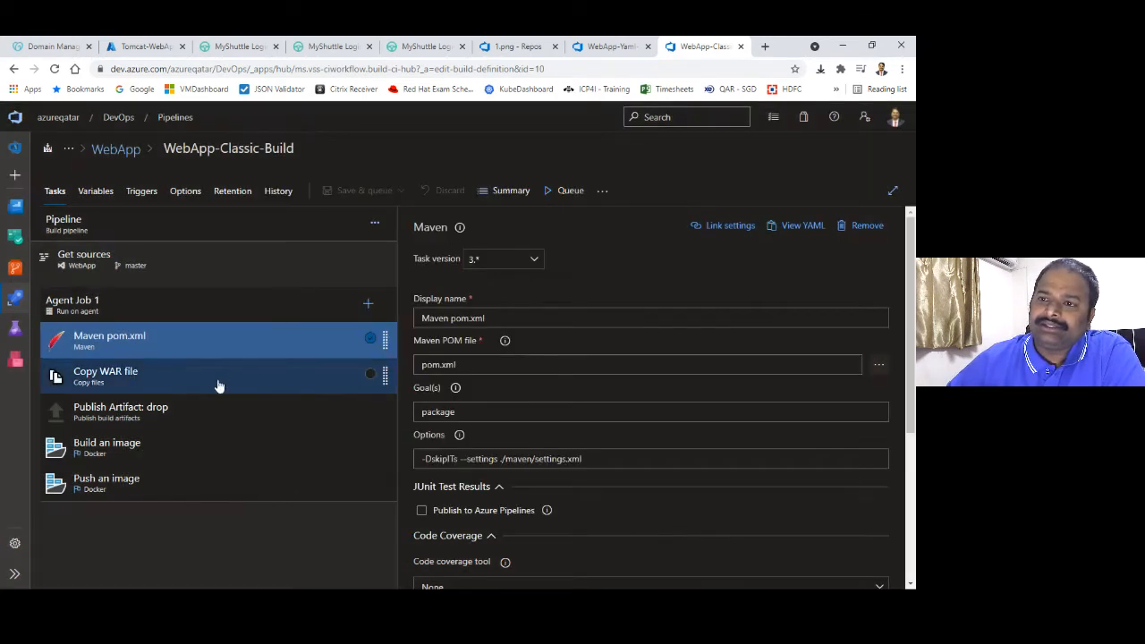
click(221, 407)
click(799, 226)
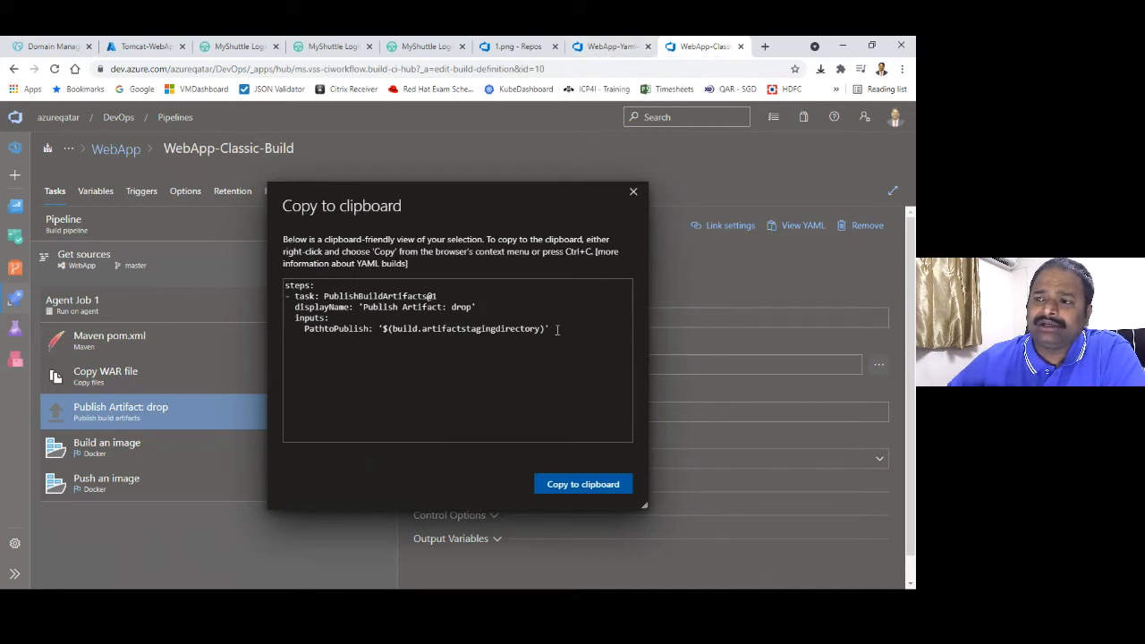
click(618, 47)
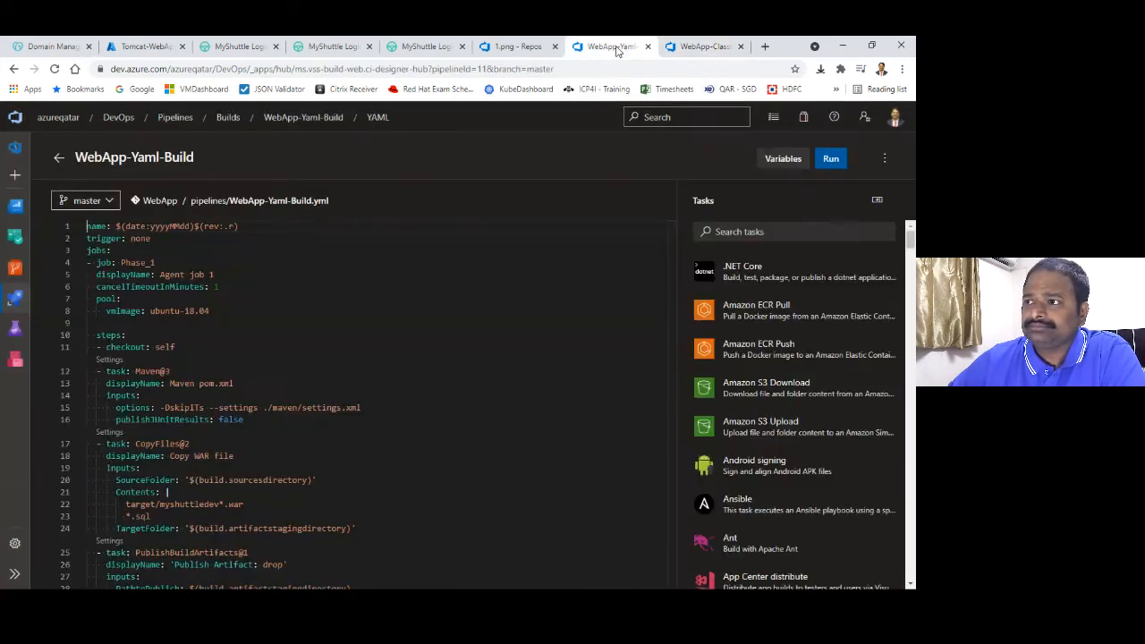
Scroll the WebApp-Yaml-Build YAML and highlight the PublishBuildArtifacts task lines
click(336, 422)
scroll(674, 345, down, 5)
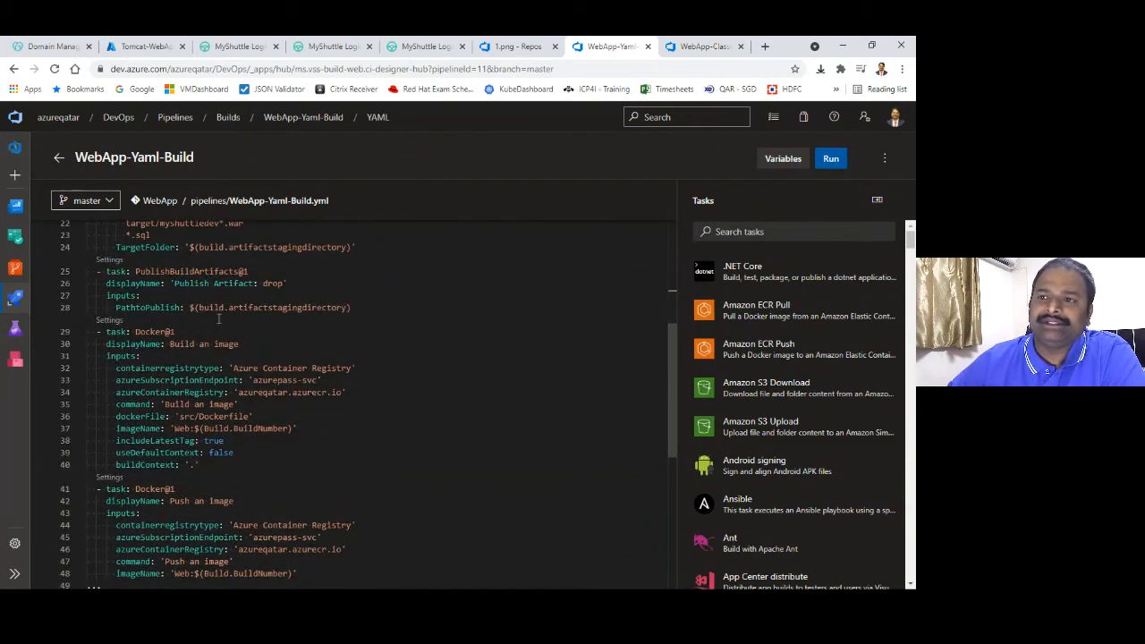
drag(353, 306, 96, 259)
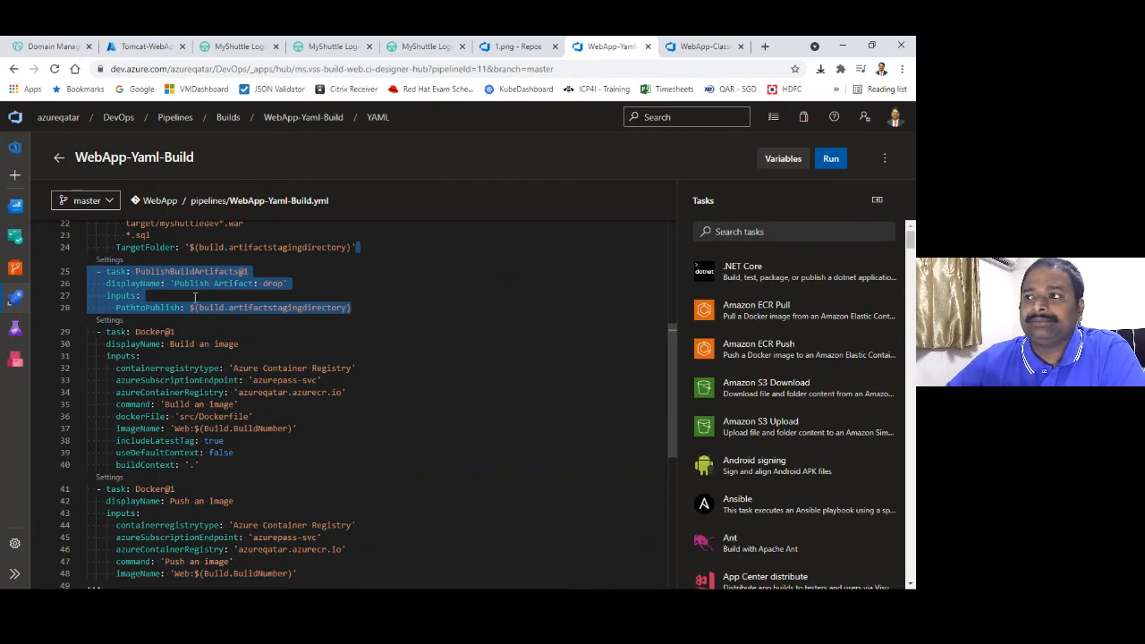
In the classic build, show the Build an image task as YAML and select it
click(702, 46)
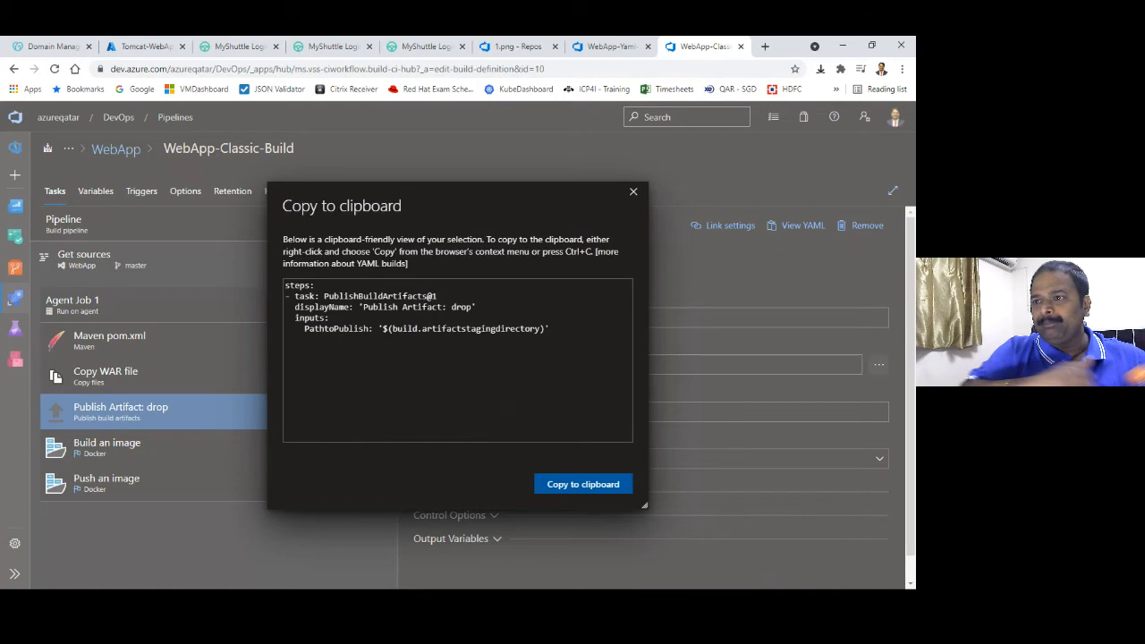
click(635, 198)
click(211, 454)
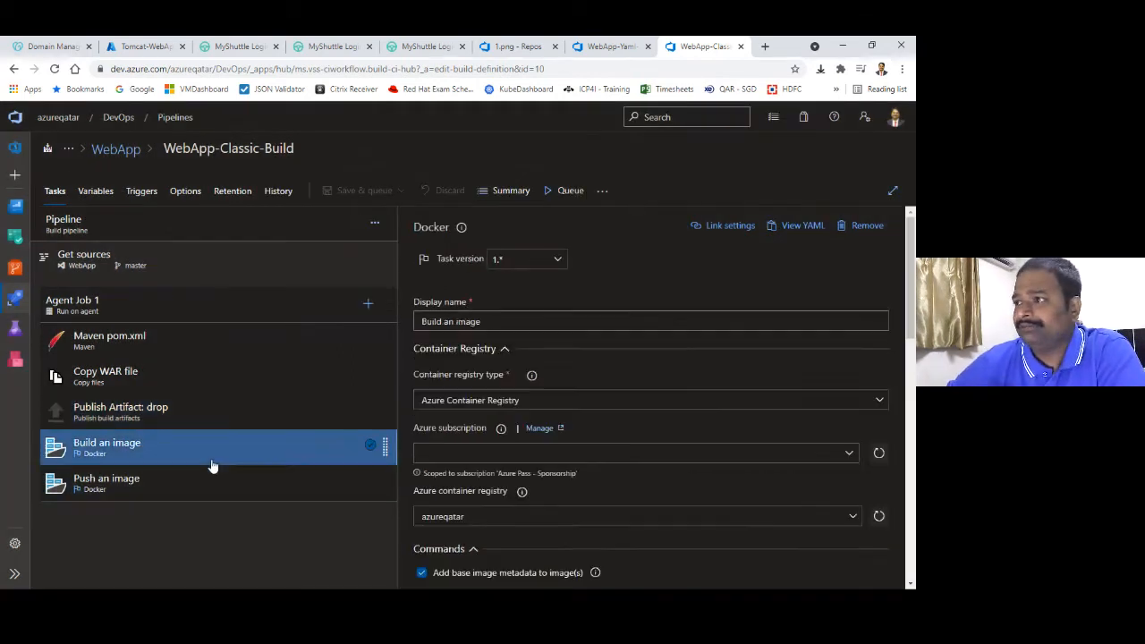
click(800, 229)
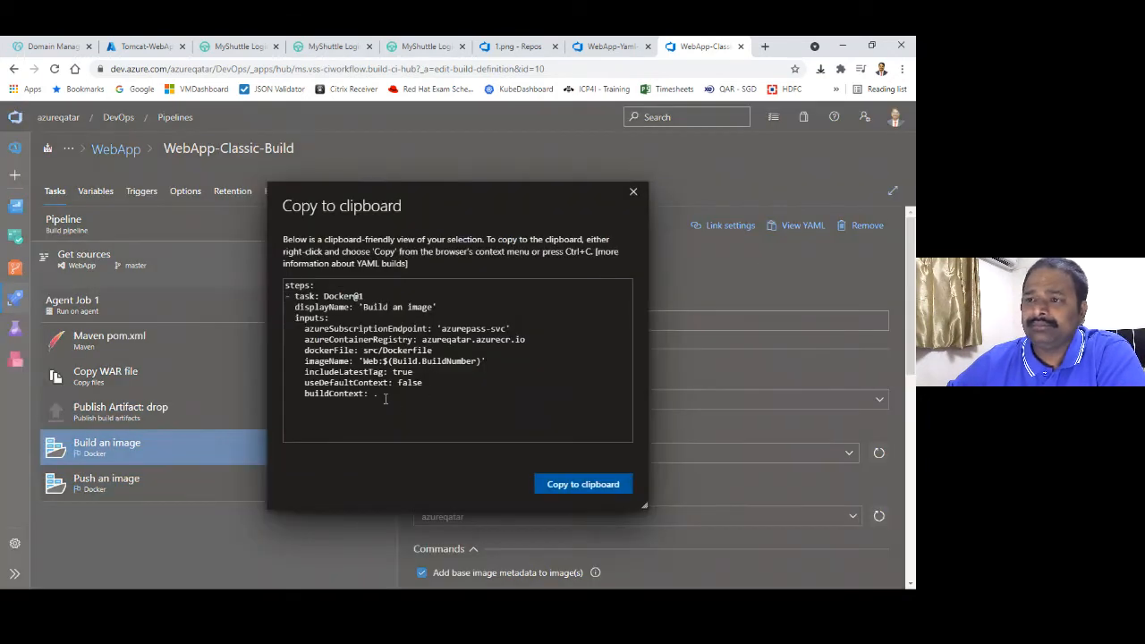
drag(386, 395, 284, 284)
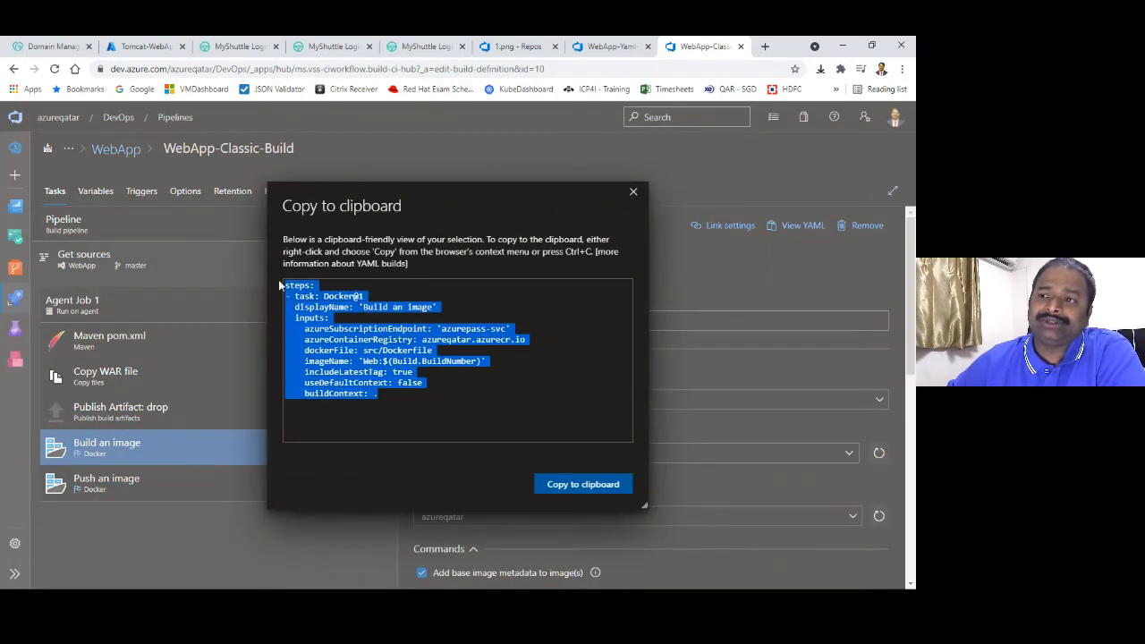
Return to the WebApp-Yaml-Build YAML and scroll through its Docker@1 'Build an image' step
click(587, 52)
click(384, 473)
click(316, 438)
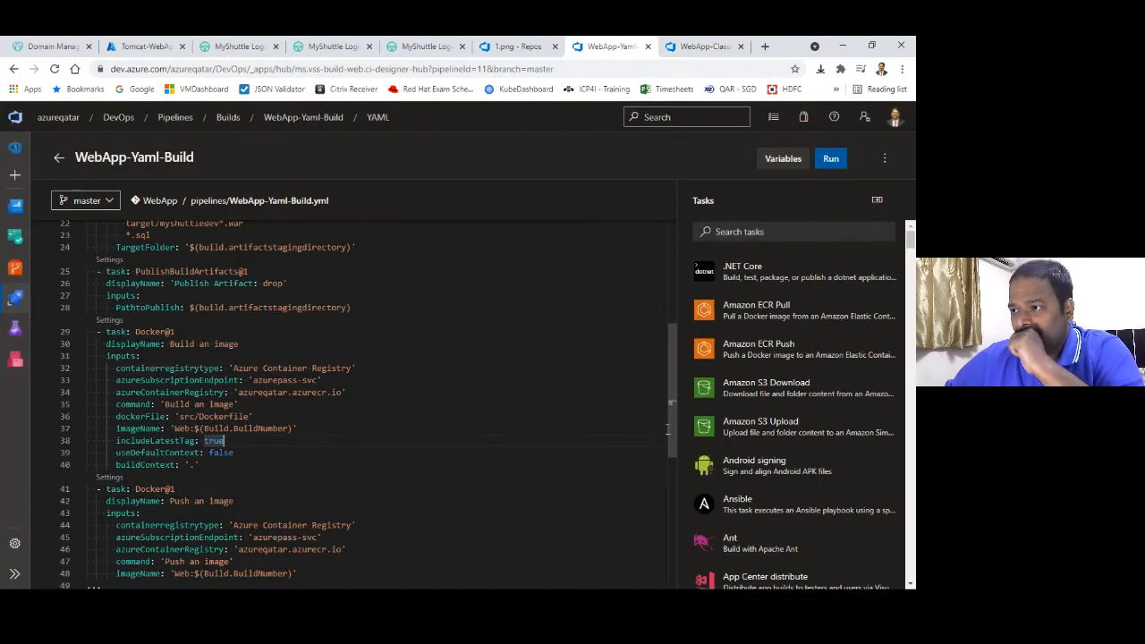
scroll(667, 438, down, 1)
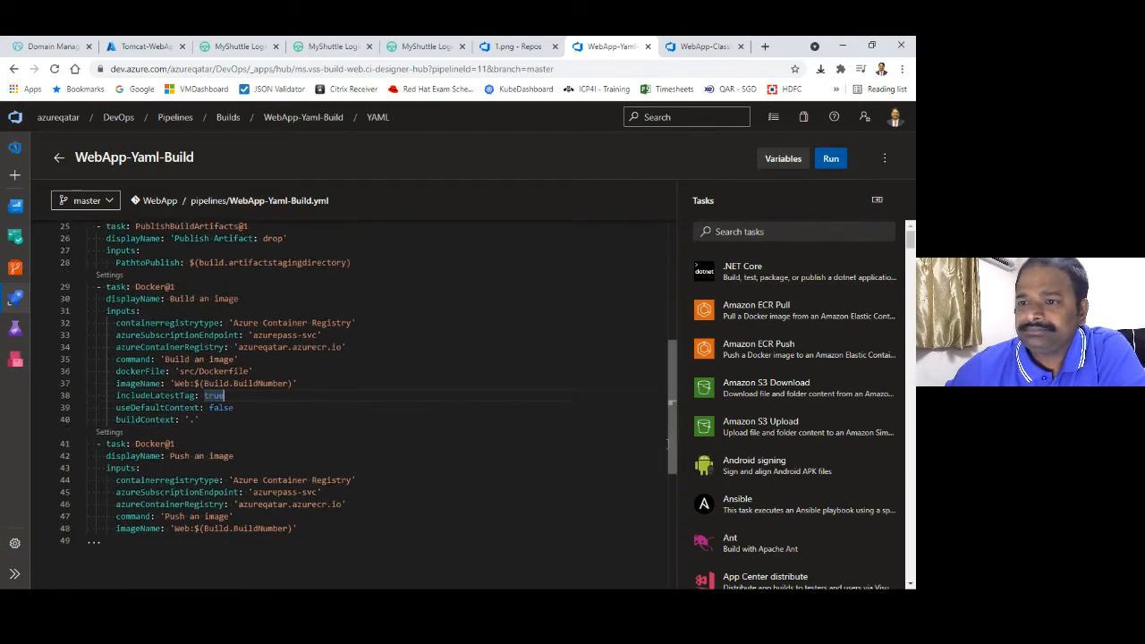
drag(667, 445, 677, 307)
Review name/trigger, the ubuntu-18.04 image, Maven@3, CopyFiles@2 WAR and PublishBuildArtifacts lines
drag(169, 237, 109, 227)
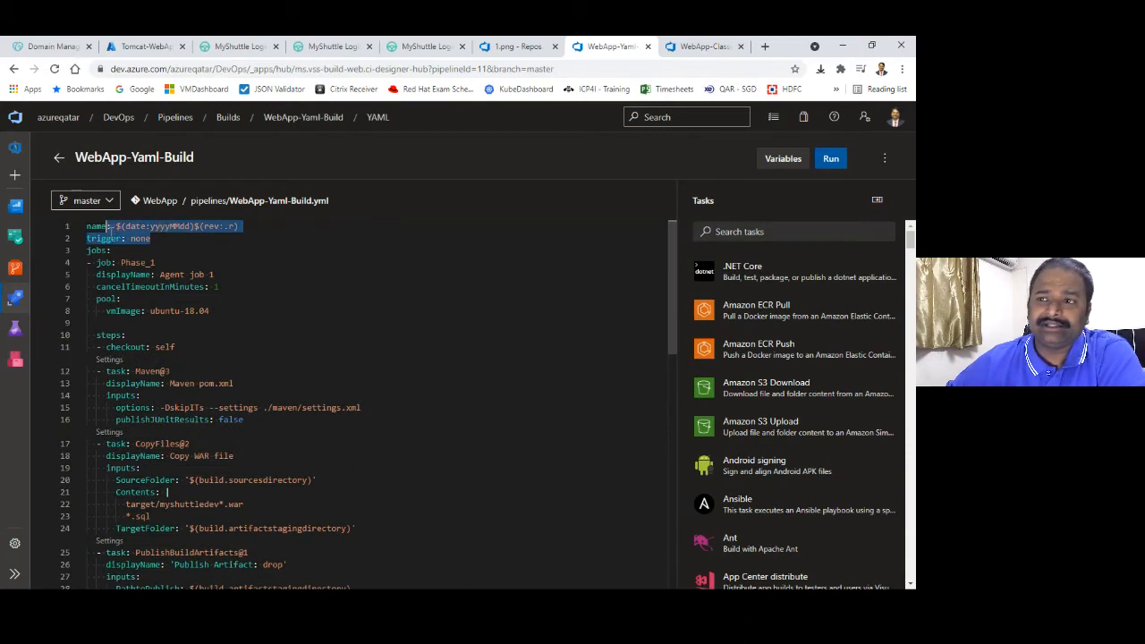
click(216, 311)
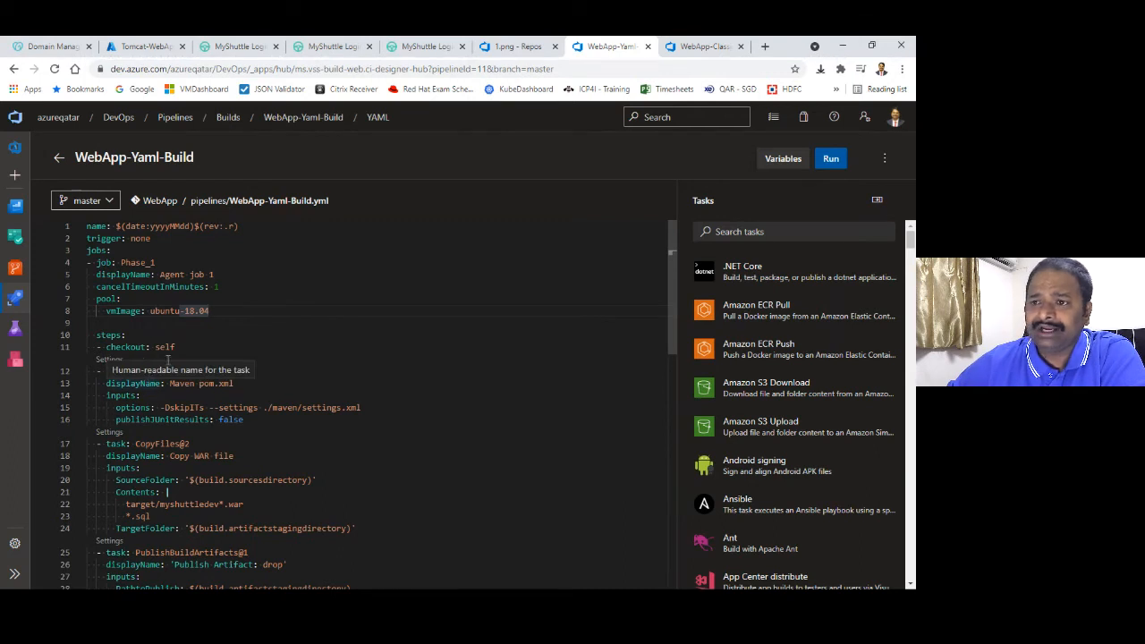
click(230, 371)
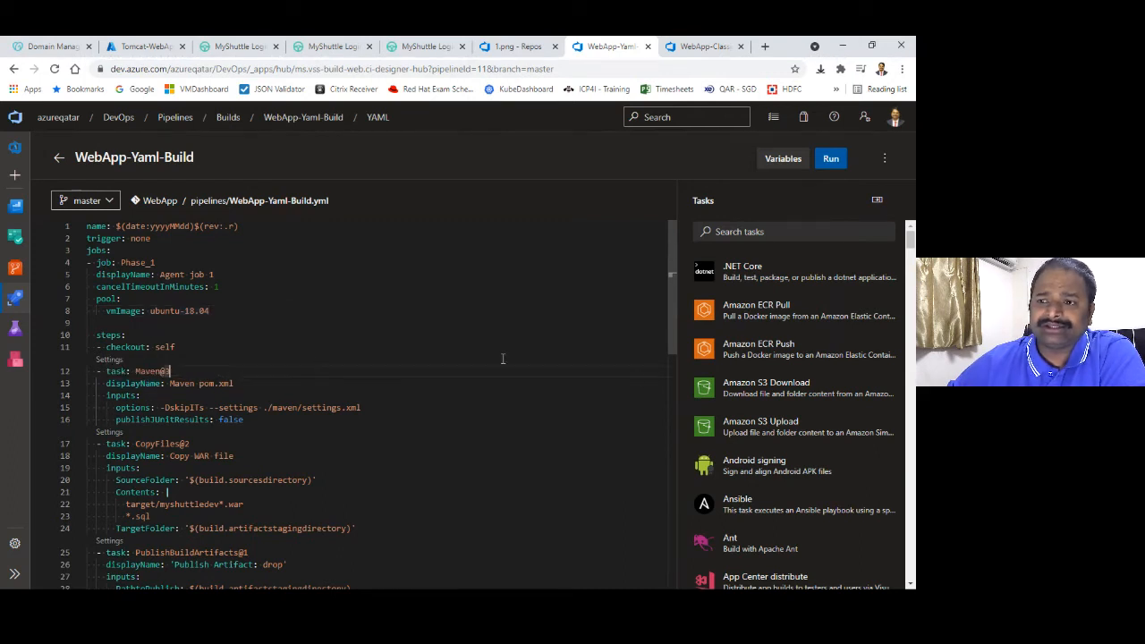
click(189, 444)
double_click(197, 456)
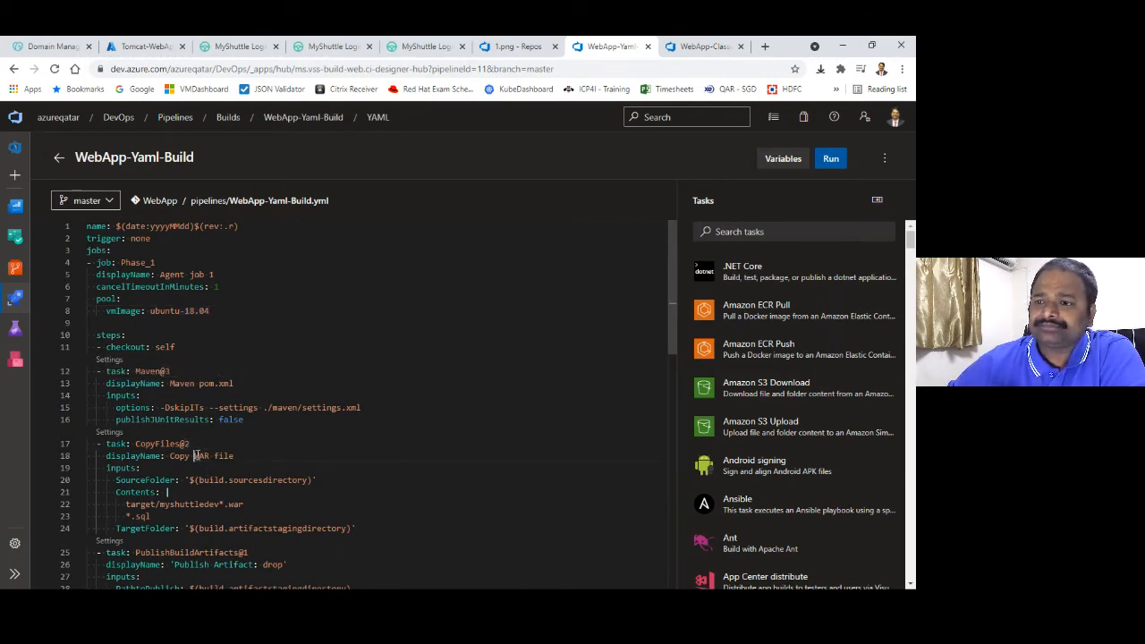
drag(672, 293, 669, 352)
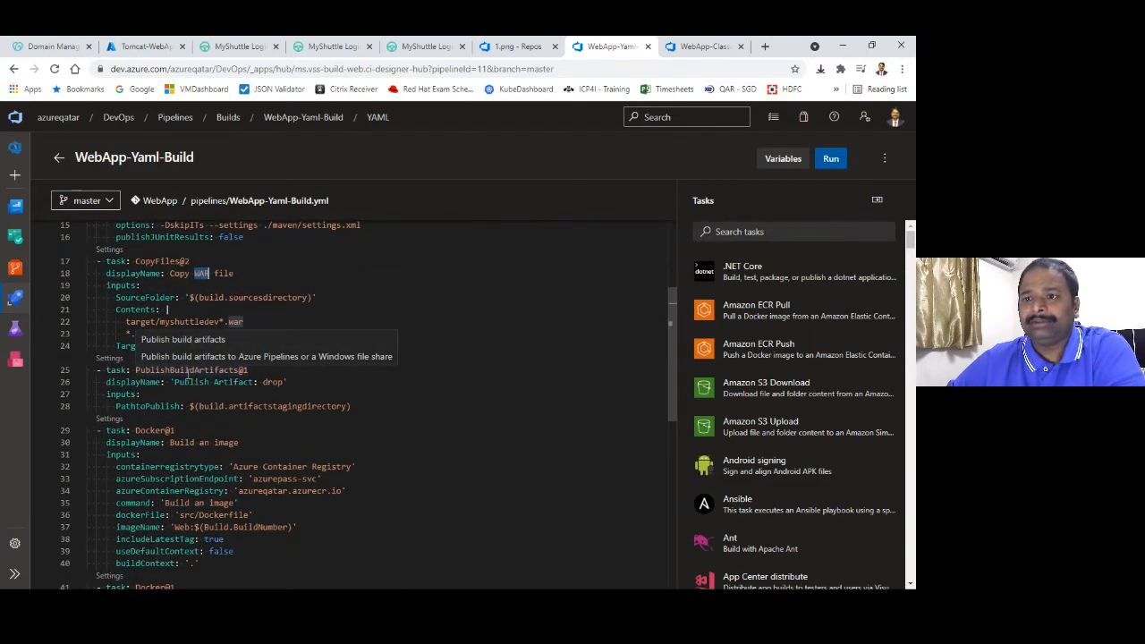
double_click(188, 371)
Reselect the PublishBuildArtifacts task line in the YAML, then clear the selection
triple_click(188, 370)
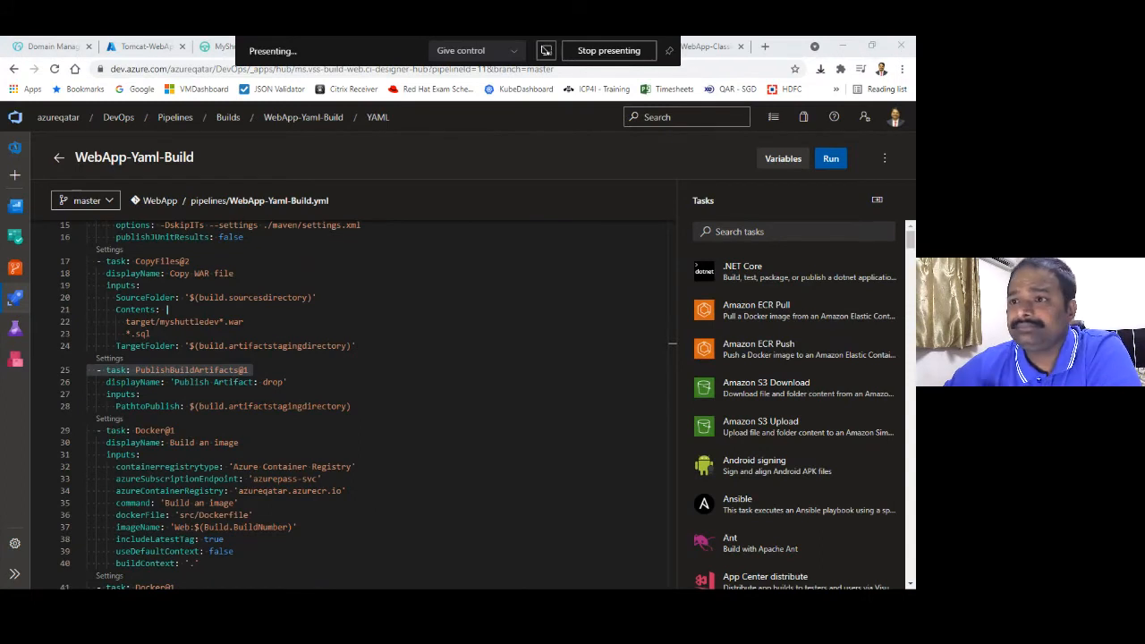
click(364, 309)
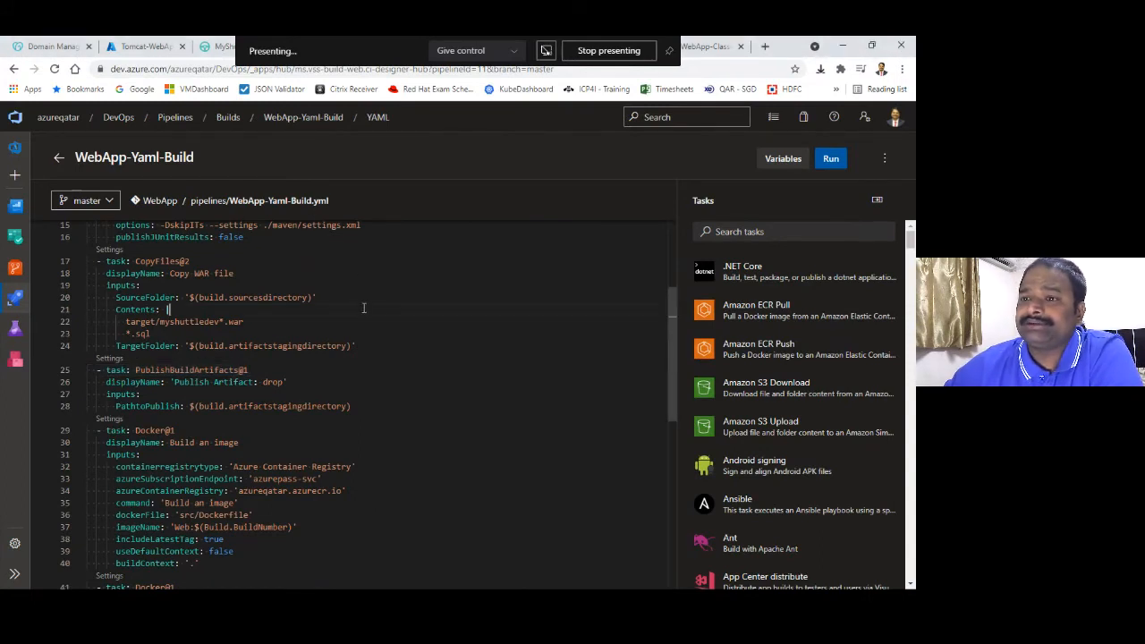
double_click(205, 370)
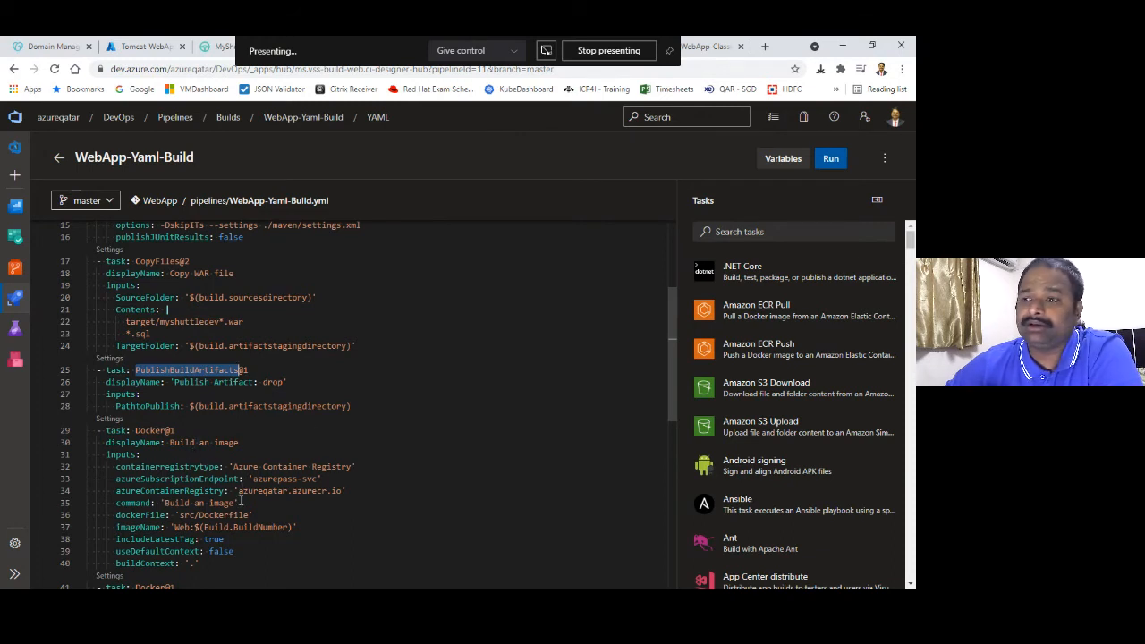
click(559, 239)
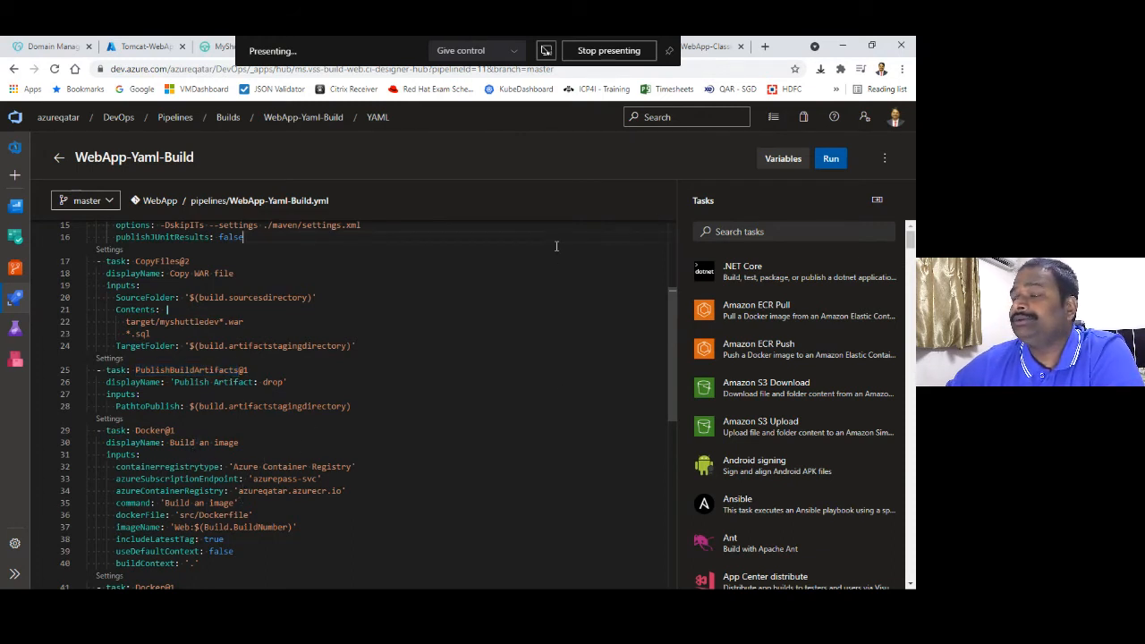
Close the classic build's Copy to clipboard dialog and go to the WebApp repository files
click(712, 49)
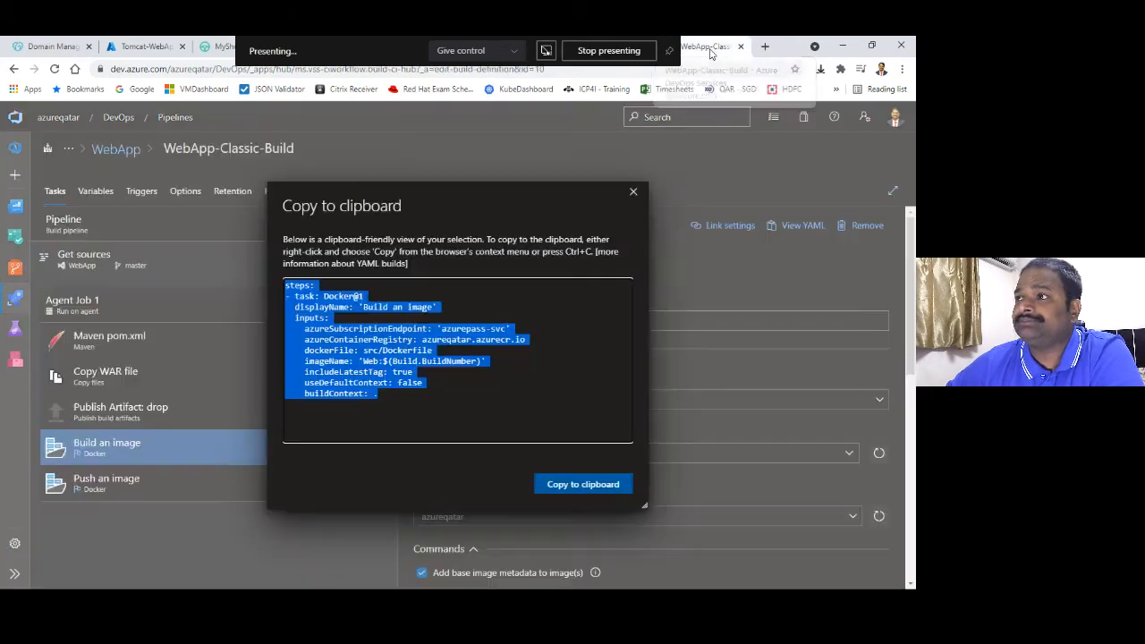
click(633, 191)
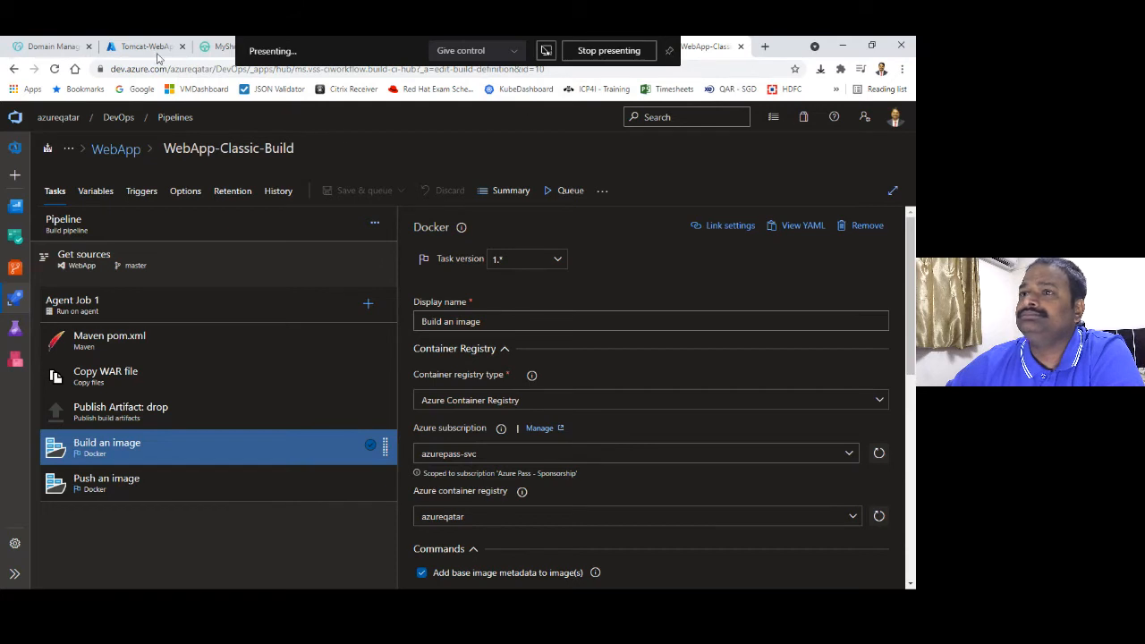
click(526, 47)
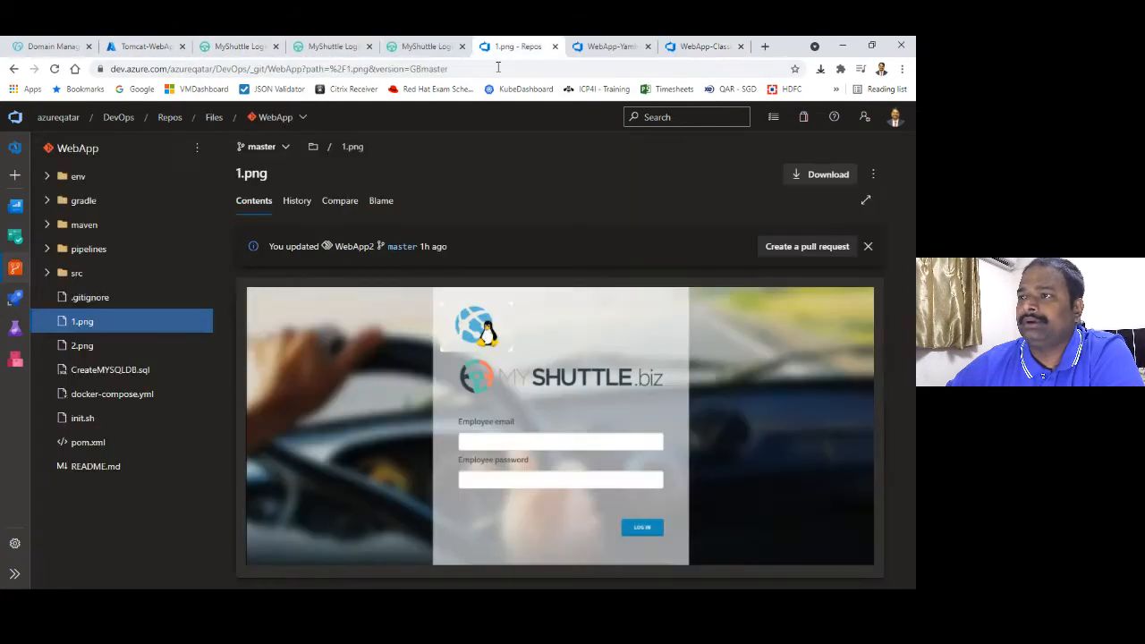
Open src/Dockerfile and highlight myshuttledev in the ./target/myshuttledev.war path
click(49, 273)
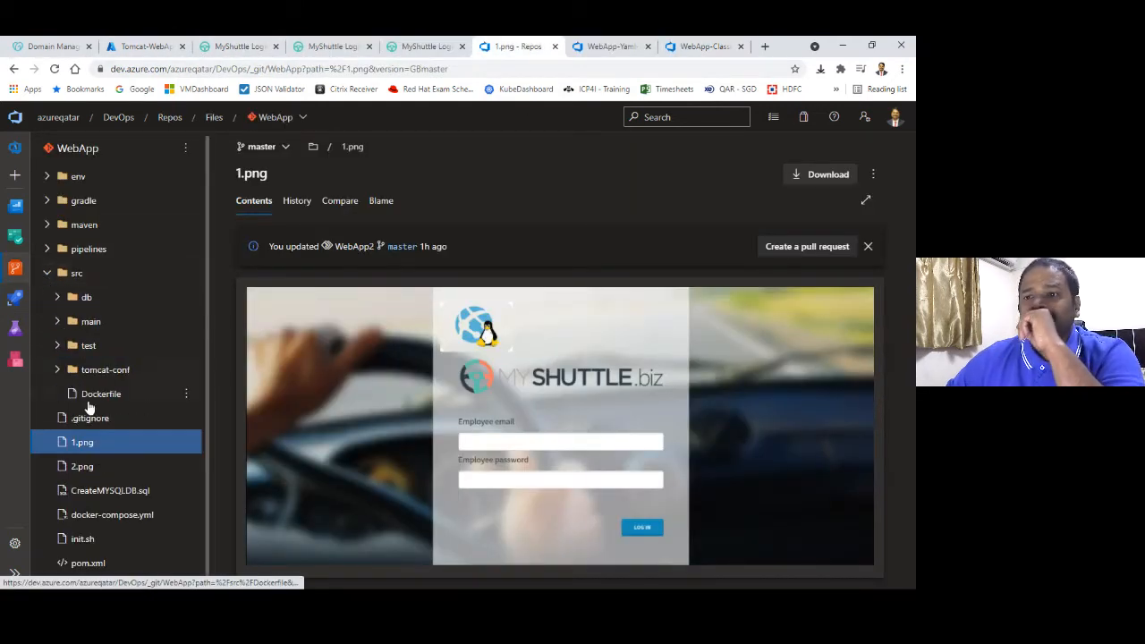
click(89, 394)
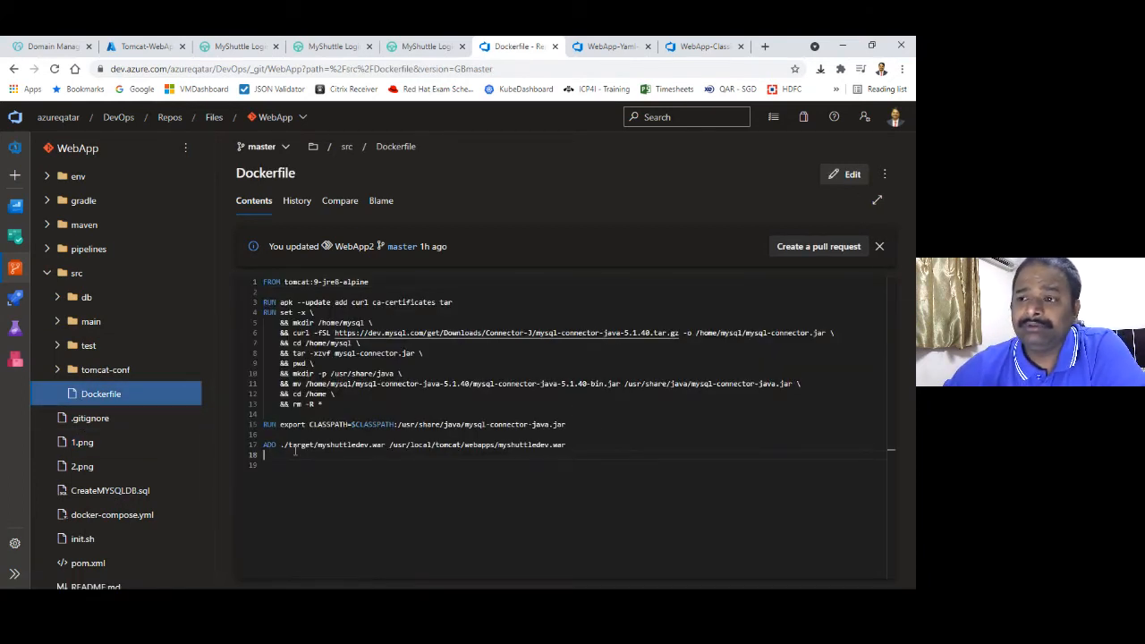
drag(318, 444, 385, 445)
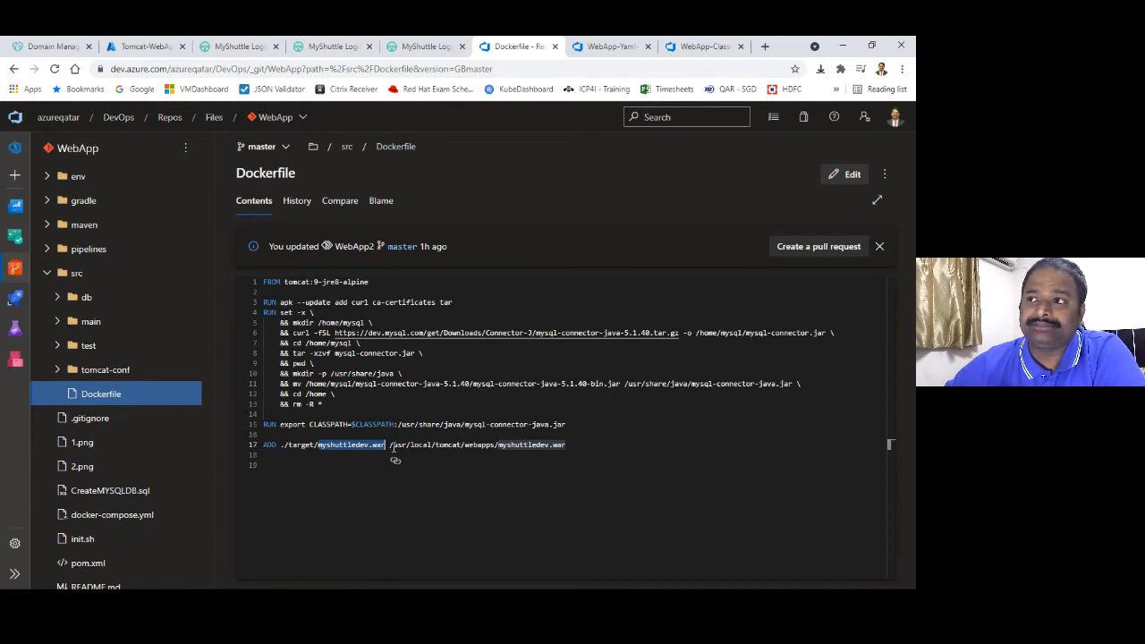
Run the WebApp-Yaml-Build pipeline manually on the master branch
click(611, 47)
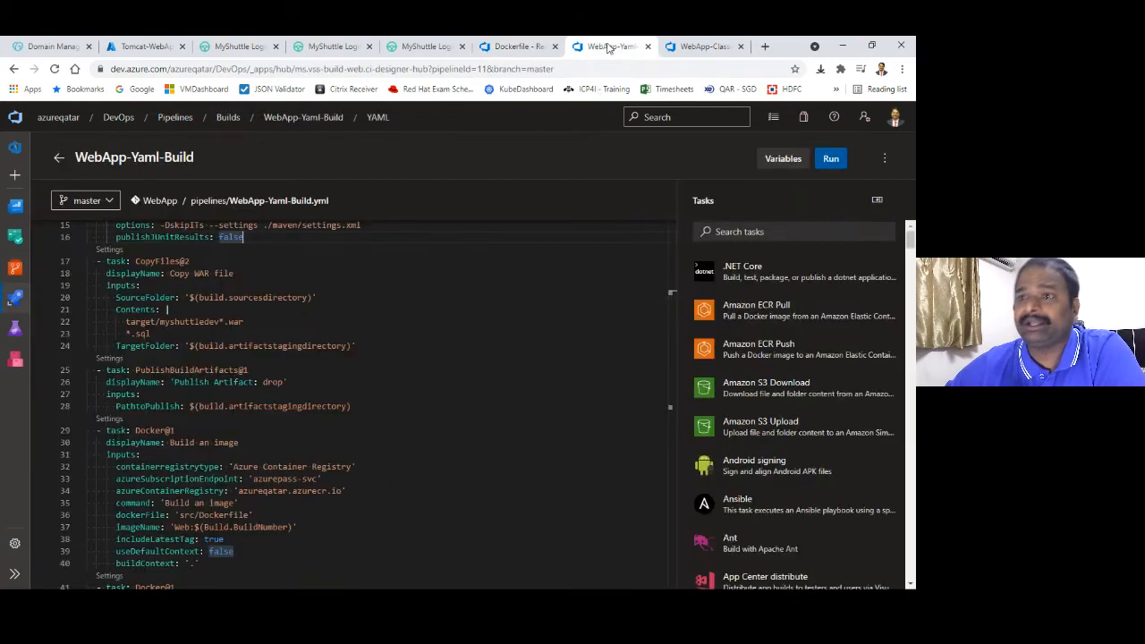
click(834, 162)
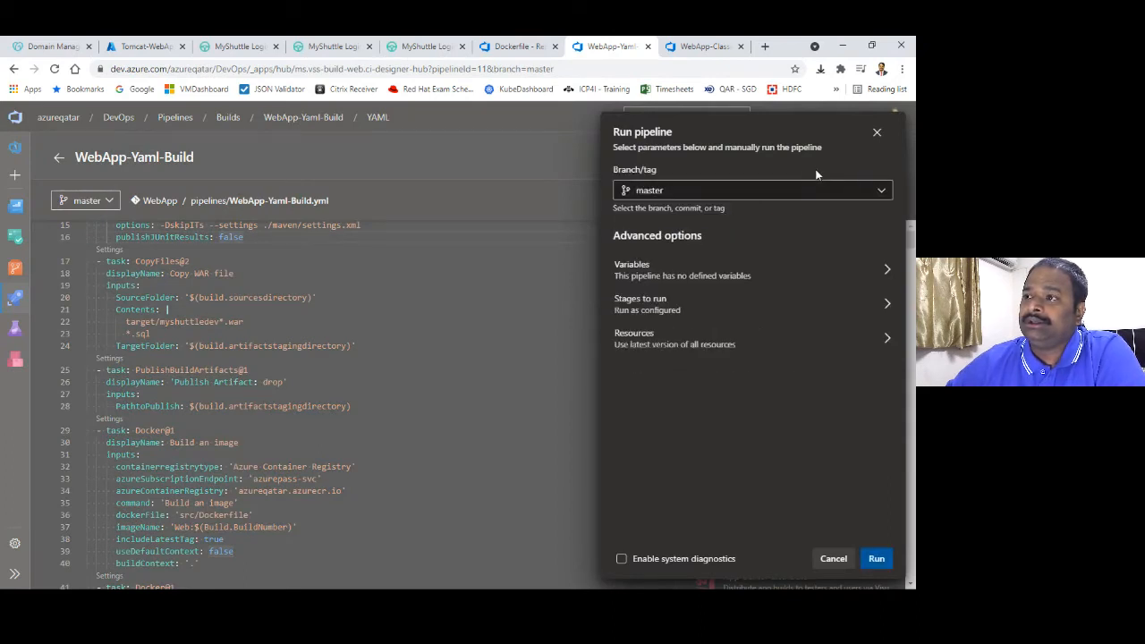
click(878, 564)
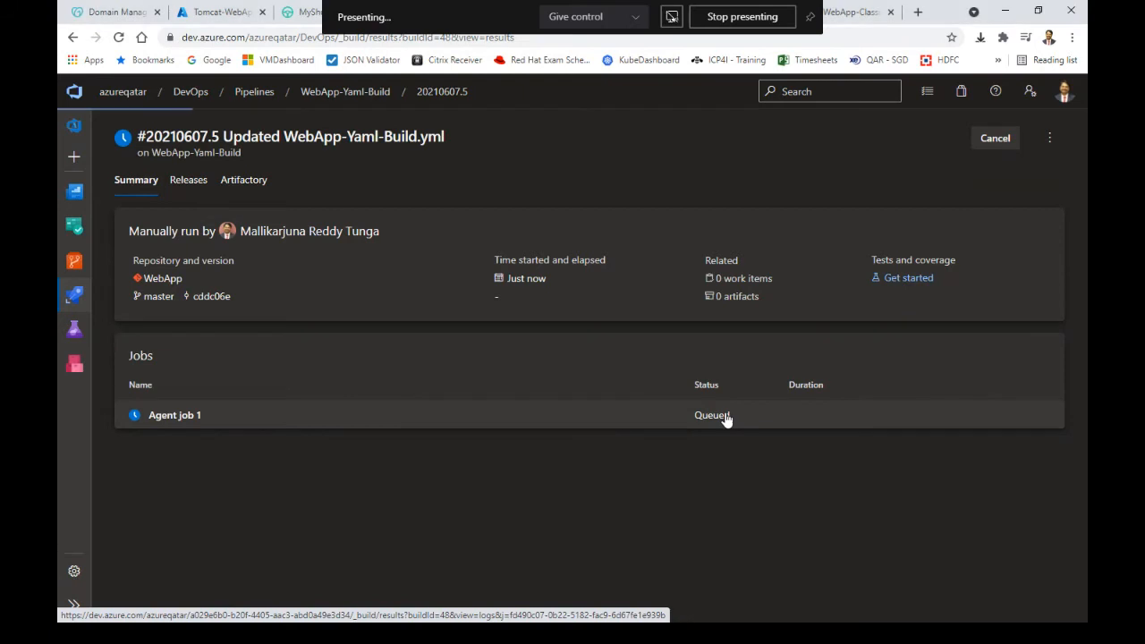
Open Agent job 1's log, then browse the recent pipelines and release pipelines
click(726, 417)
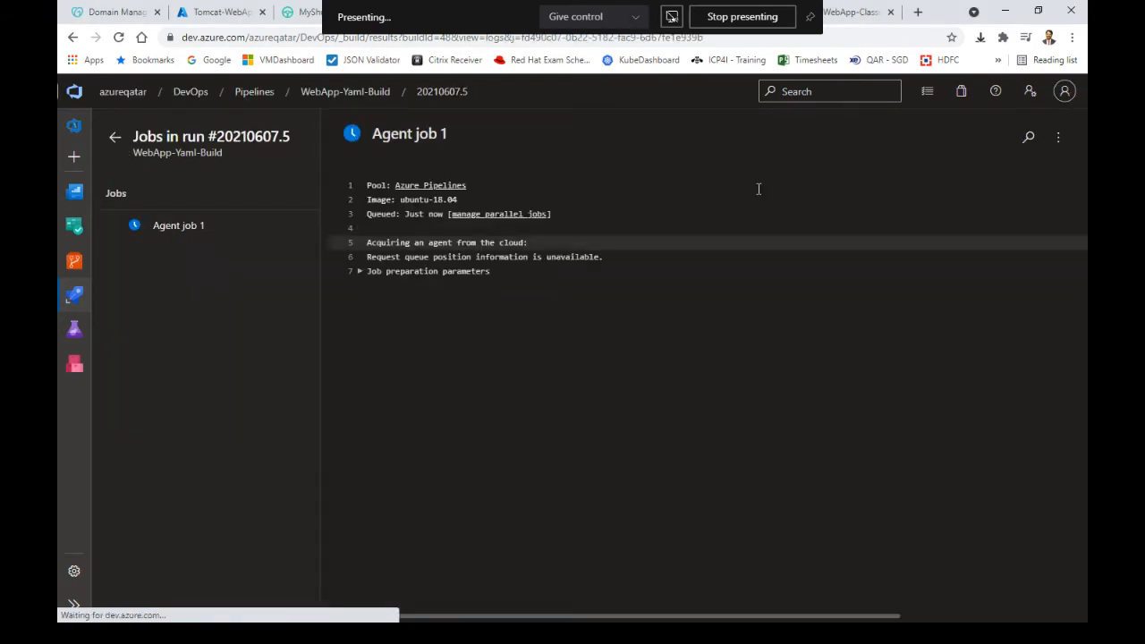
click(858, 13)
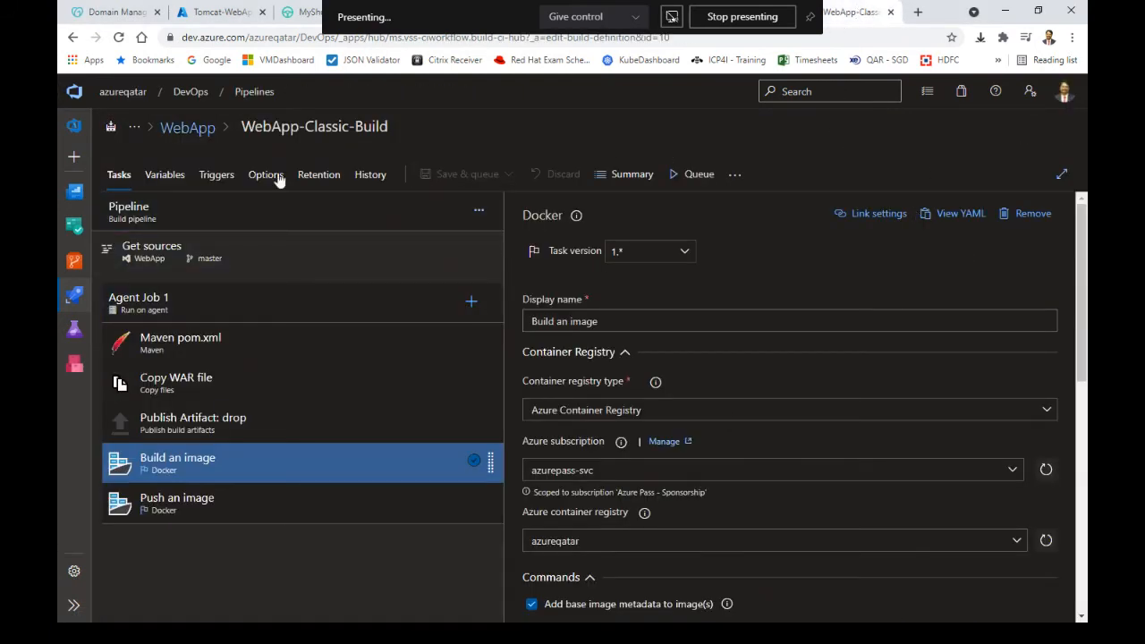
click(192, 127)
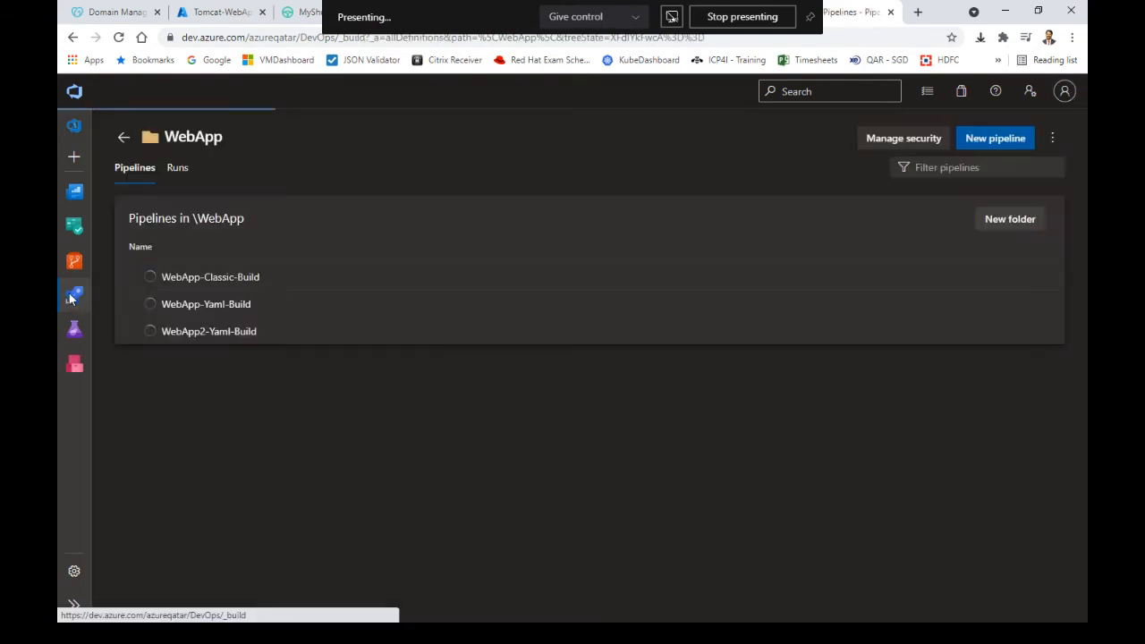
click(73, 298)
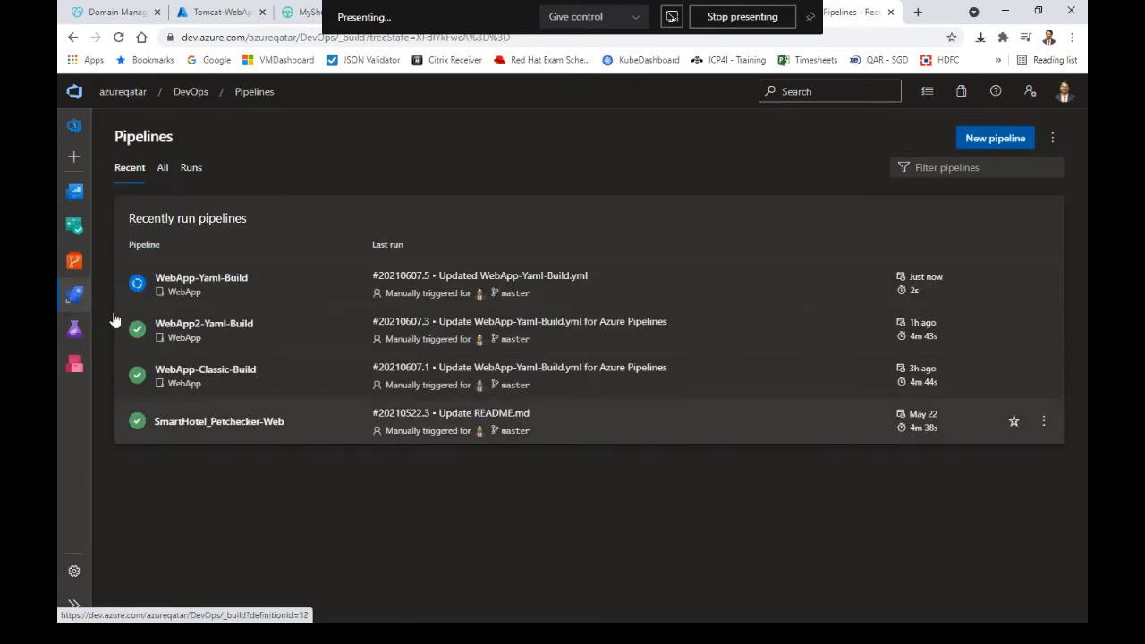
mouse_move(75, 298)
click(141, 376)
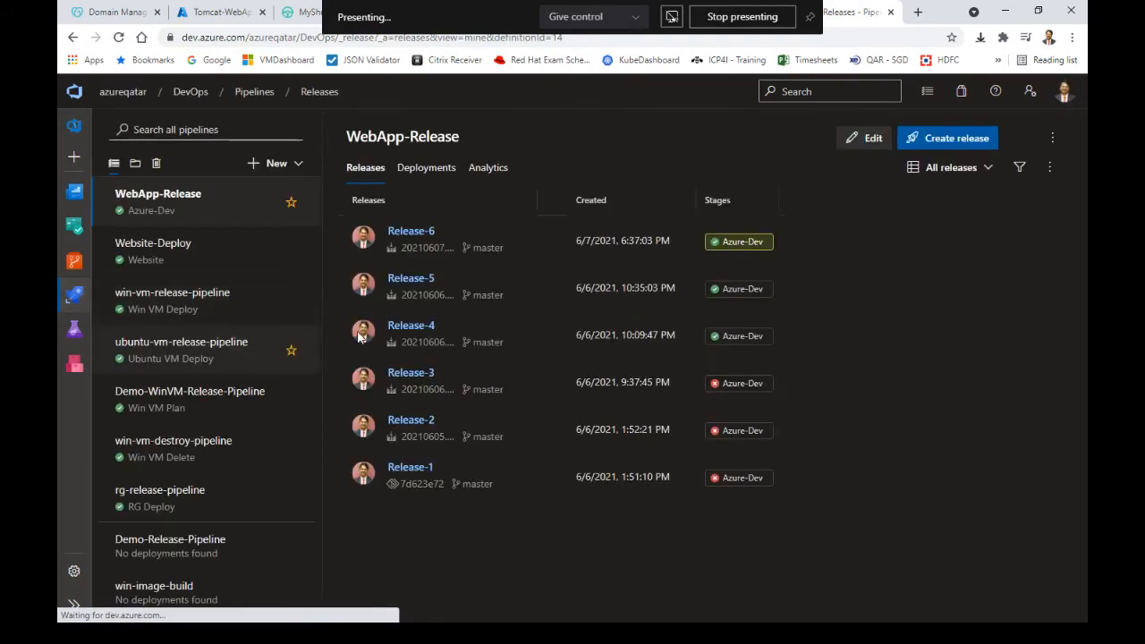
Look at the WebApp-Release pipeline, then return to the running build's Maven log
click(873, 141)
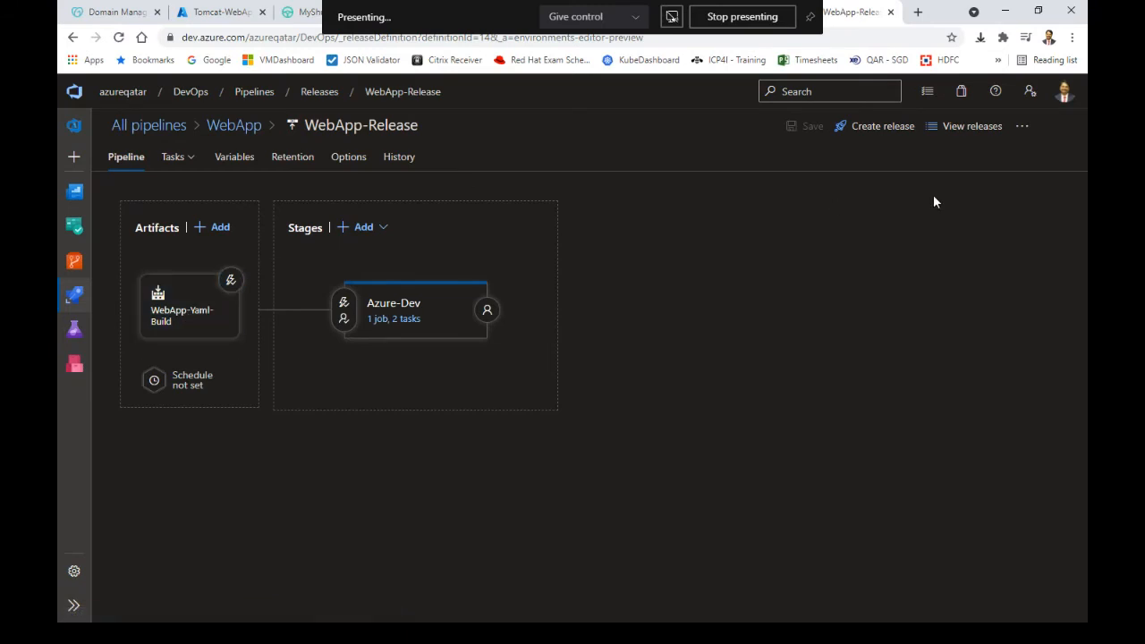
click(961, 128)
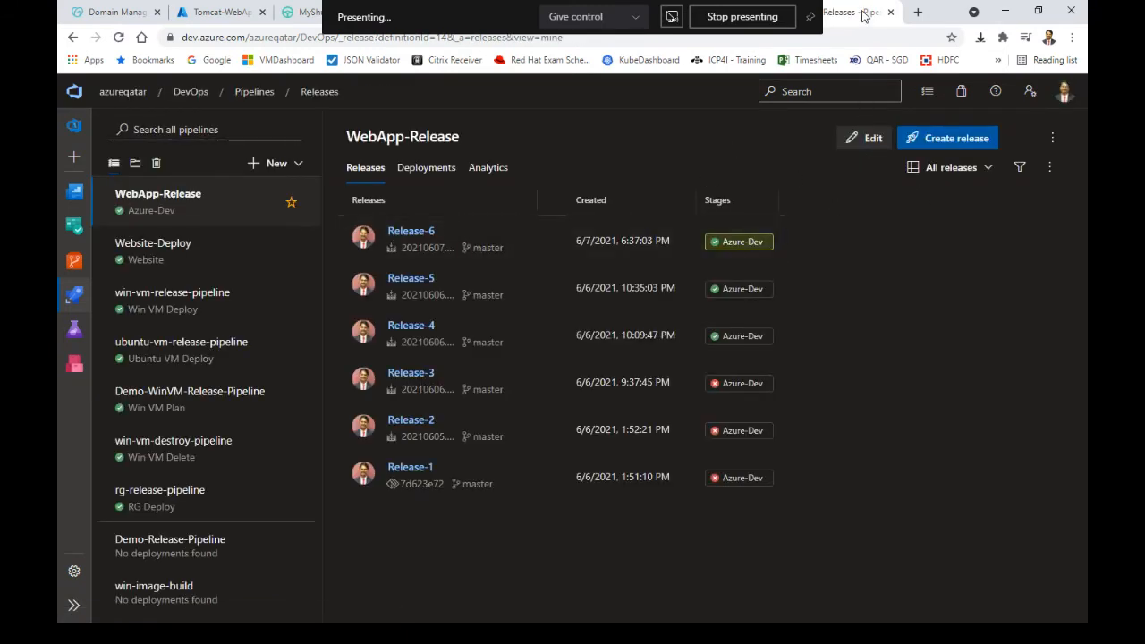
click(811, 17)
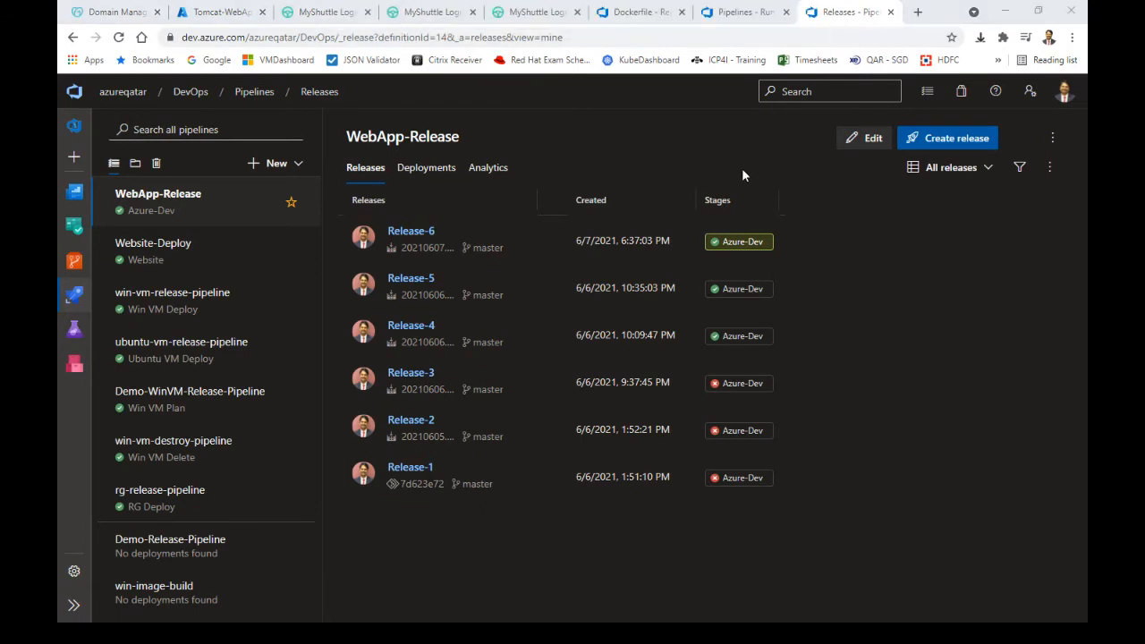
click(725, 17)
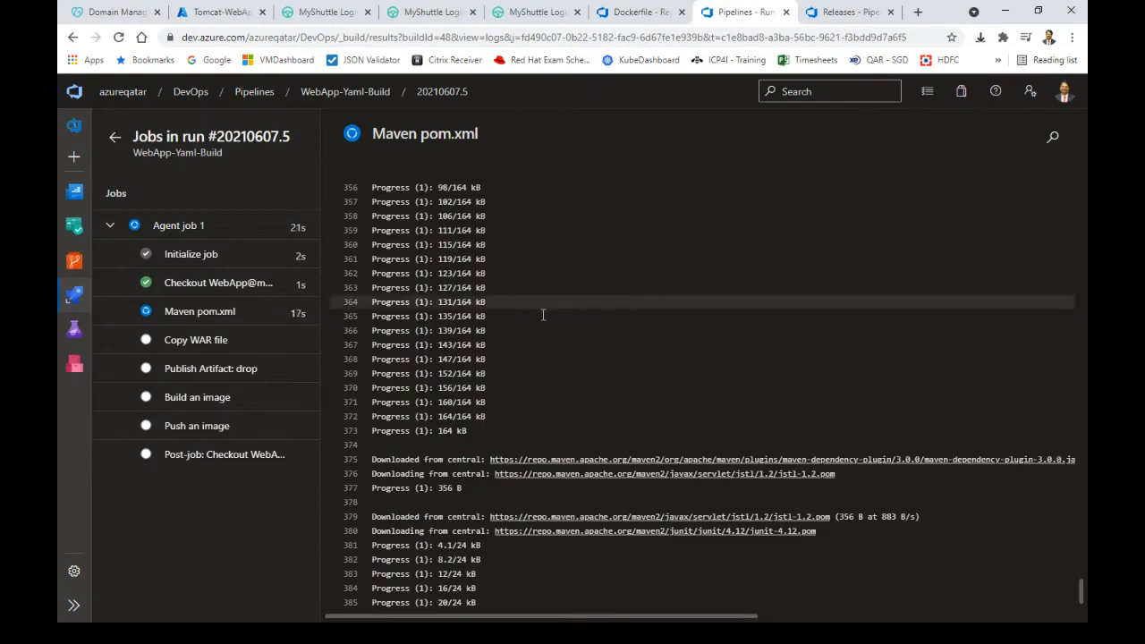
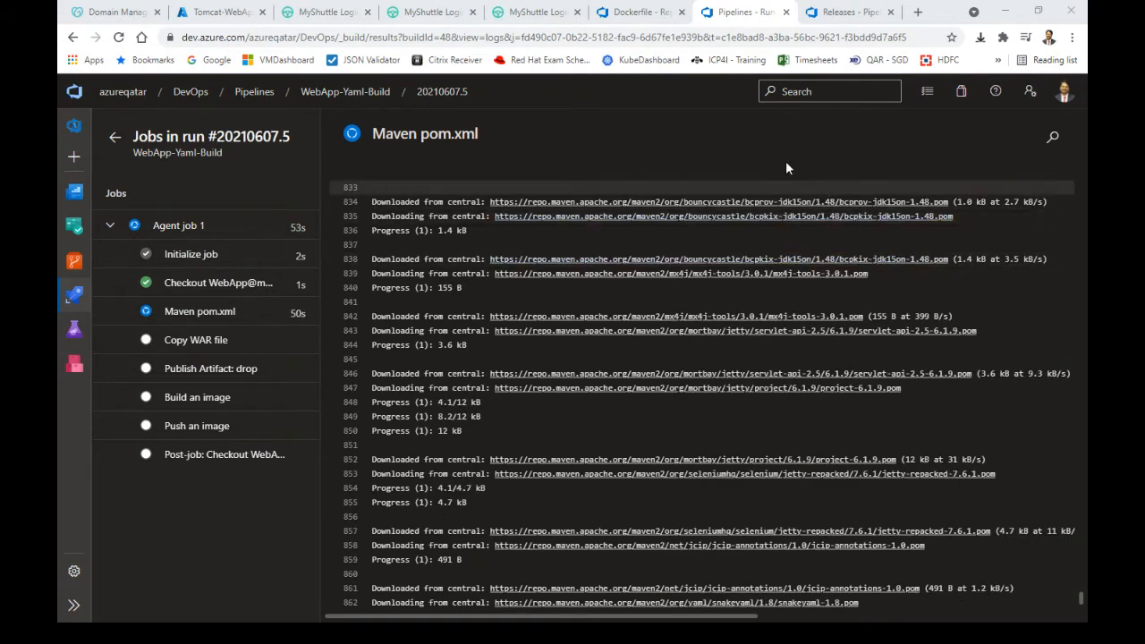
Glance at the WebApp-Release releases, return to the build log, then list all pipelines by folder
click(833, 14)
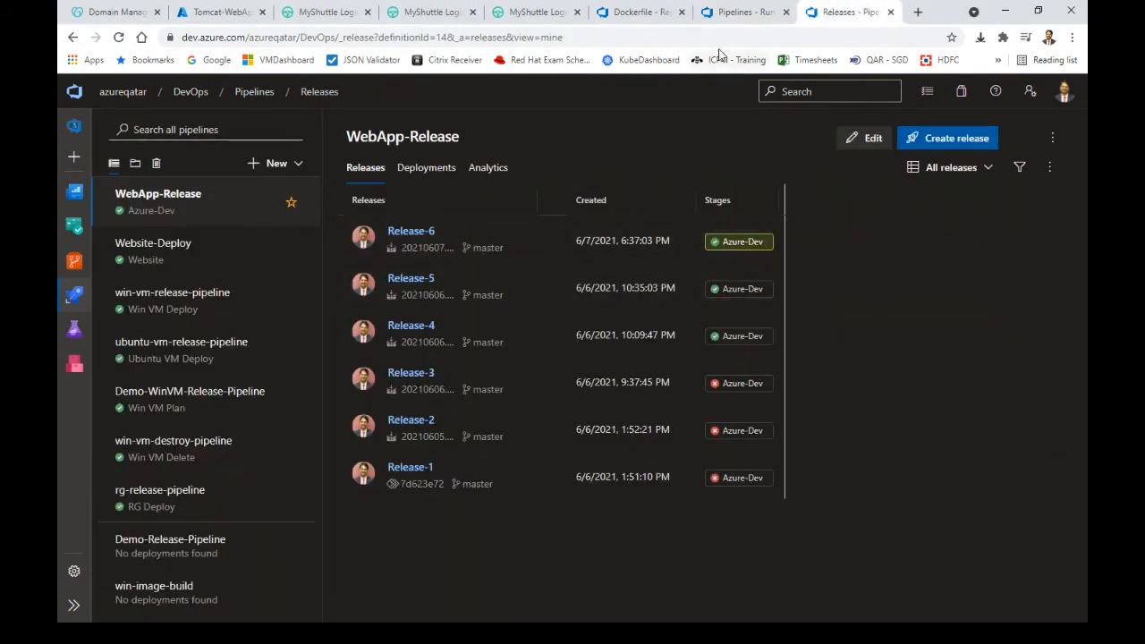
click(736, 13)
mouse_move(69, 265)
mouse_move(73, 297)
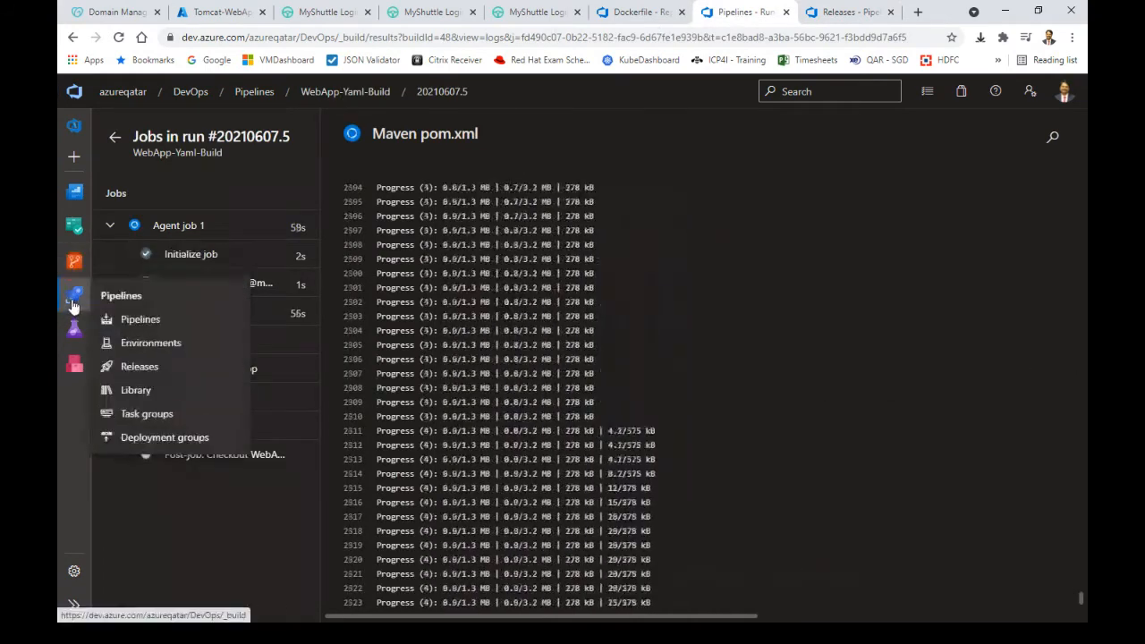
click(141, 322)
click(161, 169)
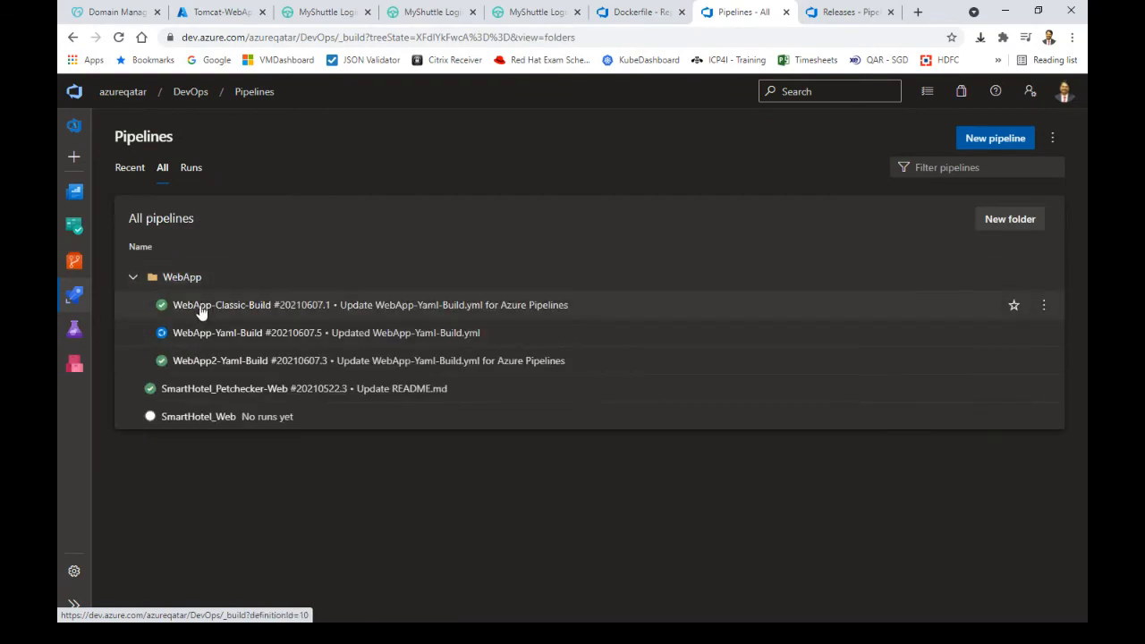
Edit WebApp-Classic-Build and check that its Push an image task uses the azureqatar registry
click(199, 306)
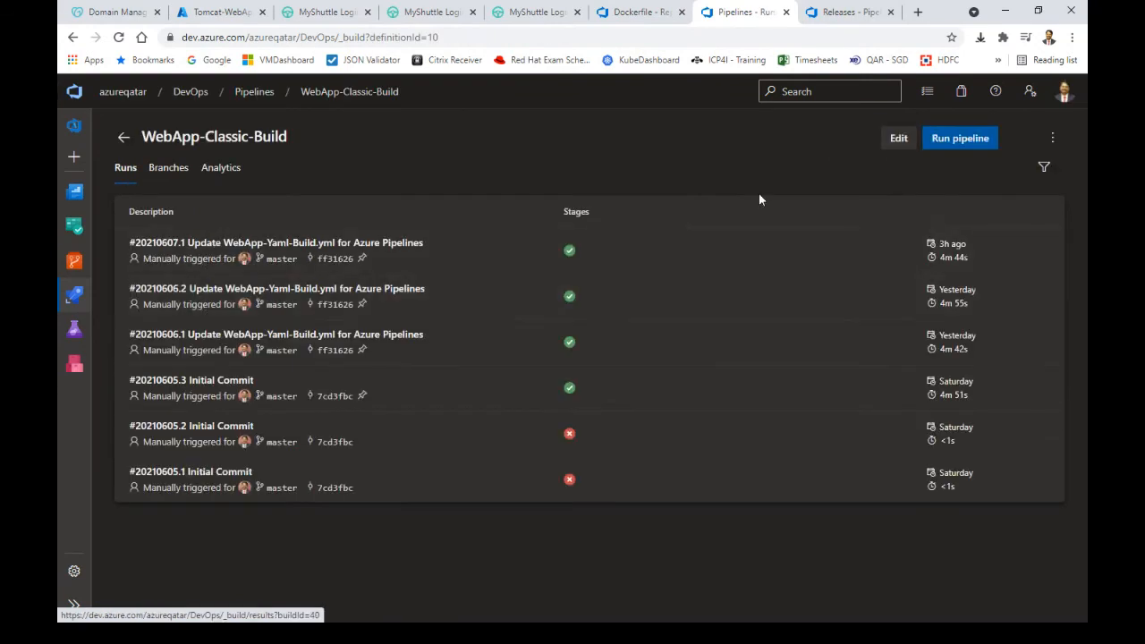
click(901, 146)
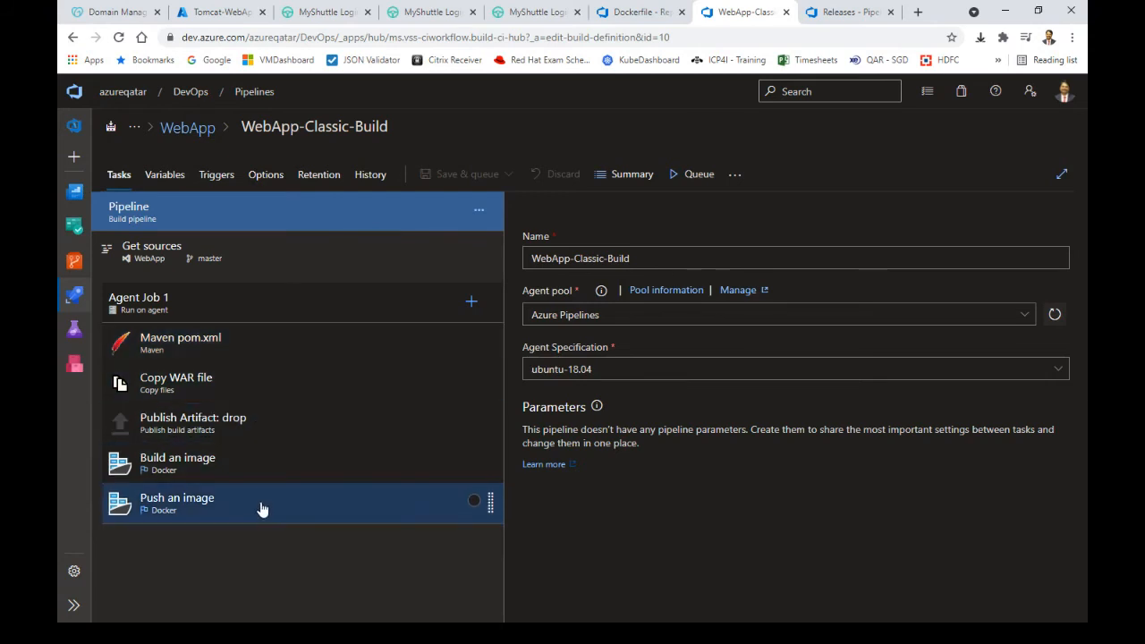
click(277, 517)
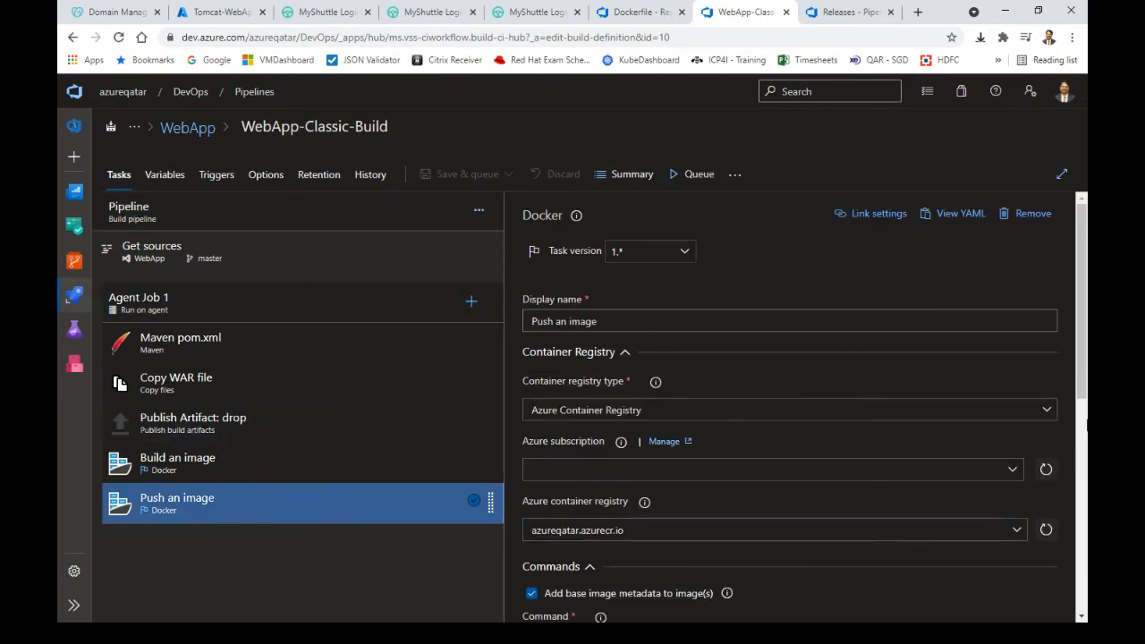
drag(1082, 387, 1085, 431)
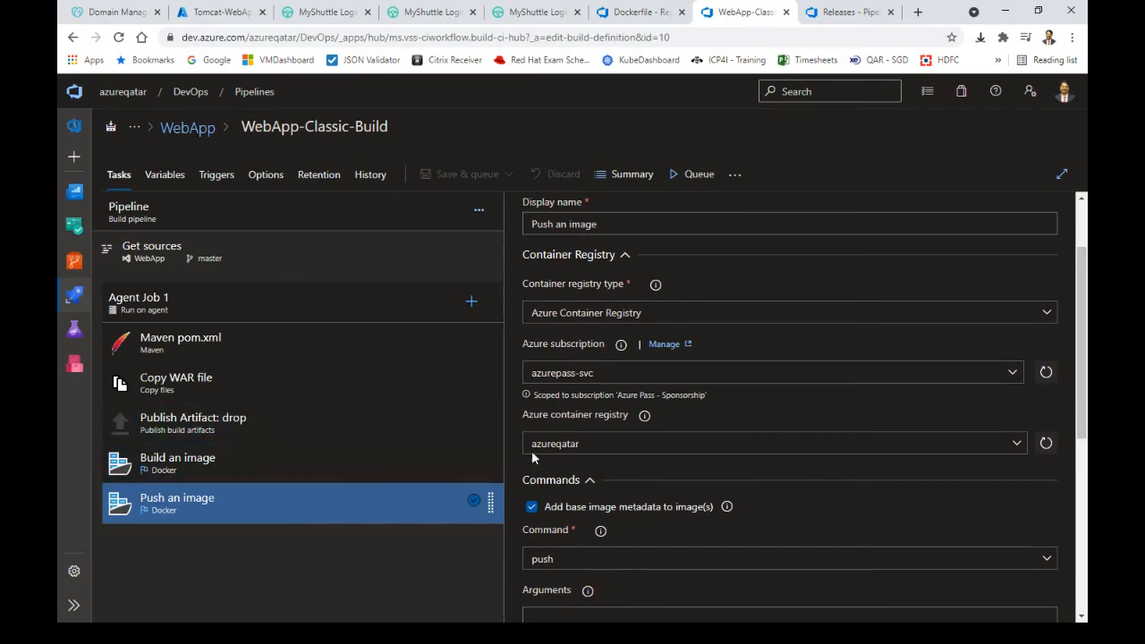
drag(601, 443, 521, 454)
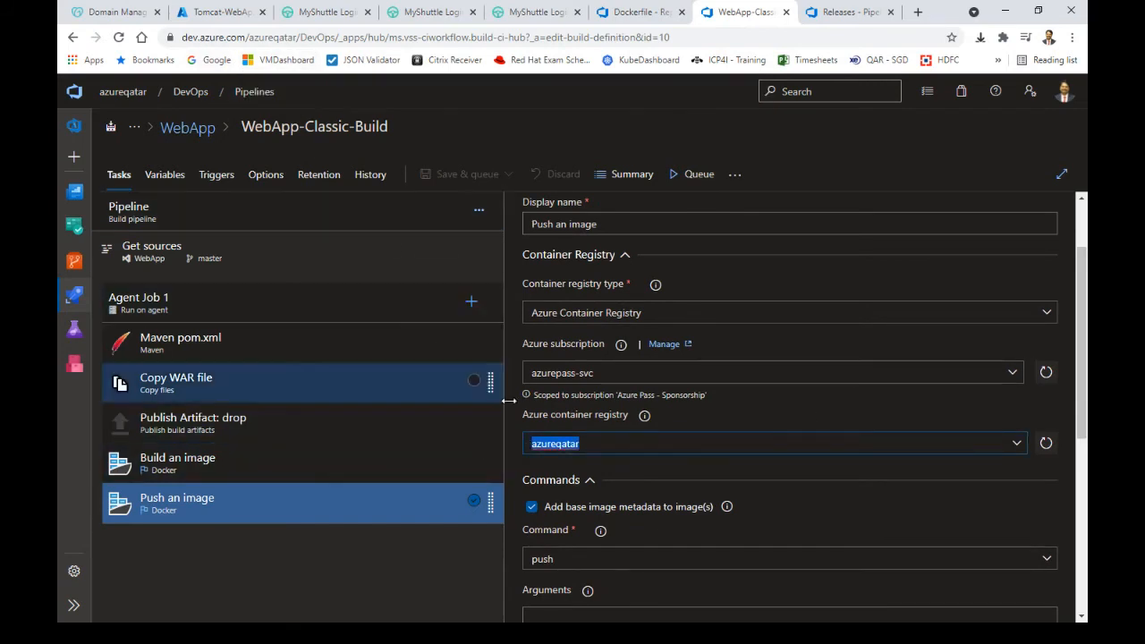
Go from Tomcat-WebApp up to the webapp-rg resource group, zoomed to 125%, listing every resource
click(235, 13)
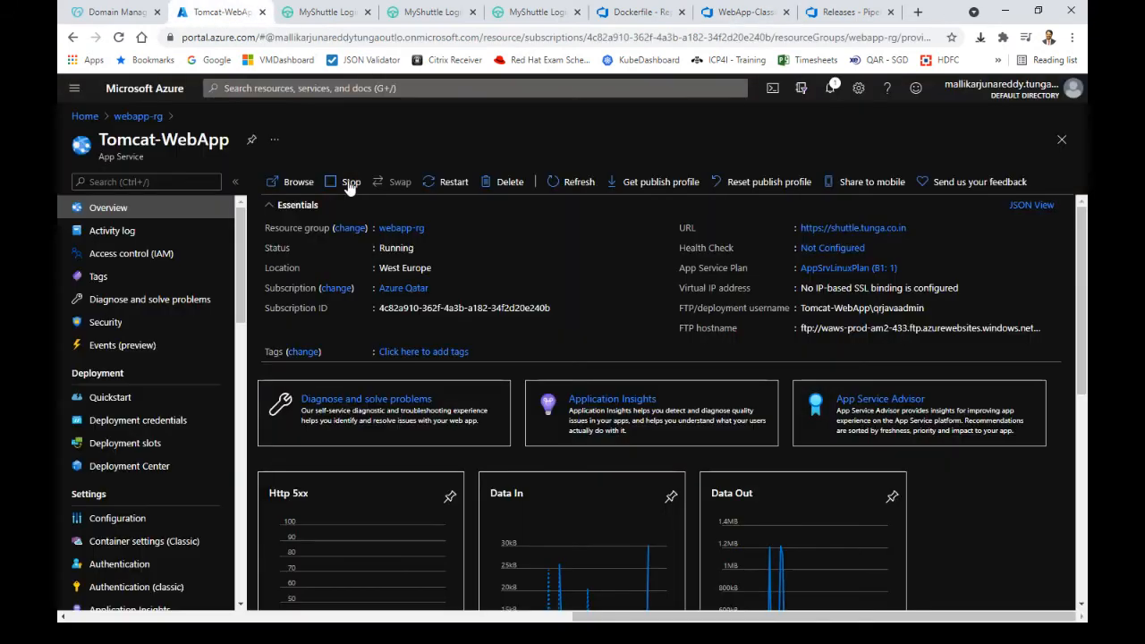
click(138, 116)
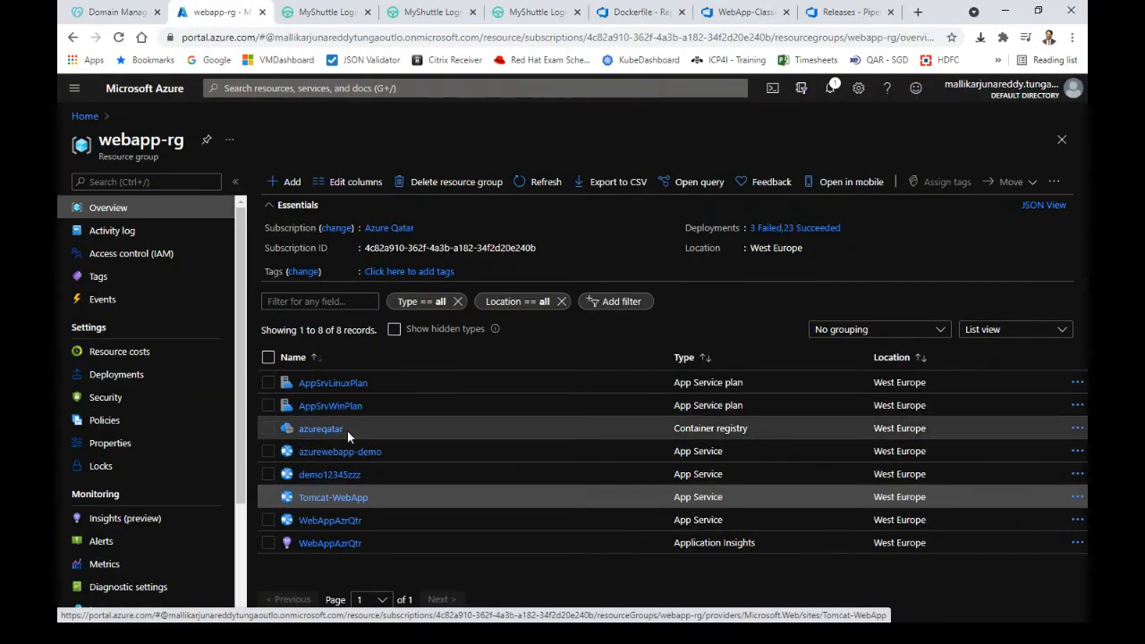
click(1072, 37)
click(1027, 170)
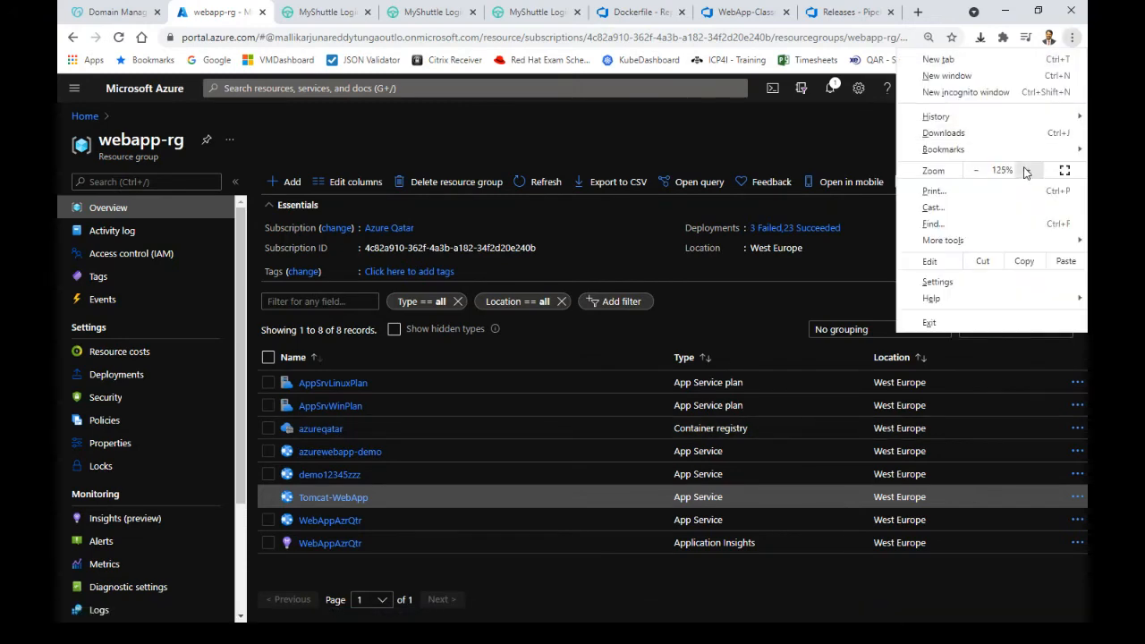
click(1028, 170)
click(333, 255)
click(320, 237)
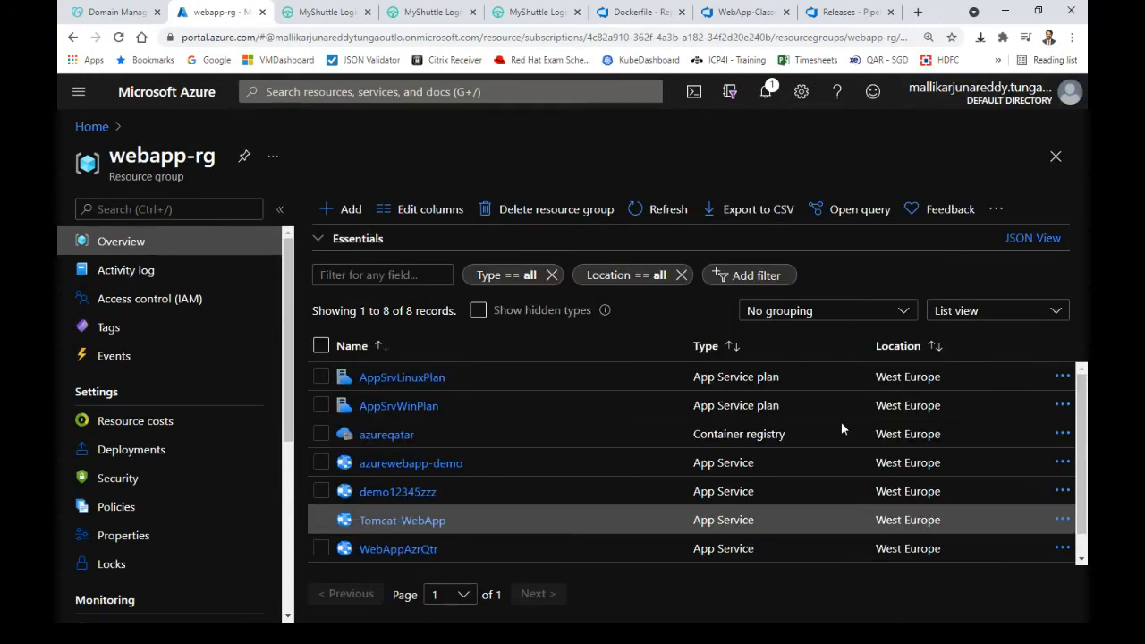
Open the azureqatar container registry's Repositories page
click(388, 438)
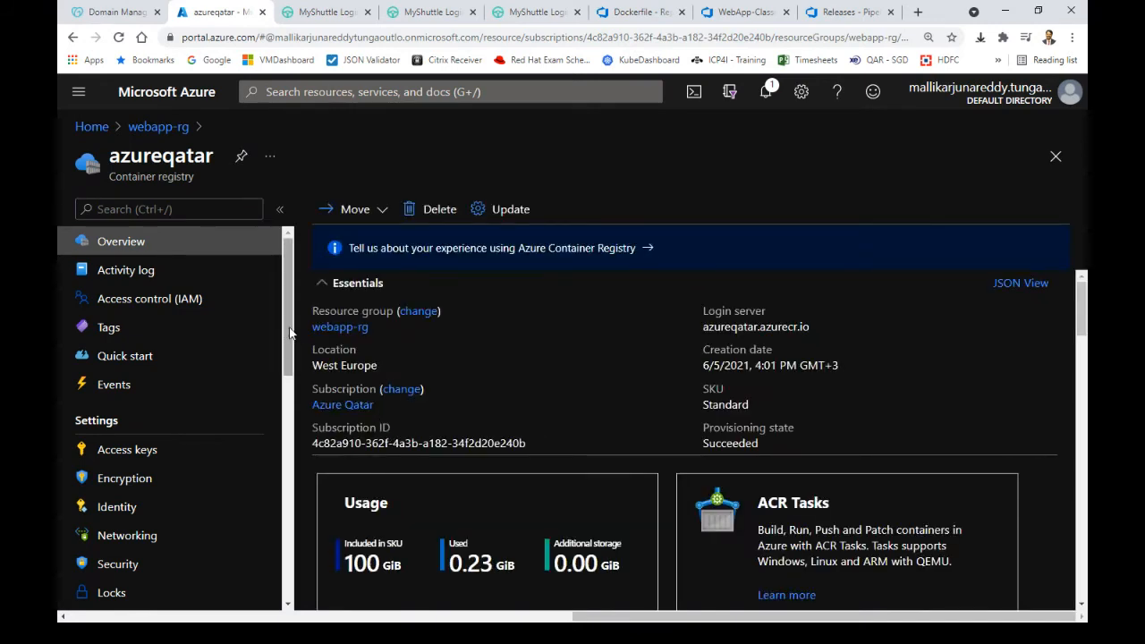
scroll(289, 334, down, 2)
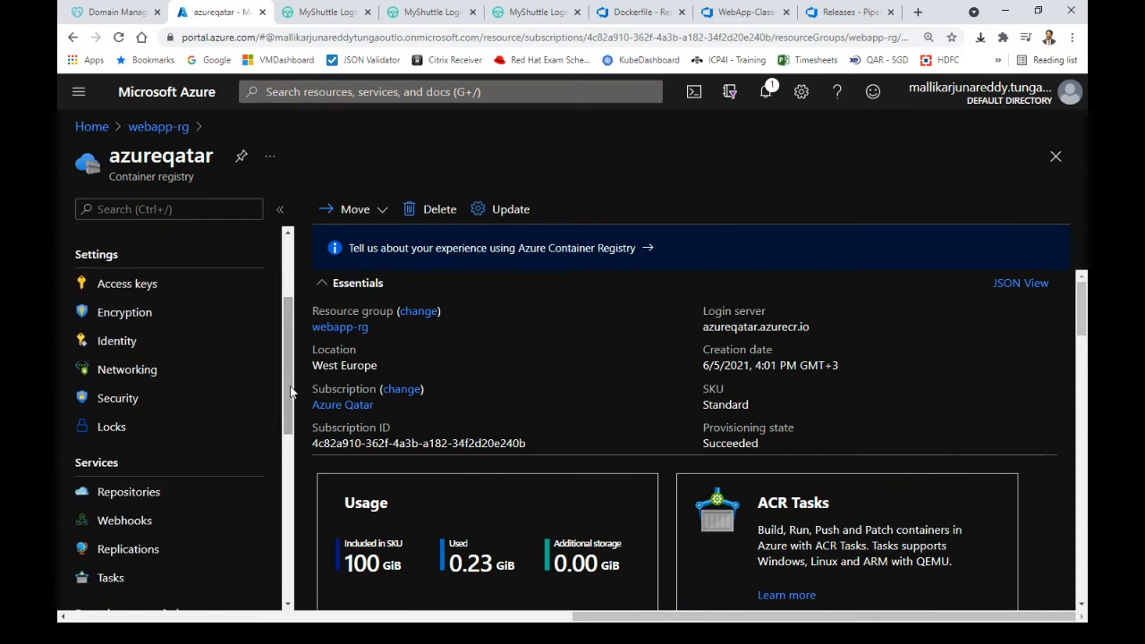
click(228, 492)
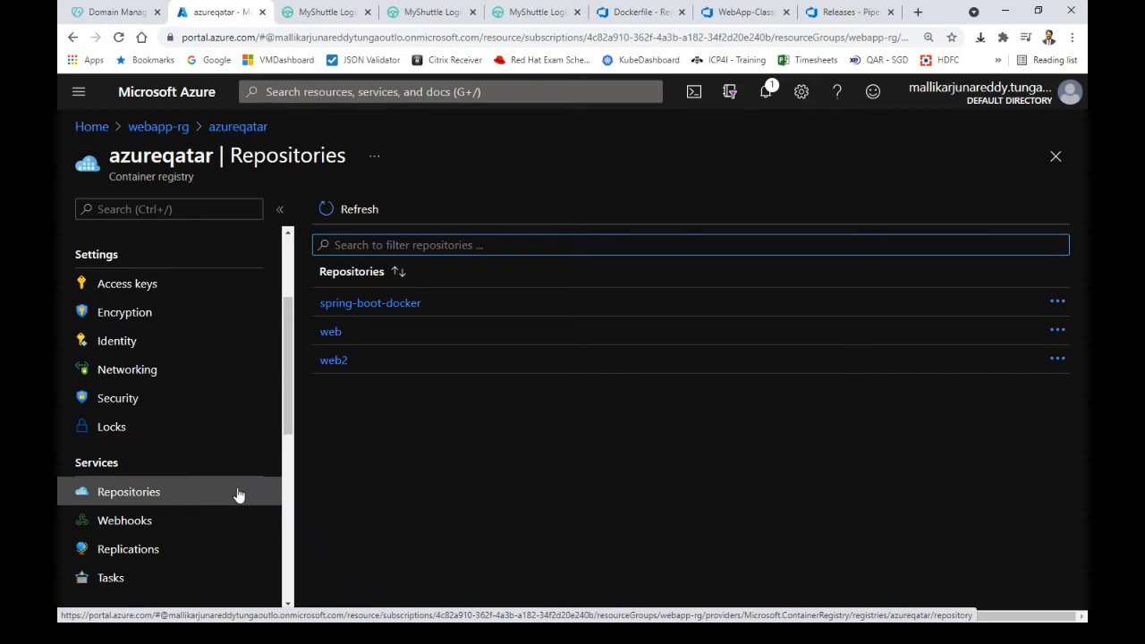
View the web repository's tags, highlight its name, then return to the WebApp-Classic-Build editor
click(332, 333)
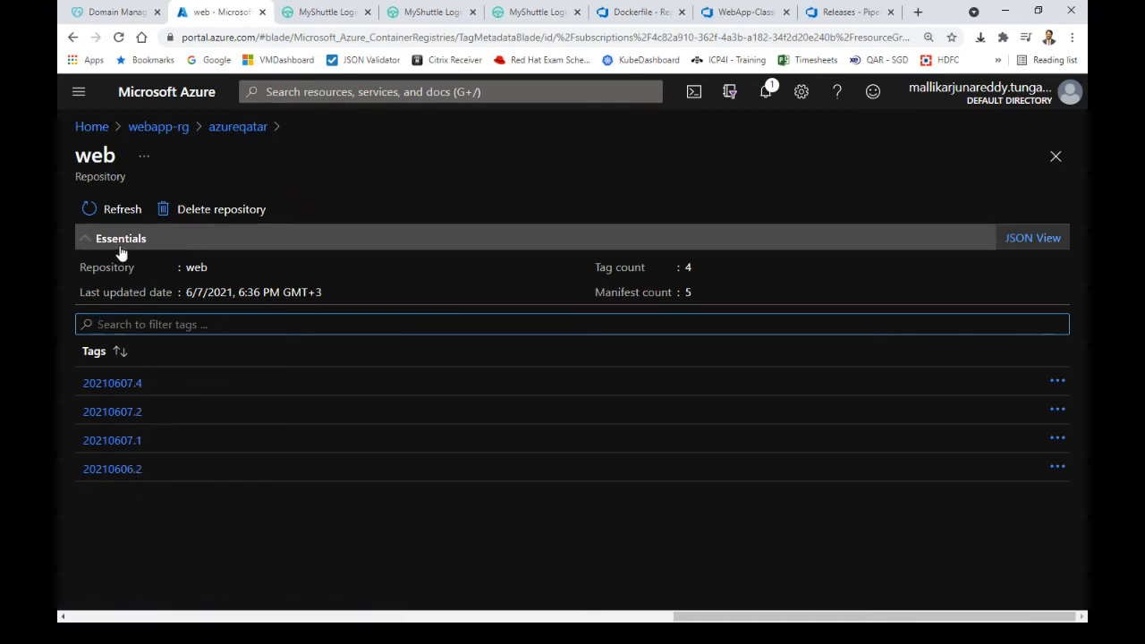
drag(185, 267, 205, 266)
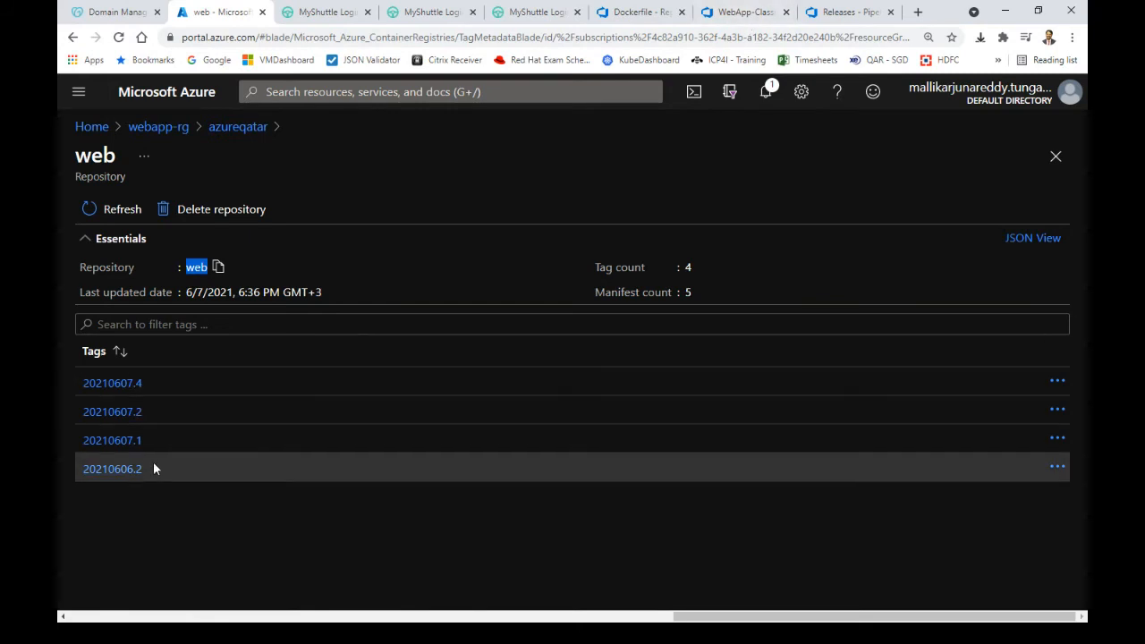
click(732, 14)
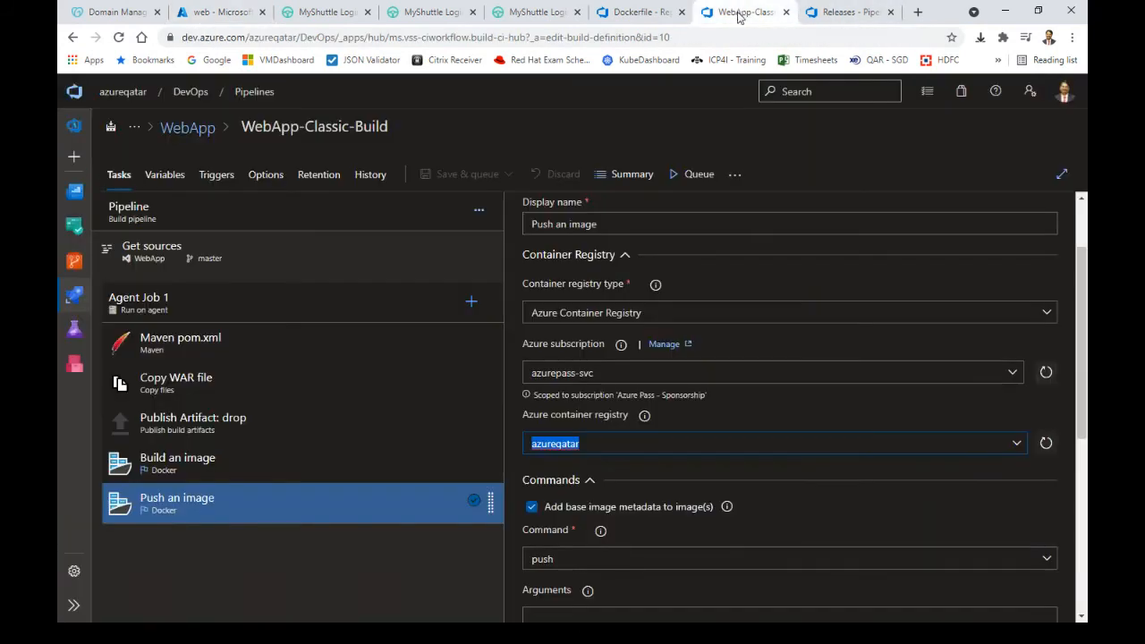
Open the pipelines list in a new tab and edit the WebApp-Yaml-Build YAML
mouse_move(74, 301)
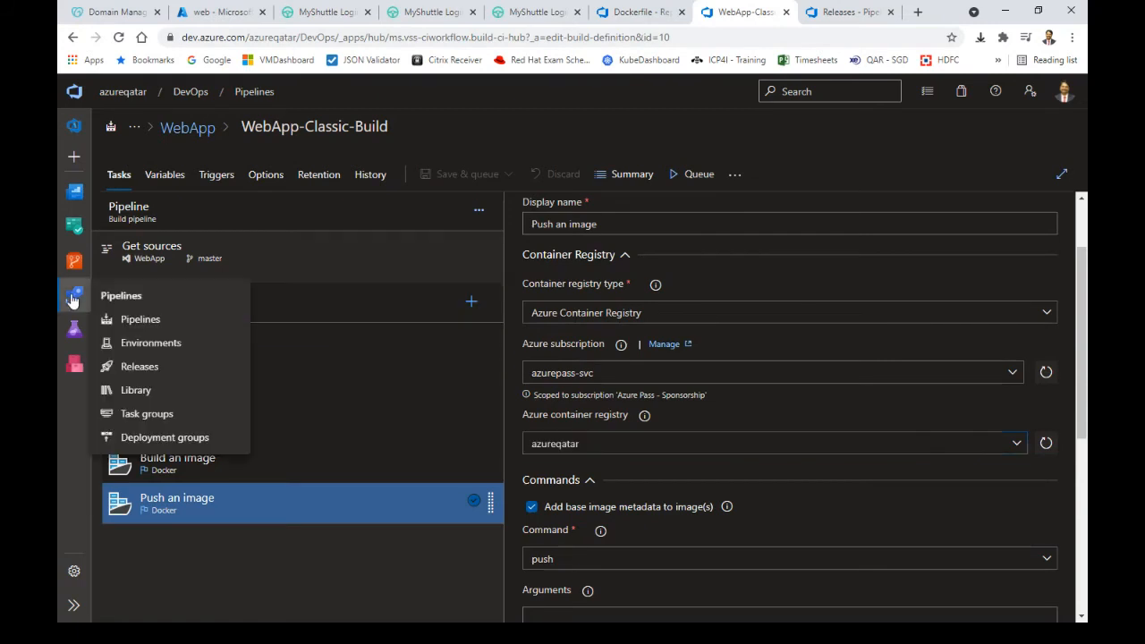
right_click(130, 320)
click(184, 330)
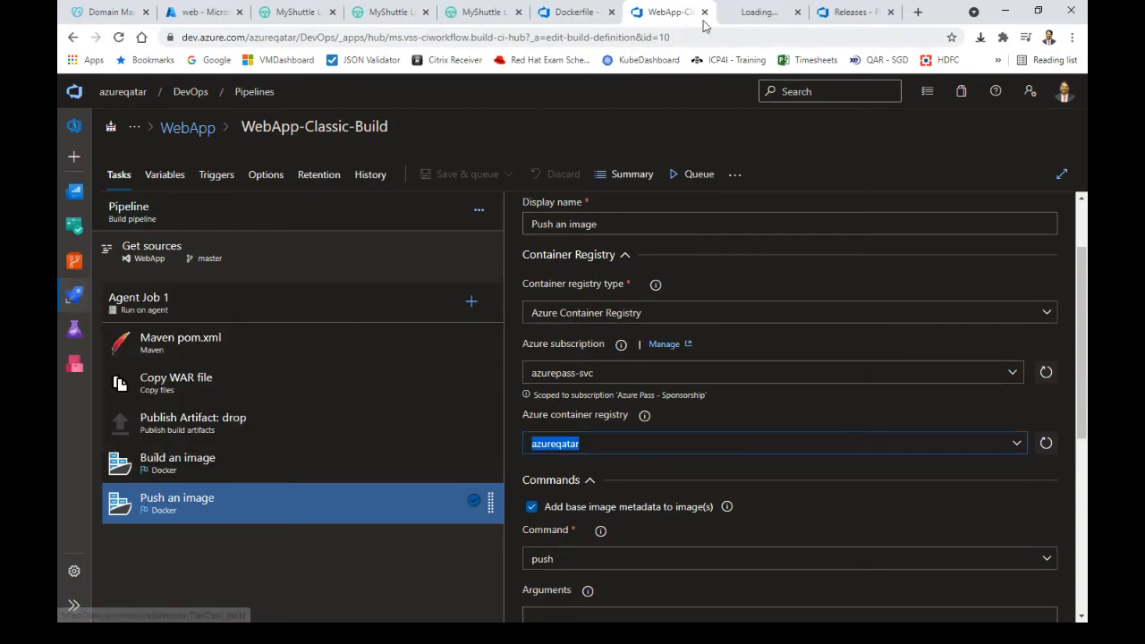
click(756, 16)
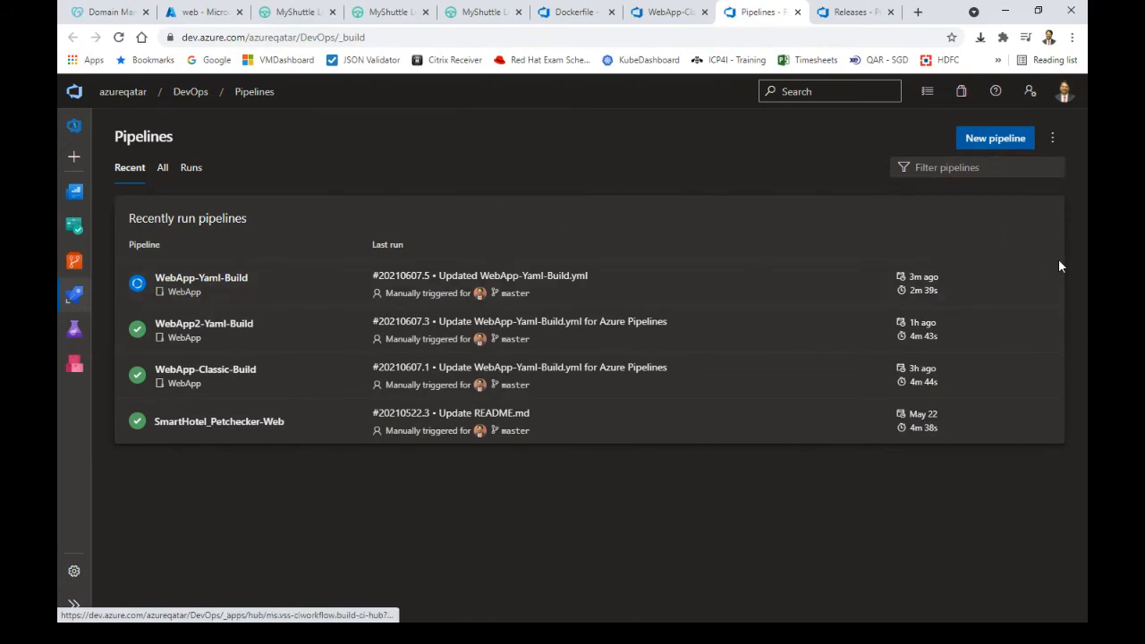
click(1044, 283)
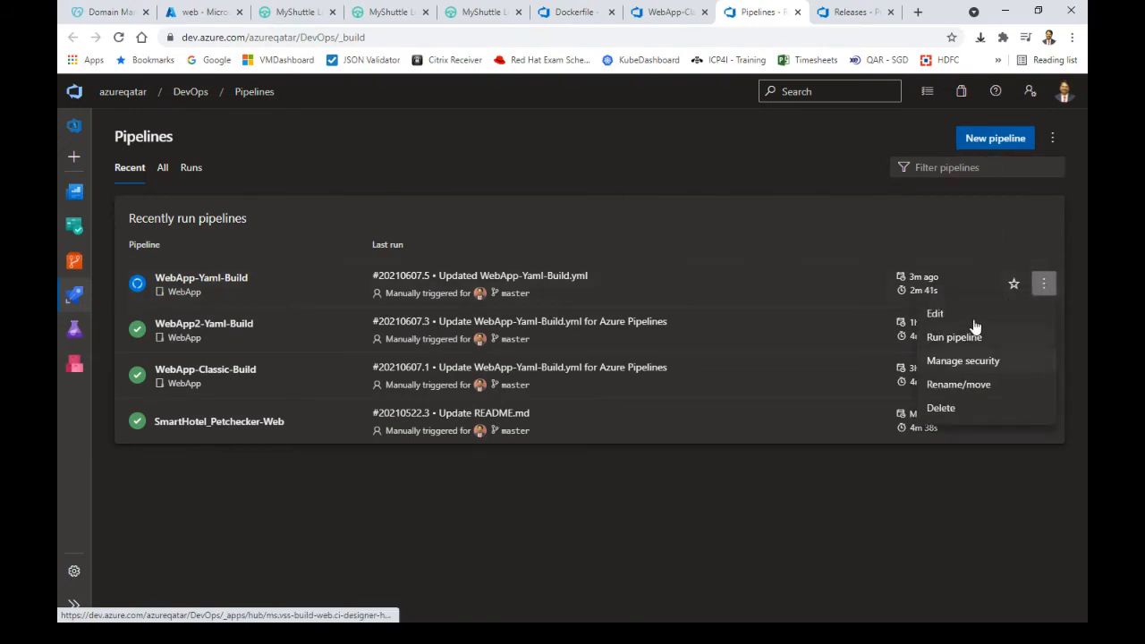
click(973, 320)
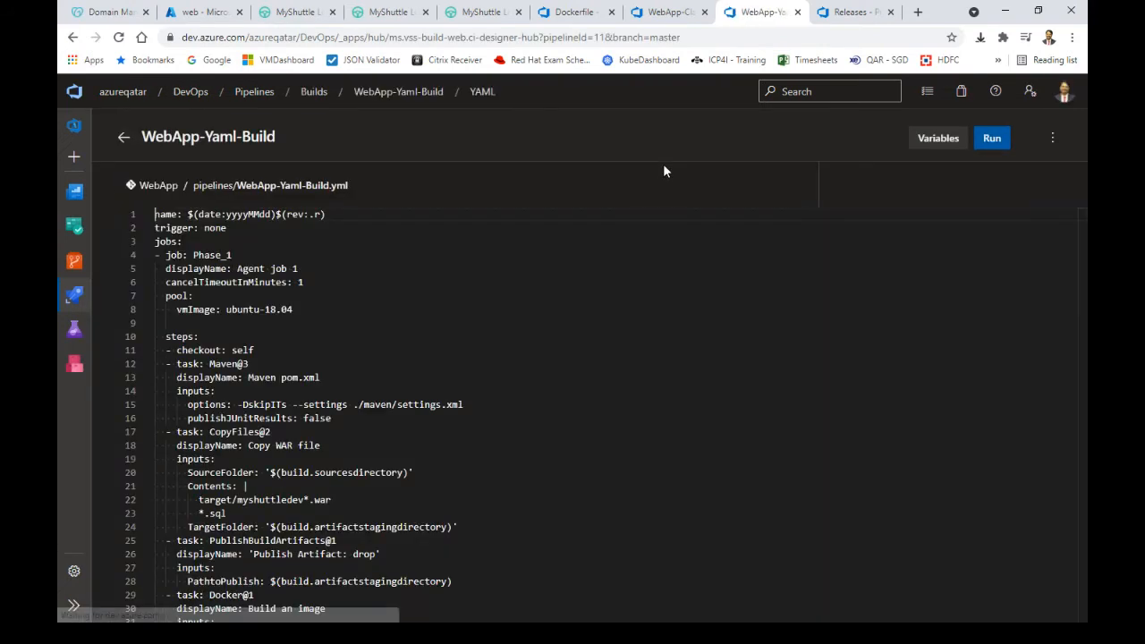
Inspect the $(date:yyyyMMdd)$(rev:.r) run name format and scroll down to the Docker tasks
click(371, 212)
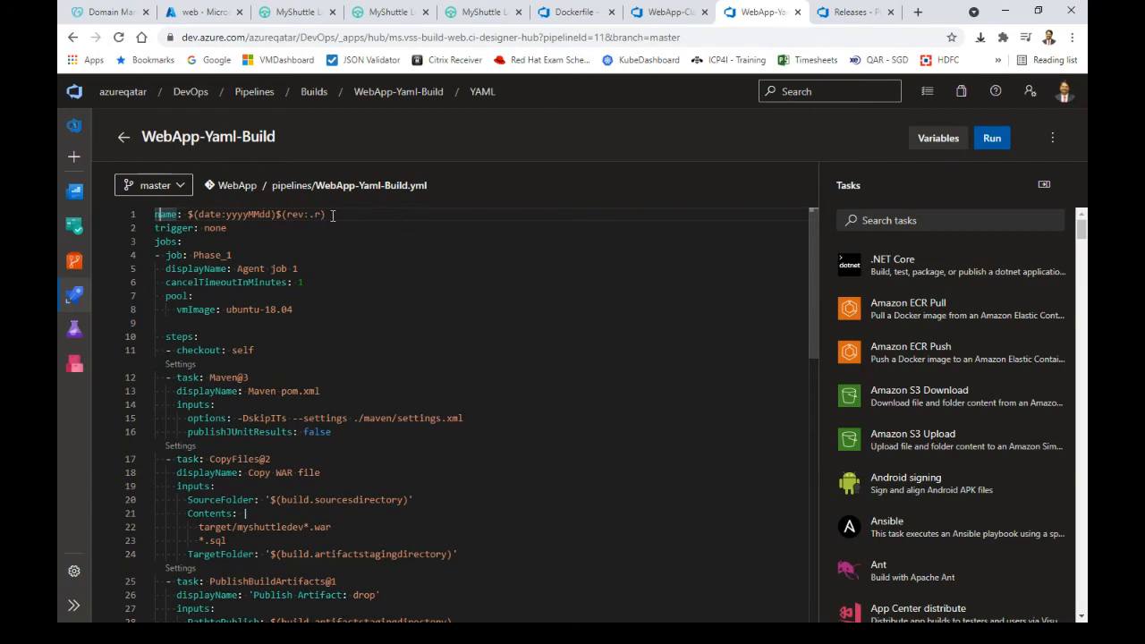
drag(332, 214, 187, 212)
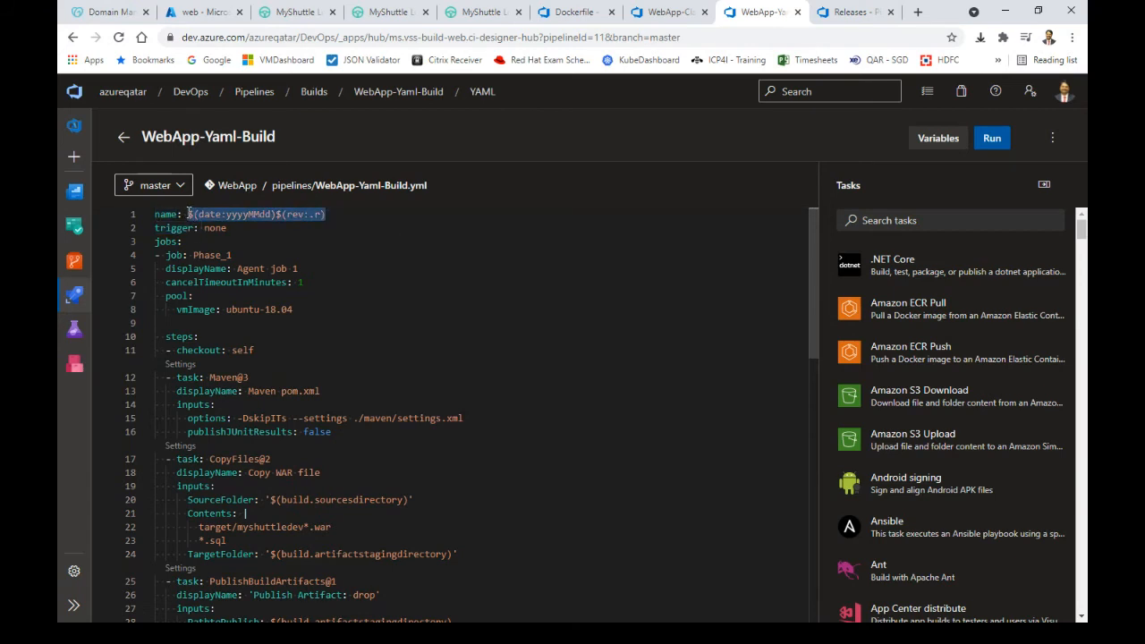
click(248, 227)
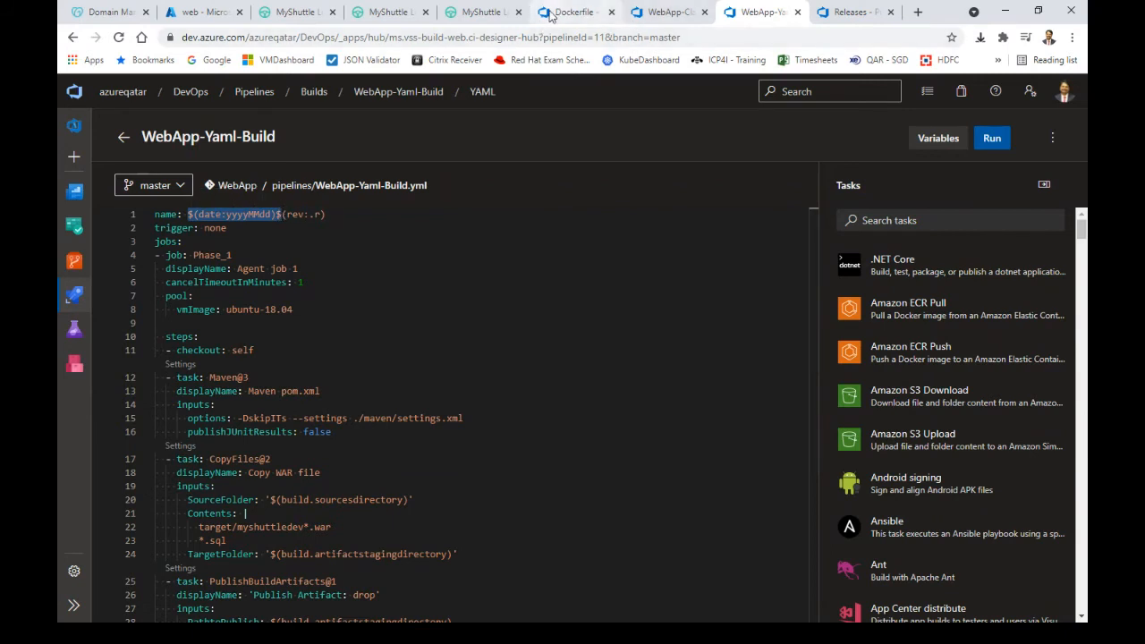
click(206, 12)
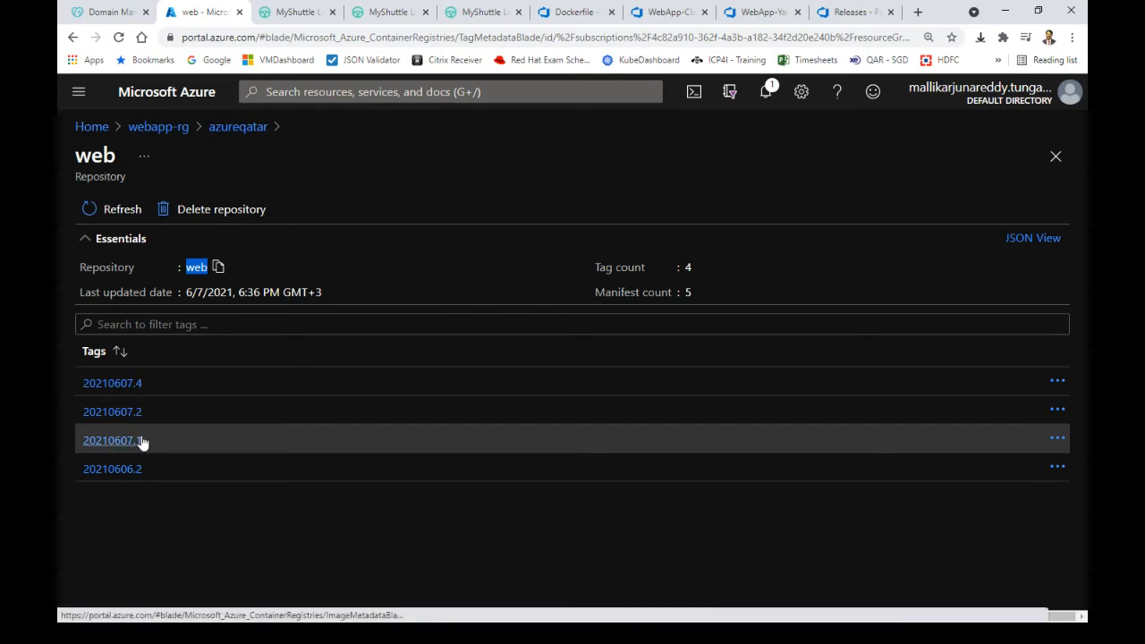
click(832, 13)
click(739, 13)
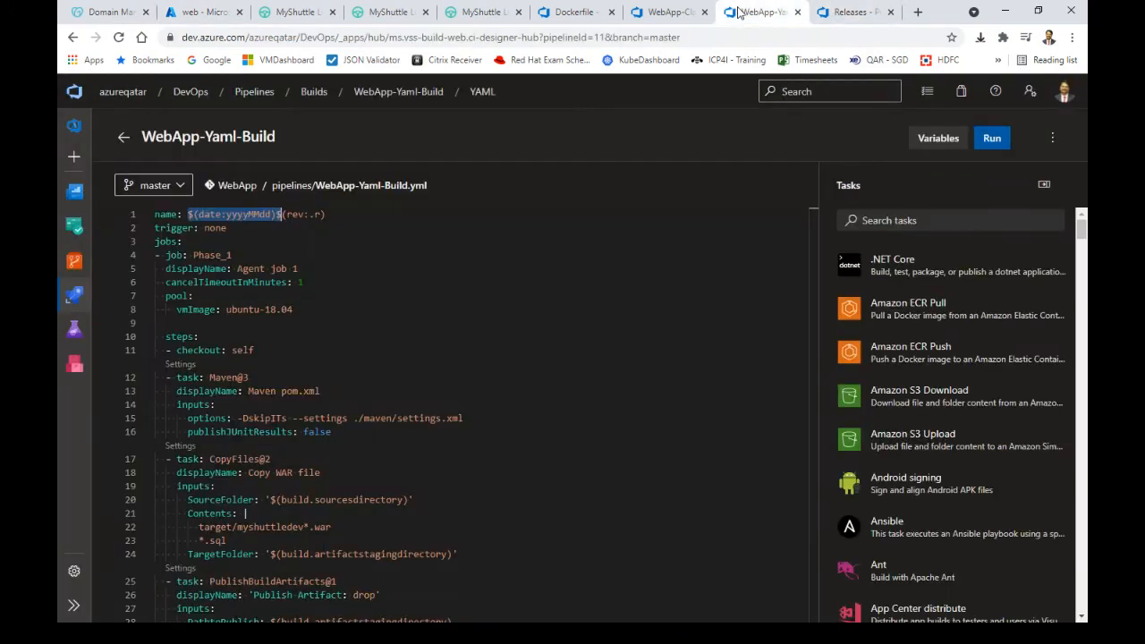
click(343, 221)
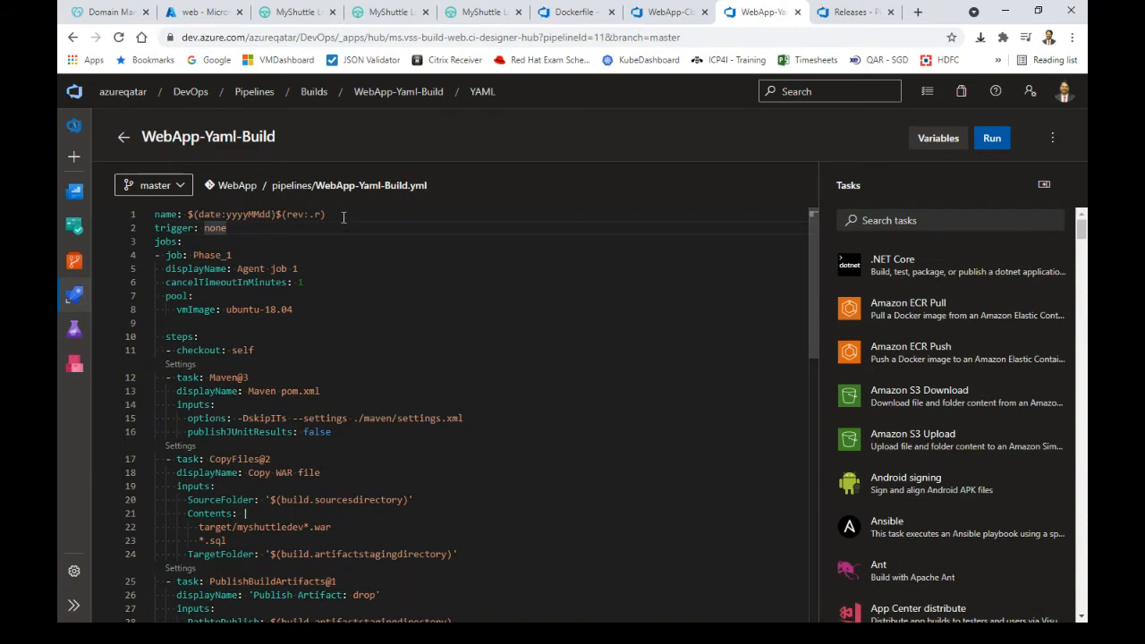
double_click(166, 214)
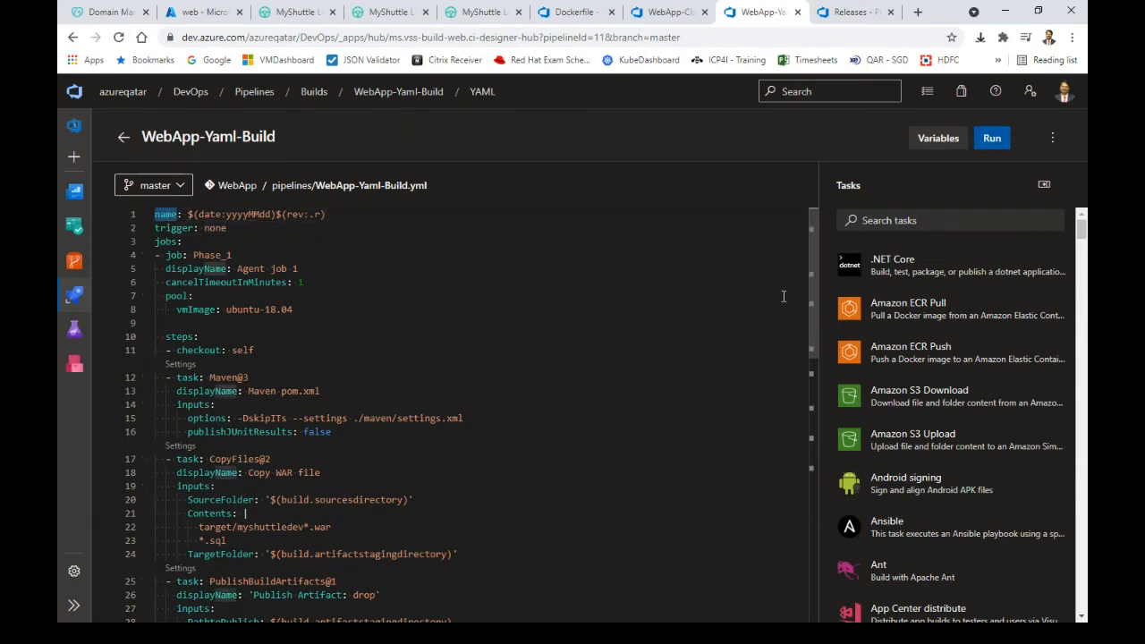
drag(812, 272, 798, 419)
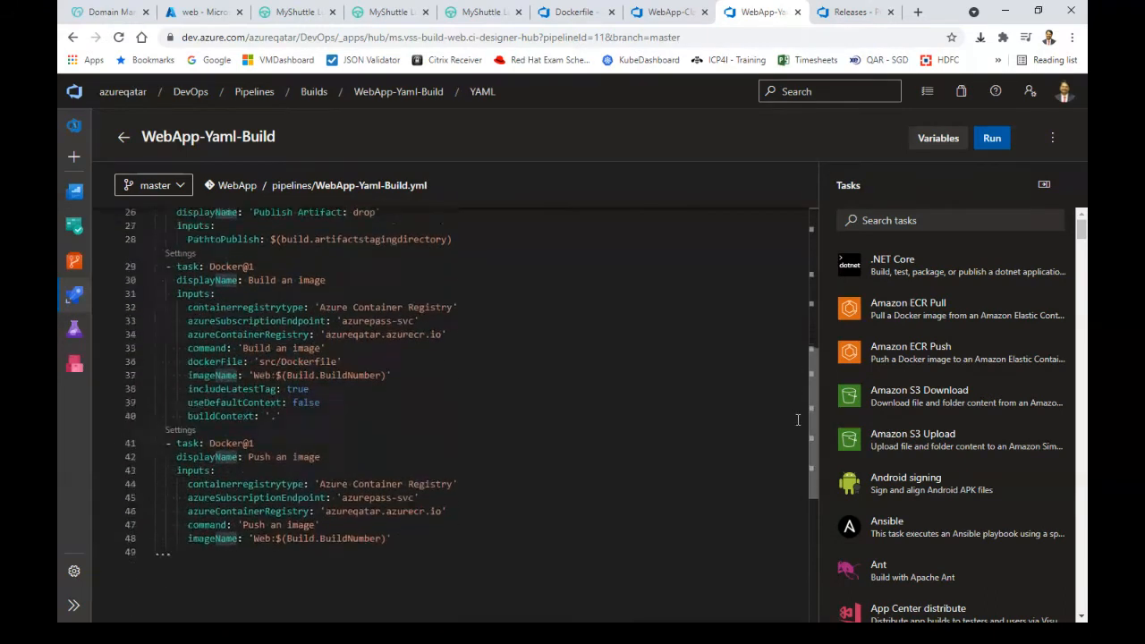
Compare the push task's $(Build.BuildNumber) image tag with the tags in the registry's web repository
scroll(770, 409, down, 1)
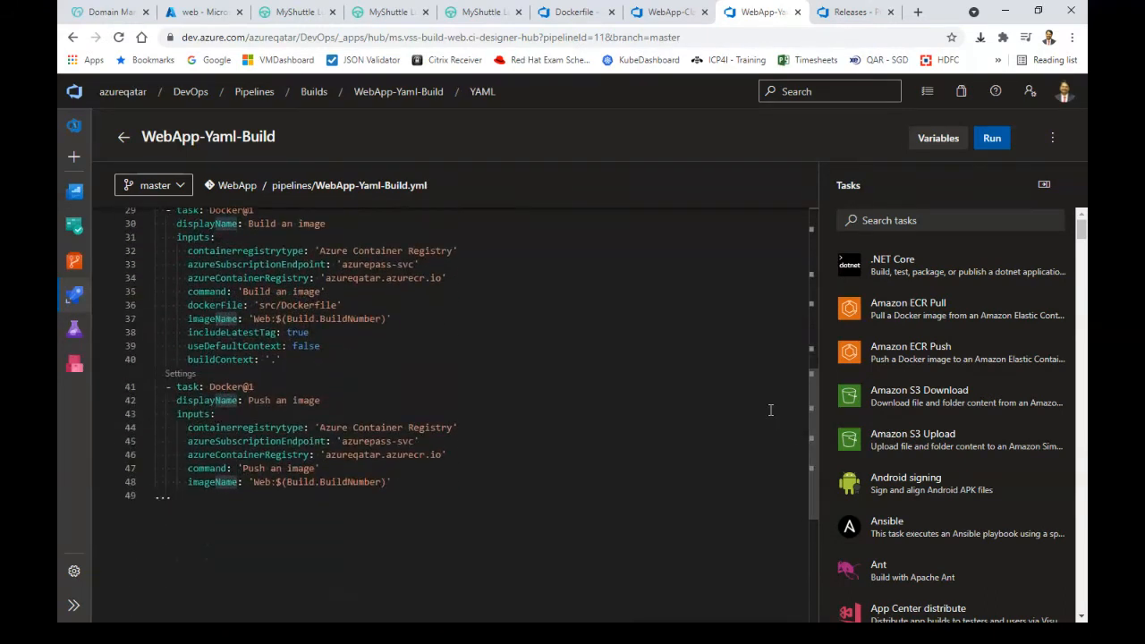
click(310, 483)
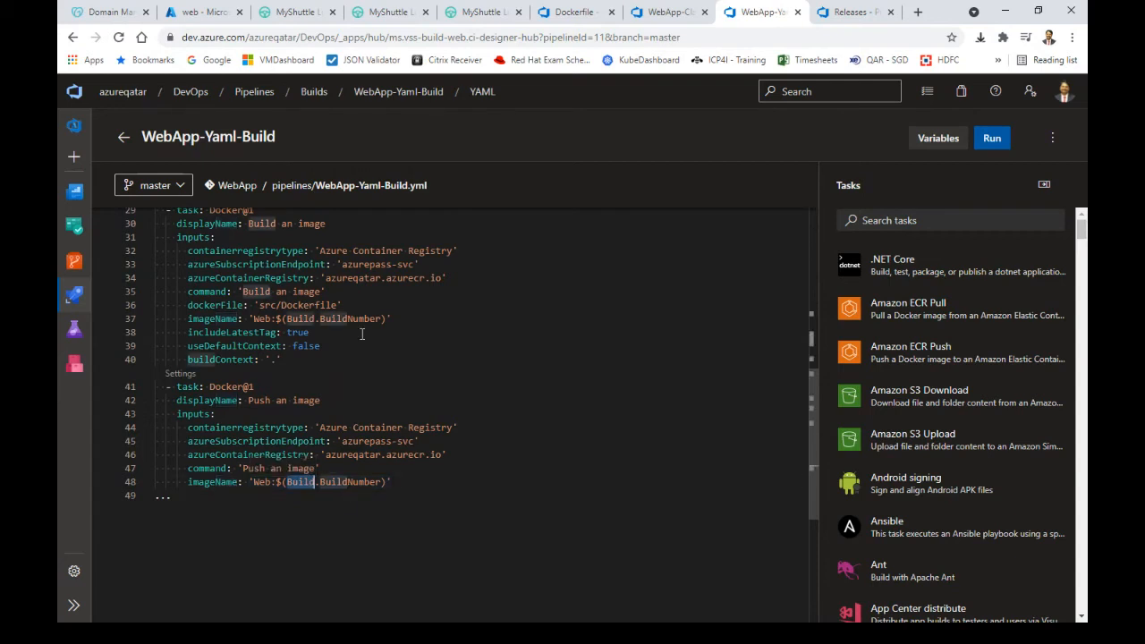
drag(392, 319, 255, 318)
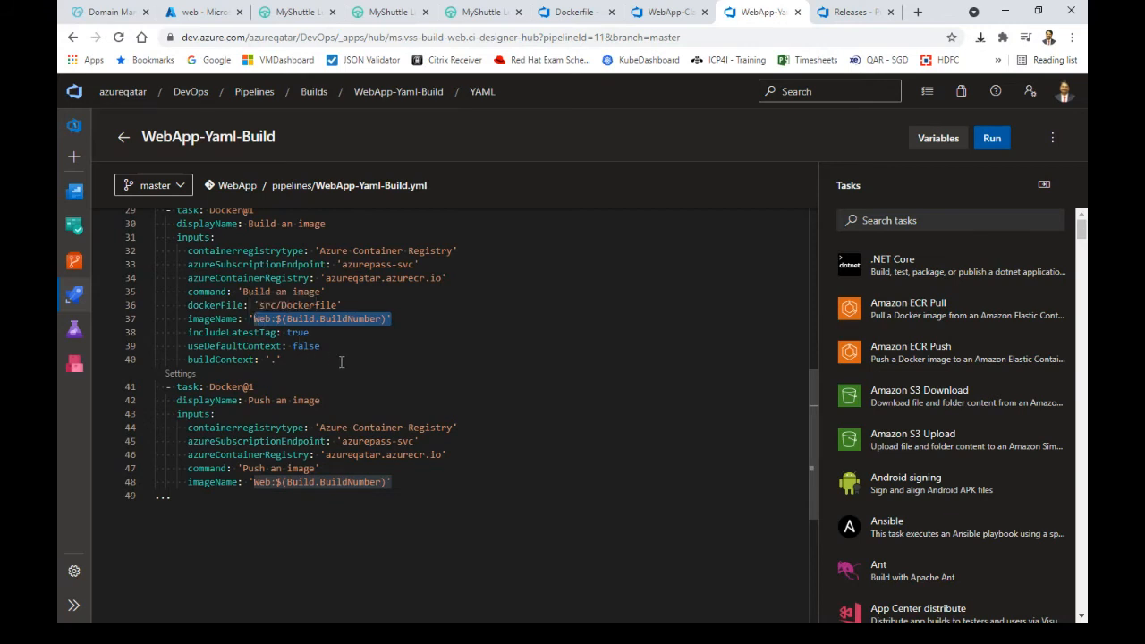
click(258, 319)
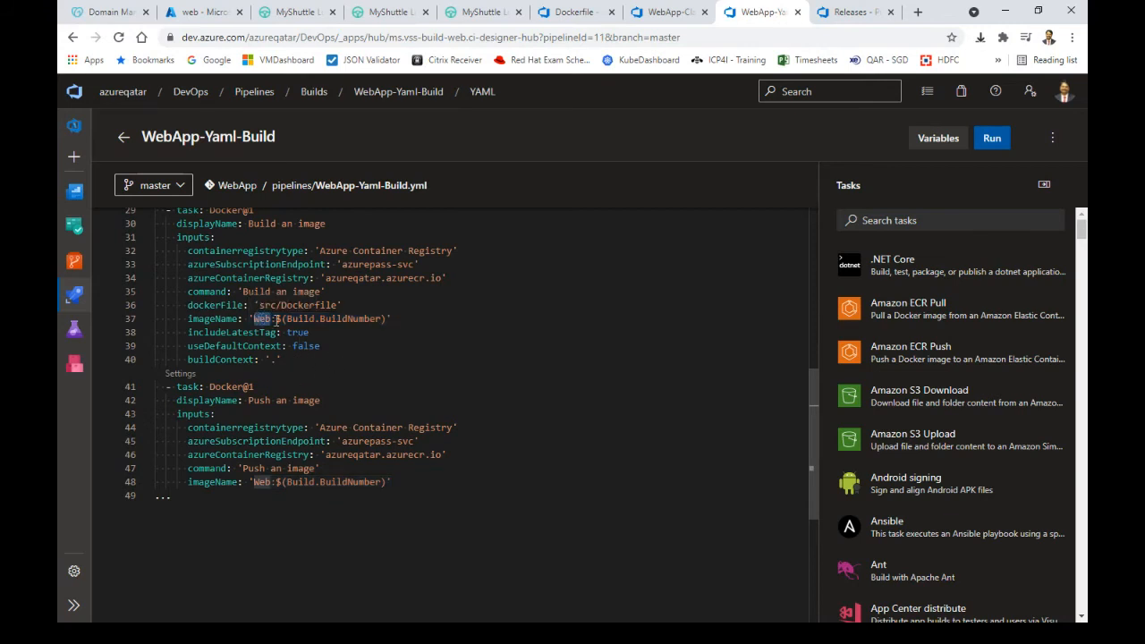
drag(278, 319, 387, 320)
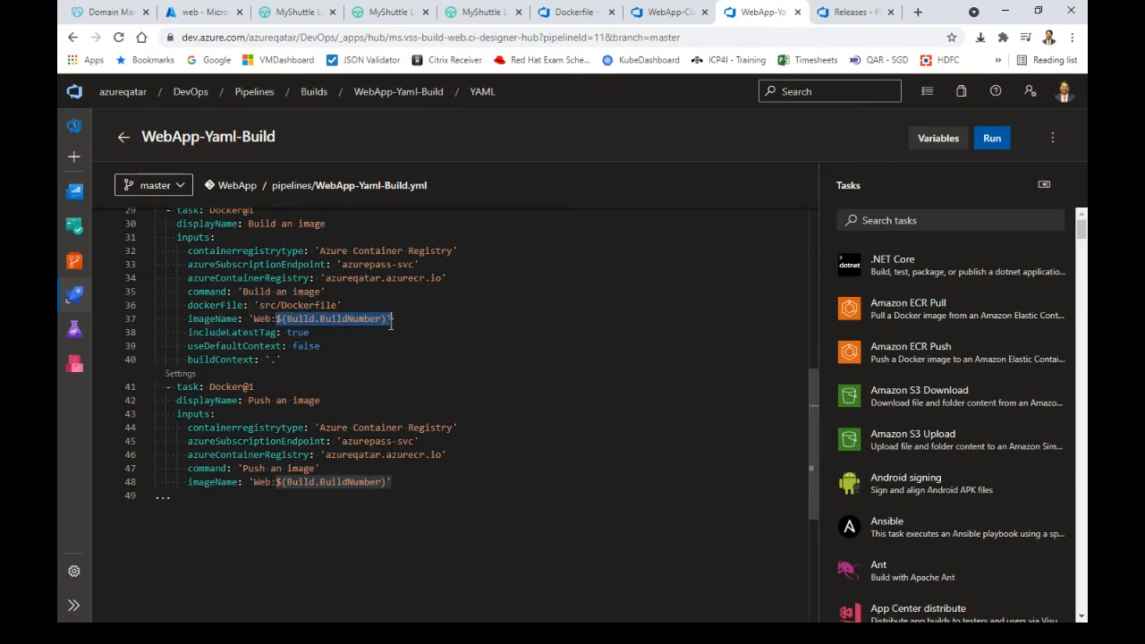
click(199, 12)
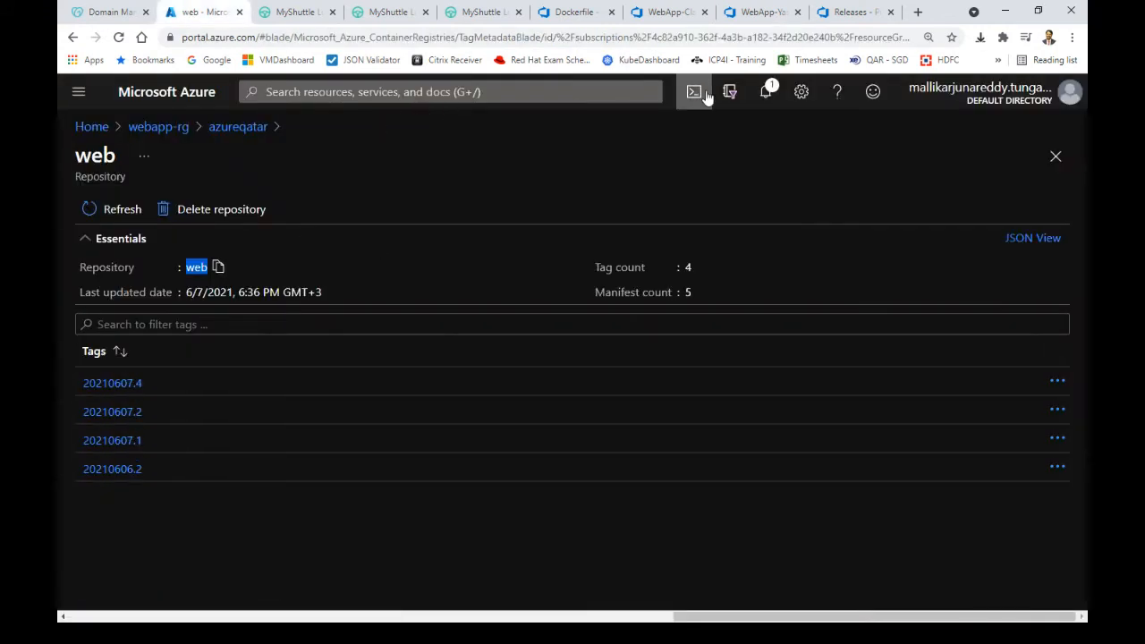
click(755, 13)
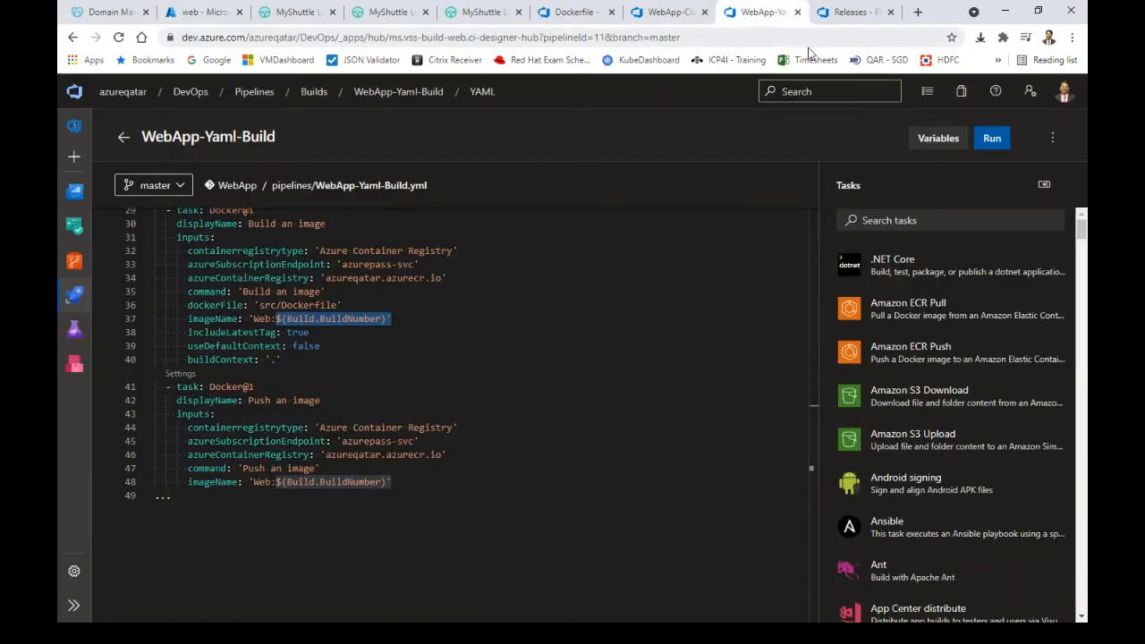
Leave the YAML editor and bring up the WebApp-Release releases list
click(123, 137)
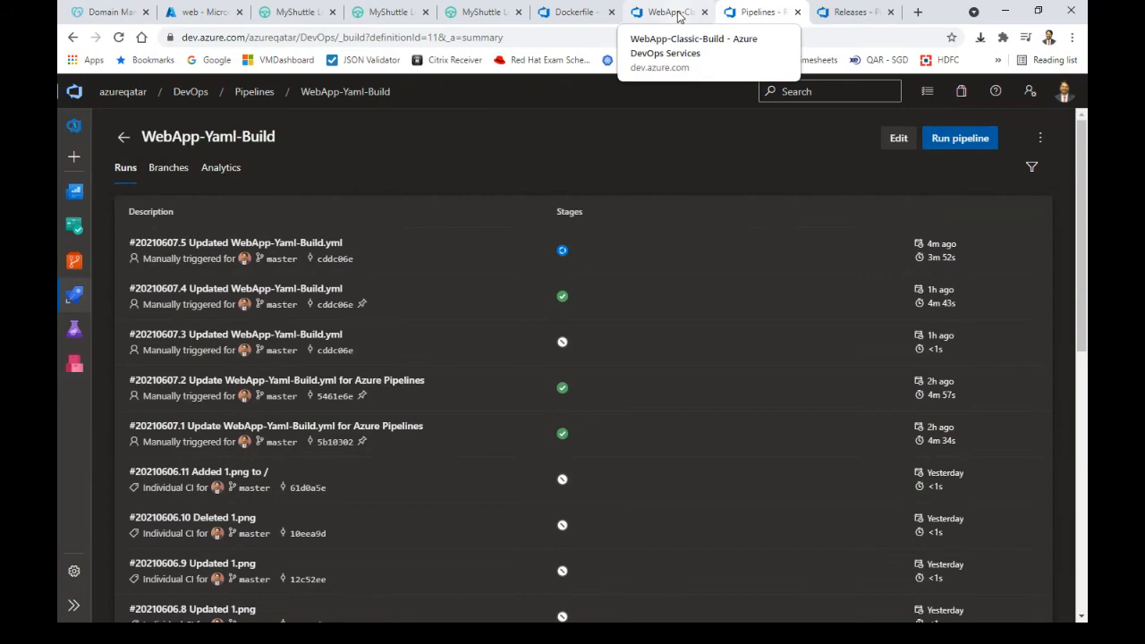
click(677, 12)
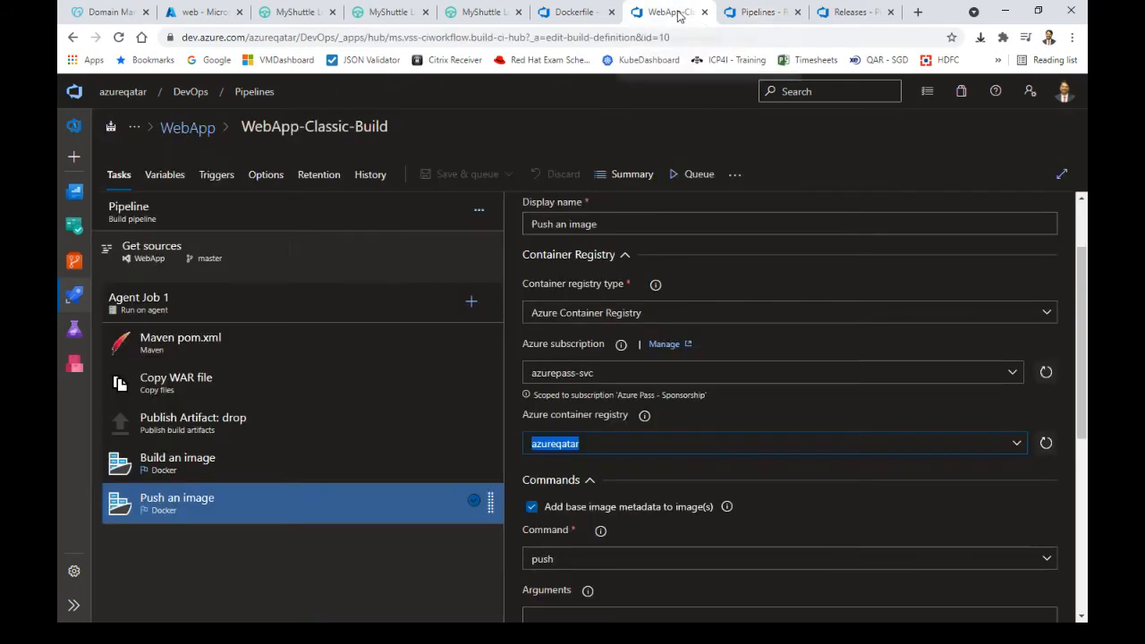
click(755, 12)
click(836, 13)
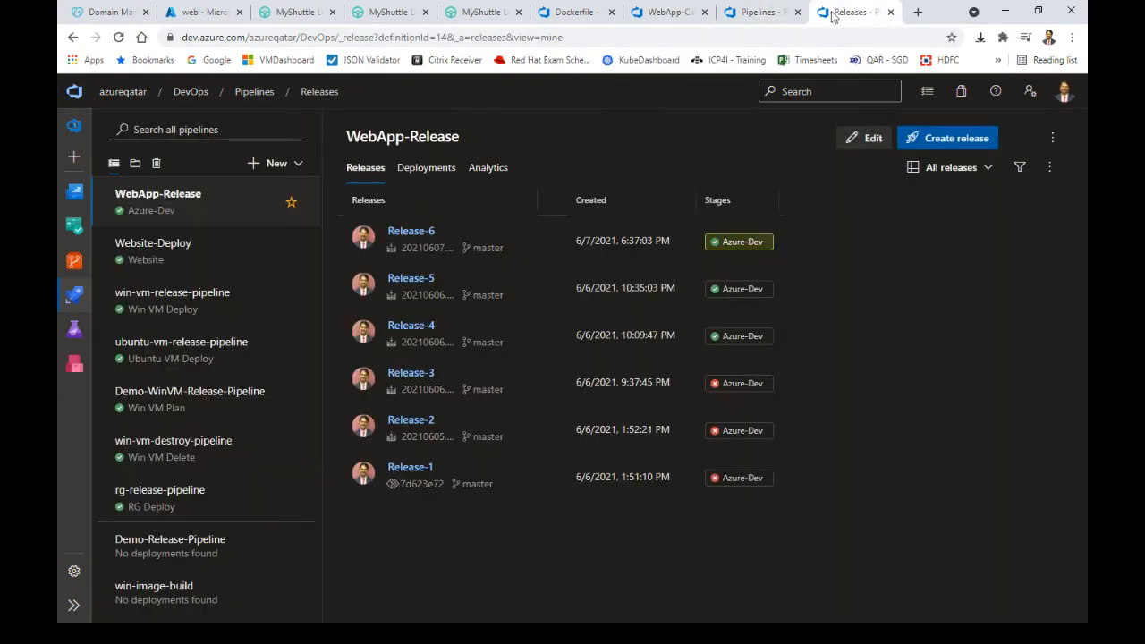
Open the job log of run #20210607.5 and follow the image push progress
click(761, 13)
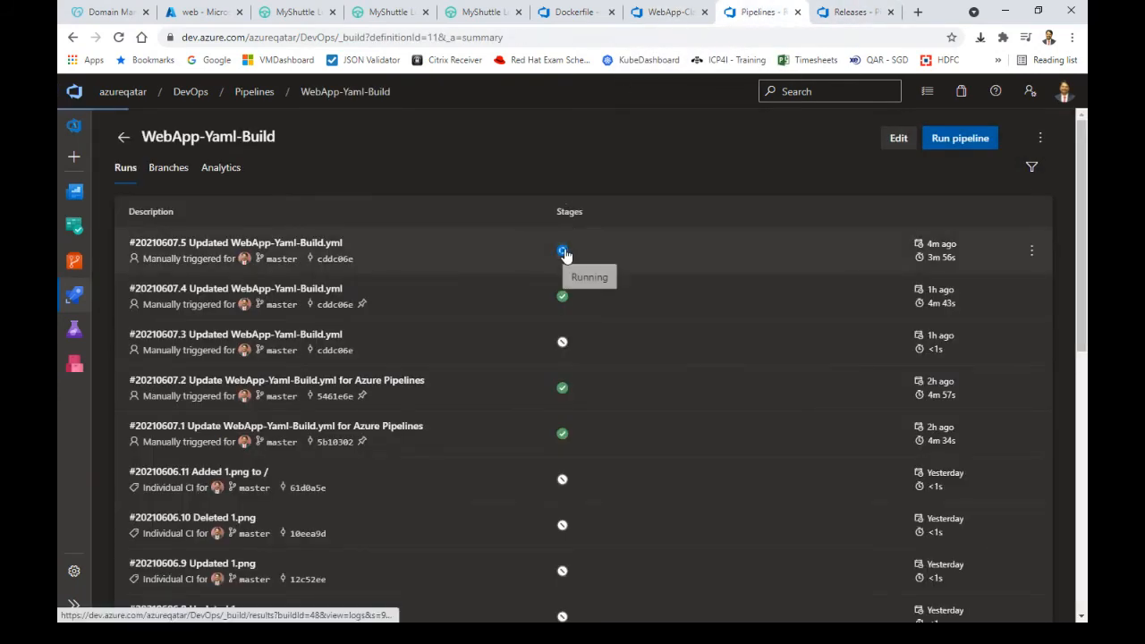
click(564, 253)
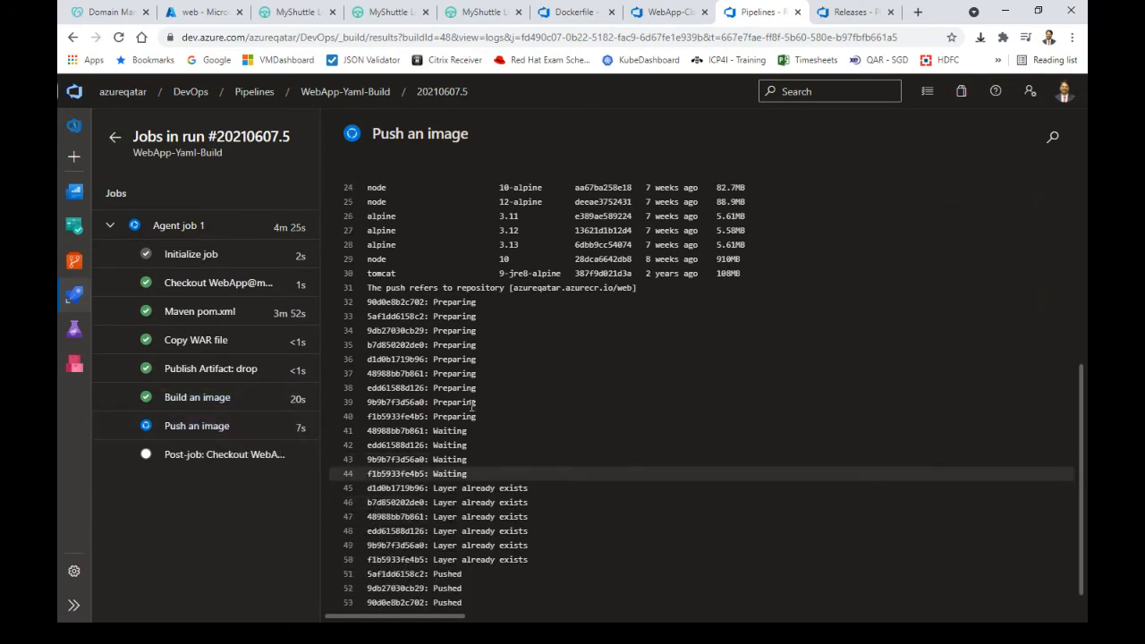
drag(386, 287, 569, 571)
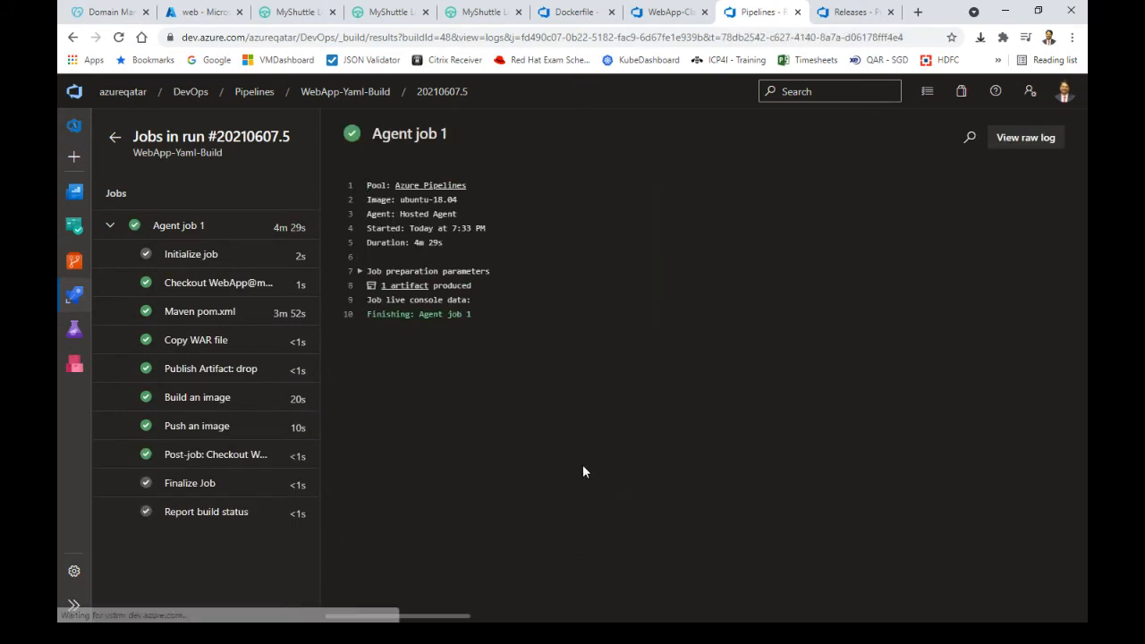
Confirm in the Push an image log that tag 20210607.5 was pushed to azureqatar.azurecr.io
click(211, 436)
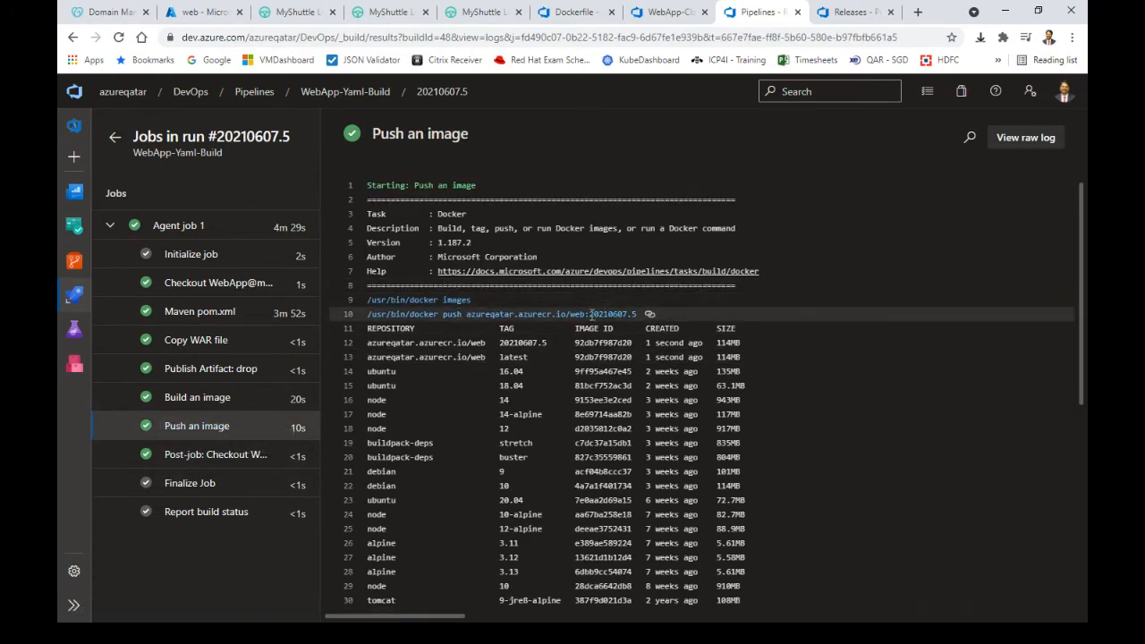
drag(590, 313, 633, 318)
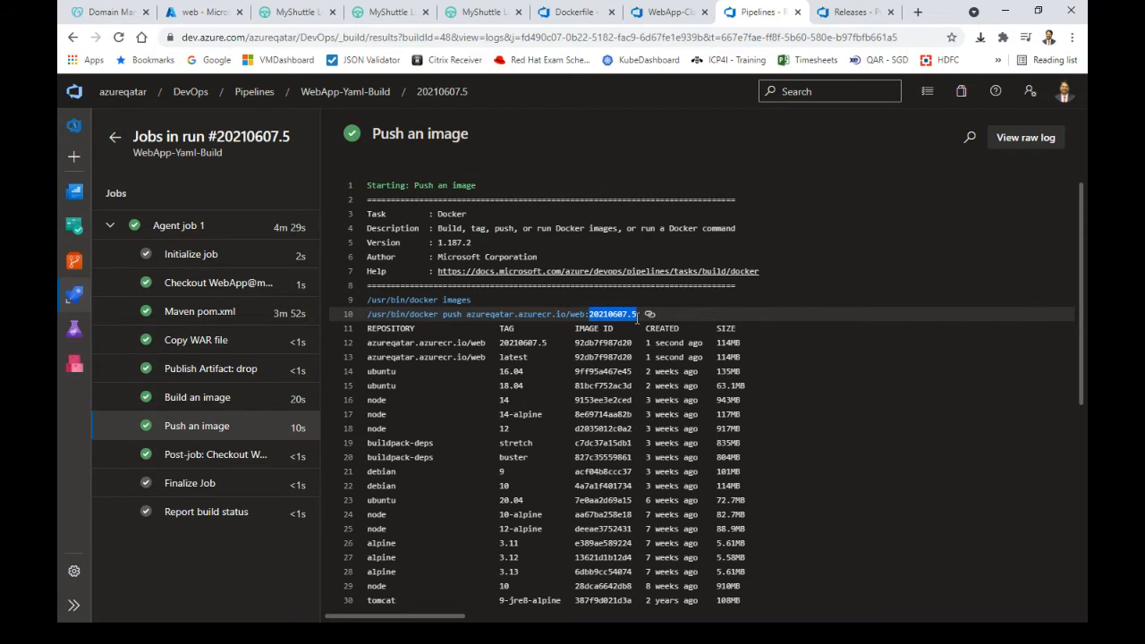
drag(467, 315, 631, 315)
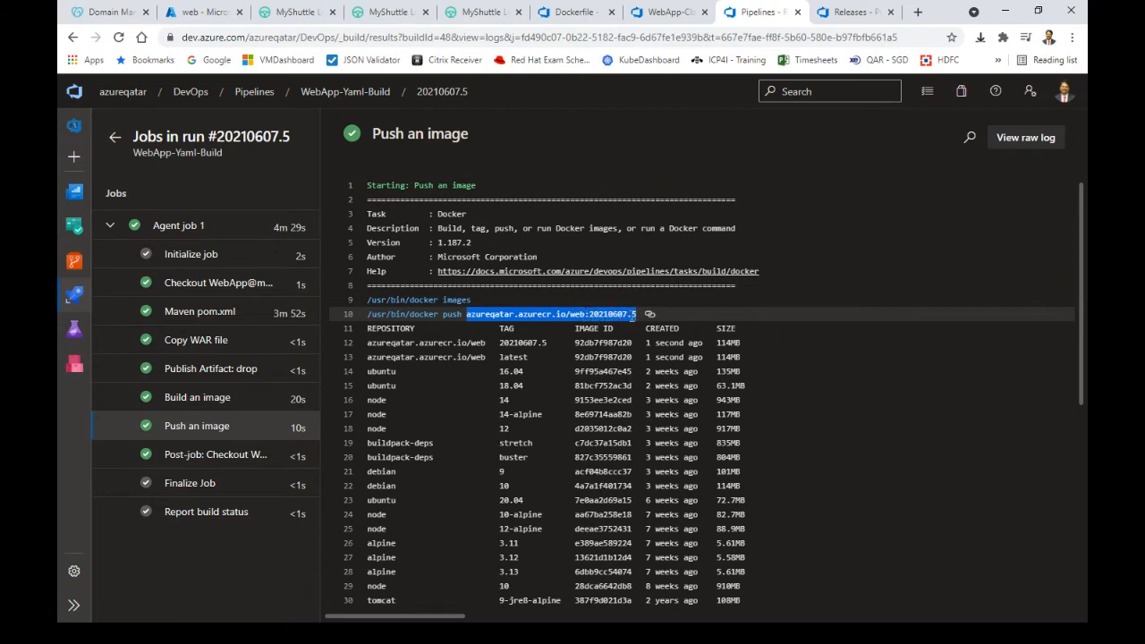
click(596, 317)
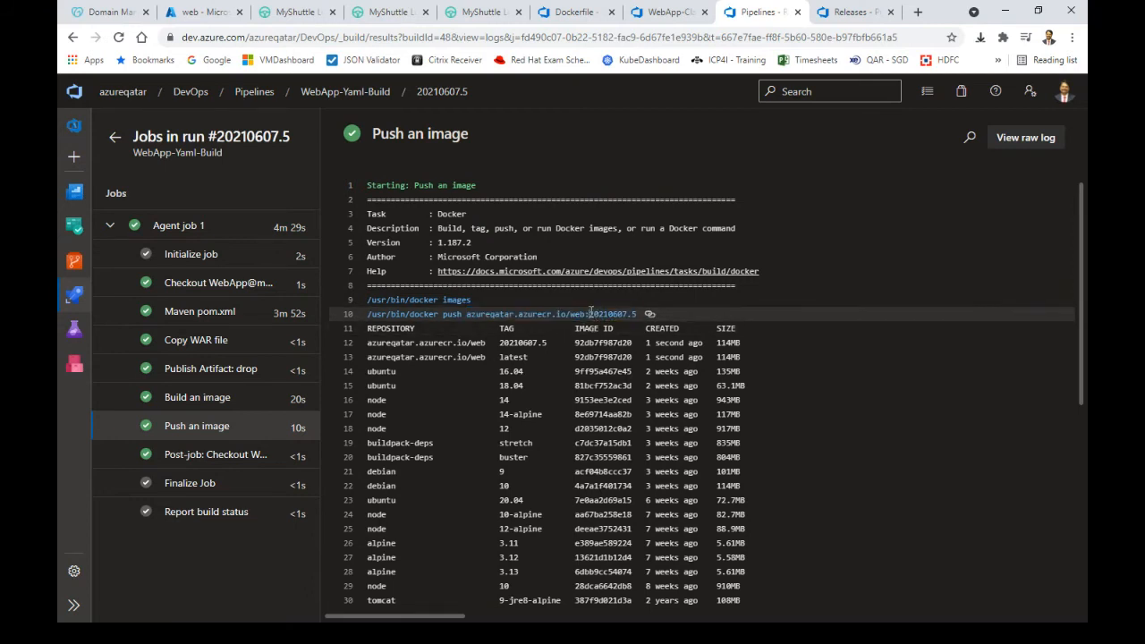
drag(590, 313, 643, 314)
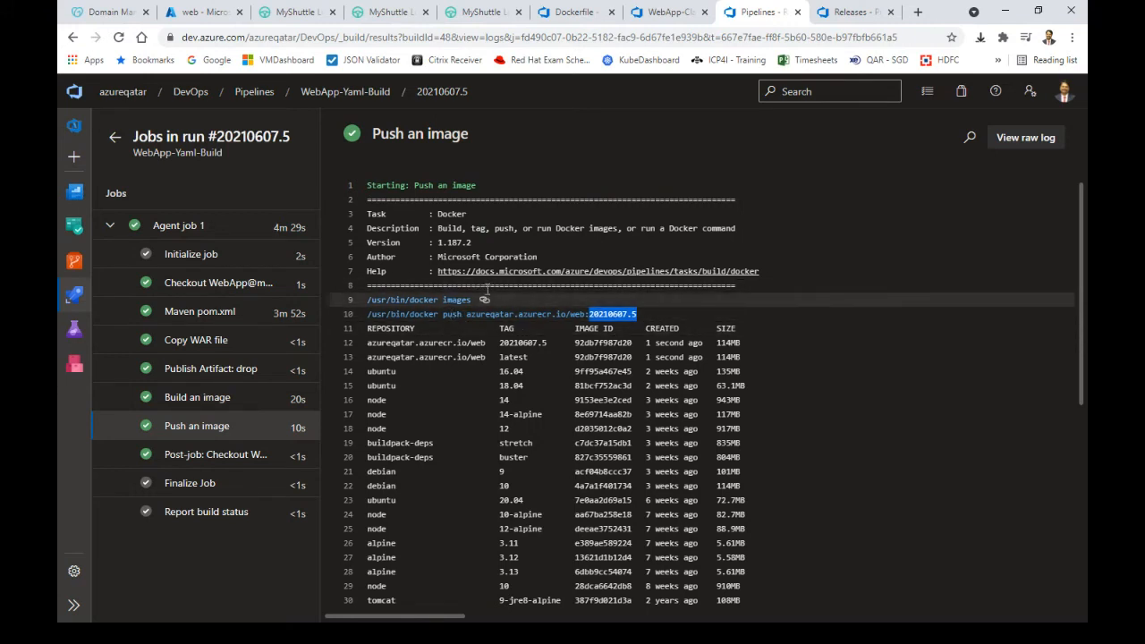
click(195, 16)
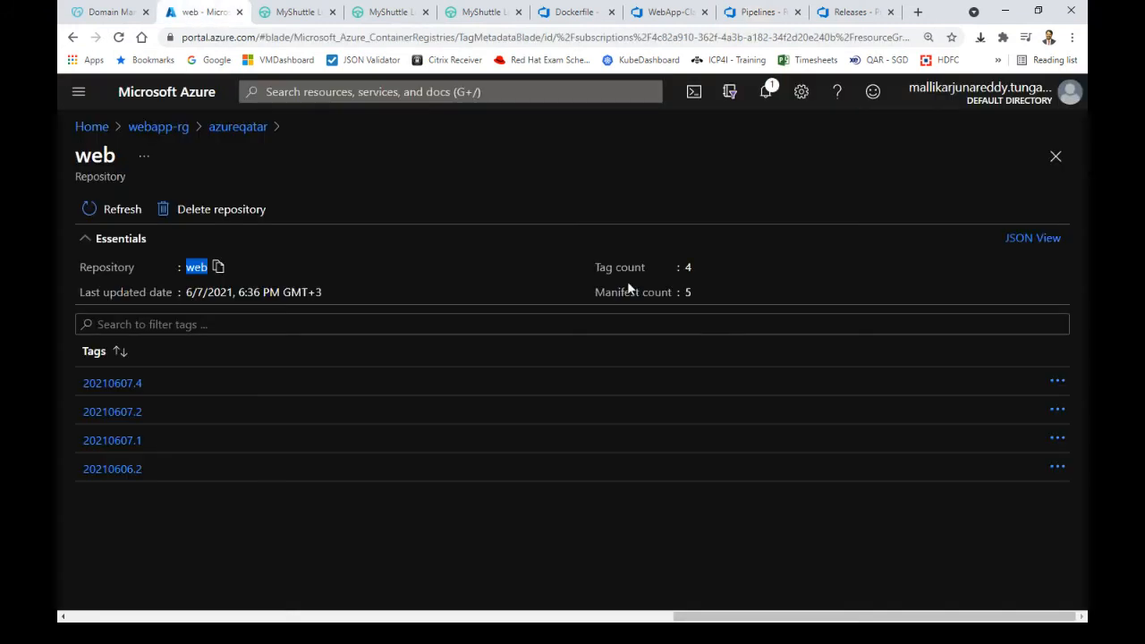
Refresh the web repository and highlight the new 20210607.5 tag
click(125, 209)
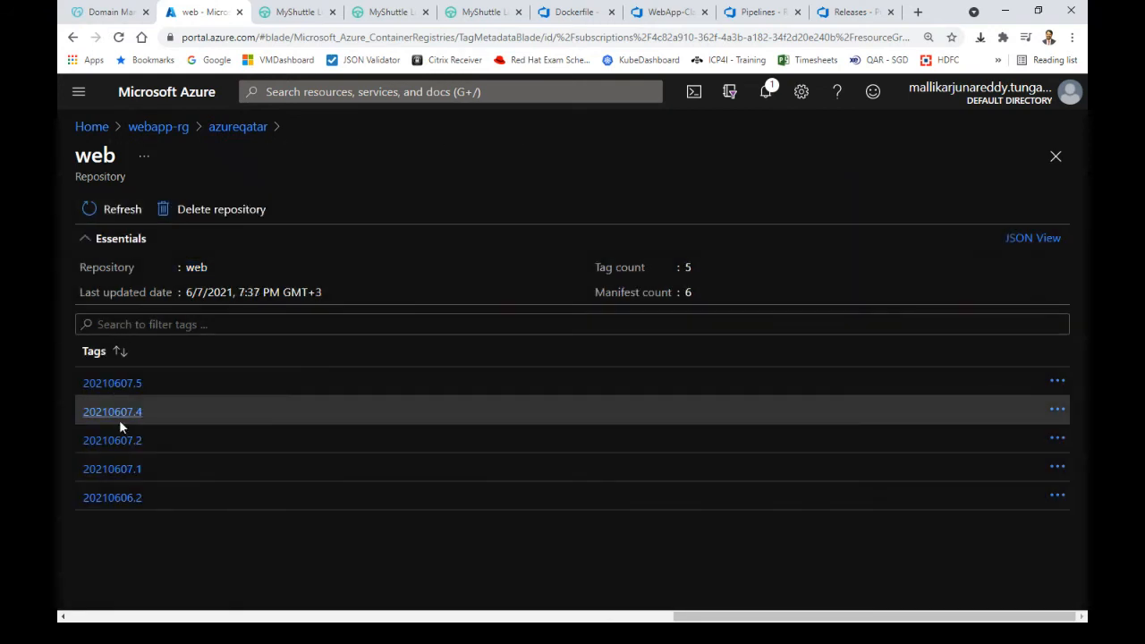
drag(152, 387, 82, 384)
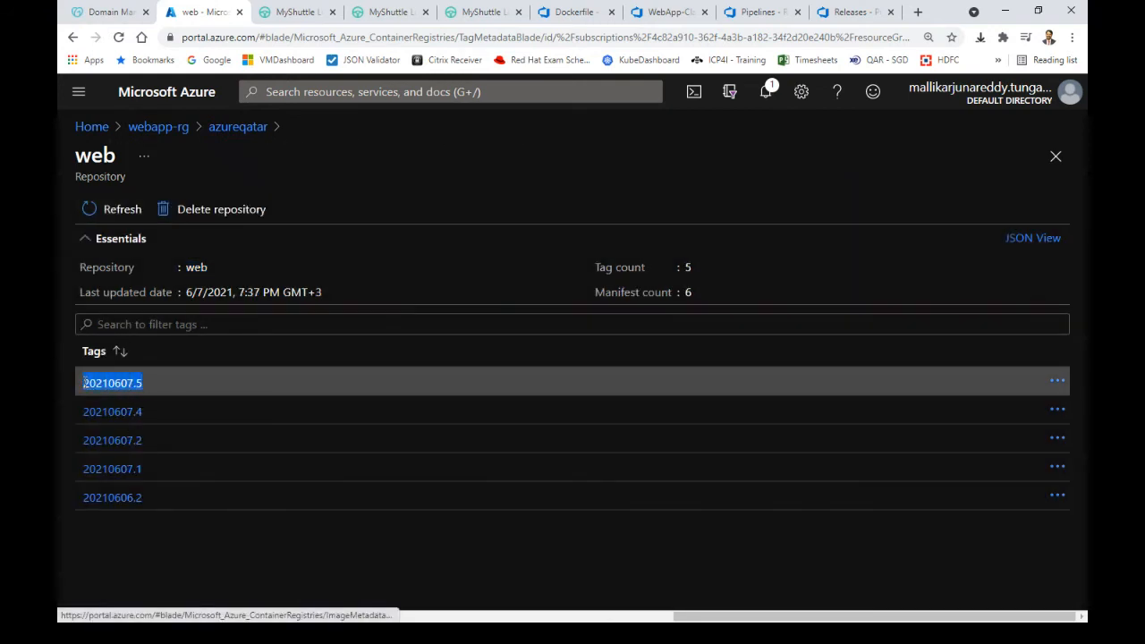
Check the WebApp-Release list for the new Release-7 awaiting approval on Azure-Dev
click(665, 11)
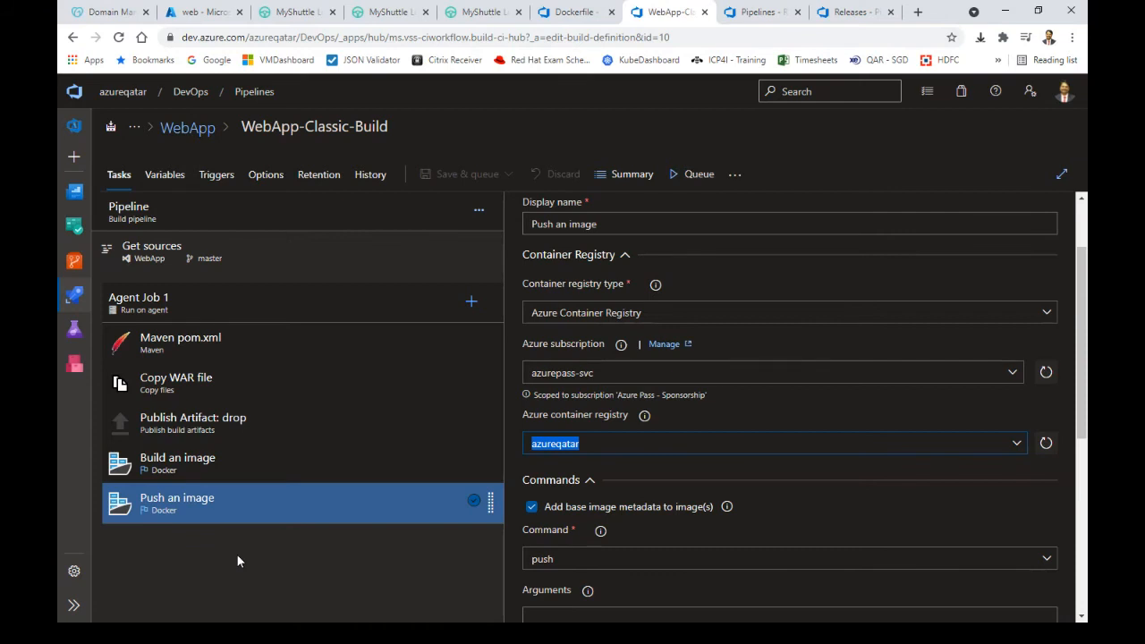
click(846, 14)
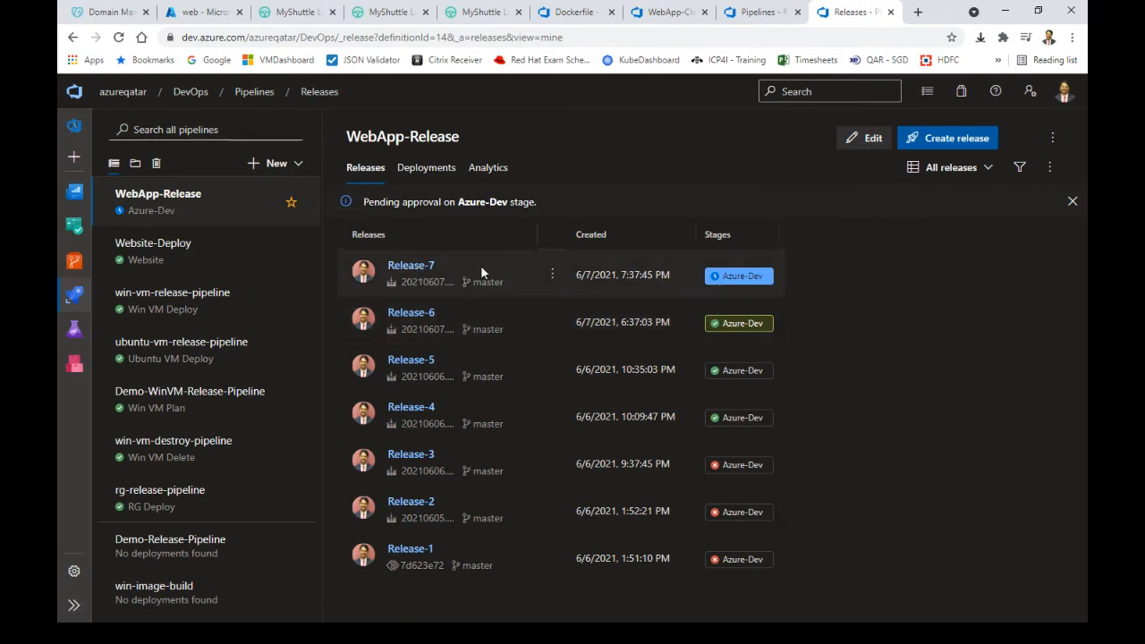
Review Release-7's history for the triggering build, then open the WebApp-Release pipeline for editing
click(411, 267)
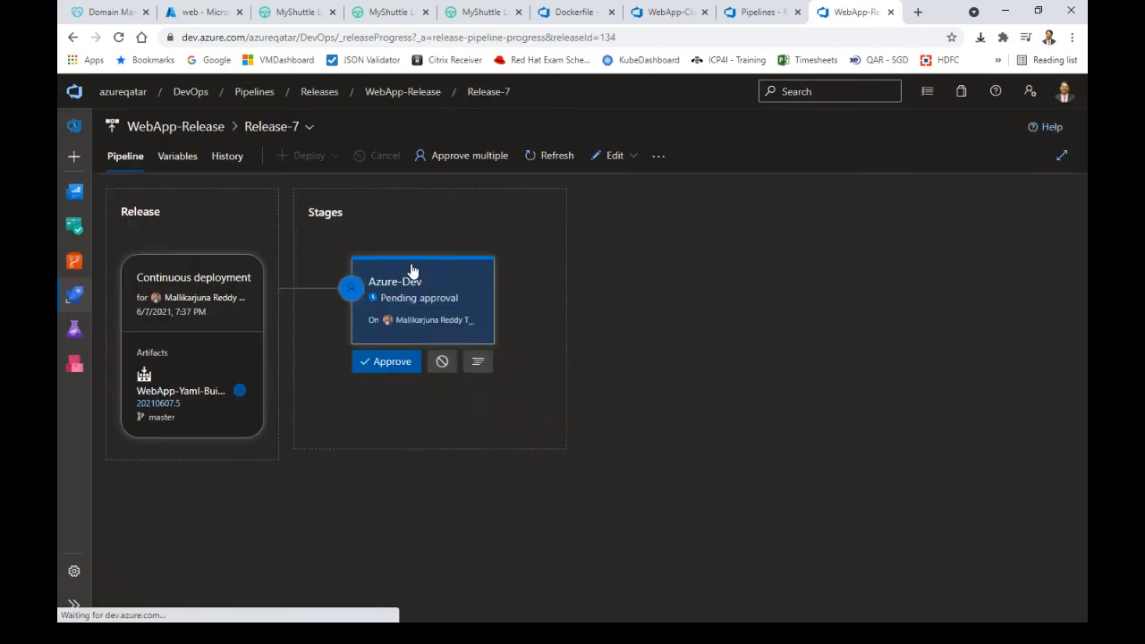
click(225, 158)
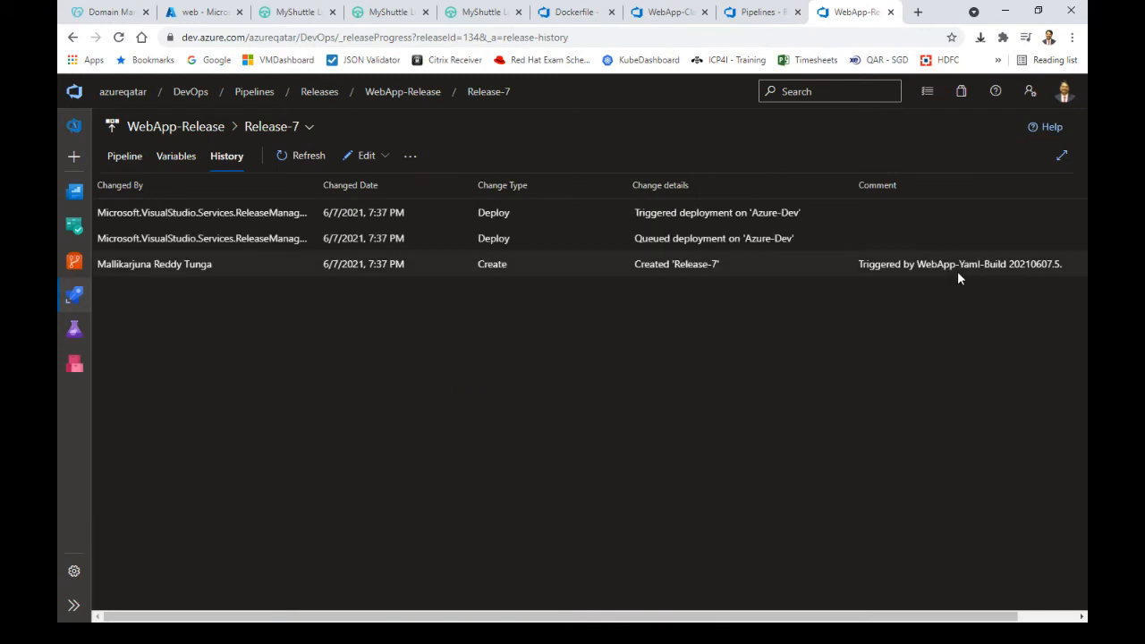
drag(698, 616, 864, 629)
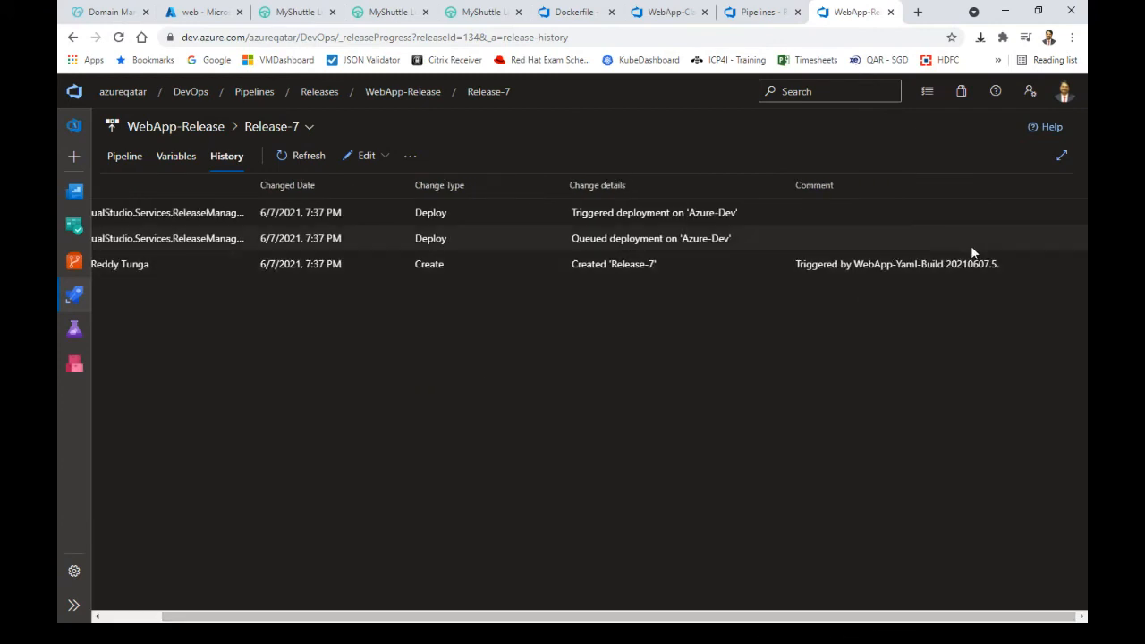
drag(1001, 261, 806, 264)
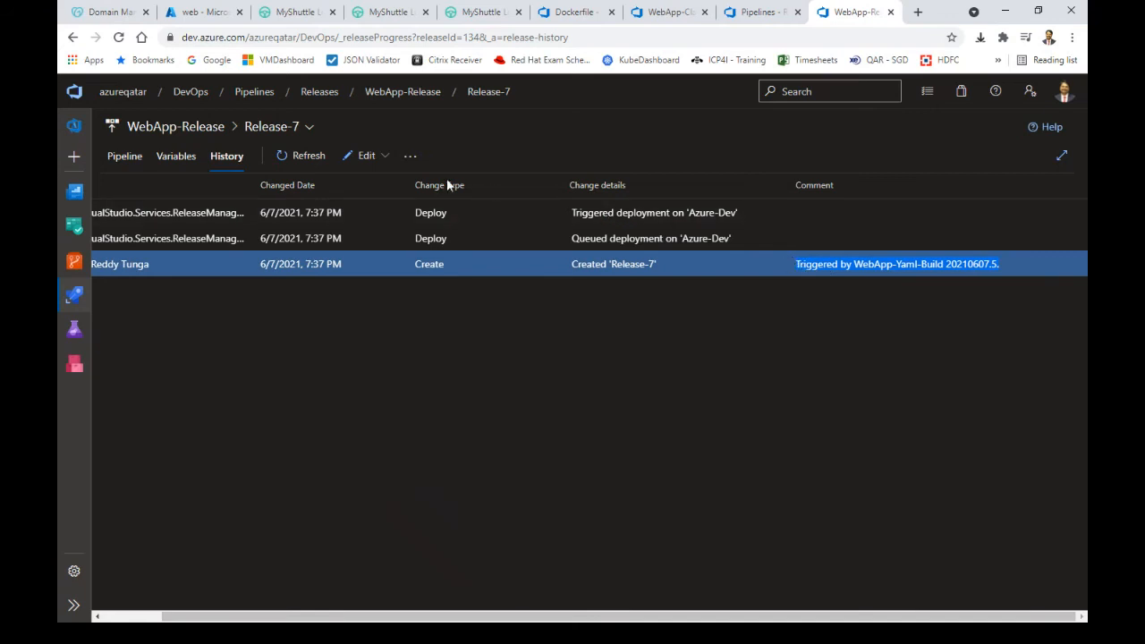
click(362, 159)
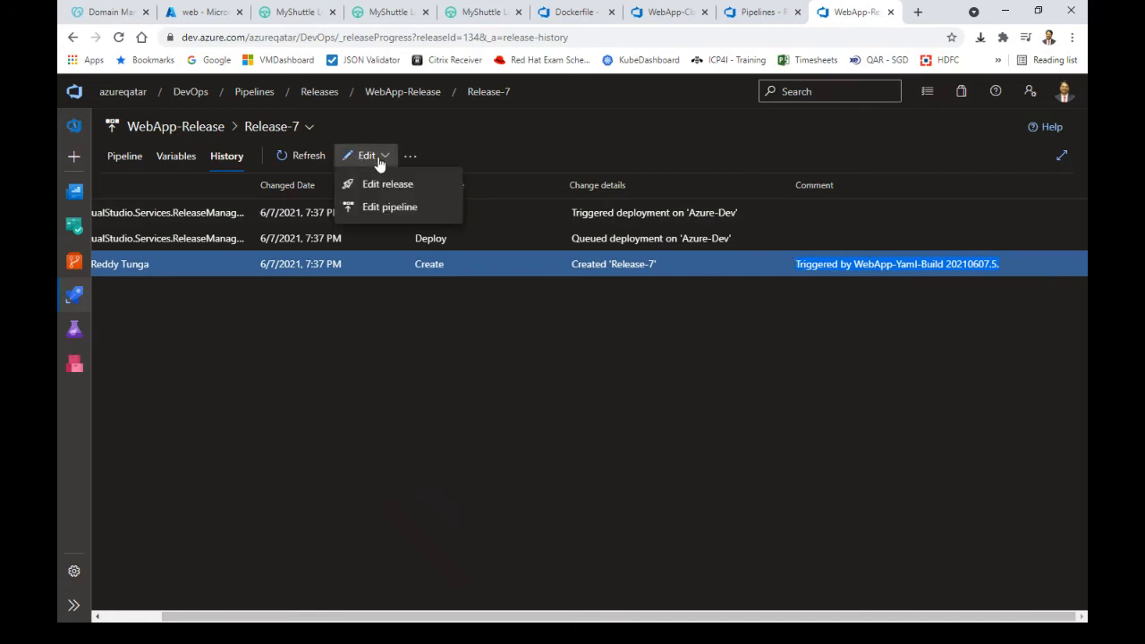
click(384, 207)
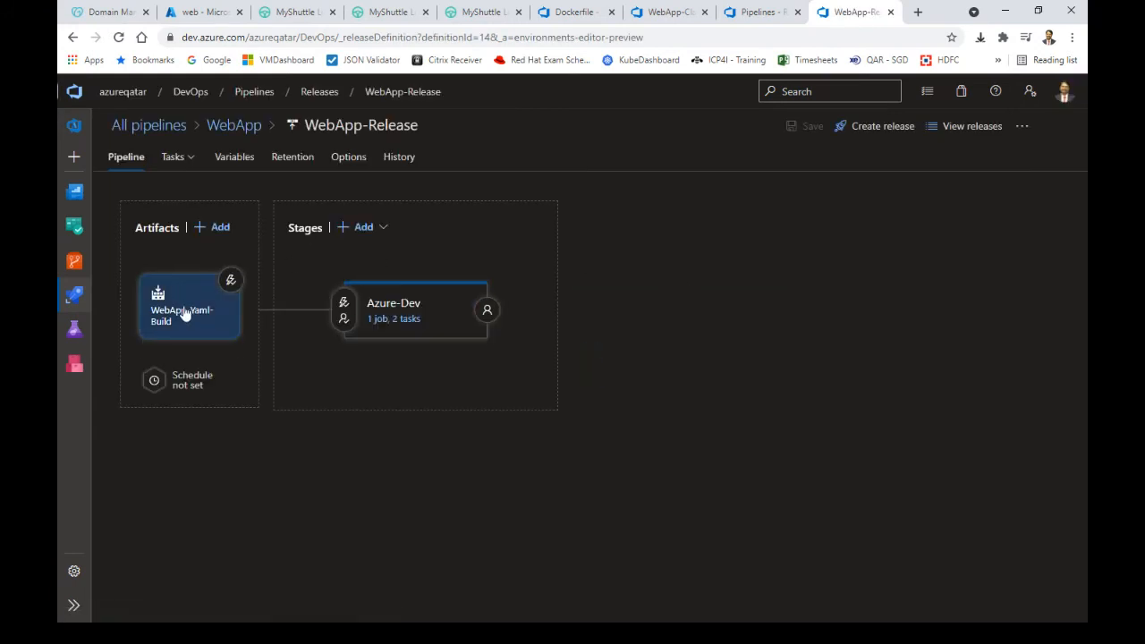
Delete the existing WebApp-Yaml-Build artifact from WebApp-Release
click(184, 312)
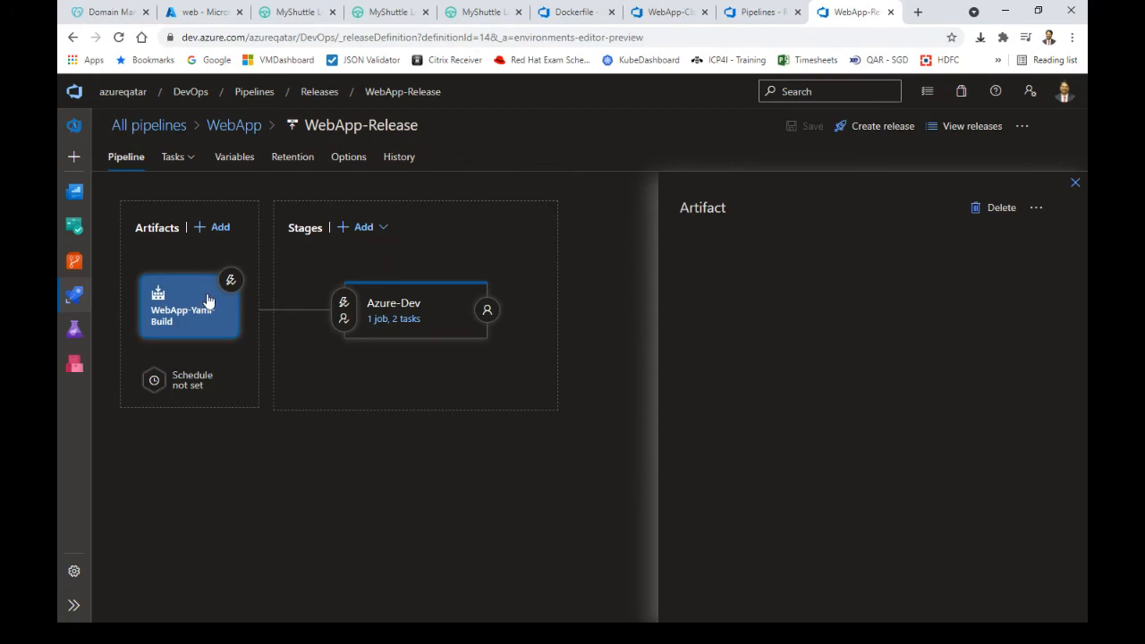
click(994, 213)
click(595, 399)
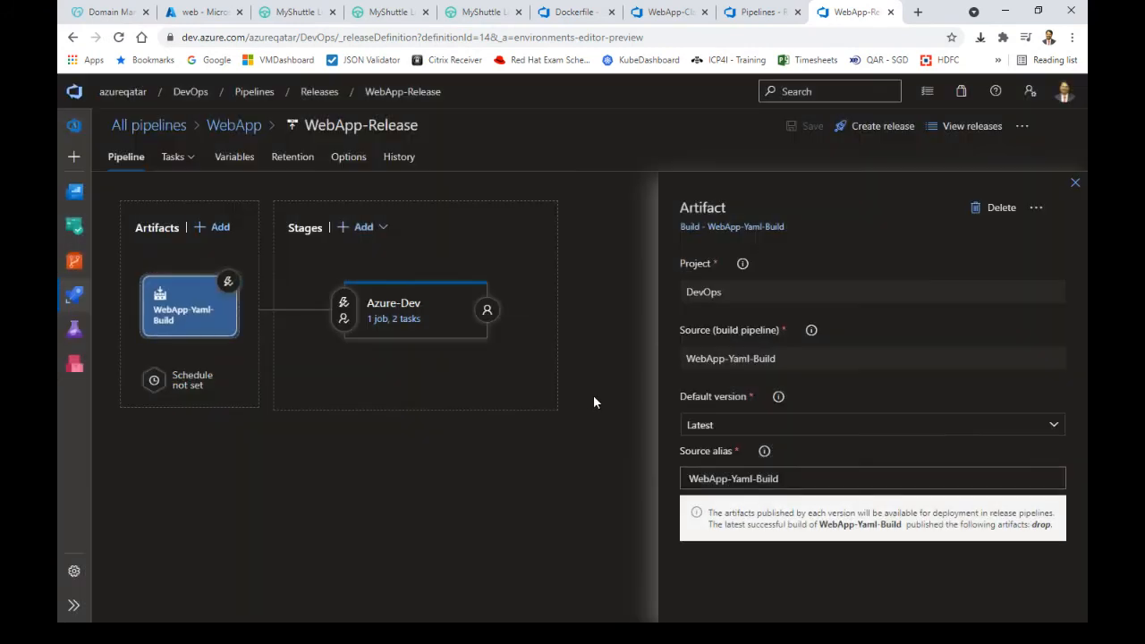
Add a Build artifact from WebApp-Yaml-Build with alias WebApp-Yaml-Build and show its deployment trigger
click(186, 312)
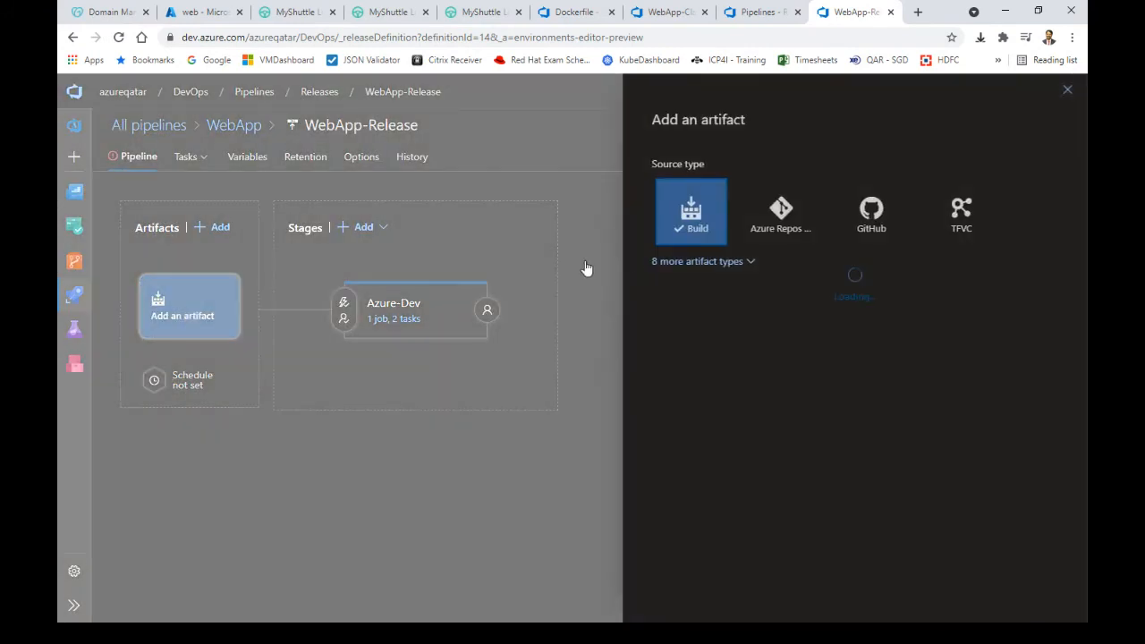
click(677, 265)
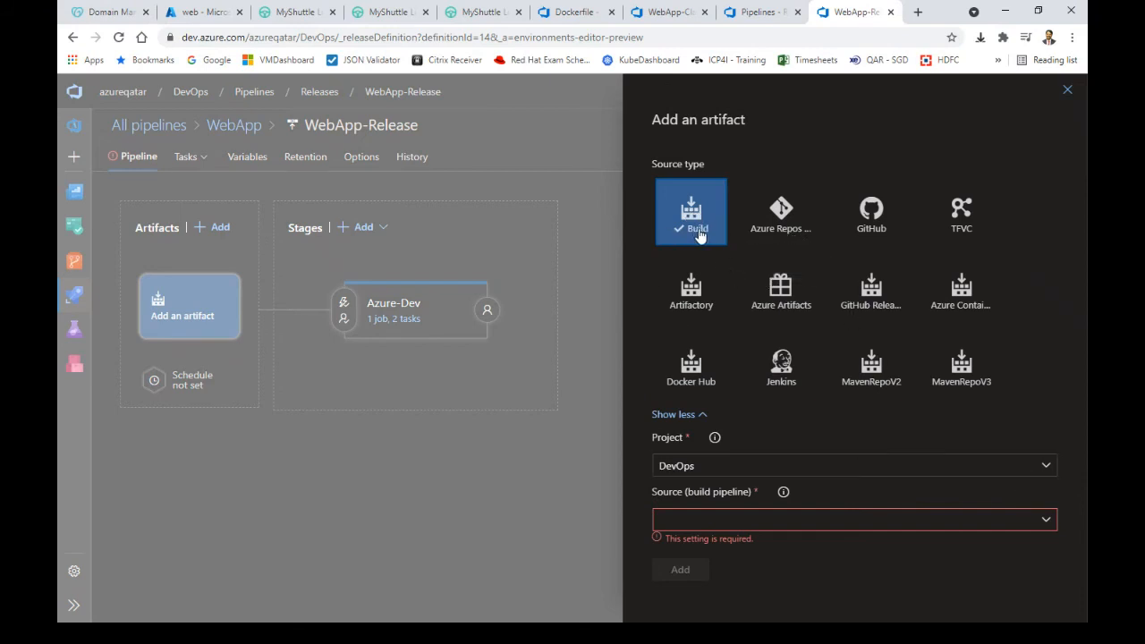
click(1048, 524)
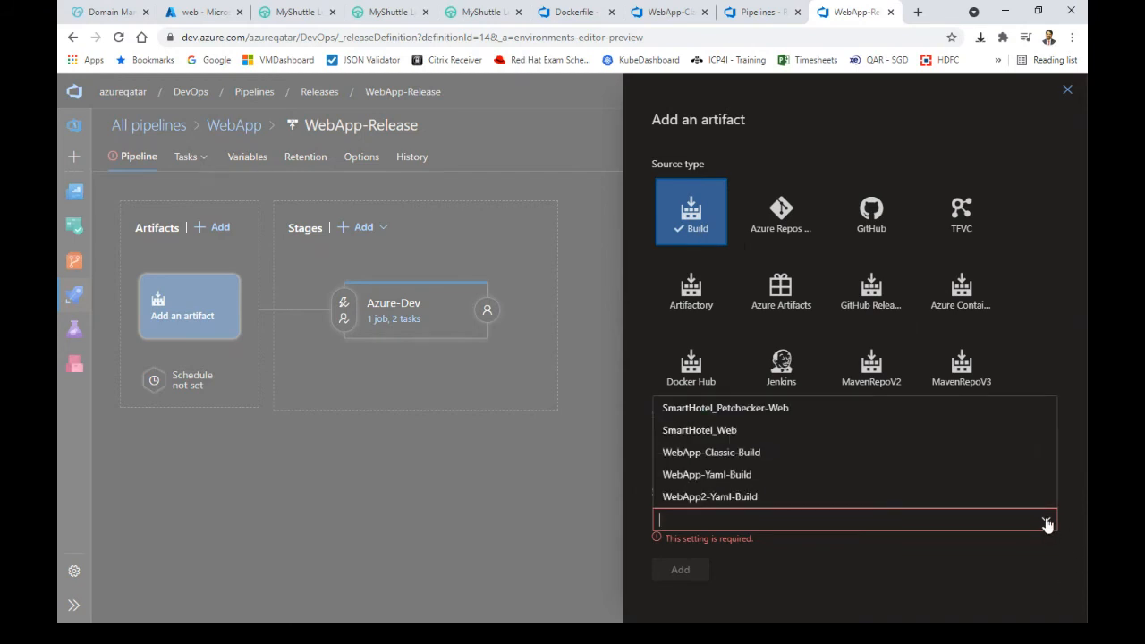
click(759, 475)
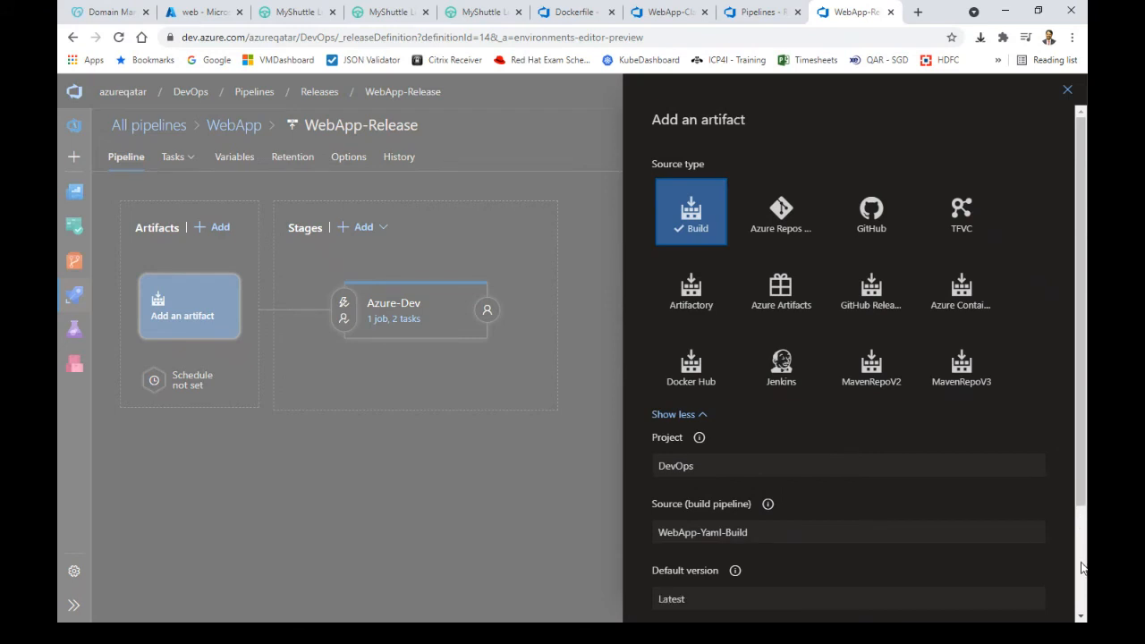
scroll(1079, 489, down, 2)
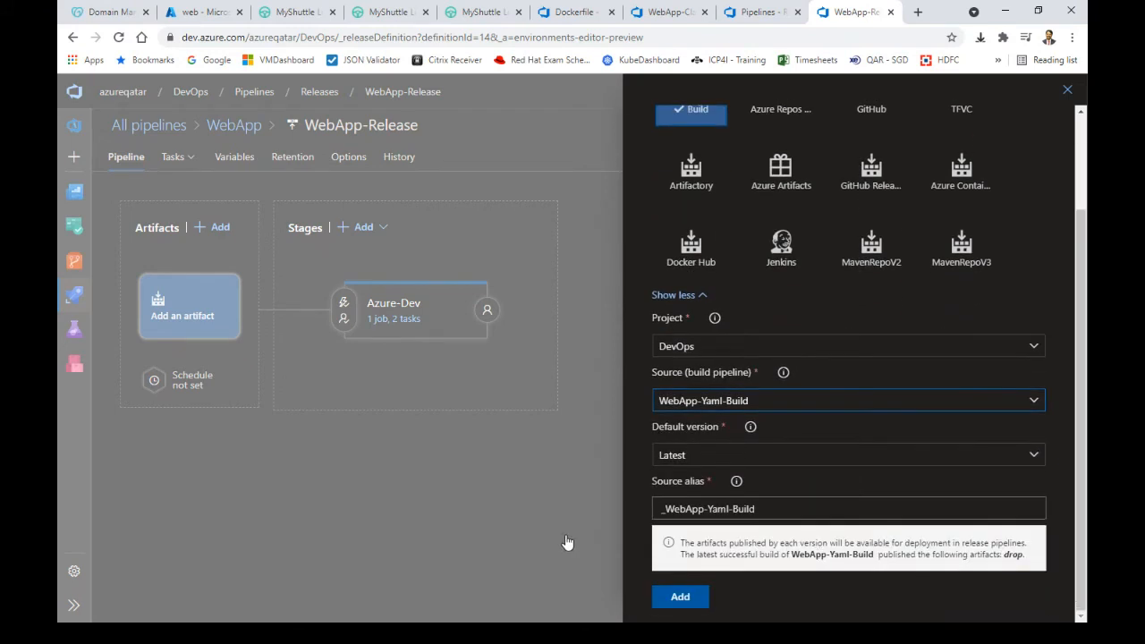
click(666, 511)
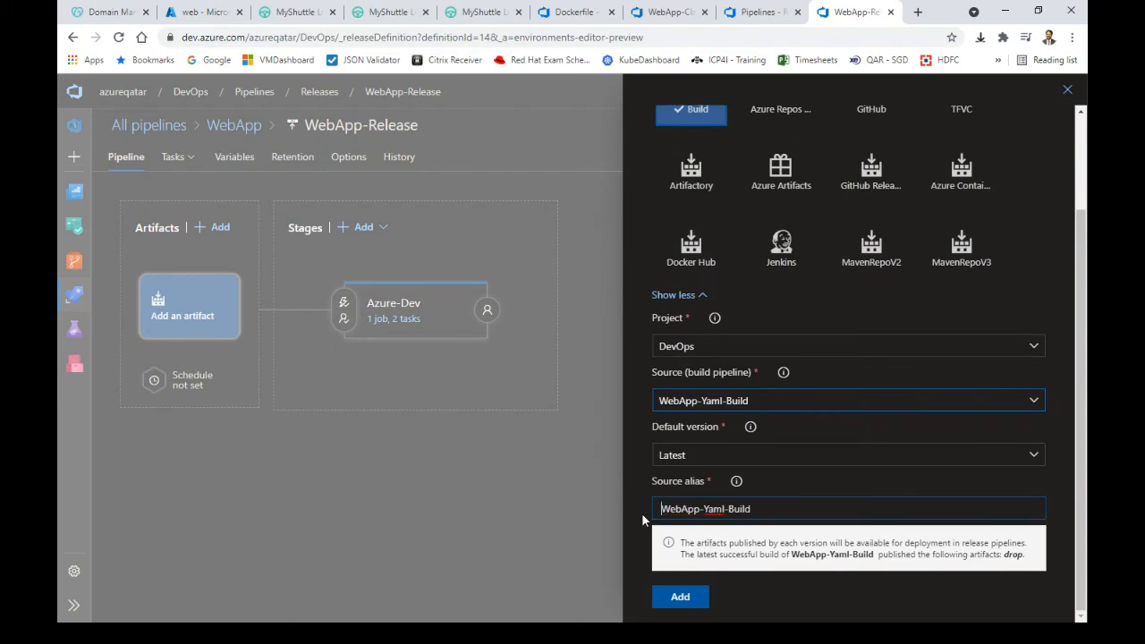
click(676, 601)
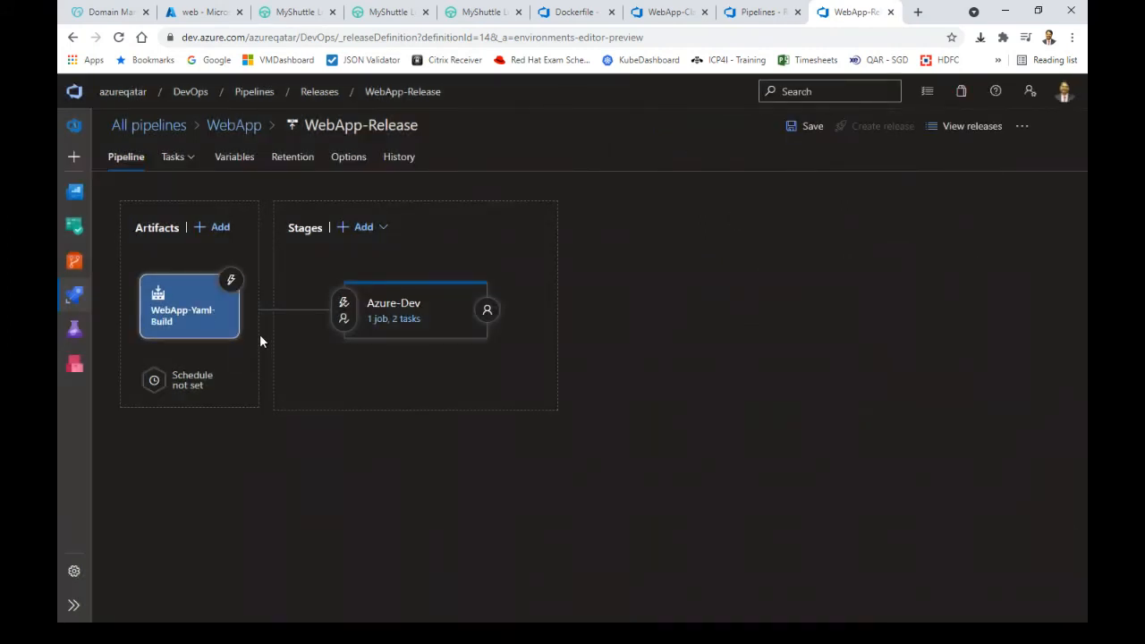
click(231, 280)
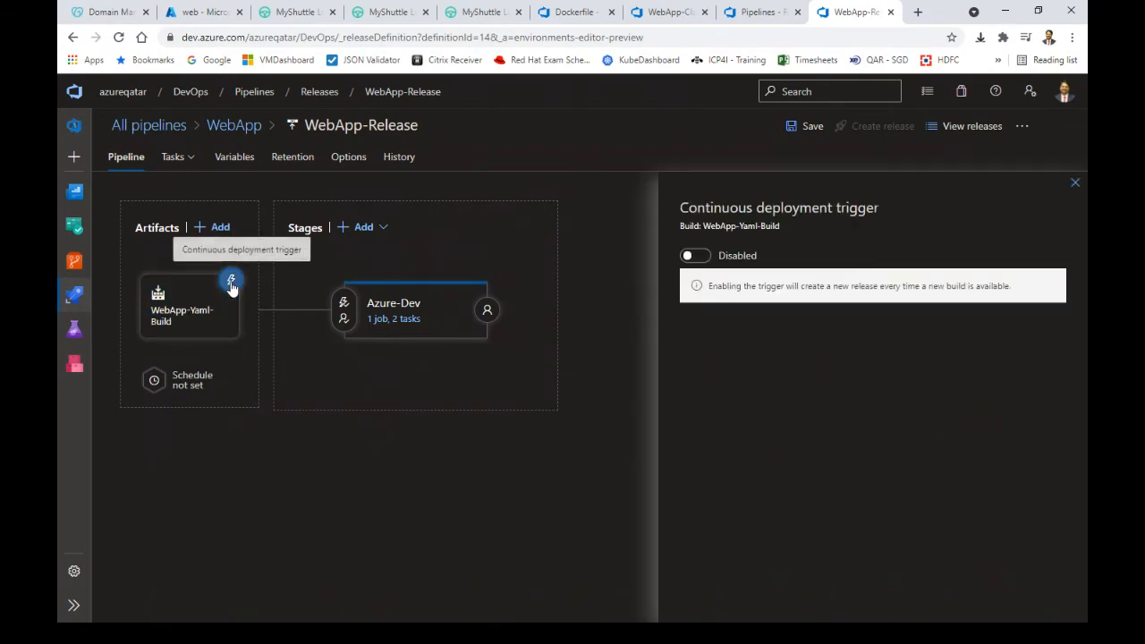
Enable the continuous deployment trigger so every new WebApp-Yaml-Build build creates a release
click(700, 256)
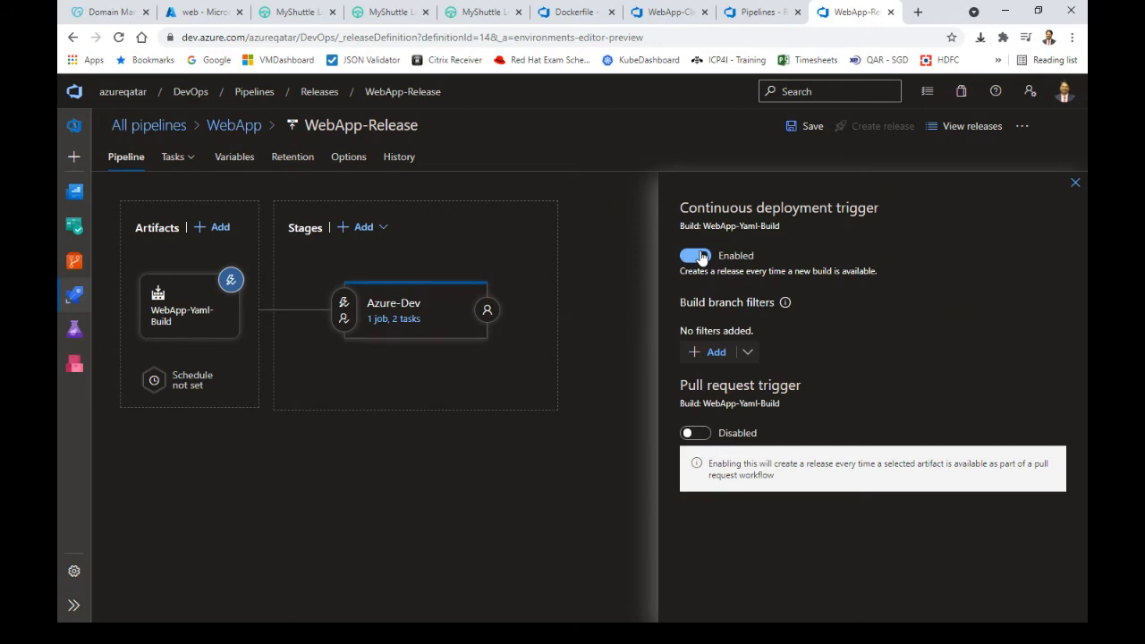
drag(704, 271, 894, 271)
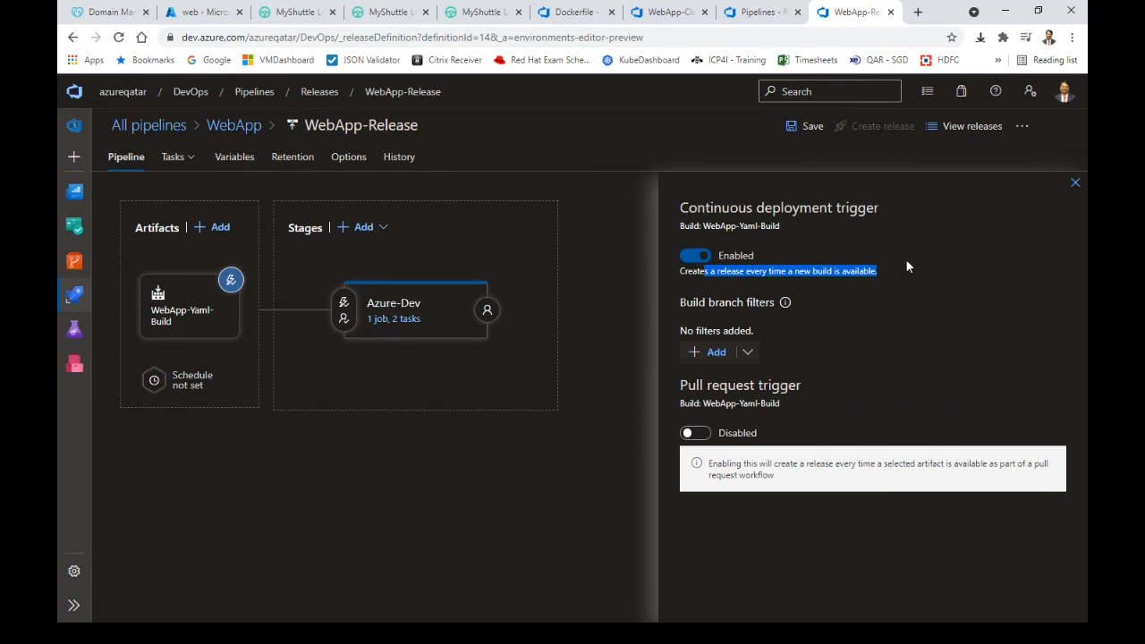
click(1075, 184)
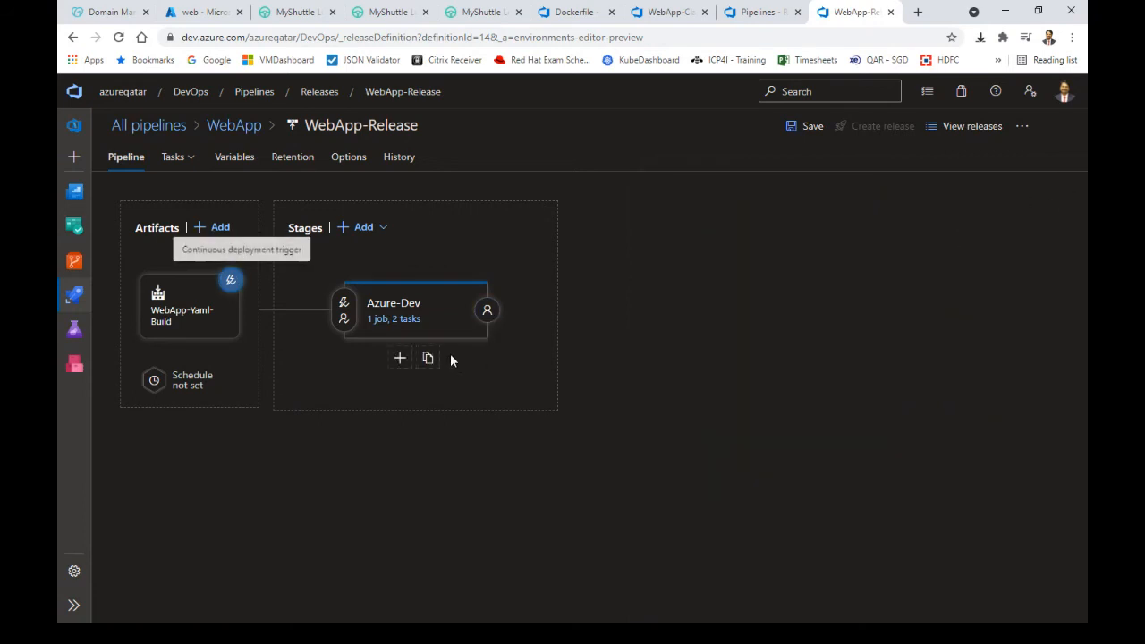
Review the Azure-Dev stage's pre-deployment approval conditions, then head to View releases
click(342, 304)
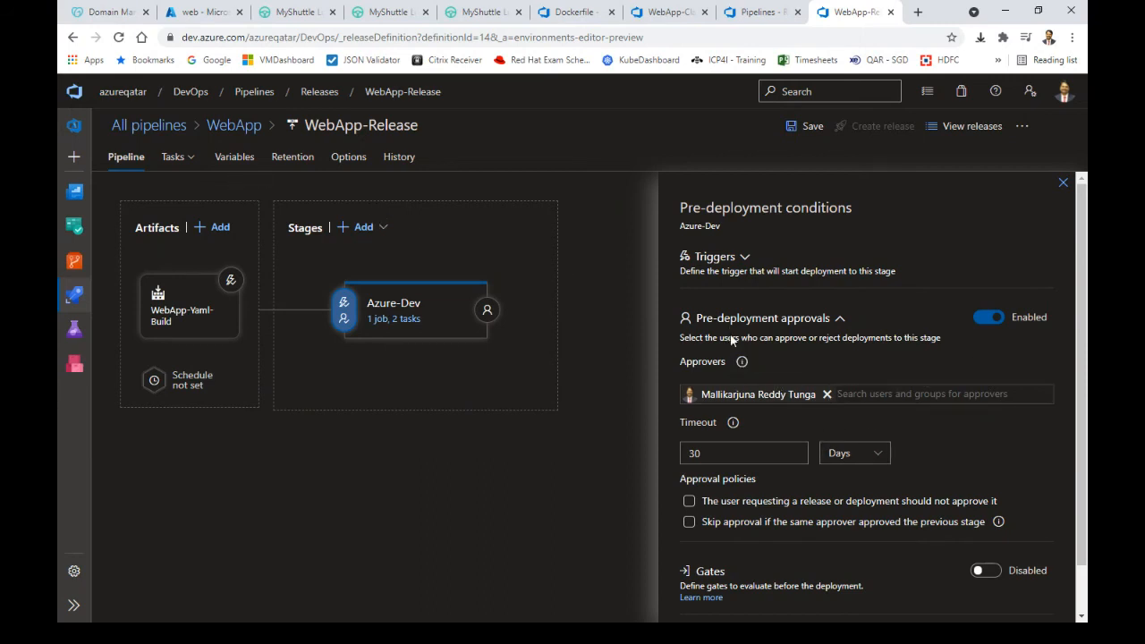
mouse_move(386, 345)
click(1064, 184)
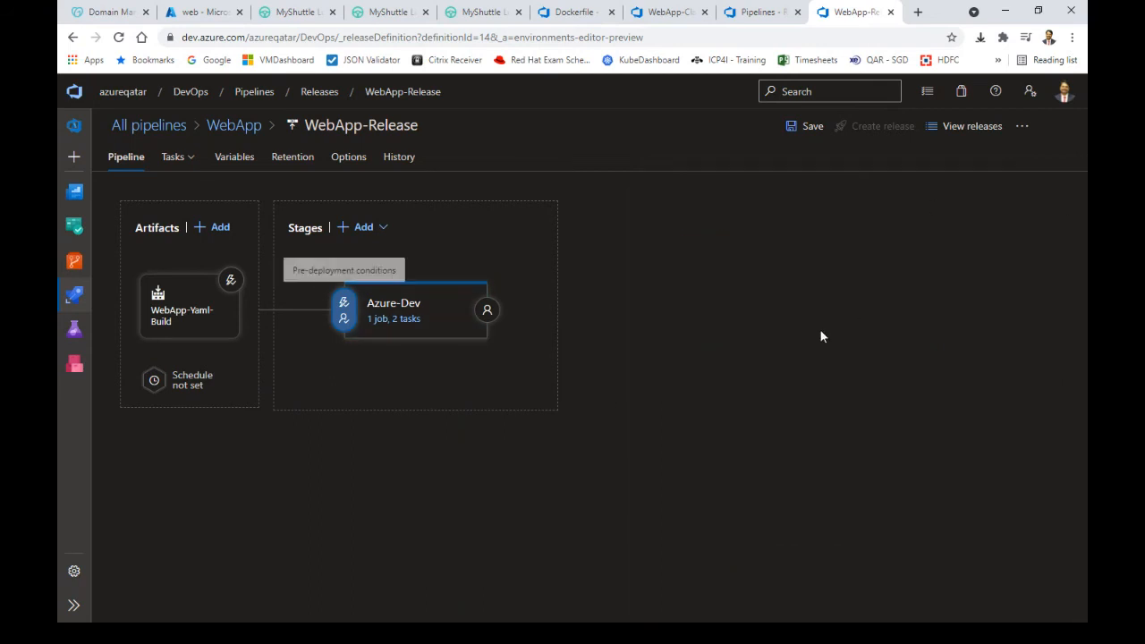
click(980, 127)
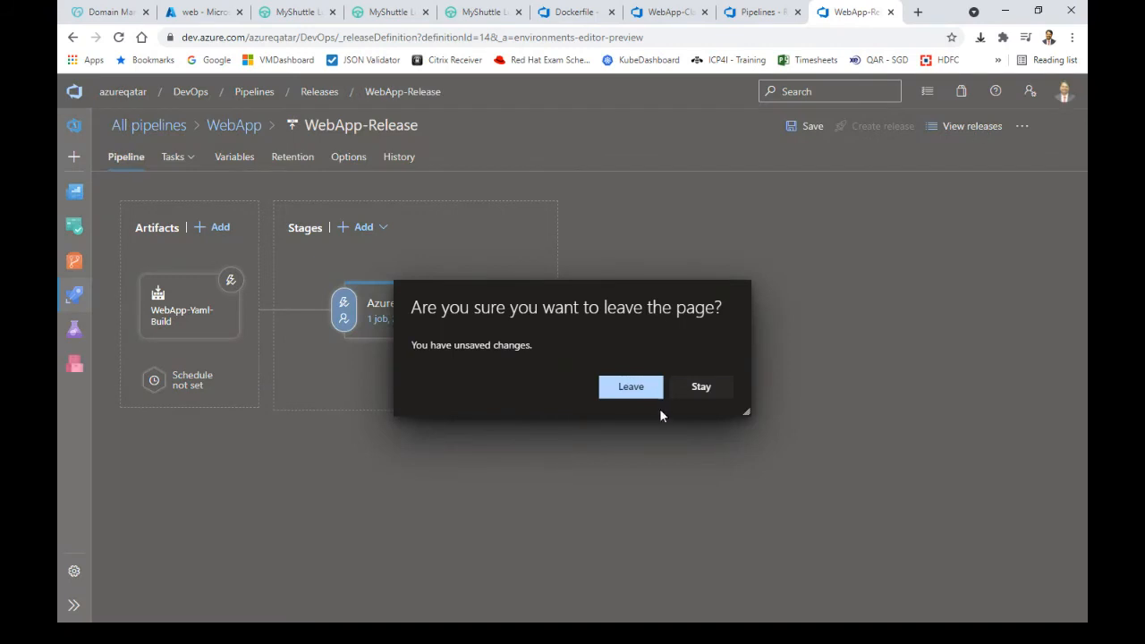
Discard the unsaved edits, check Release-7's history, and begin approving its Azure-Dev stage
click(636, 385)
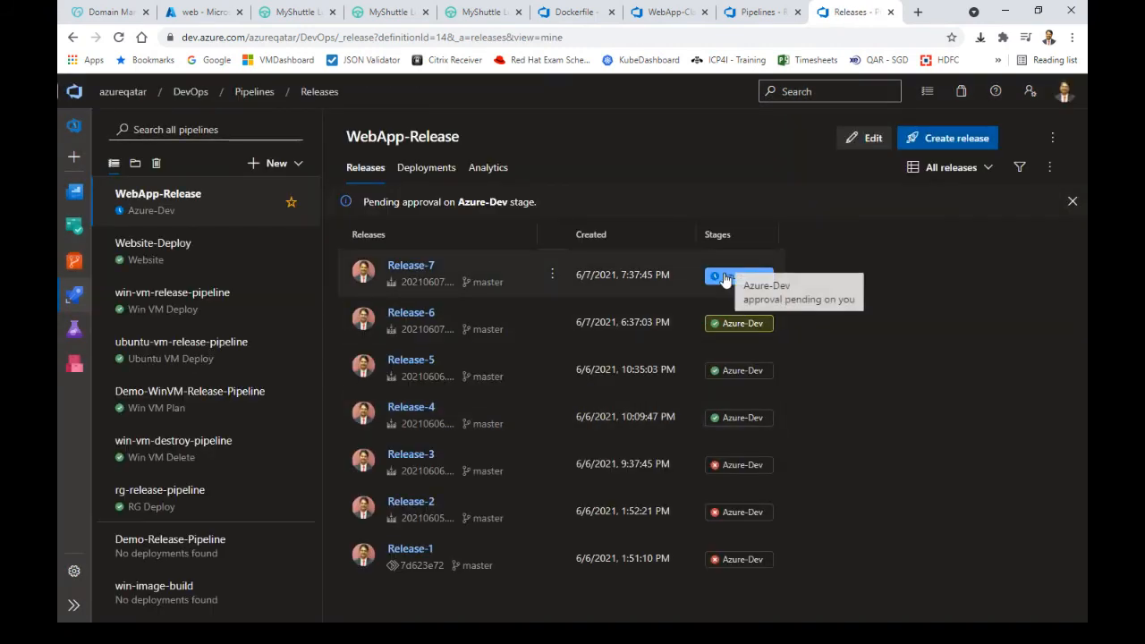
click(400, 270)
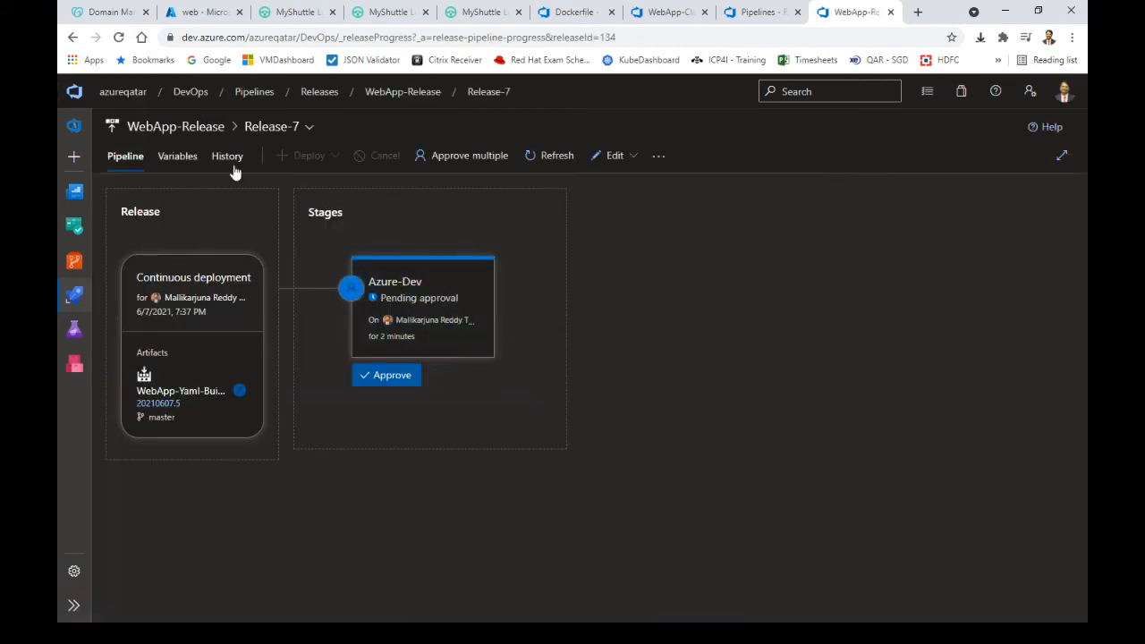
click(228, 160)
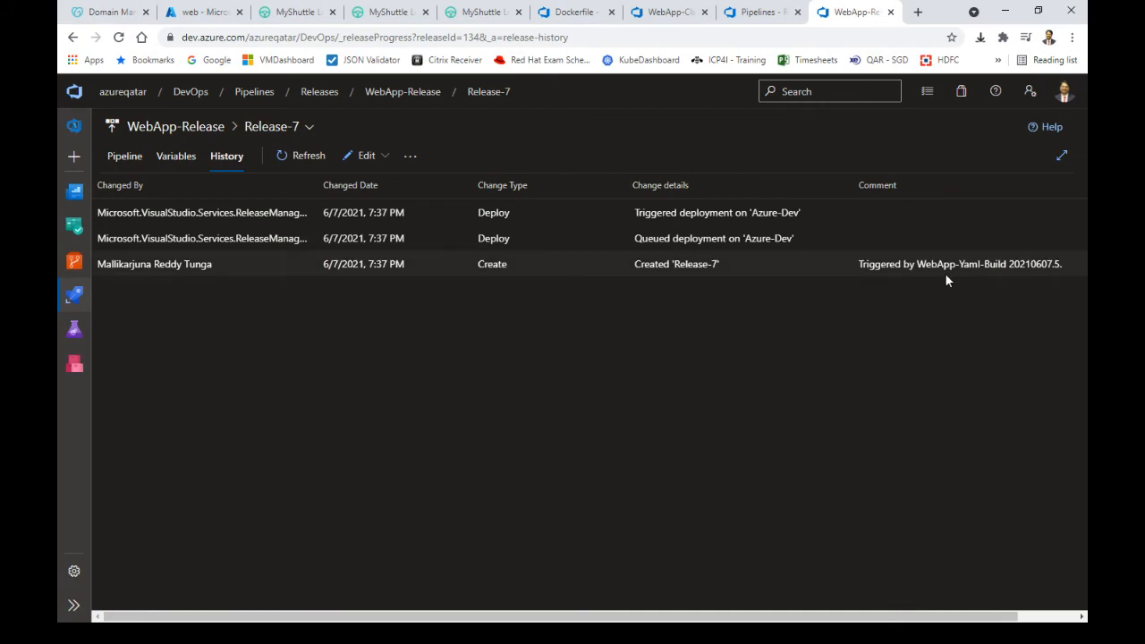
click(124, 156)
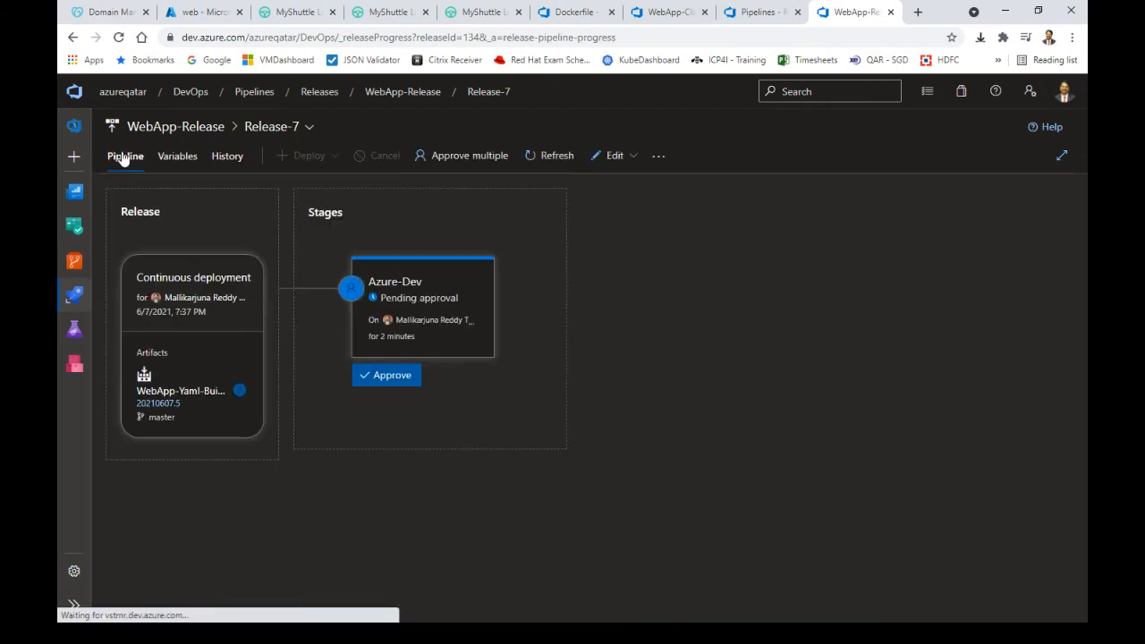
mouse_move(424, 324)
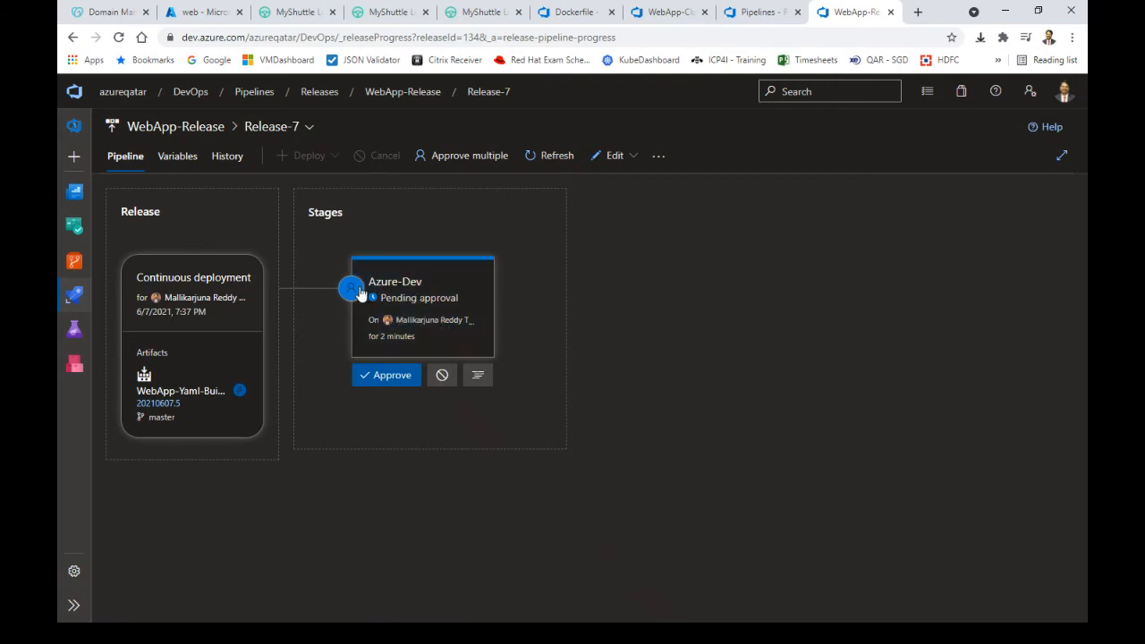
click(390, 377)
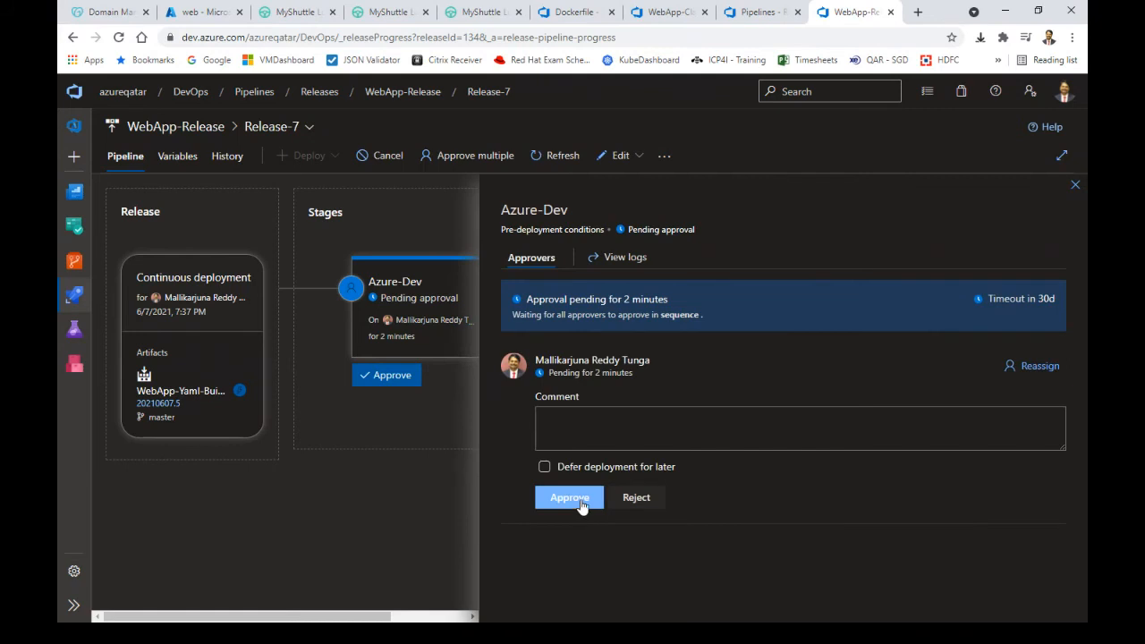
Confirm the Azure-Dev approval for Release-7 and glance at the build's Push an image log
click(580, 498)
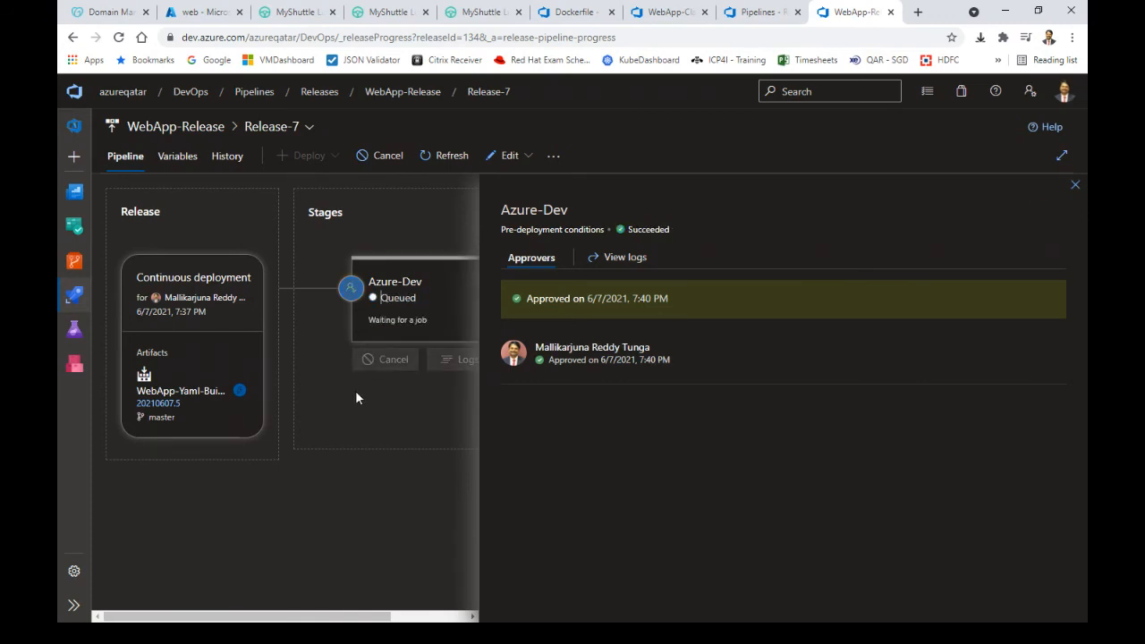
click(1074, 186)
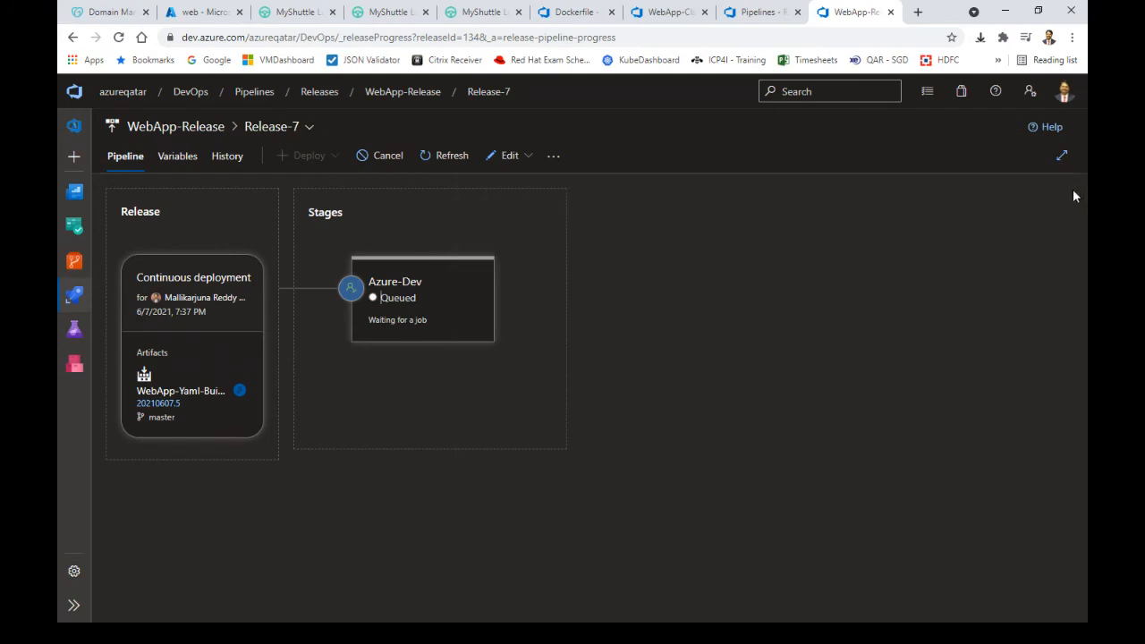
click(748, 11)
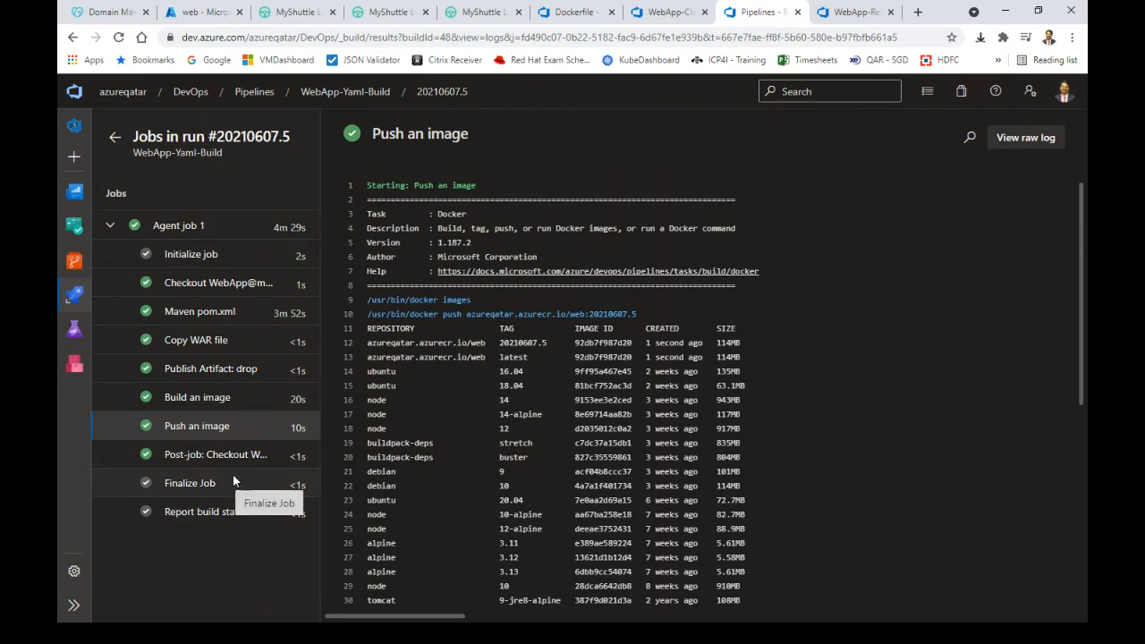
click(856, 11)
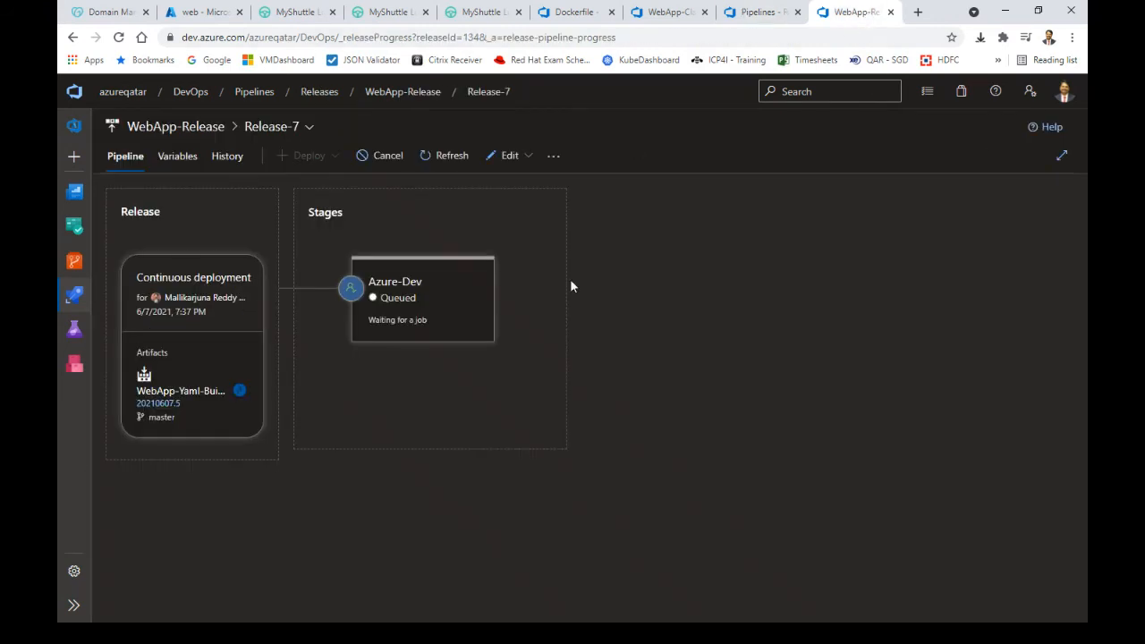
Watch Release-7's Azure-Dev deployment logs start, then return to build 20210607.5's Push an image log
click(462, 359)
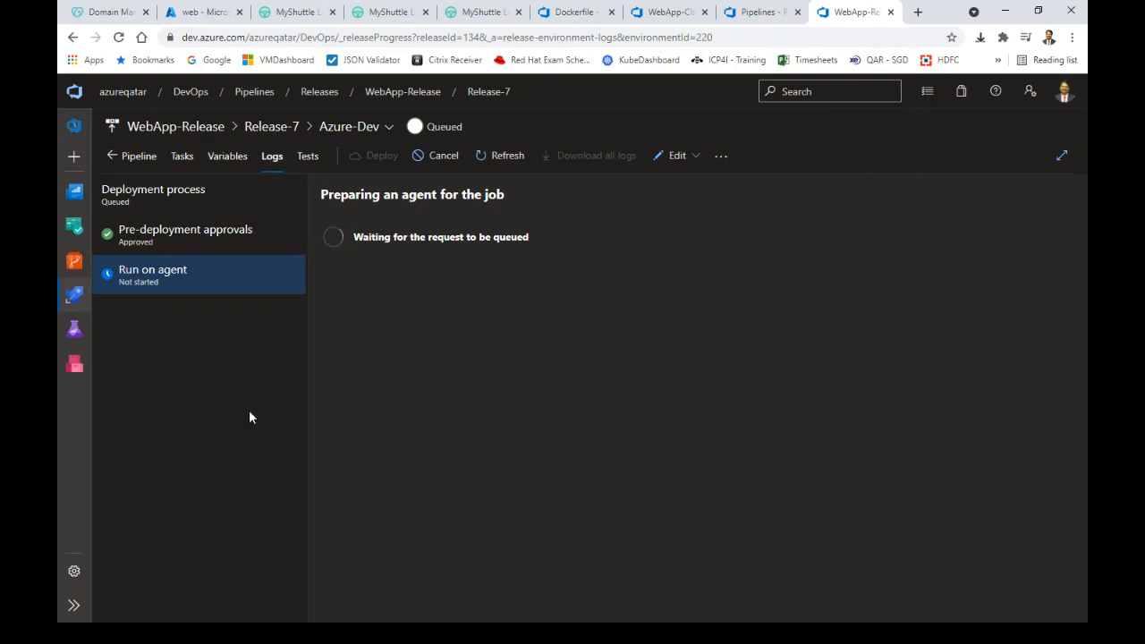
click(365, 127)
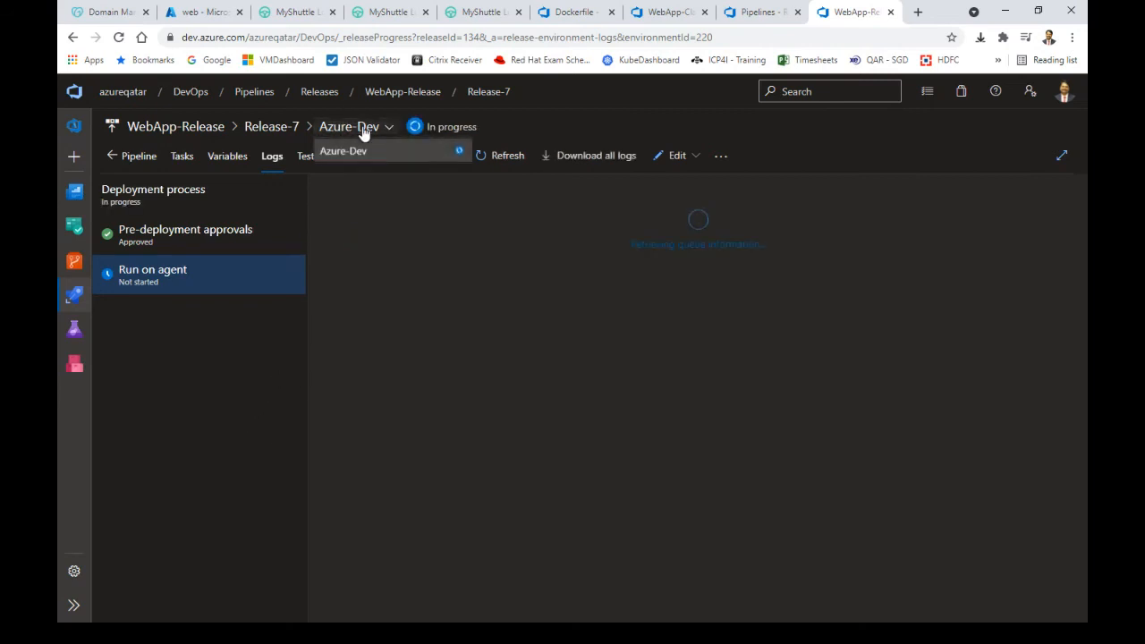
click(239, 392)
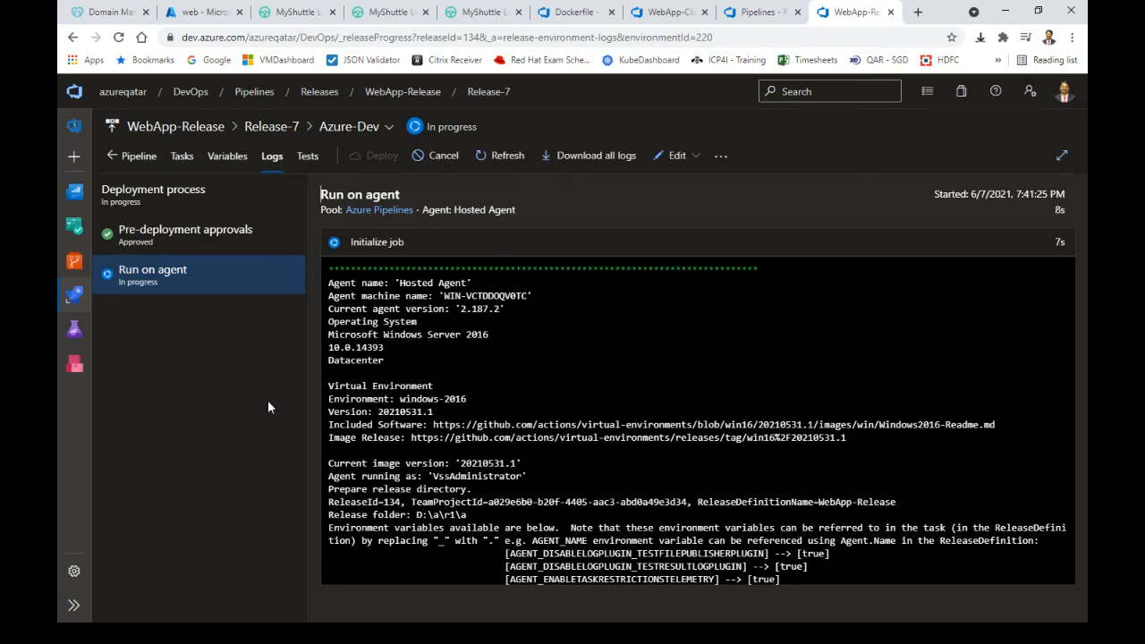
click(758, 11)
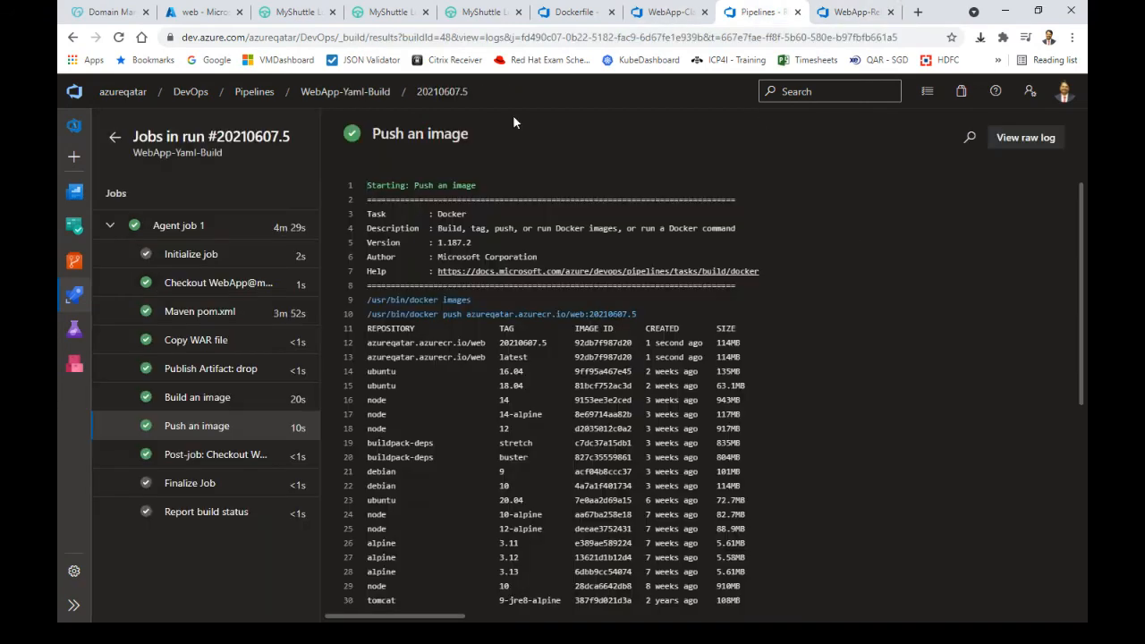
Navigate through Pipelines > All and the WebApp folder to run 20210607.5's Agent job 1 summary
click(113, 139)
mouse_move(74, 295)
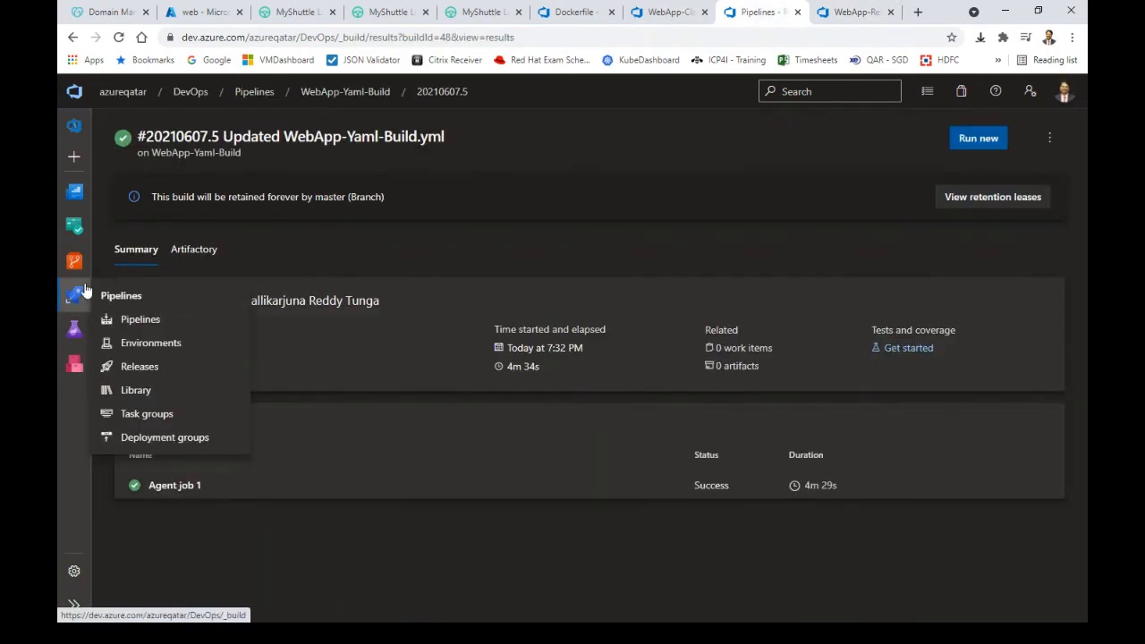
click(139, 322)
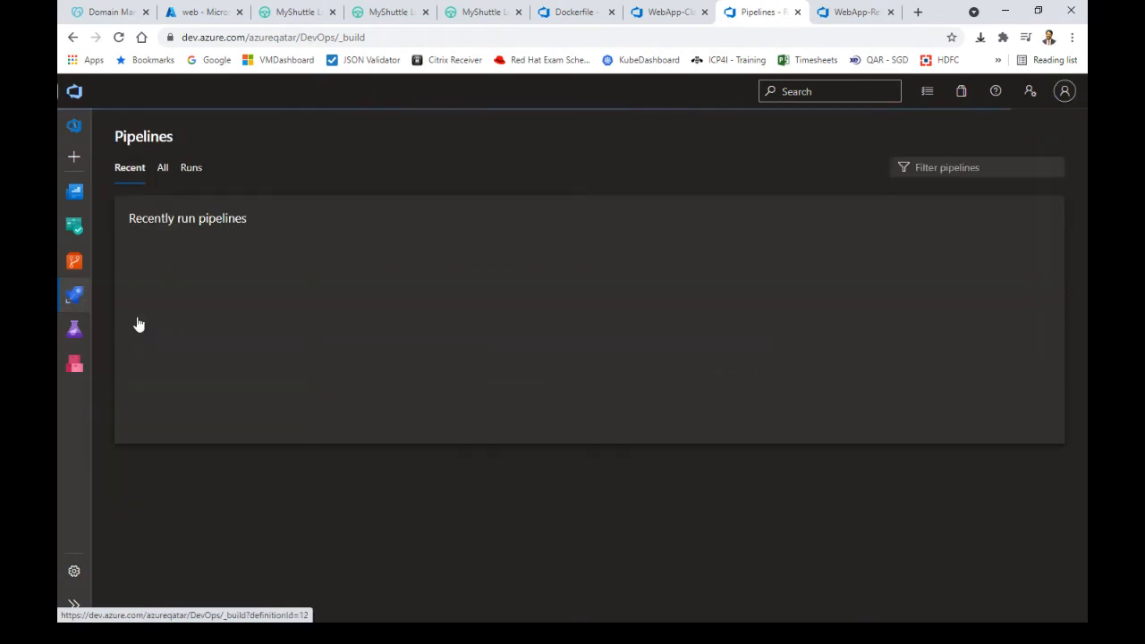
click(162, 169)
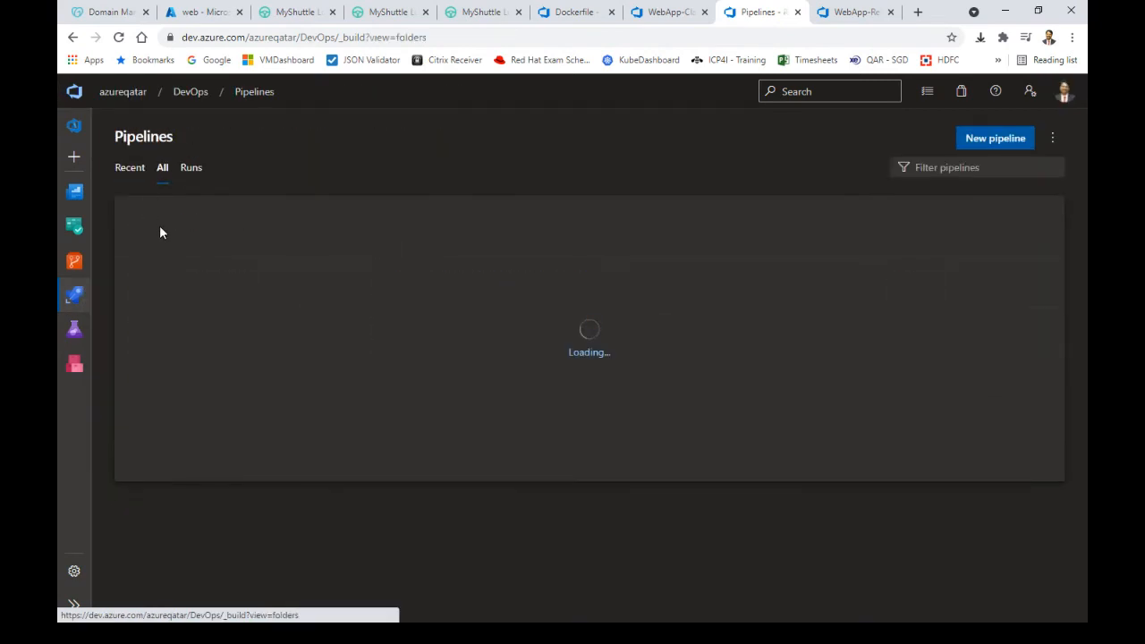
click(136, 279)
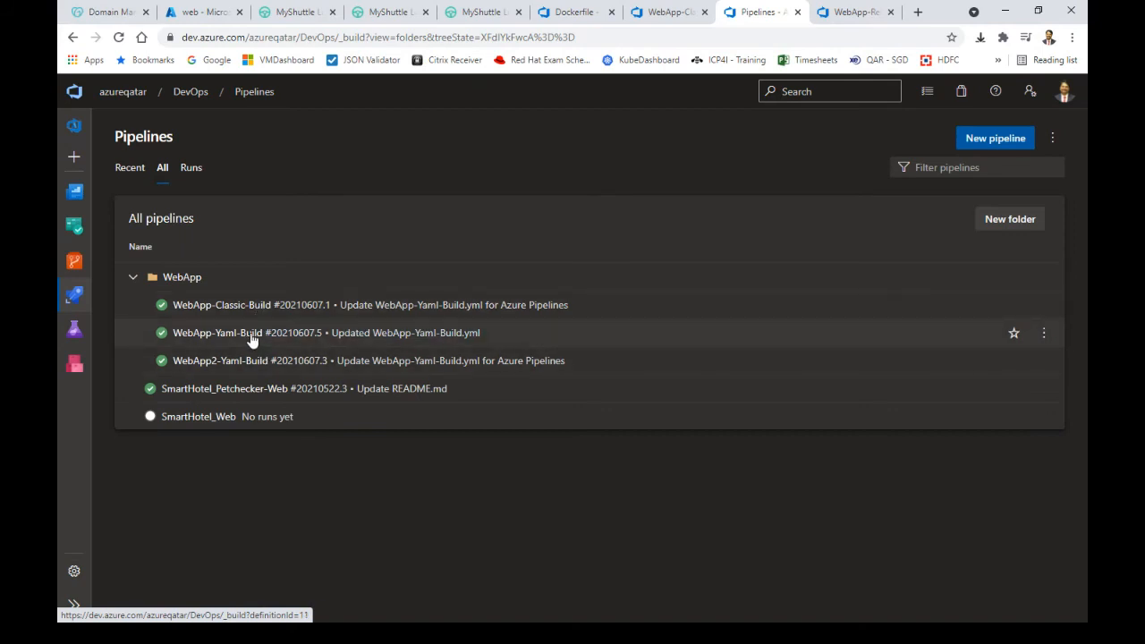
click(253, 336)
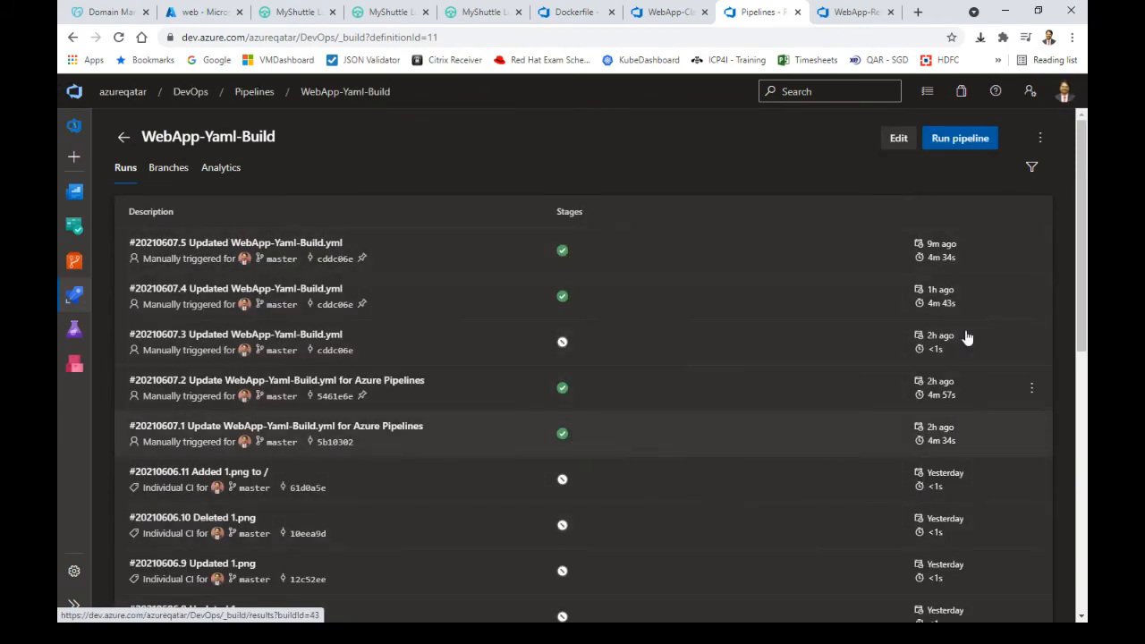
click(564, 253)
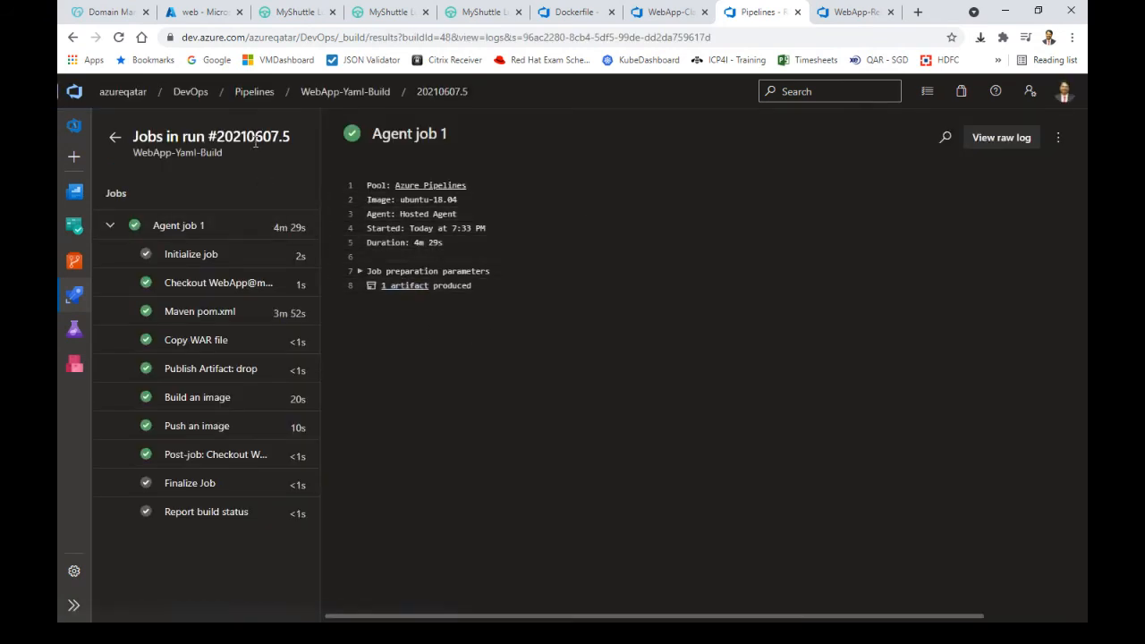
Download myshuttledev.war from the run's drop/target artifact and return to the summary
click(404, 287)
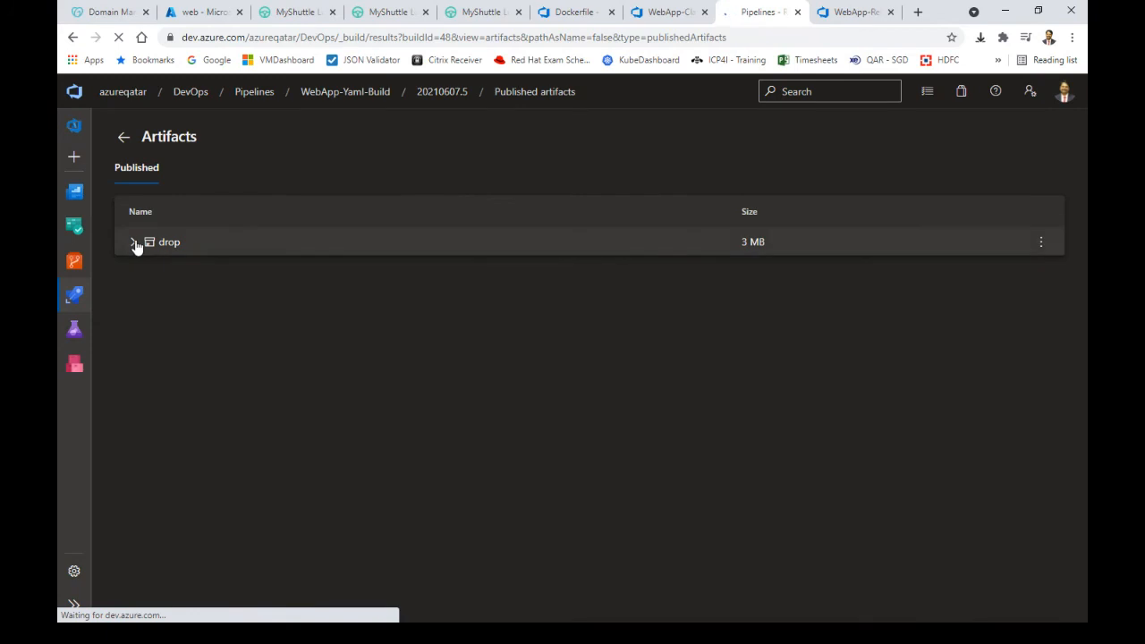
click(135, 243)
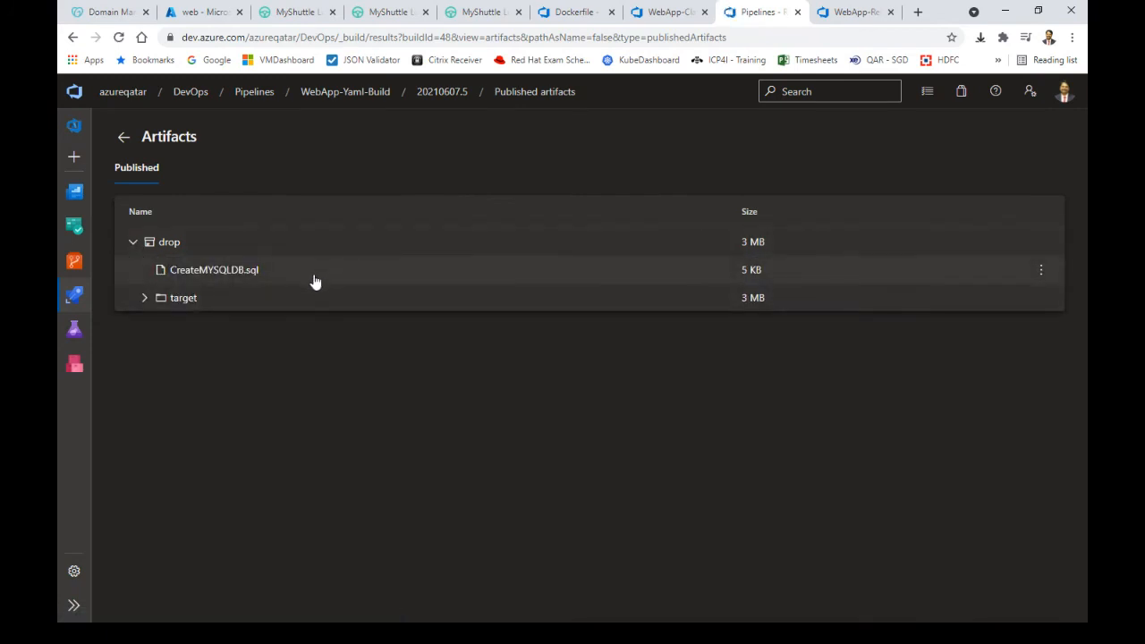
click(145, 299)
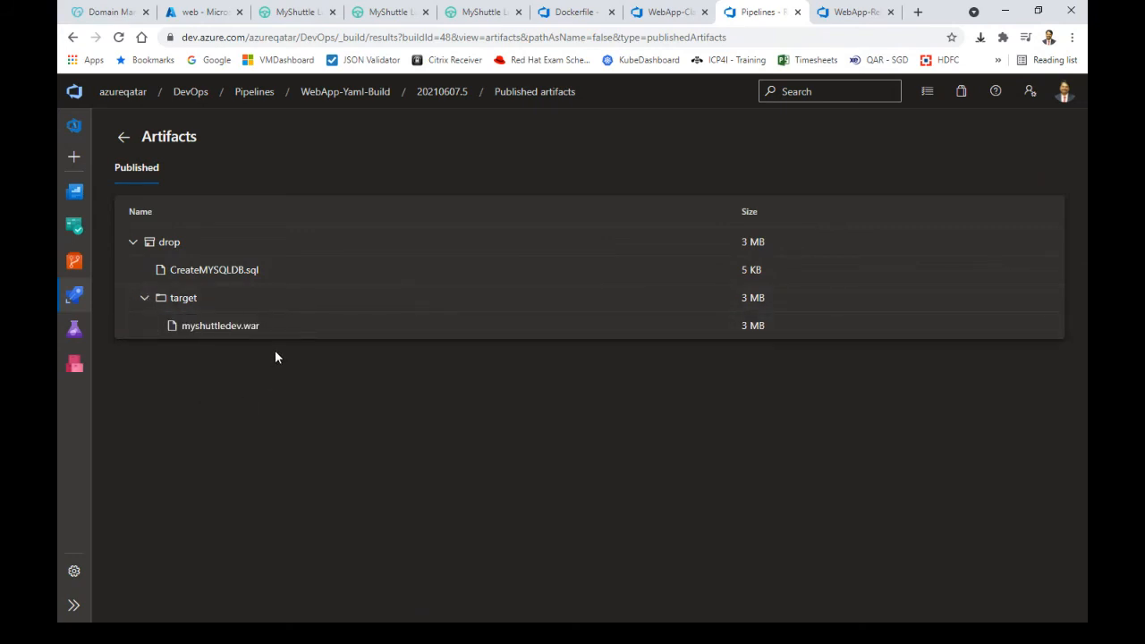
click(215, 328)
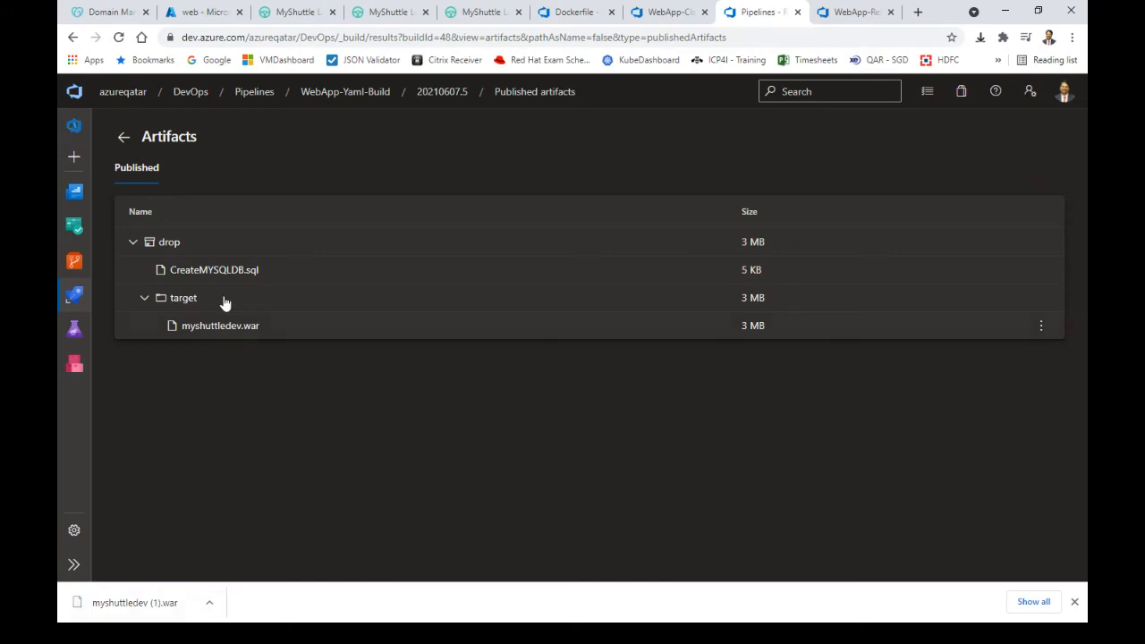
click(125, 138)
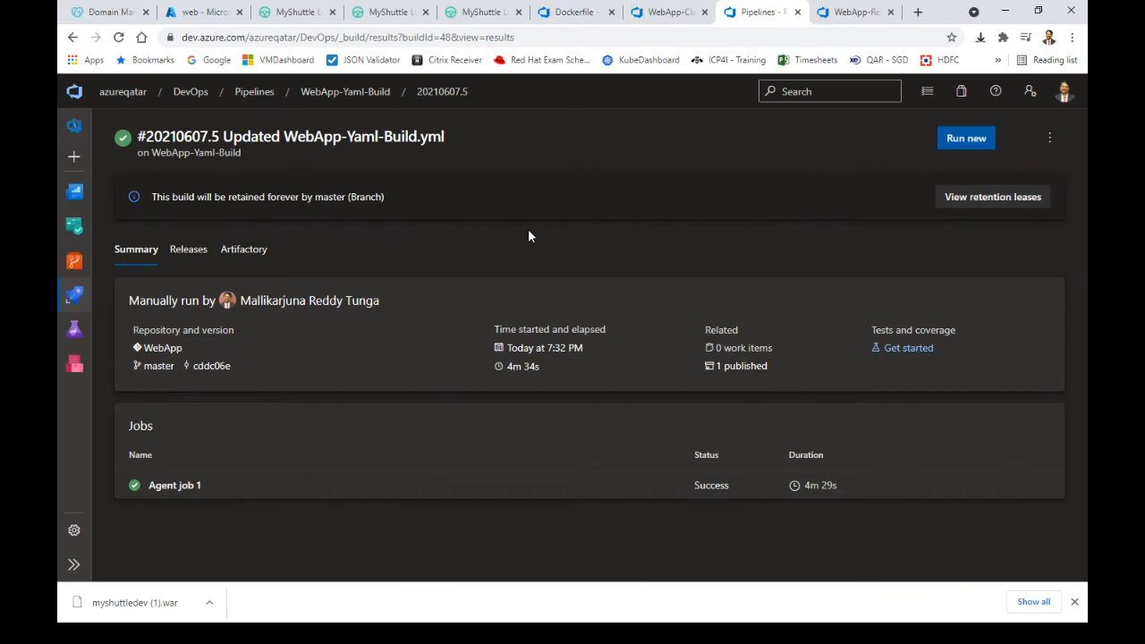
Review the Deploy Azure App Service log in Release-7's Run on agent job
click(844, 13)
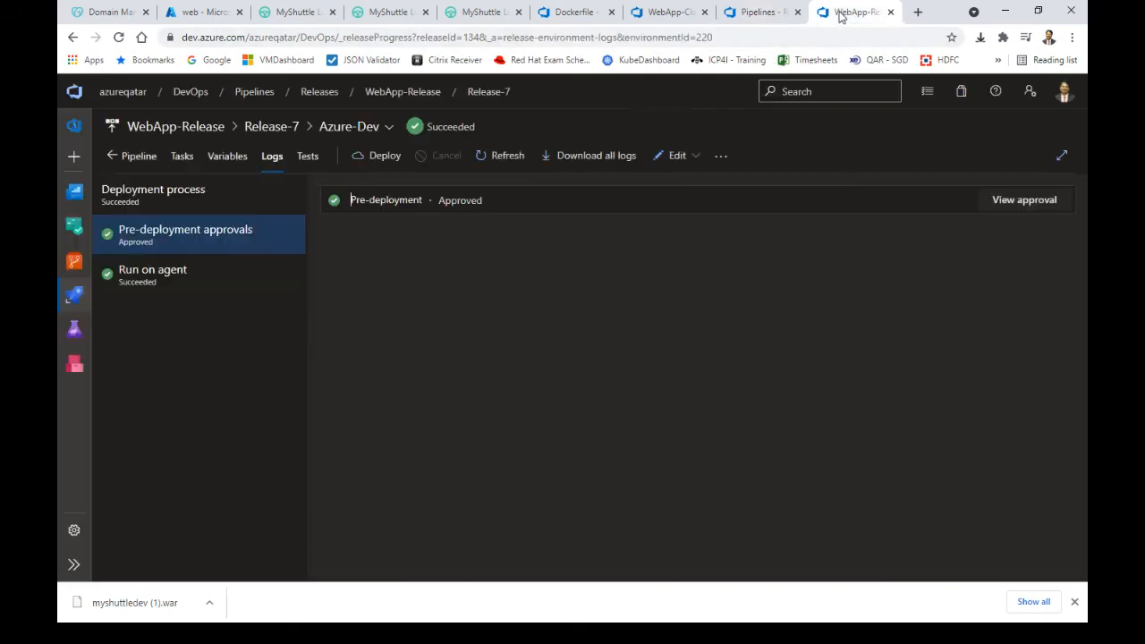
click(240, 284)
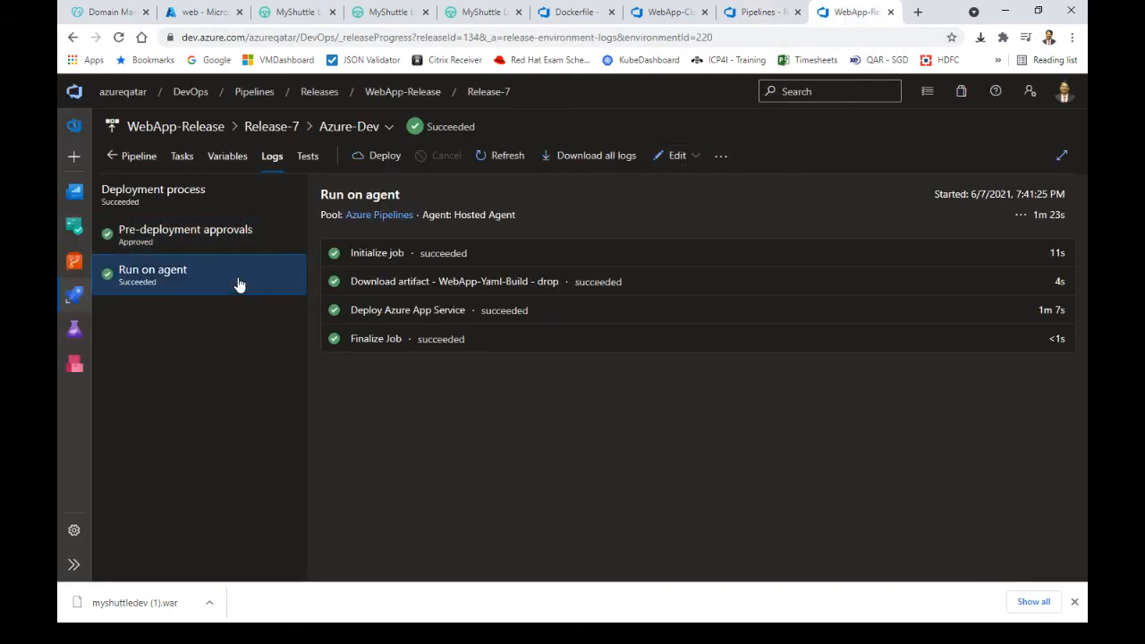
click(415, 311)
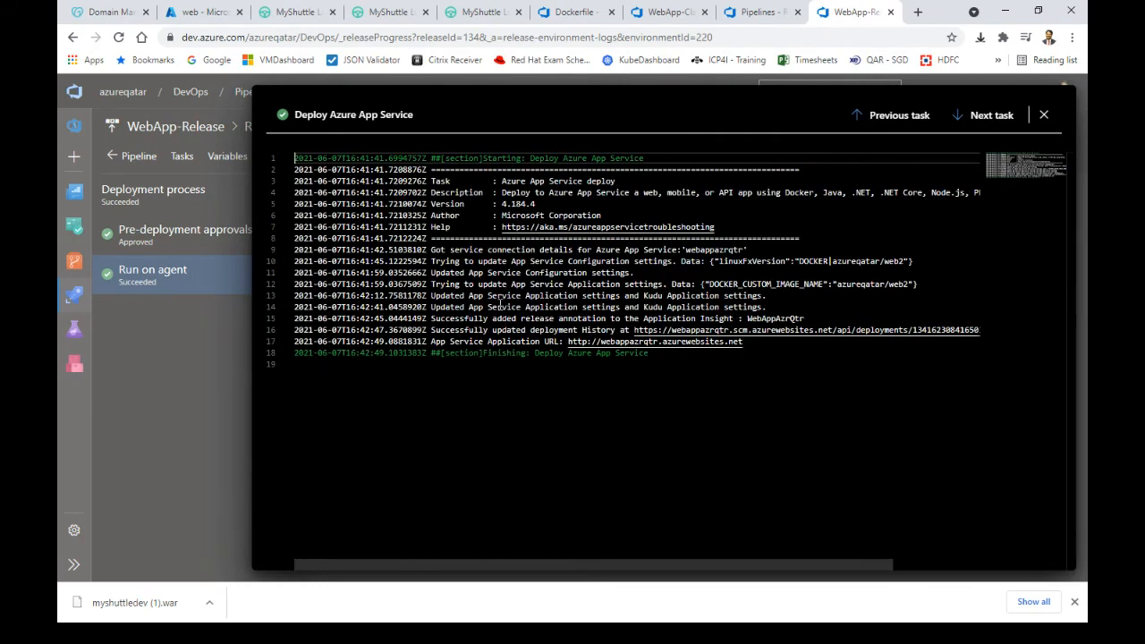
drag(491, 290, 812, 361)
click(221, 367)
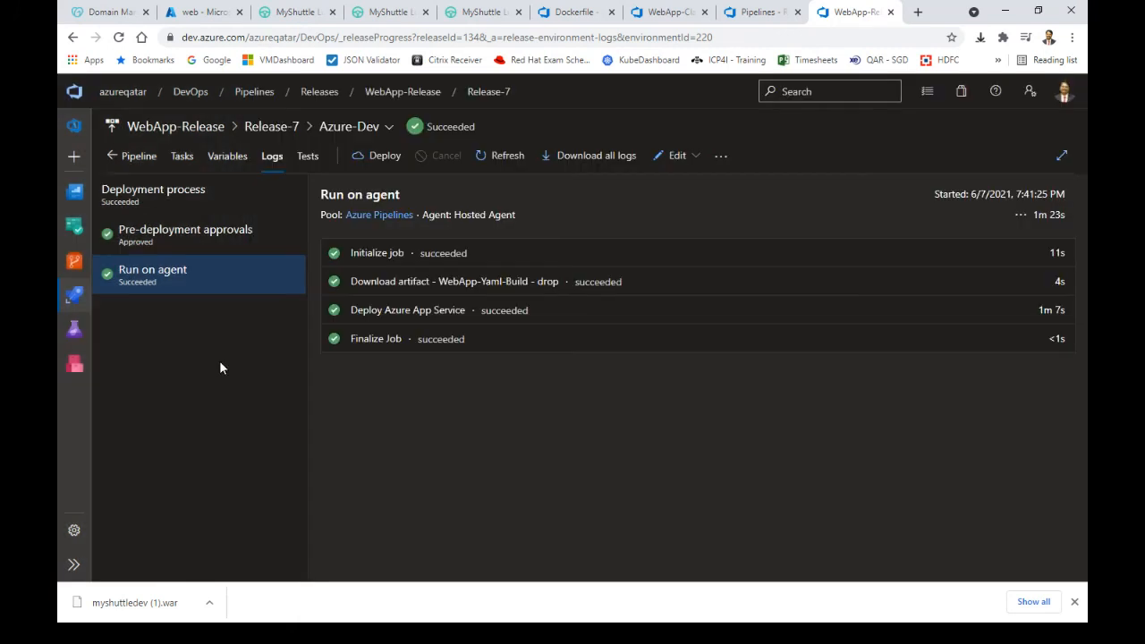
Open Release-7 in edit mode on its Pipeline view
click(692, 158)
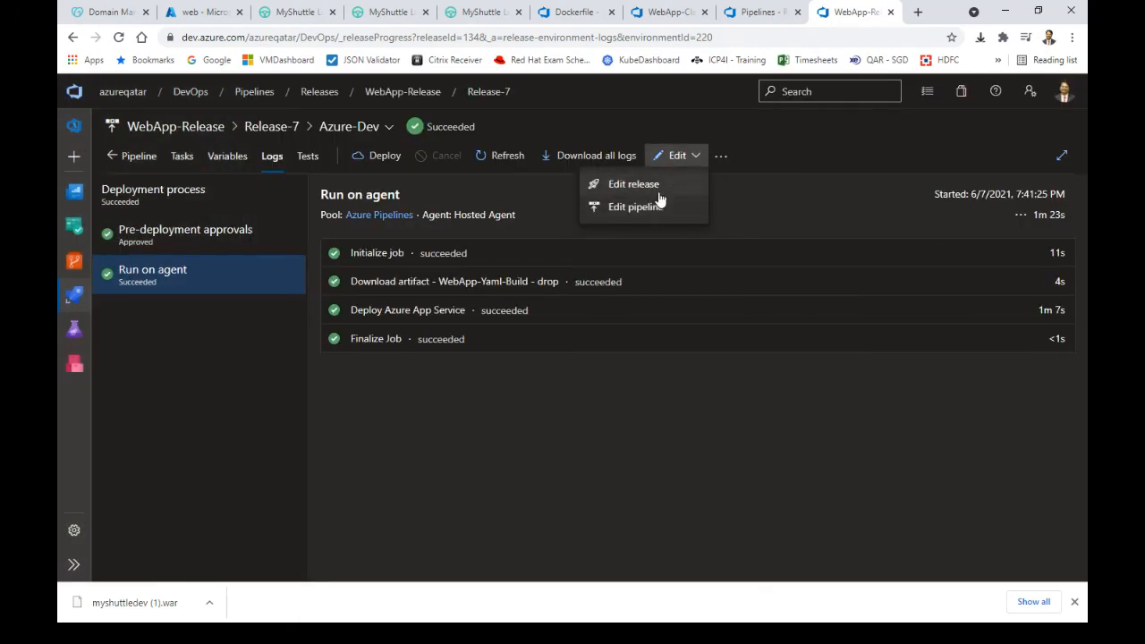
click(660, 185)
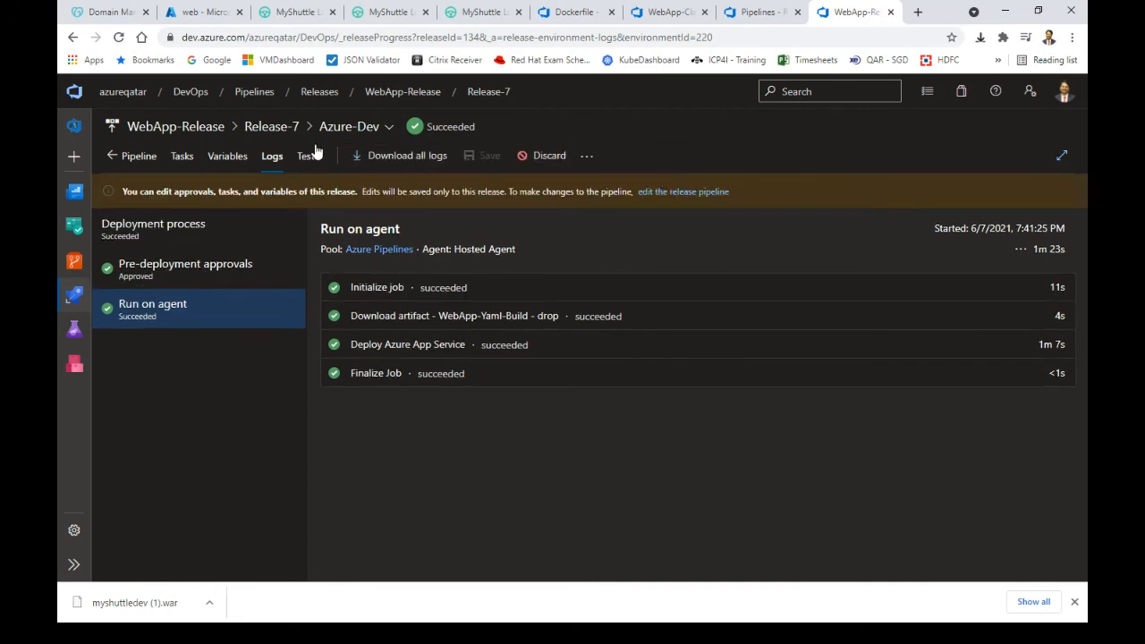
click(257, 128)
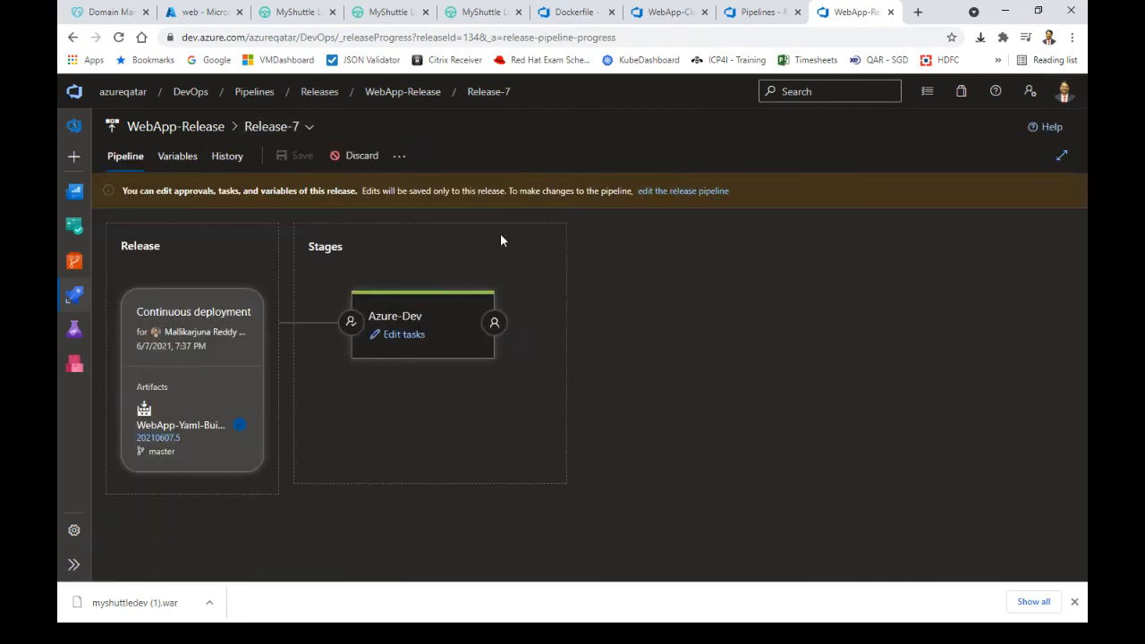
Clone the Azure-Dev stage and strip the 'Copy of ' prefix, naming it Azure-Dev (1)
click(211, 126)
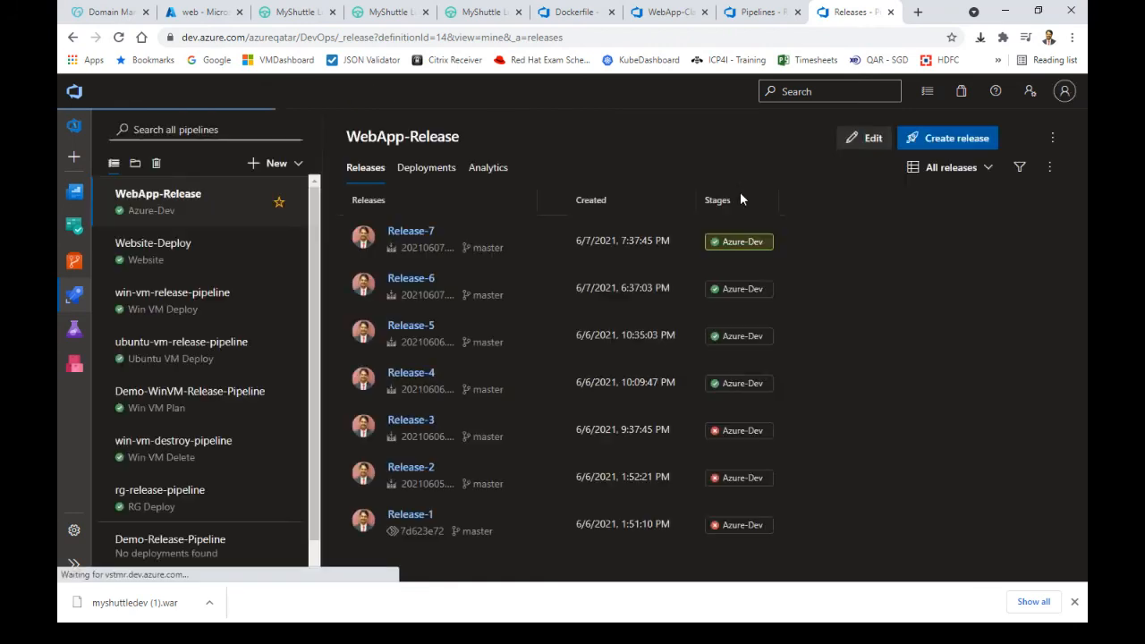
click(866, 139)
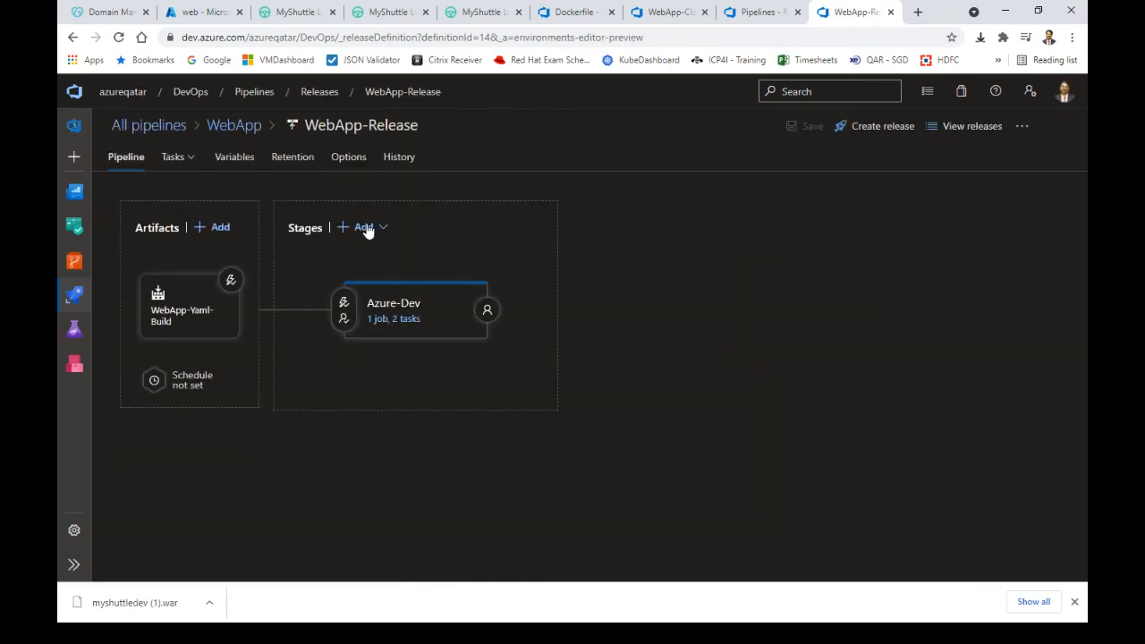
mouse_move(403, 355)
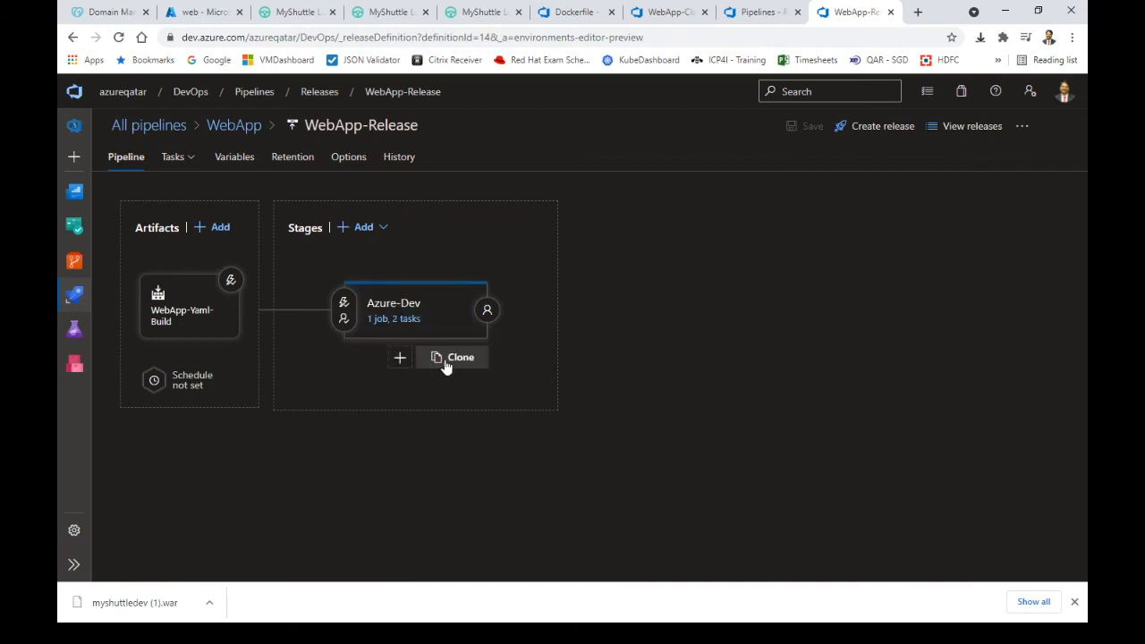
click(447, 363)
click(621, 312)
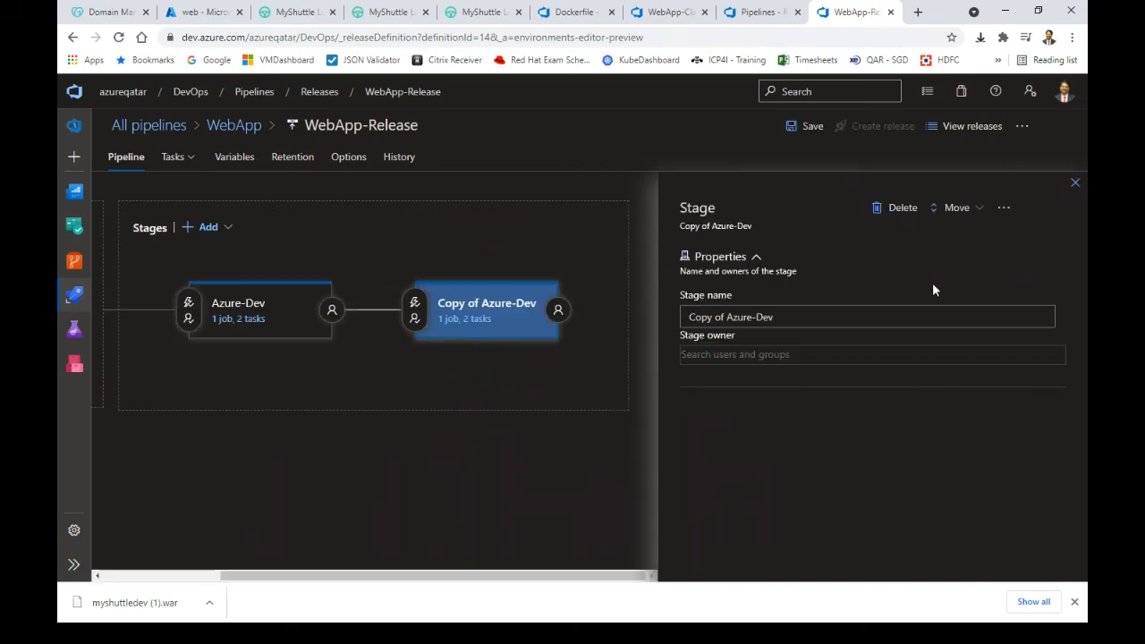
drag(727, 317, 616, 319)
key(BackSpace)
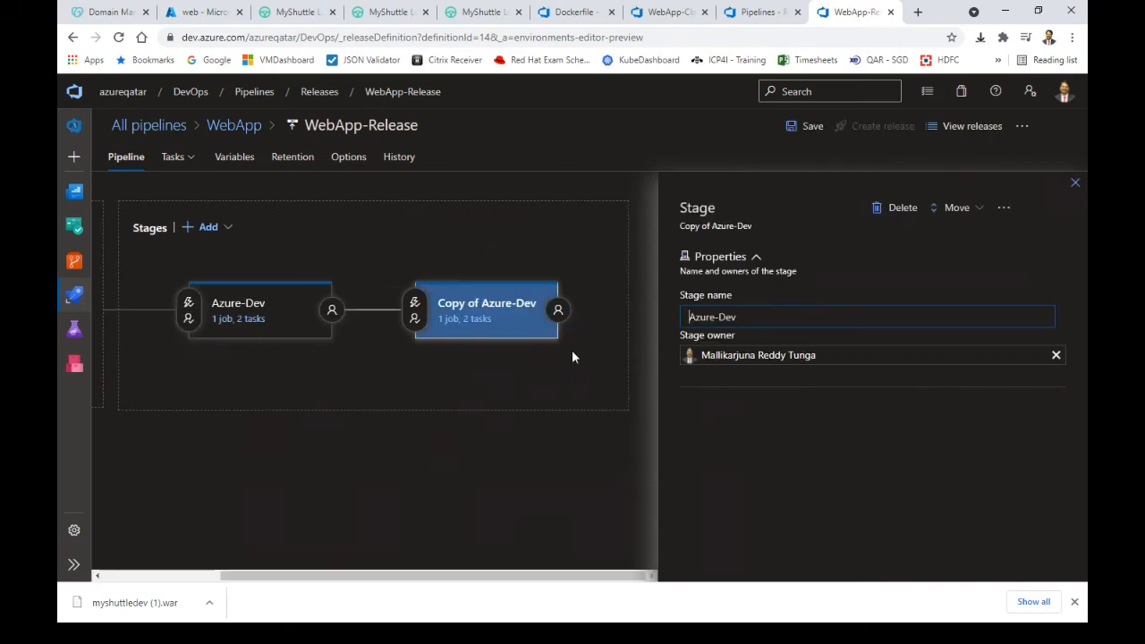
Rename the original Azure-Dev stage to 'Docker Buils'
click(283, 310)
drag(753, 318, 609, 314)
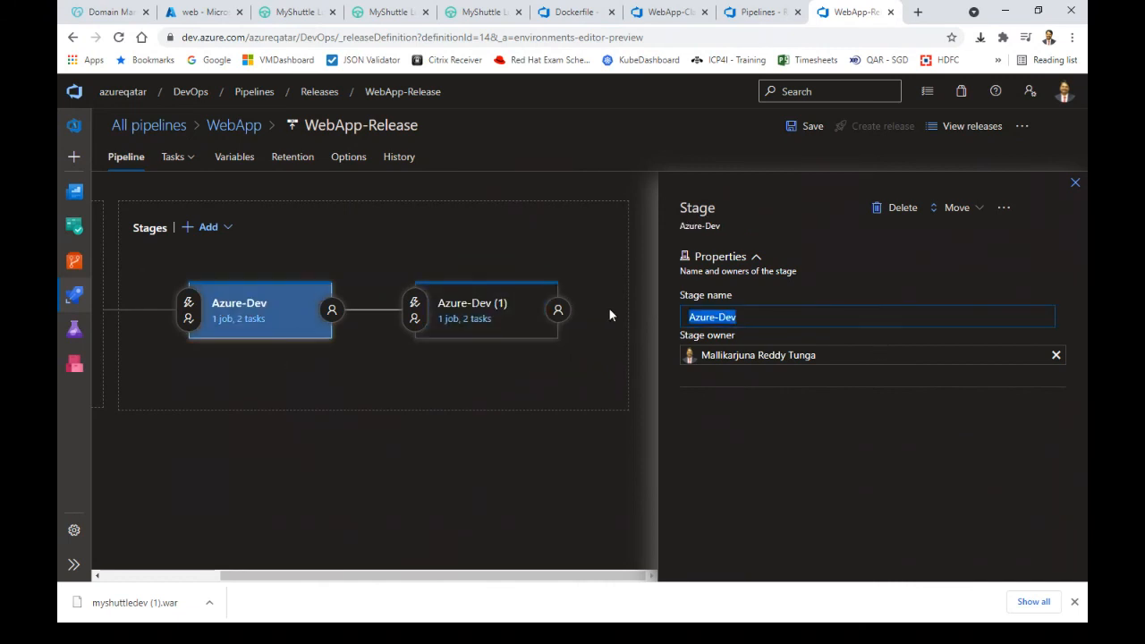
key(ctrl+shift+d)
text(o)
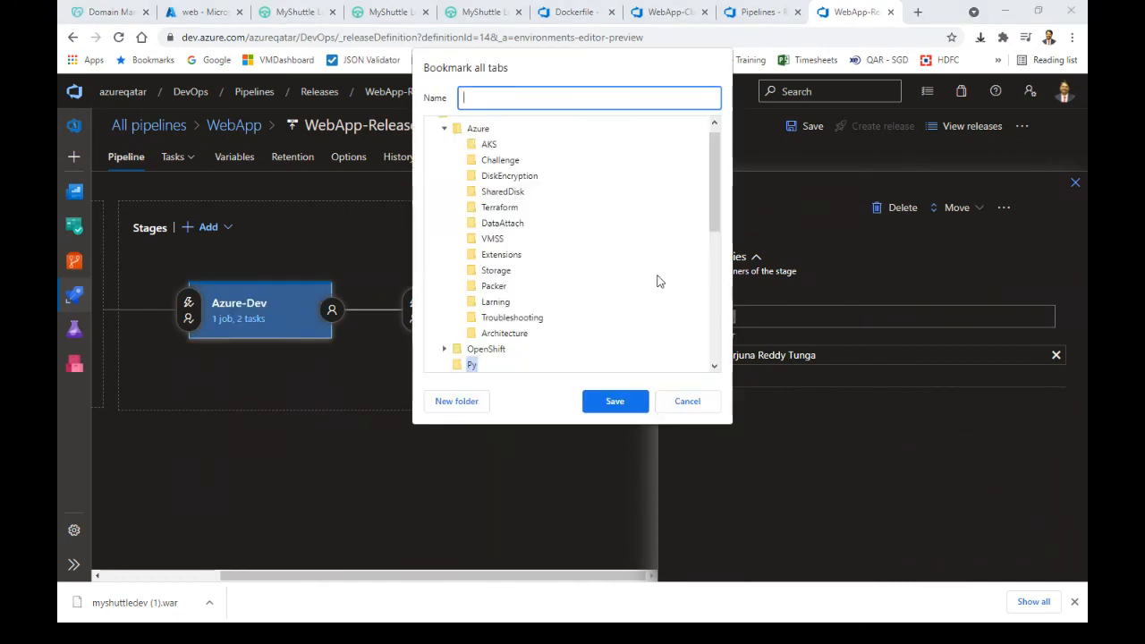
key(Escape)
text(Dcok)
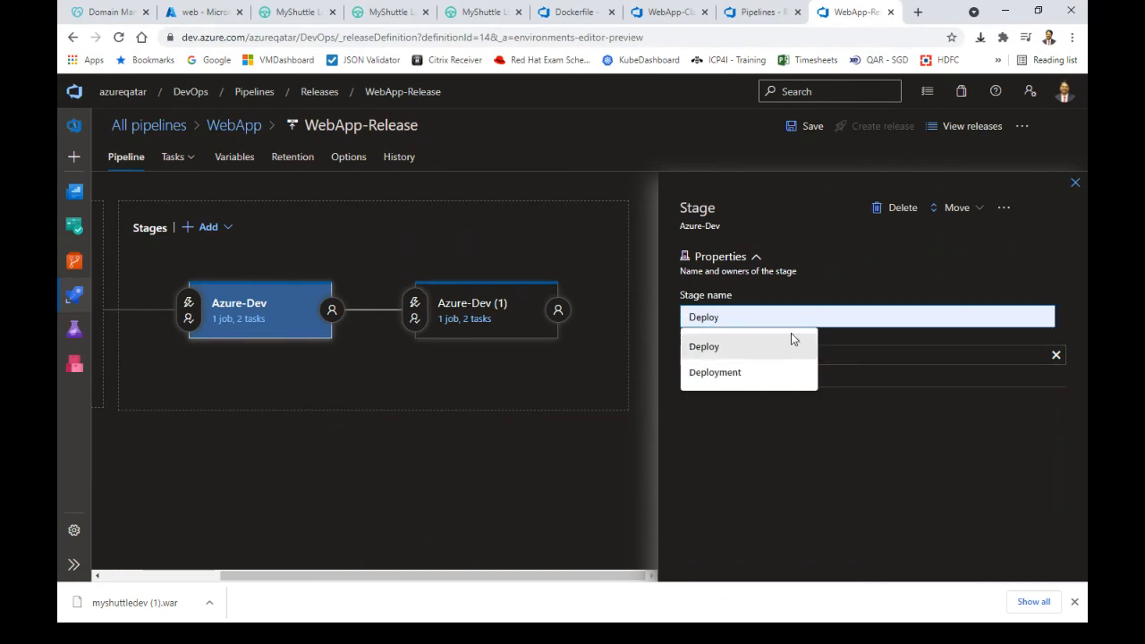
text(er)
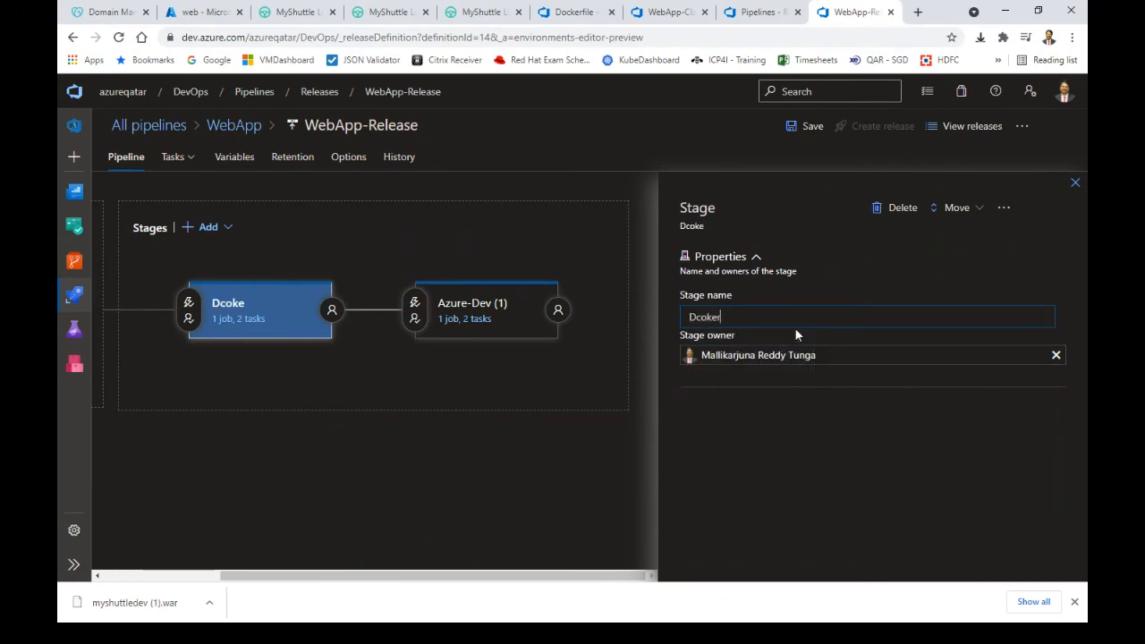
text( Buils)
key(BackSpace)
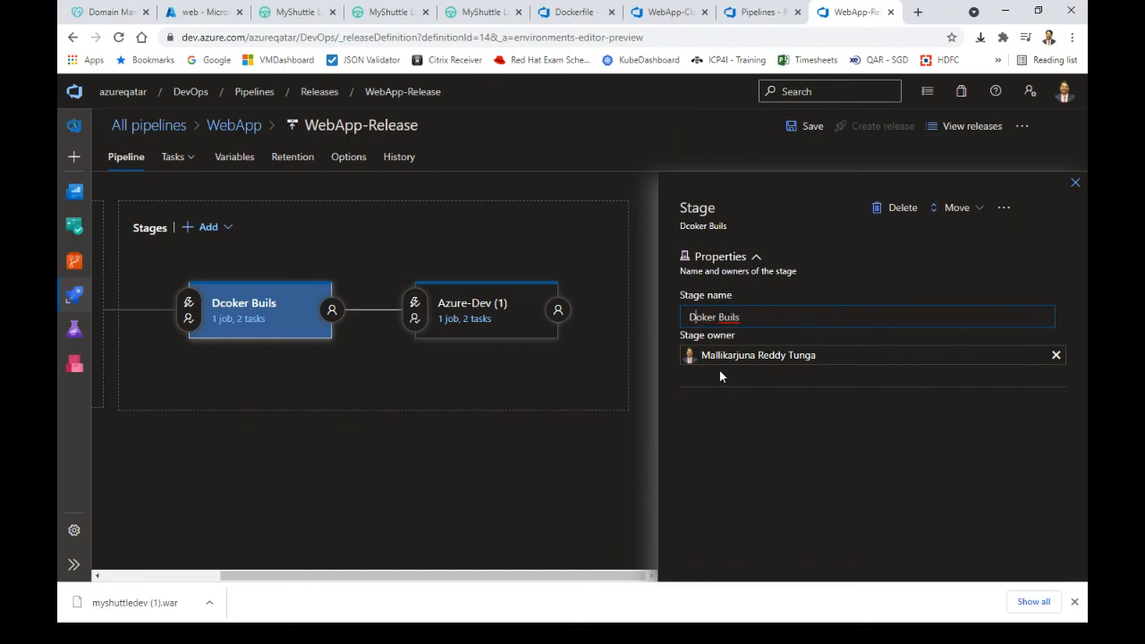
text(c)
mouse_move(570, 358)
Add a Docker task to the Docker Buils stage from the task catalogue
click(251, 320)
click(472, 242)
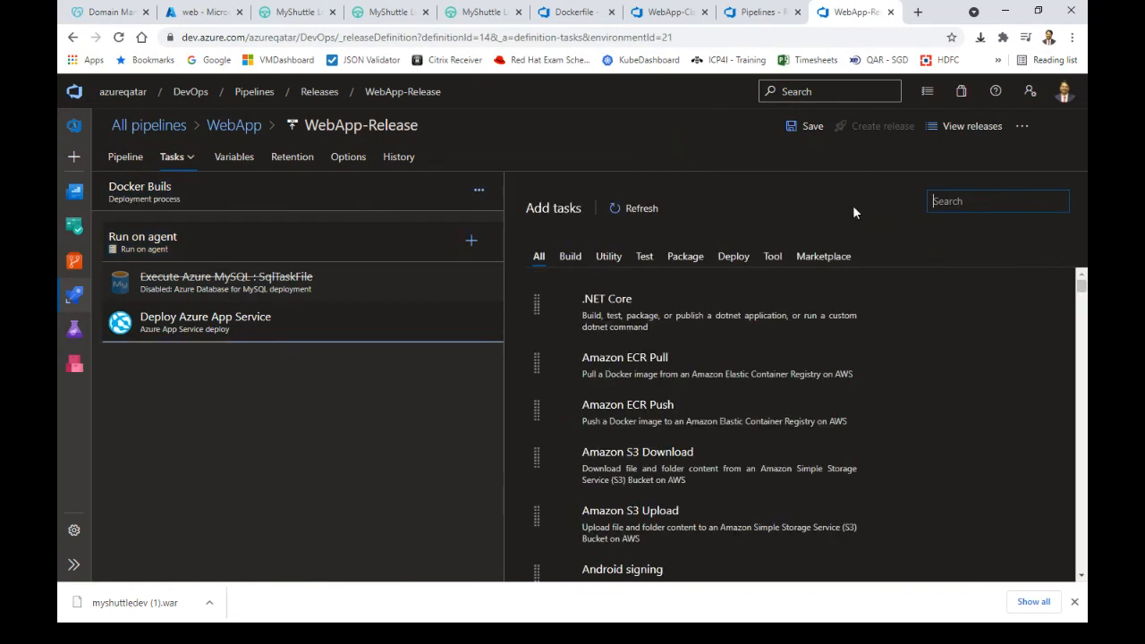
text(docke)
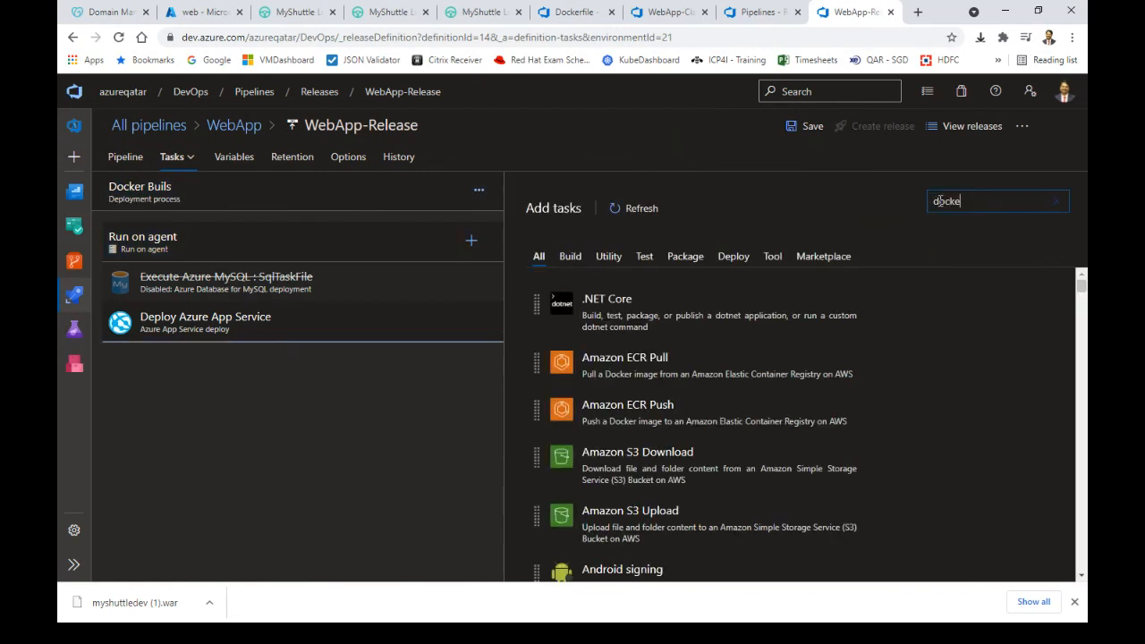
text(r)
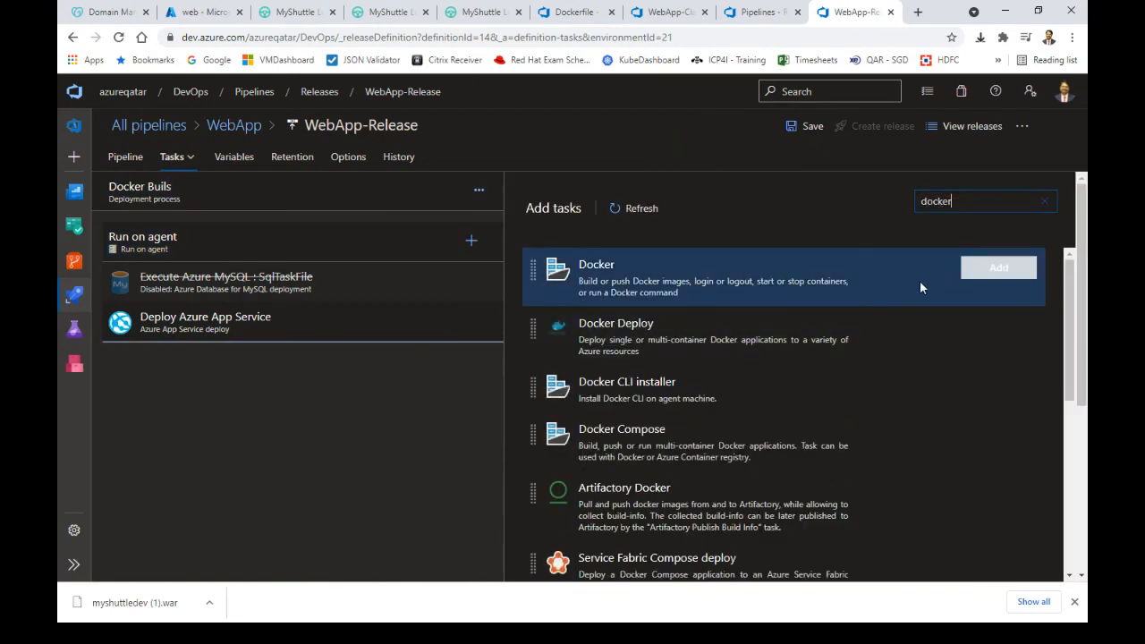
click(995, 268)
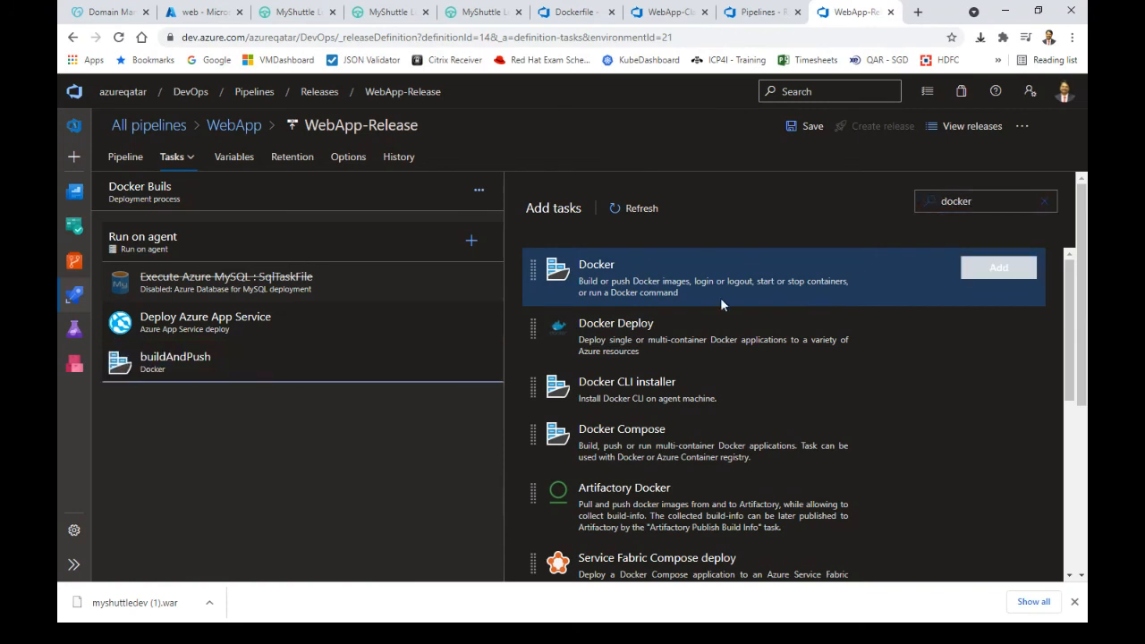
Remove the MySQL and Deploy Azure App Service tasks from the stage
click(313, 293)
right_click(312, 295)
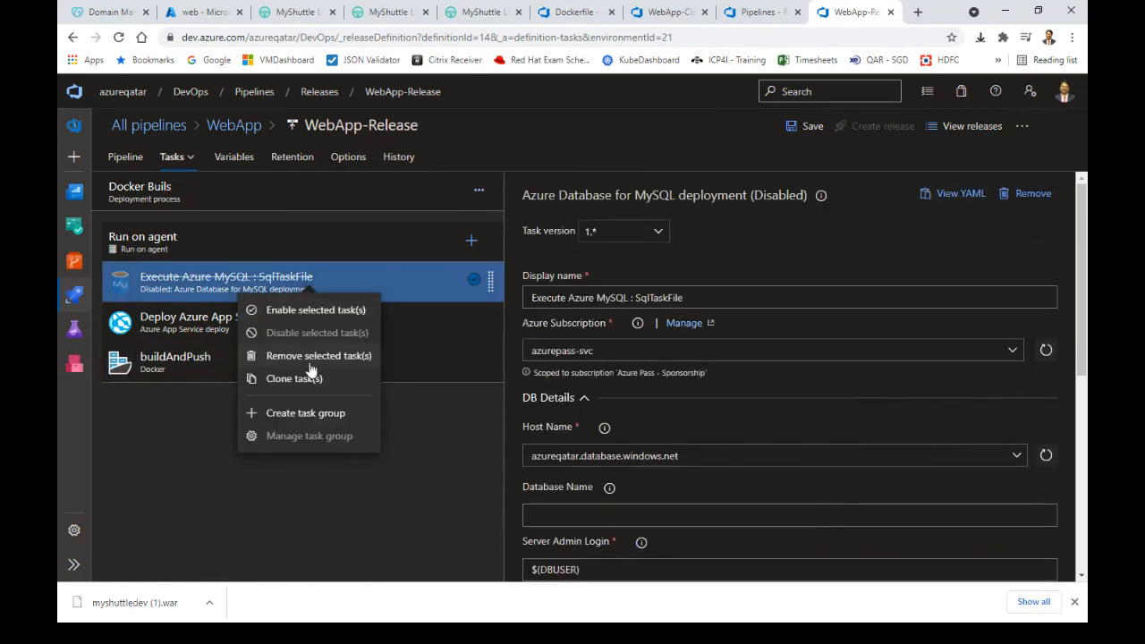
click(313, 354)
click(304, 322)
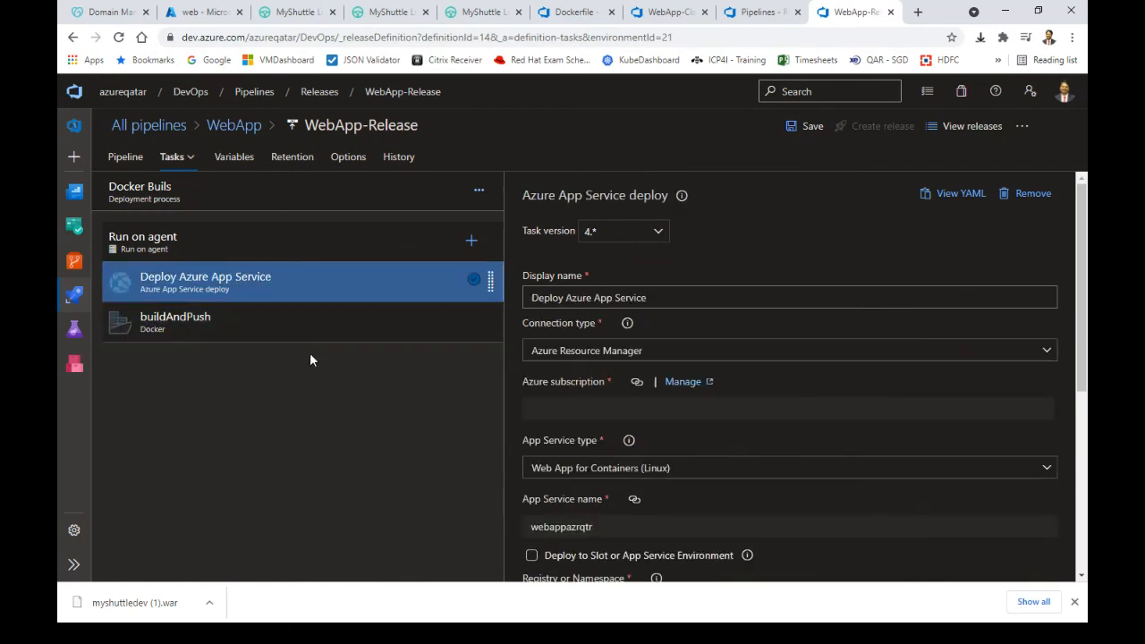
right_click(313, 288)
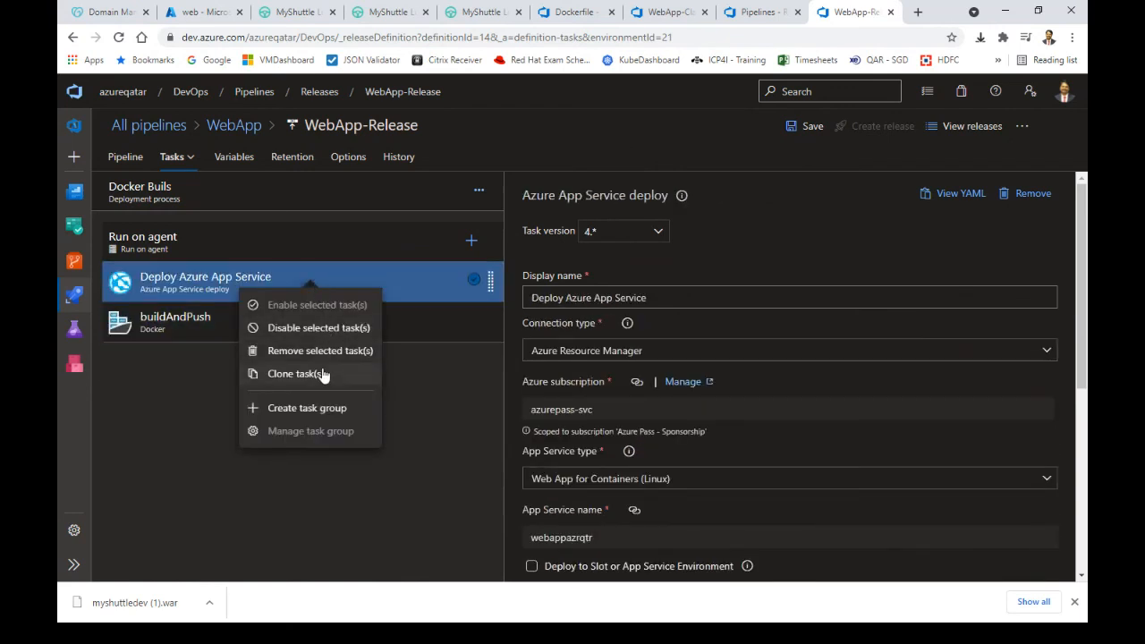
click(324, 351)
Check the buildAndPush task's container registry options, then head to the releases list
click(306, 297)
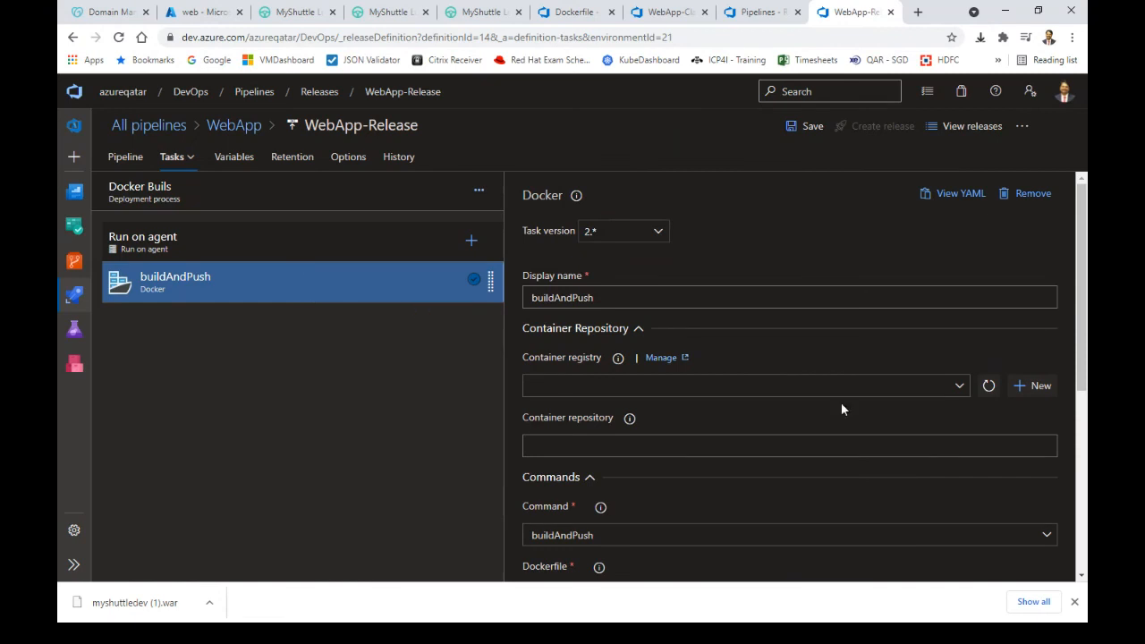
click(954, 388)
click(960, 386)
click(965, 391)
click(993, 392)
click(966, 129)
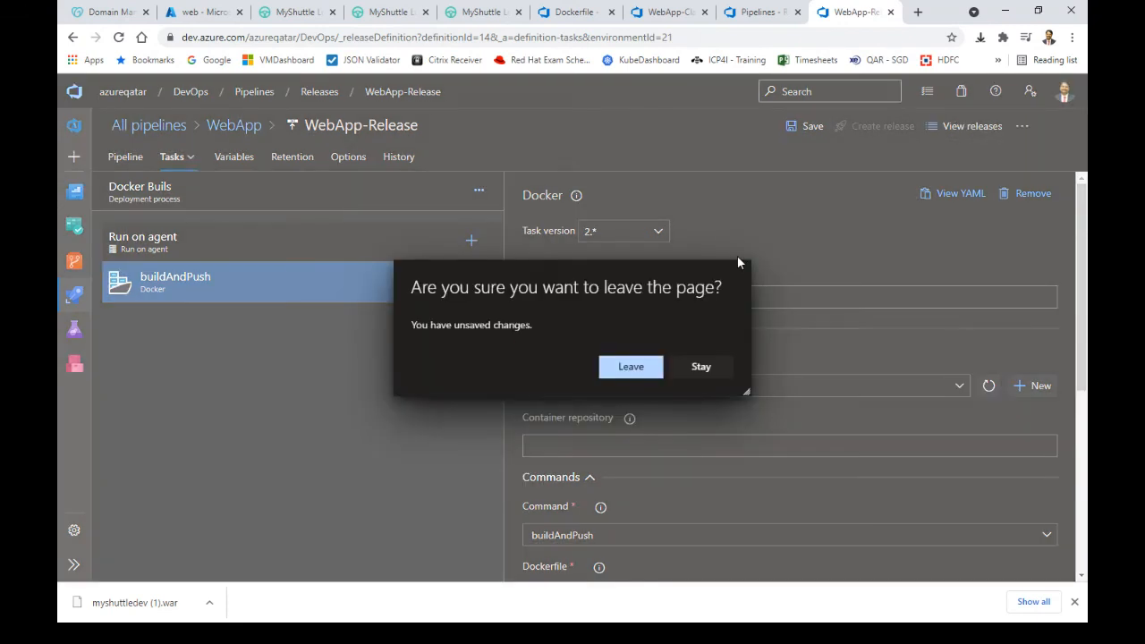
Discard the unsaved release edits and show all build pipelines grouped in folders
click(617, 366)
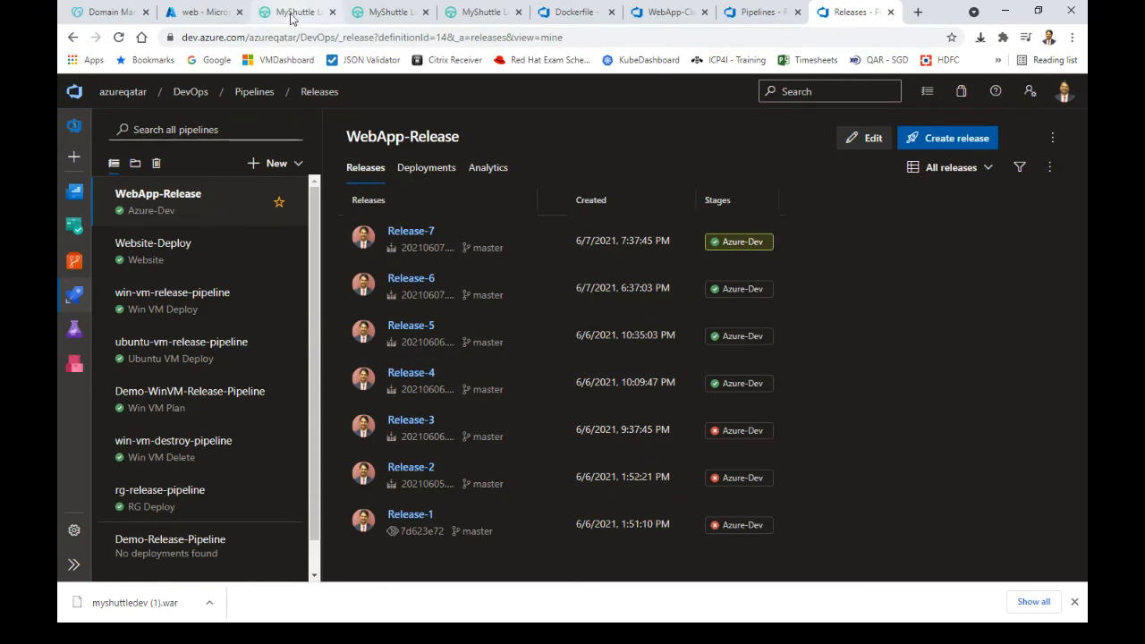
click(753, 16)
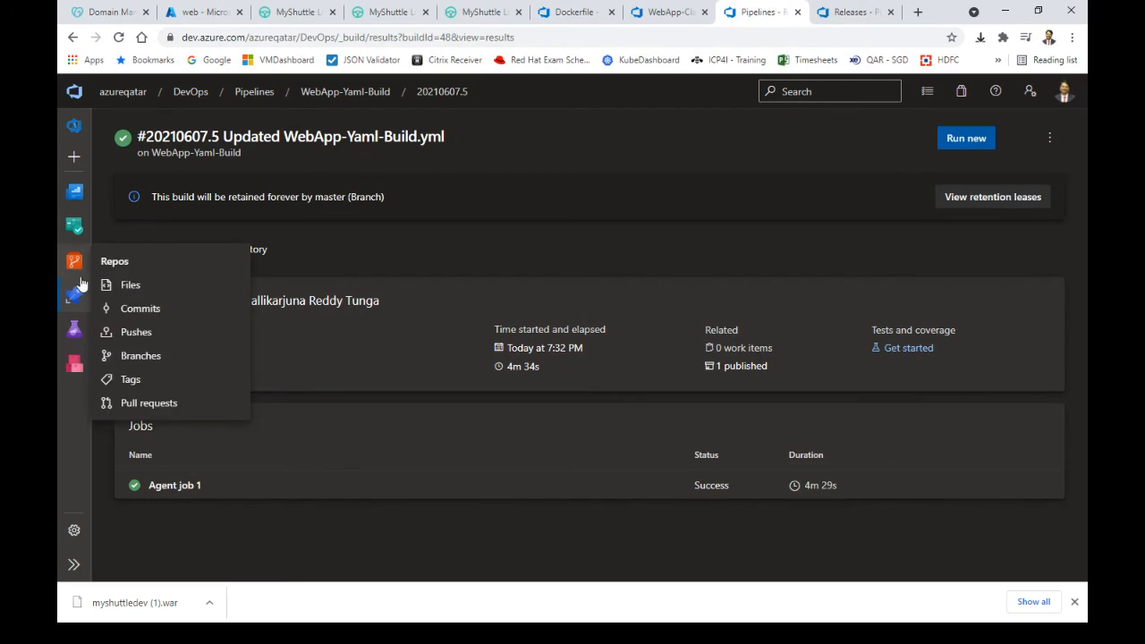
mouse_move(75, 295)
click(129, 328)
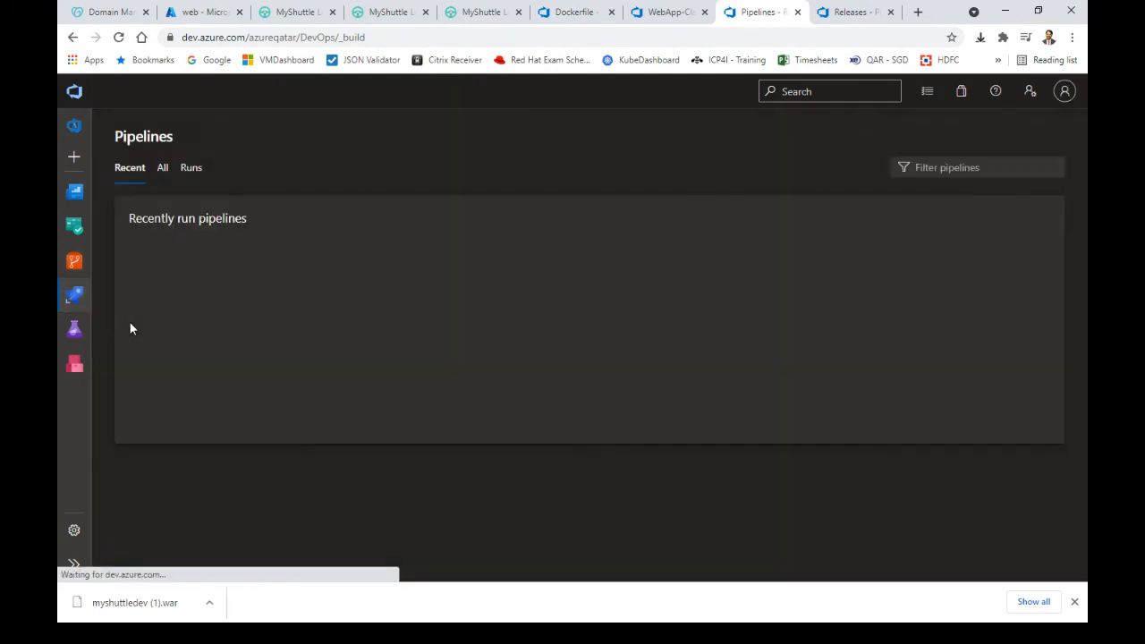
click(159, 178)
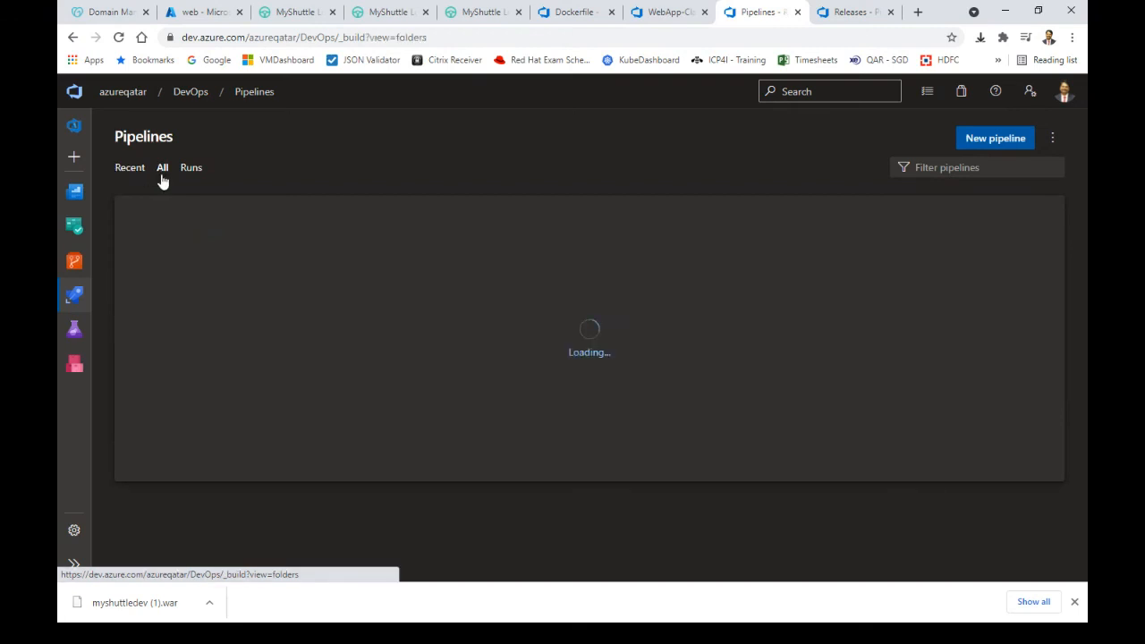
Check the latest WebApp-Yaml-Build run's job logs, then go to the DevOps project summary
click(135, 278)
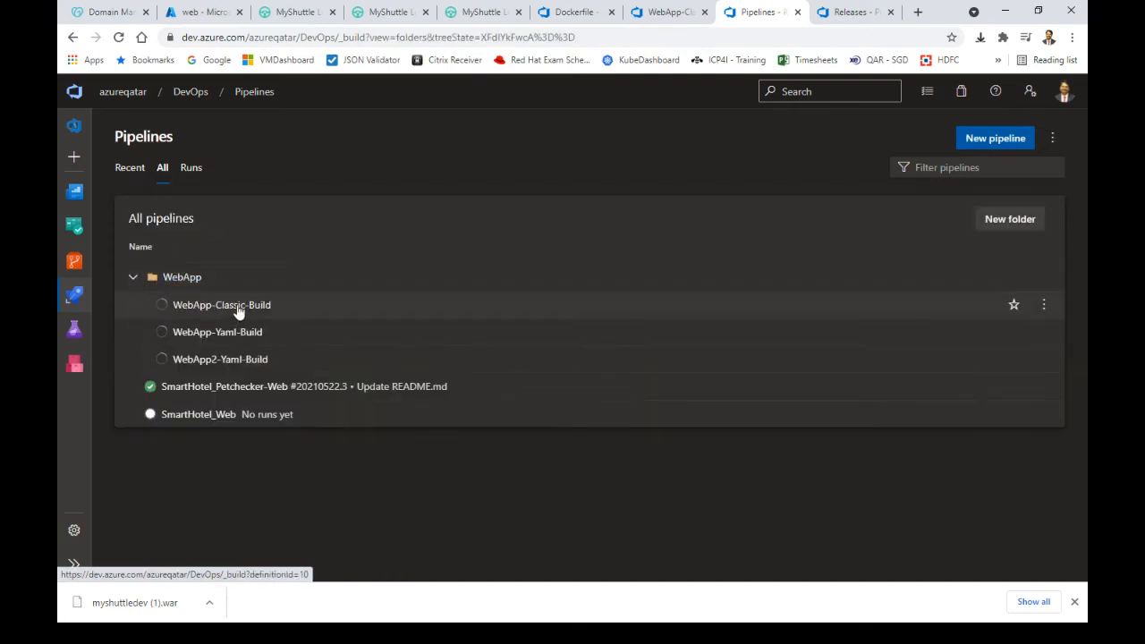
click(241, 334)
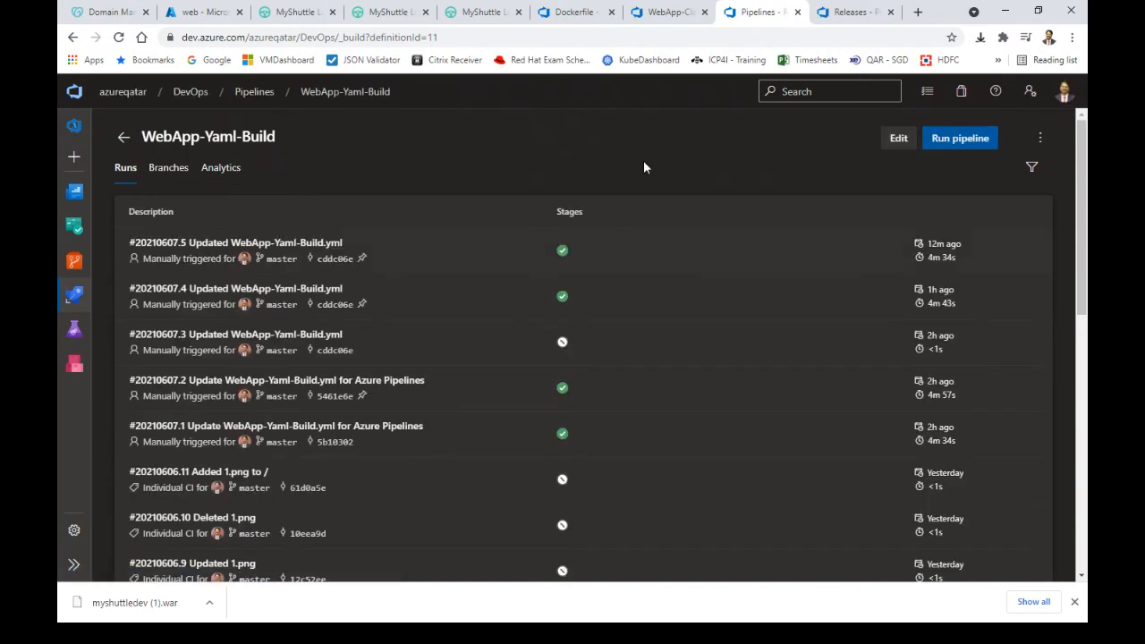
click(561, 255)
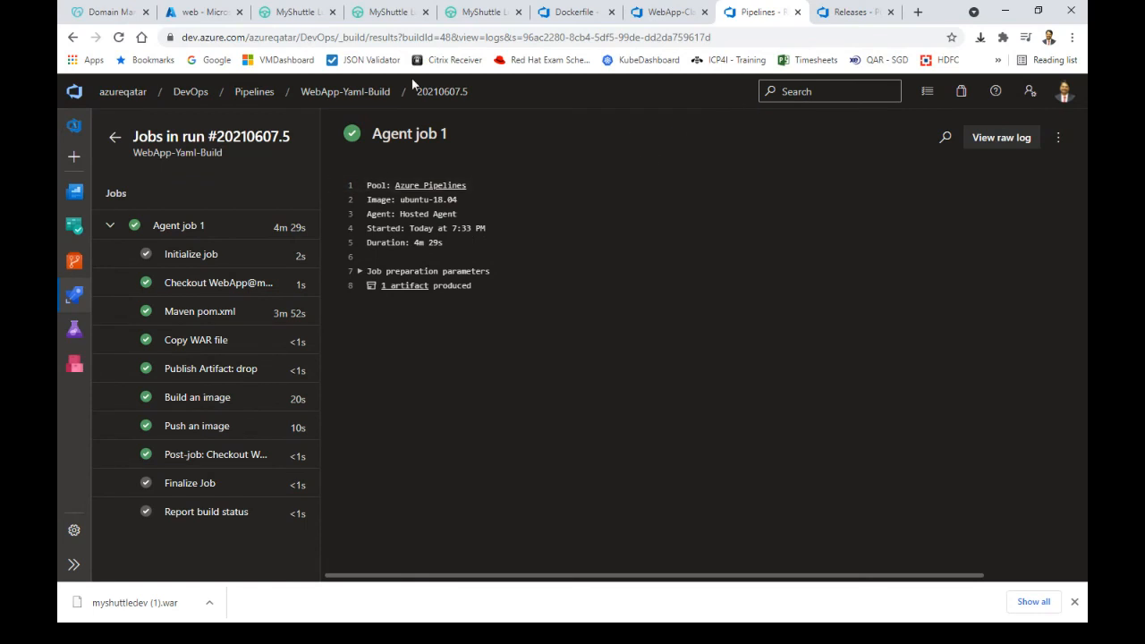
click(179, 95)
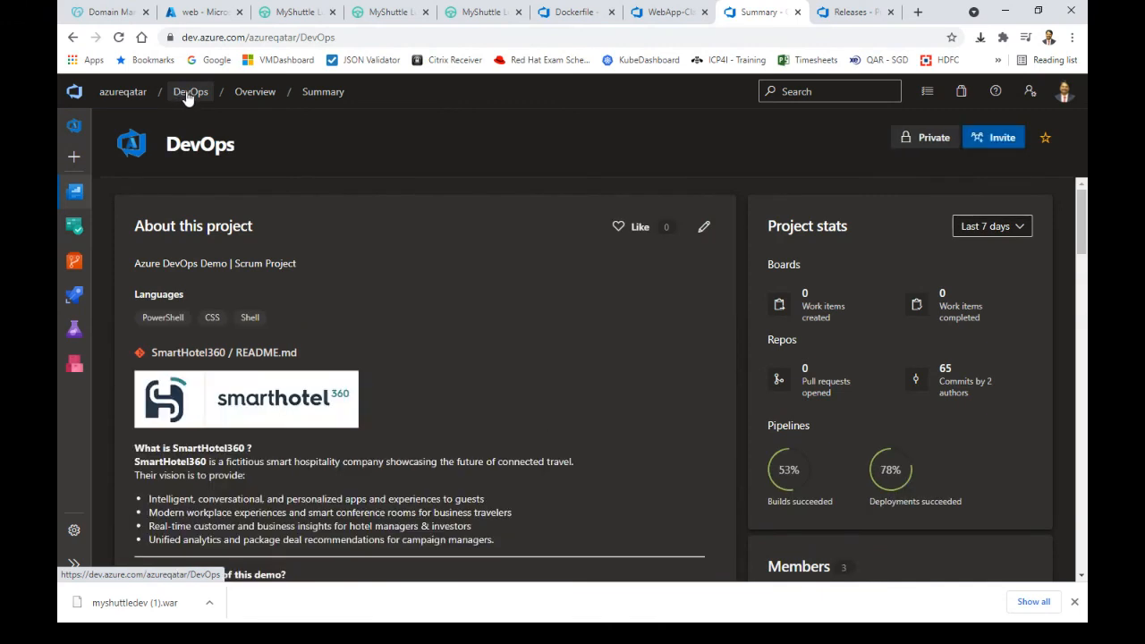
Browse the WebApp repository files, then reload the MyShuttle.biz login page on its custom domain
click(74, 260)
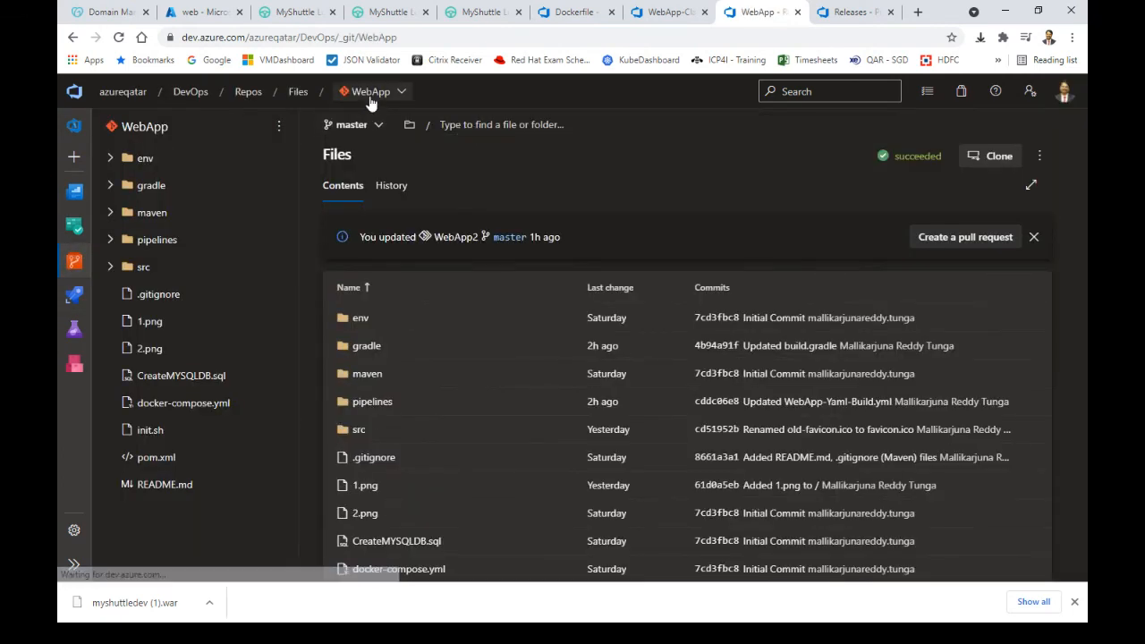
click(389, 12)
click(449, 39)
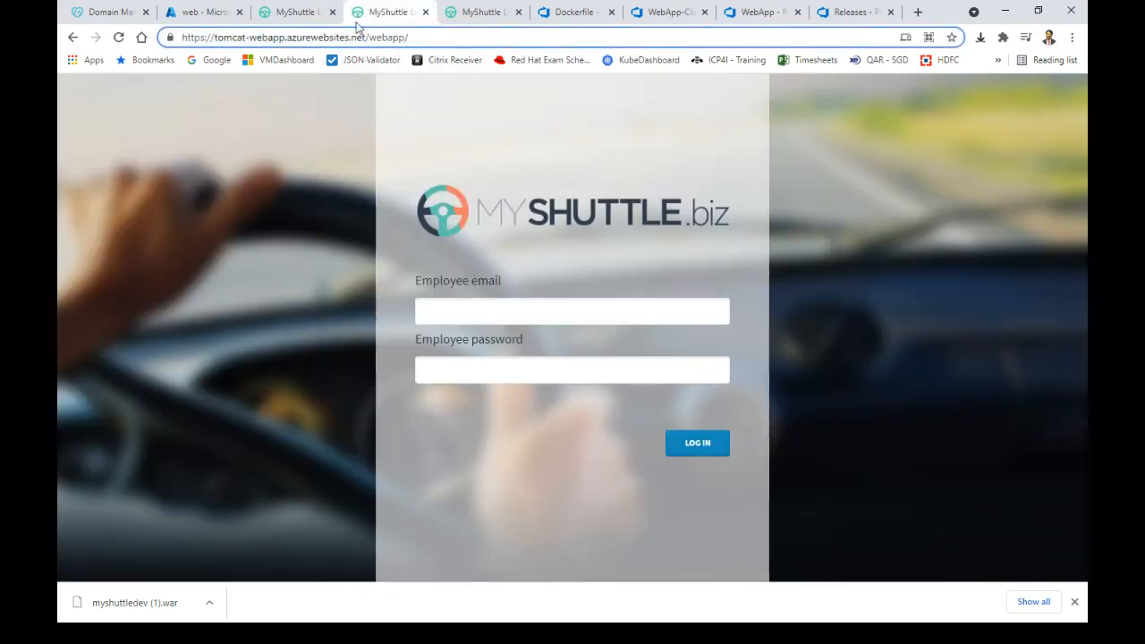
click(302, 13)
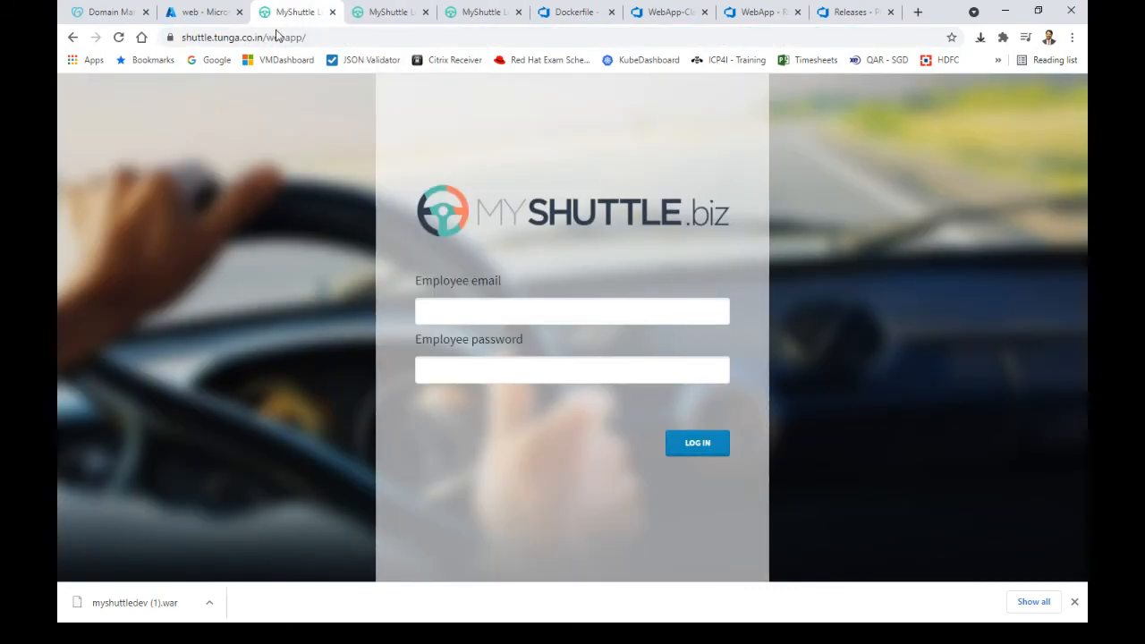
click(123, 39)
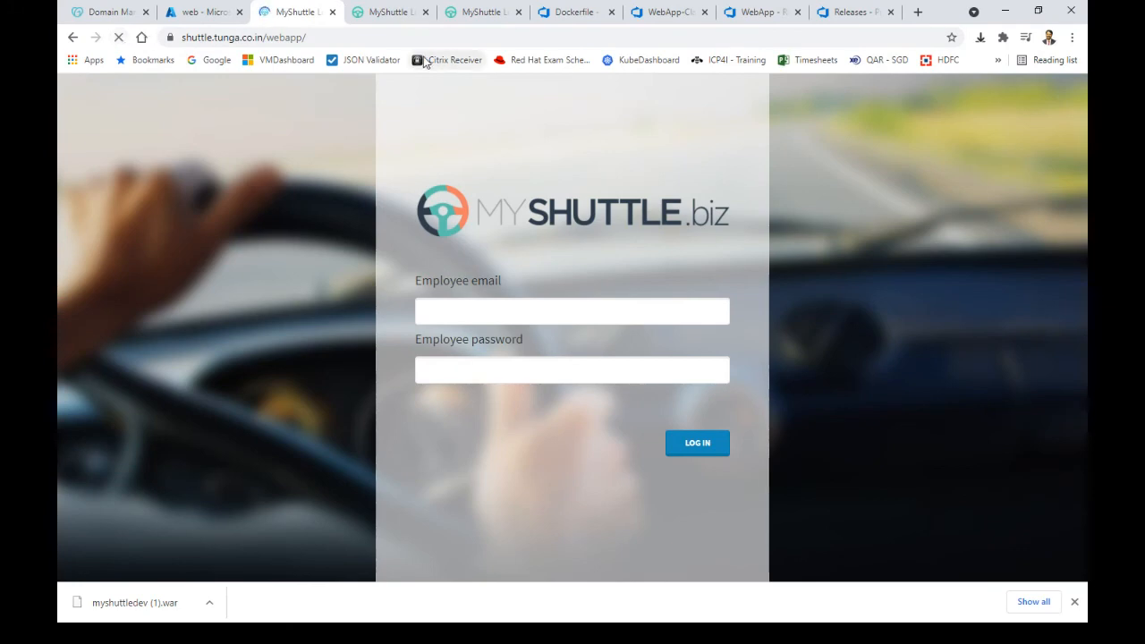
click(223, 22)
click(156, 128)
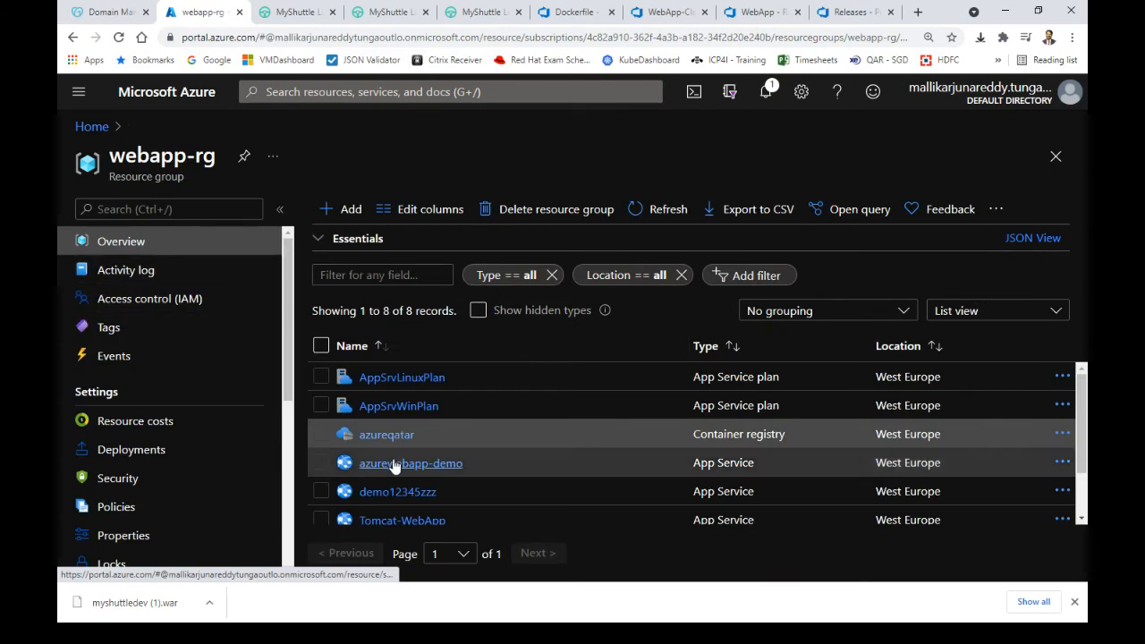
click(402, 520)
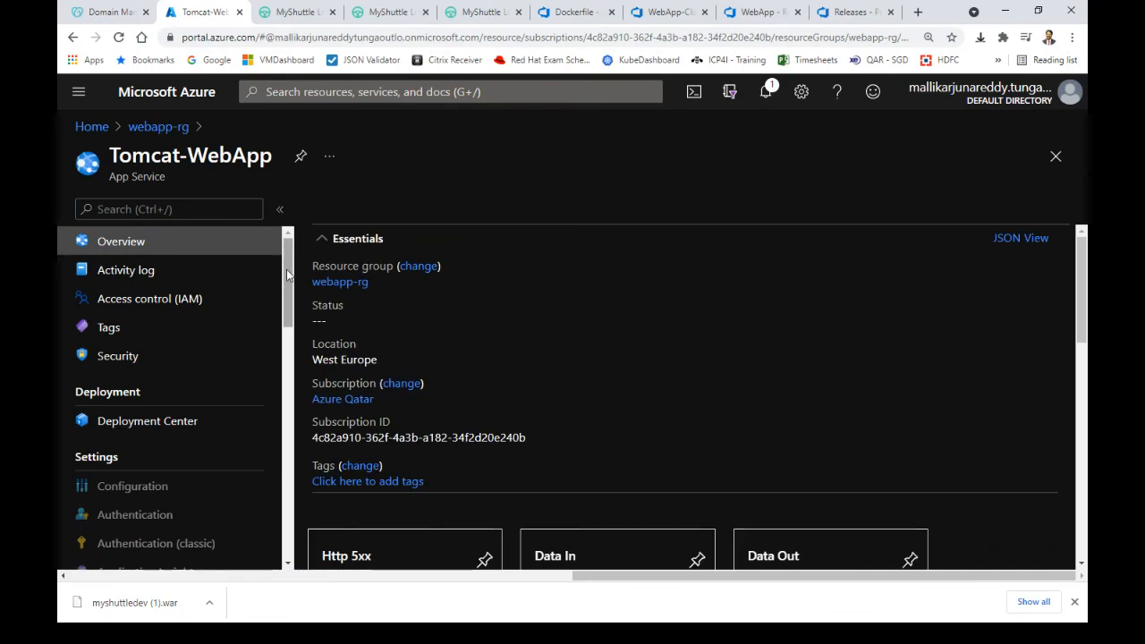
drag(287, 275, 287, 302)
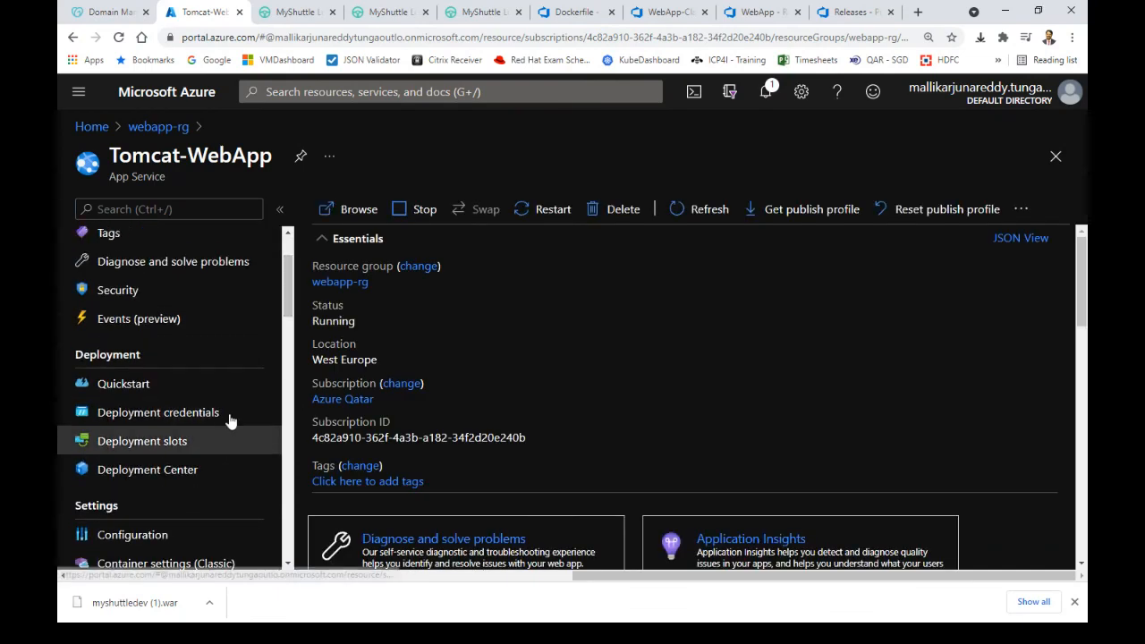
click(218, 569)
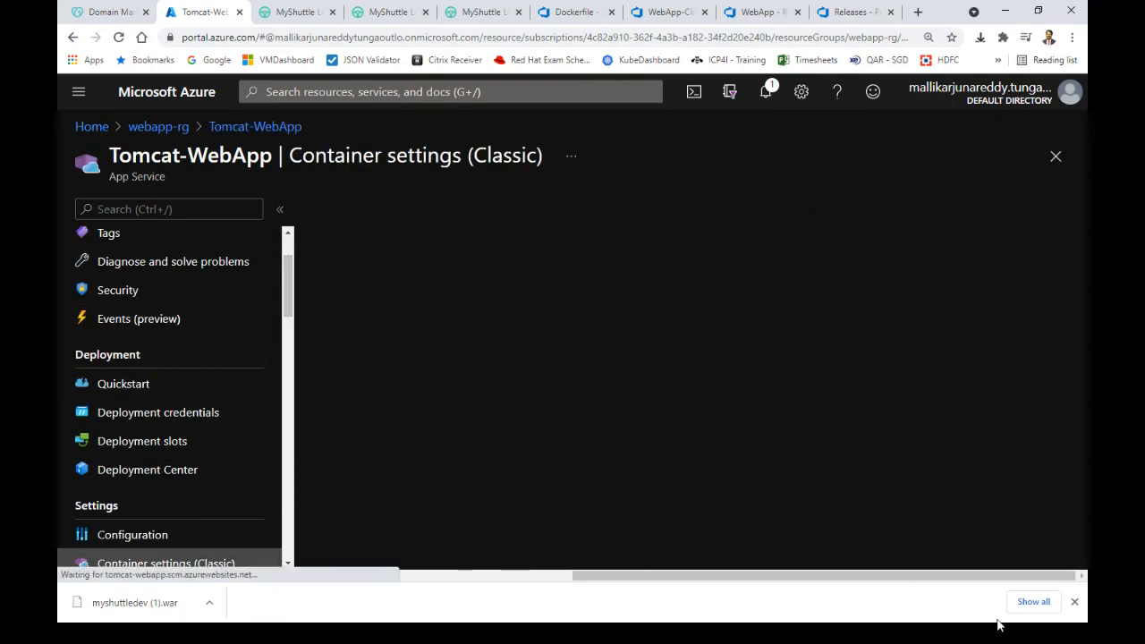
click(1074, 602)
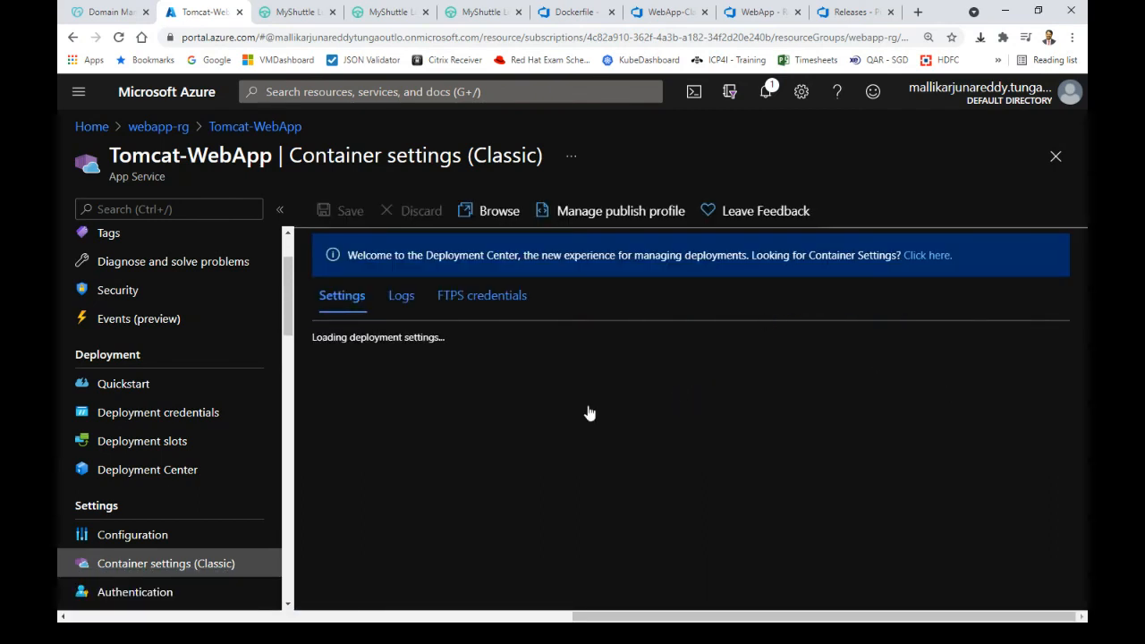
scroll(936, 406, down, 5)
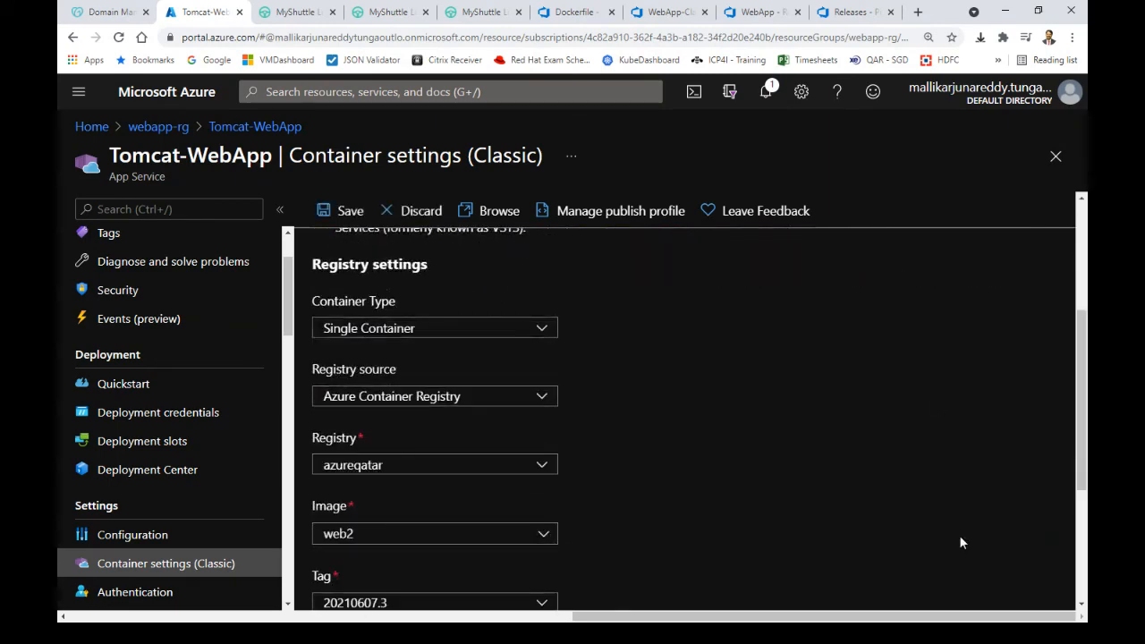
scroll(856, 455, down, 2)
click(547, 445)
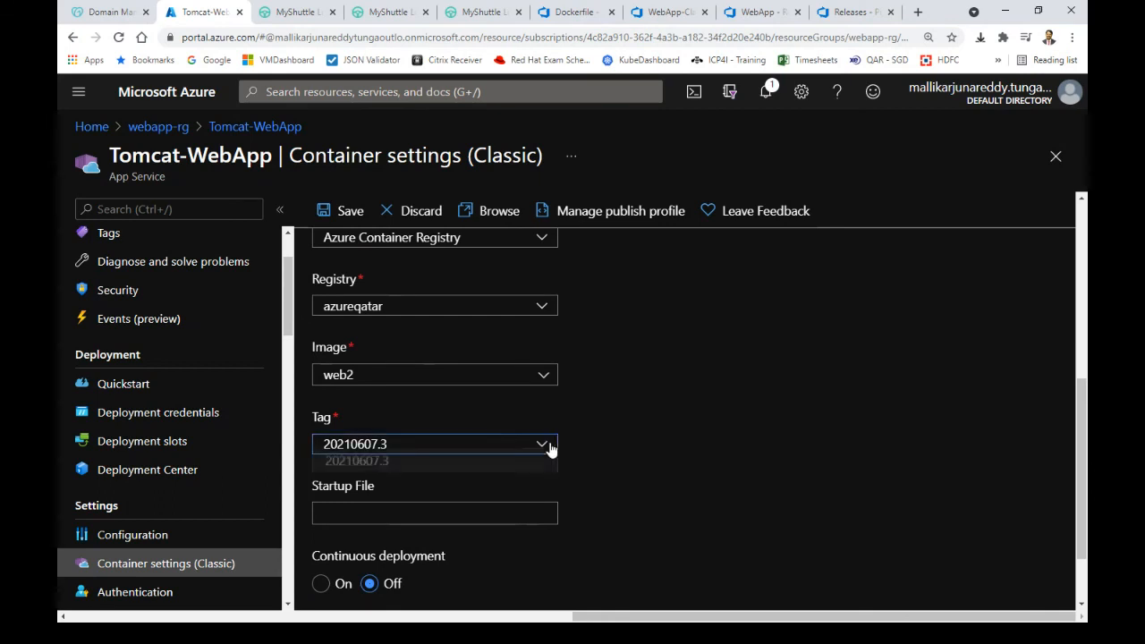
click(537, 376)
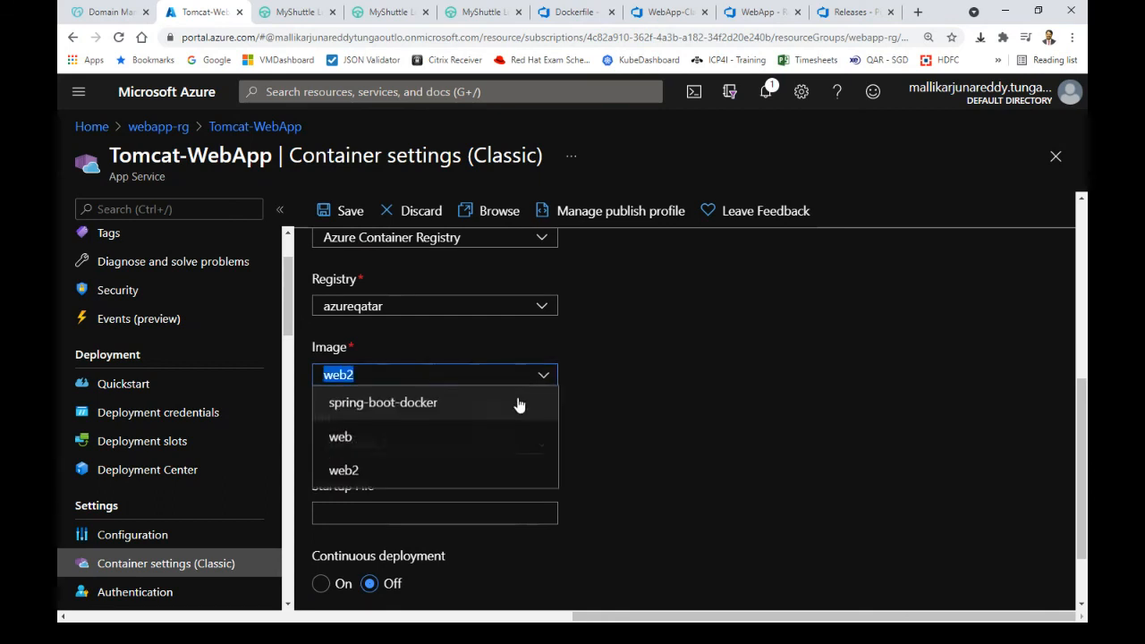
click(427, 439)
click(514, 447)
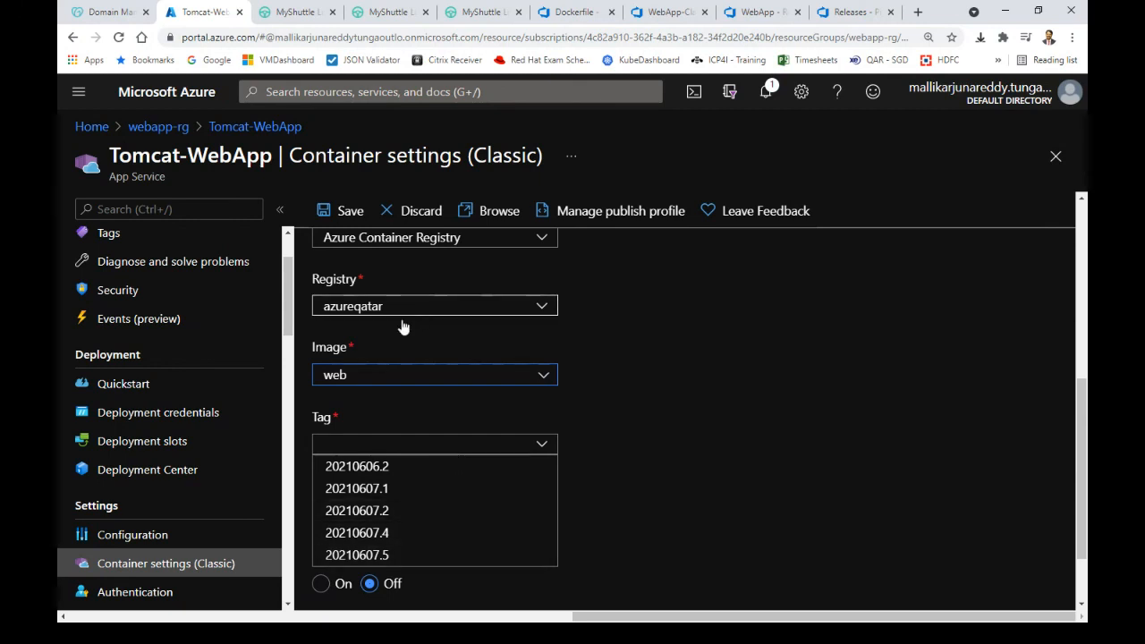
click(658, 411)
drag(1083, 408, 1086, 453)
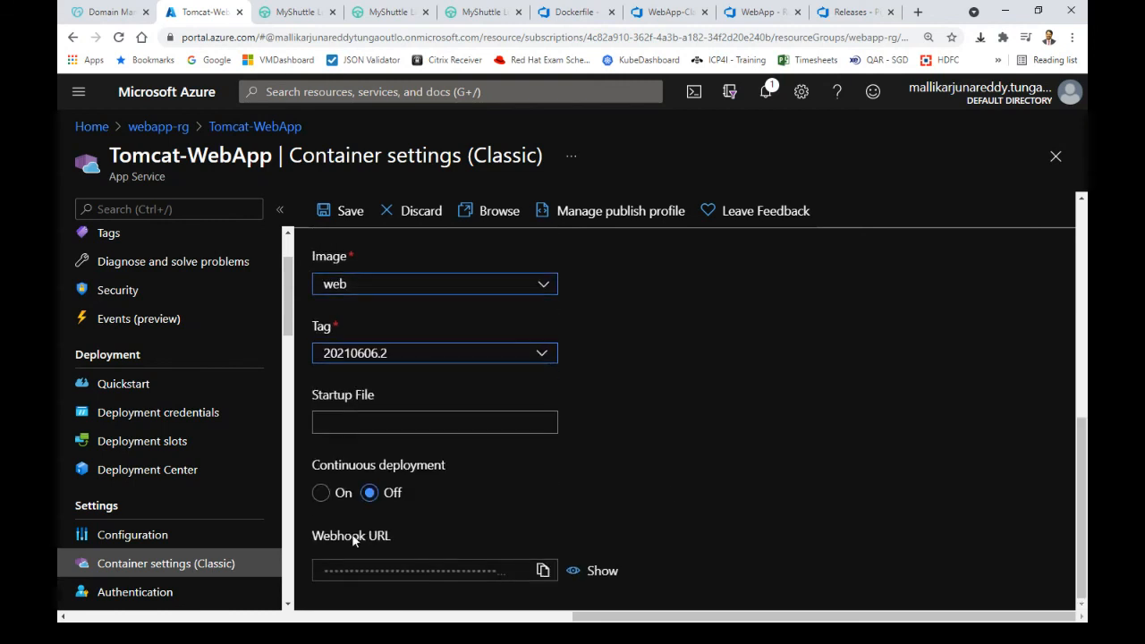
mouse_move(628, 626)
mouse_down()
mouse_move(546, 627)
mouse_move(610, 626)
mouse_up()
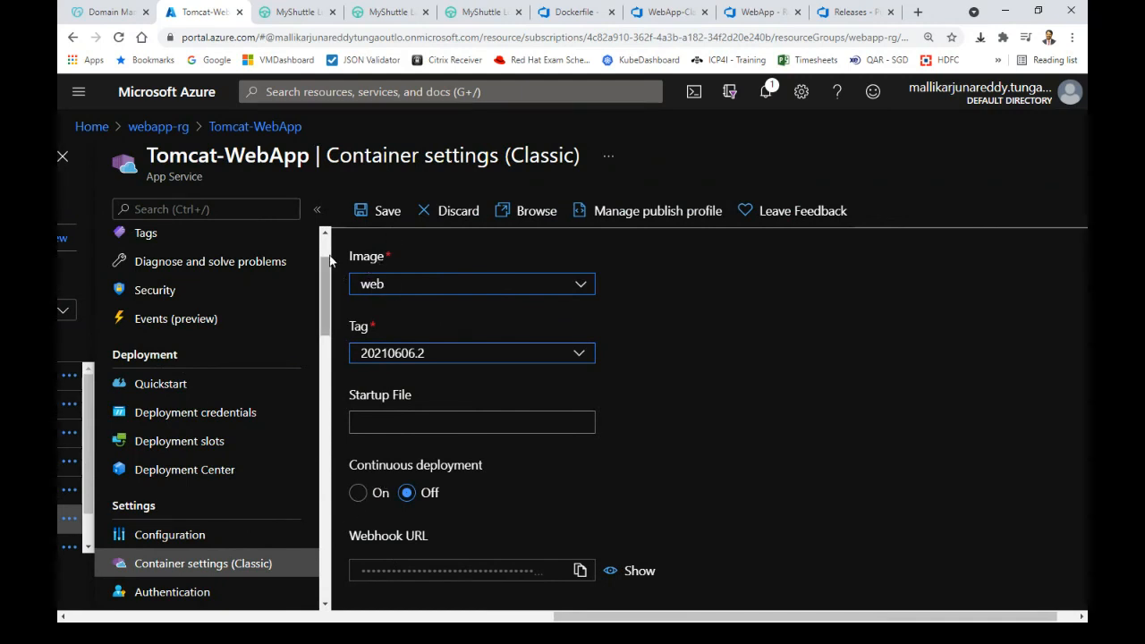
scroll(327, 281, up, 2)
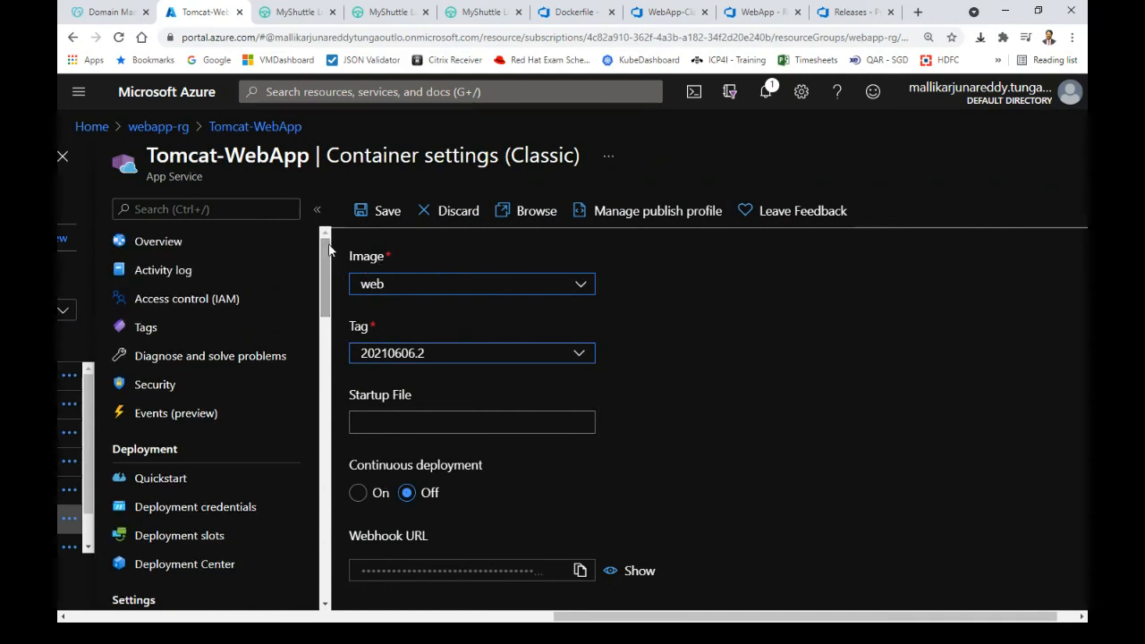
click(245, 243)
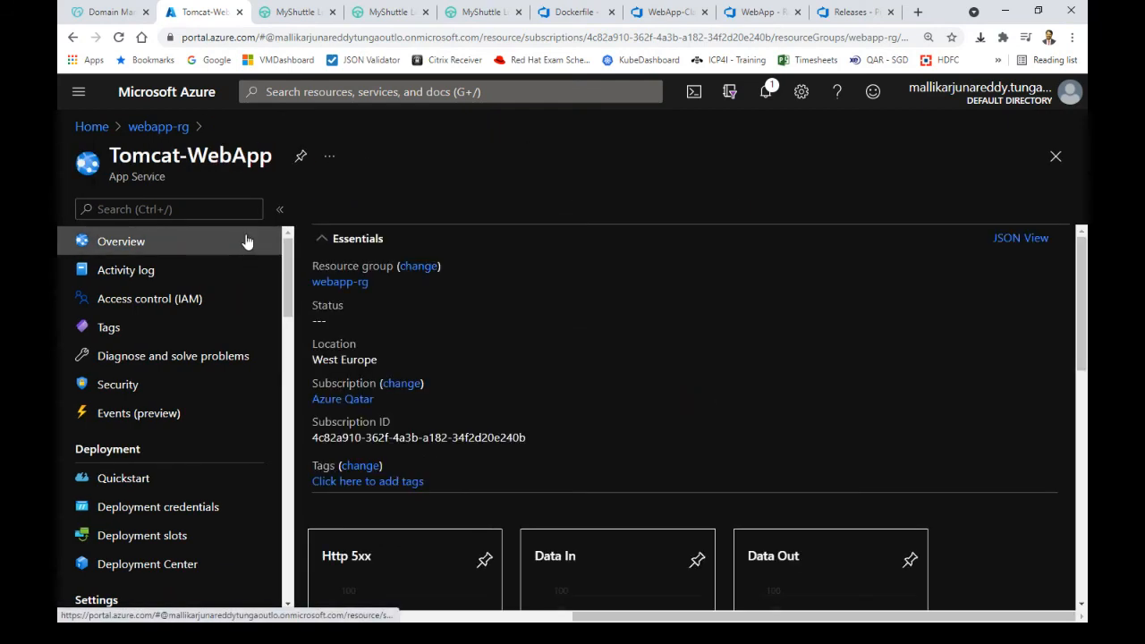
scroll(1083, 323, down, 5)
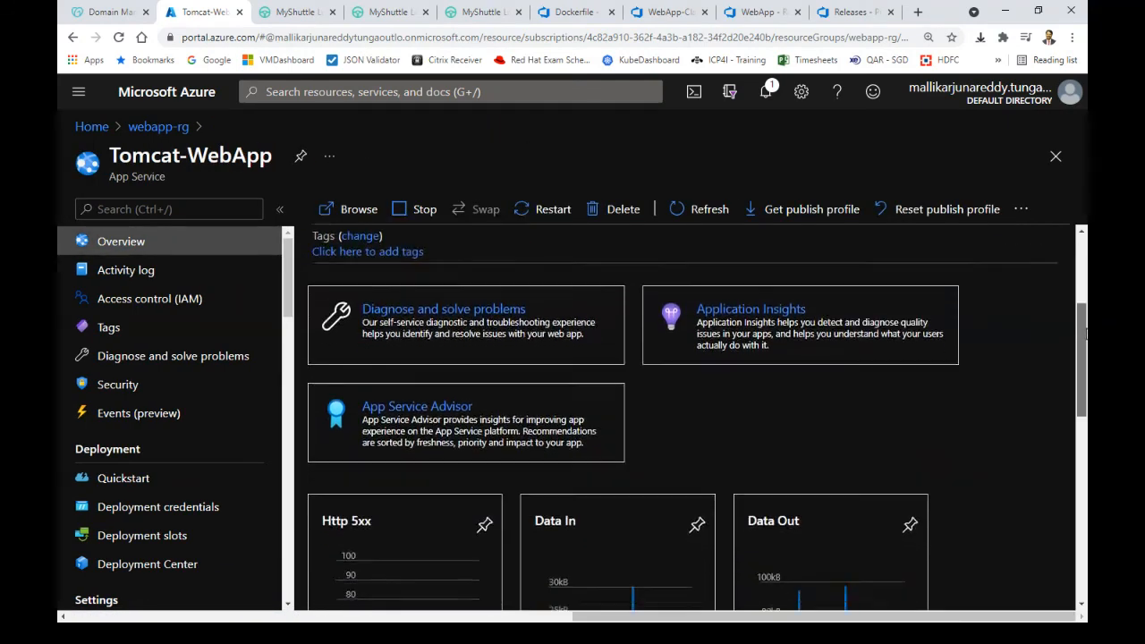
drag(1085, 385, 1085, 410)
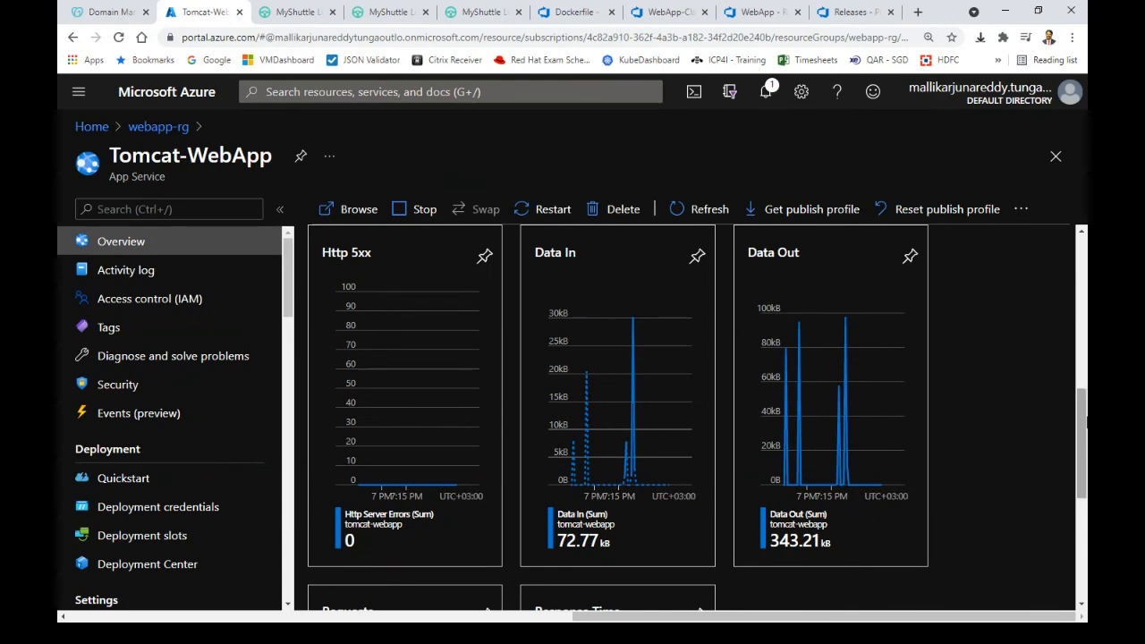
drag(1084, 435, 1084, 288)
click(160, 126)
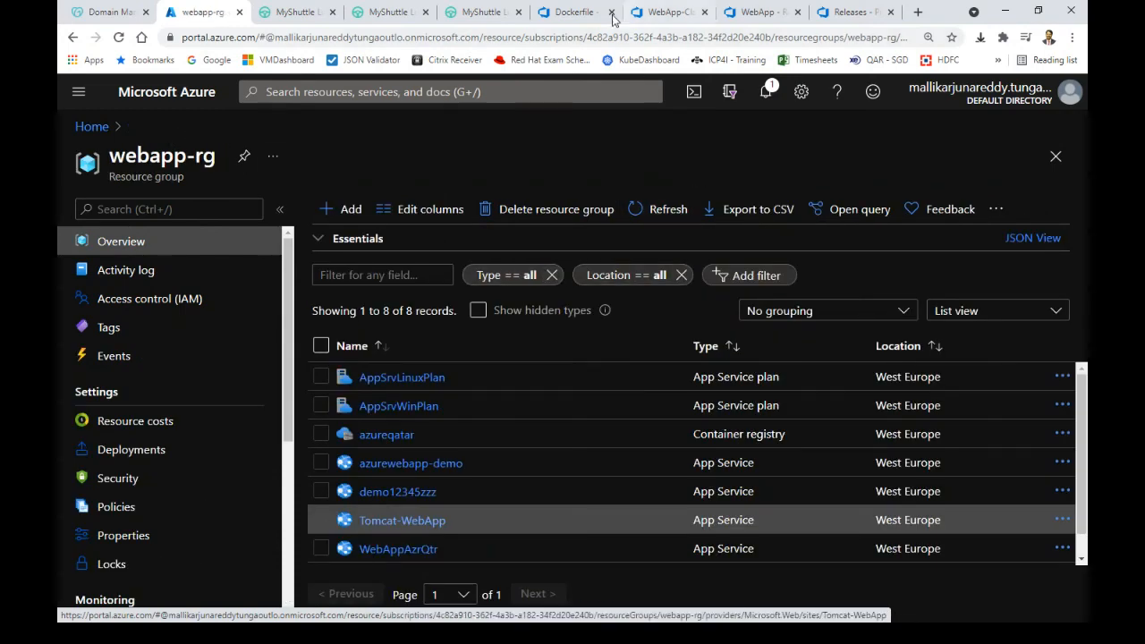
Bring the WebApp-Classic-Build editor forward and select Agent Job 1's Maven pom.xml task
click(662, 12)
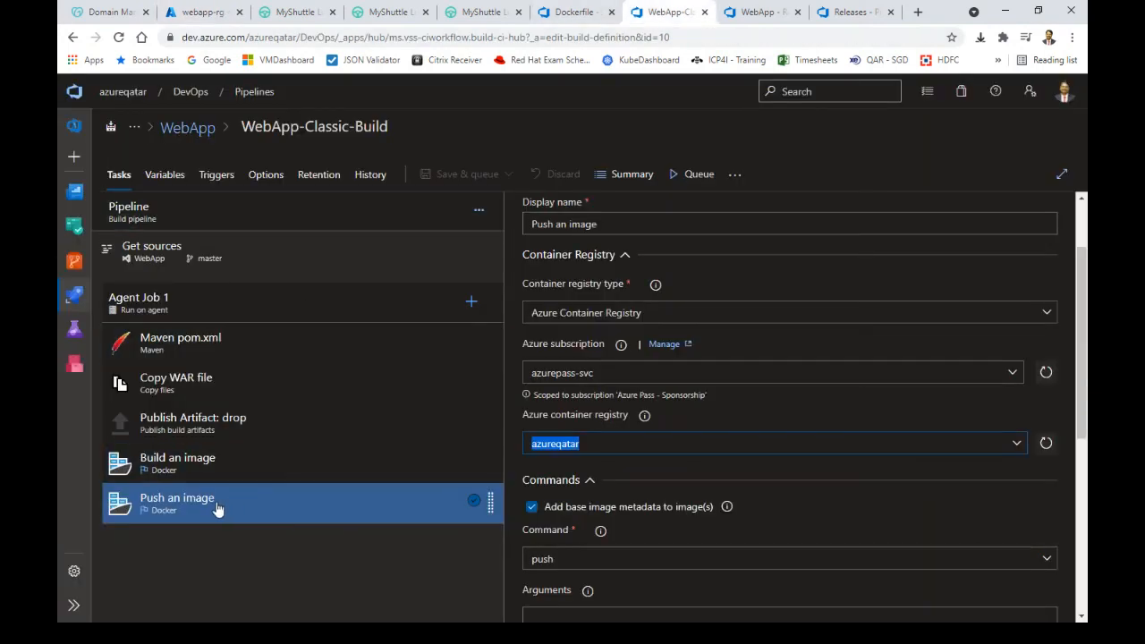
click(283, 557)
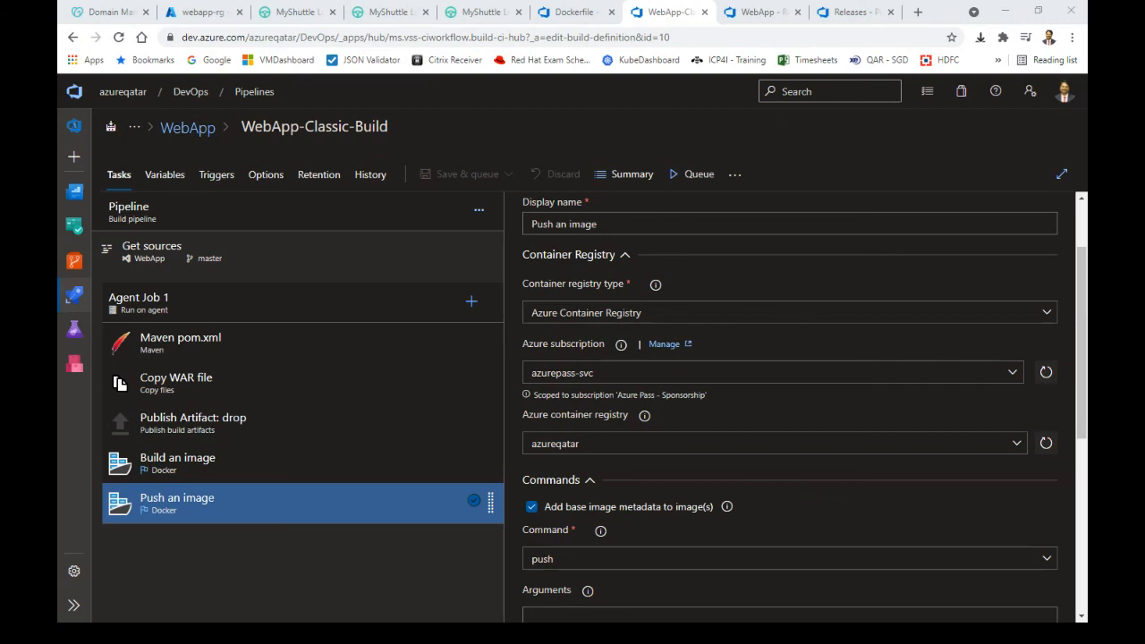
click(327, 337)
Add a Gradle task to Agent Job 1
click(471, 302)
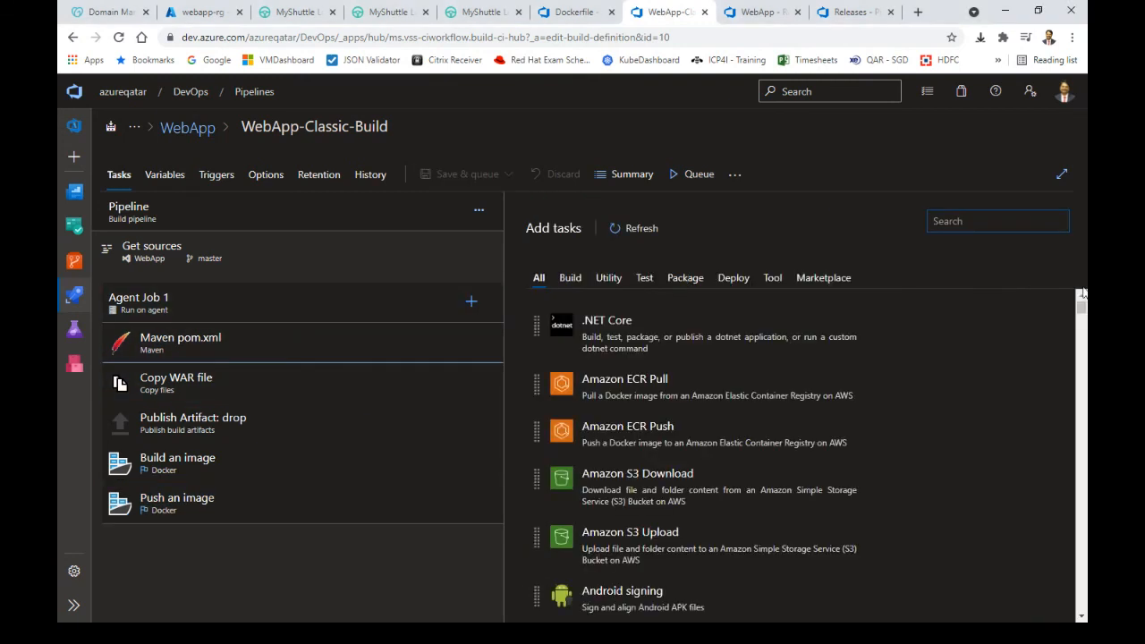
text(gradle)
click(631, 288)
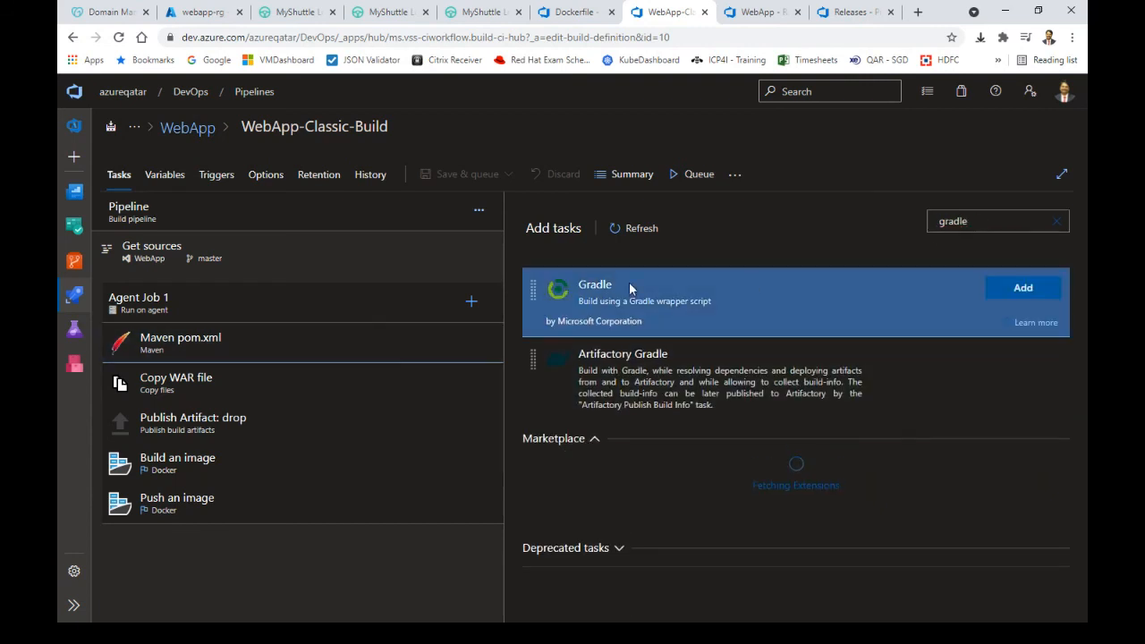
click(1023, 294)
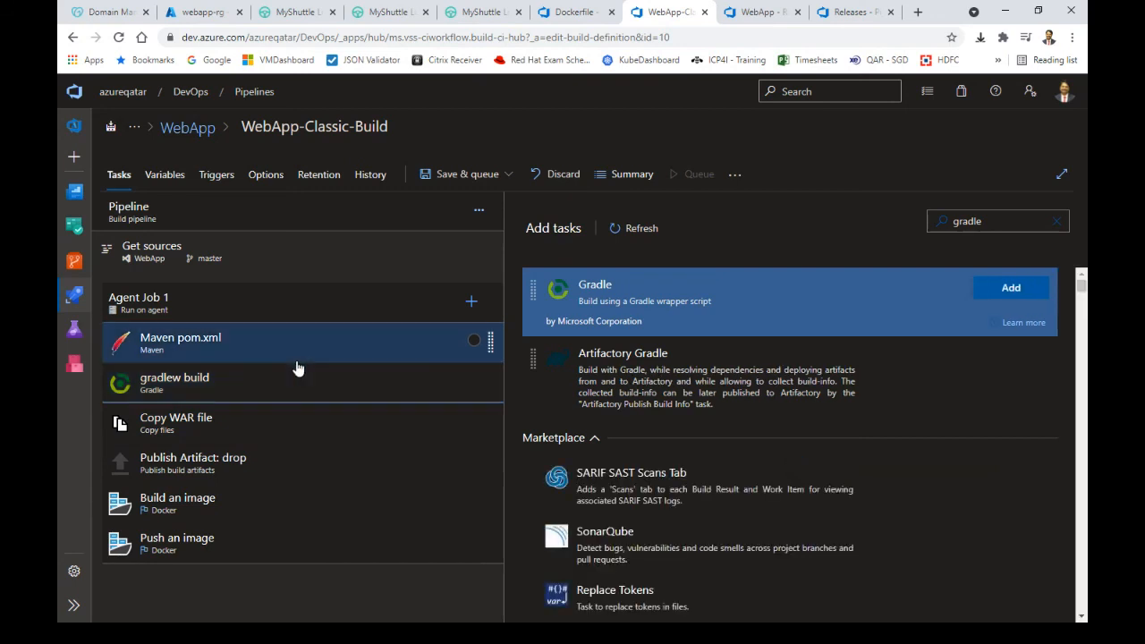
Add a Use .NET Core task to Agent Job 1
double_click(1020, 221)
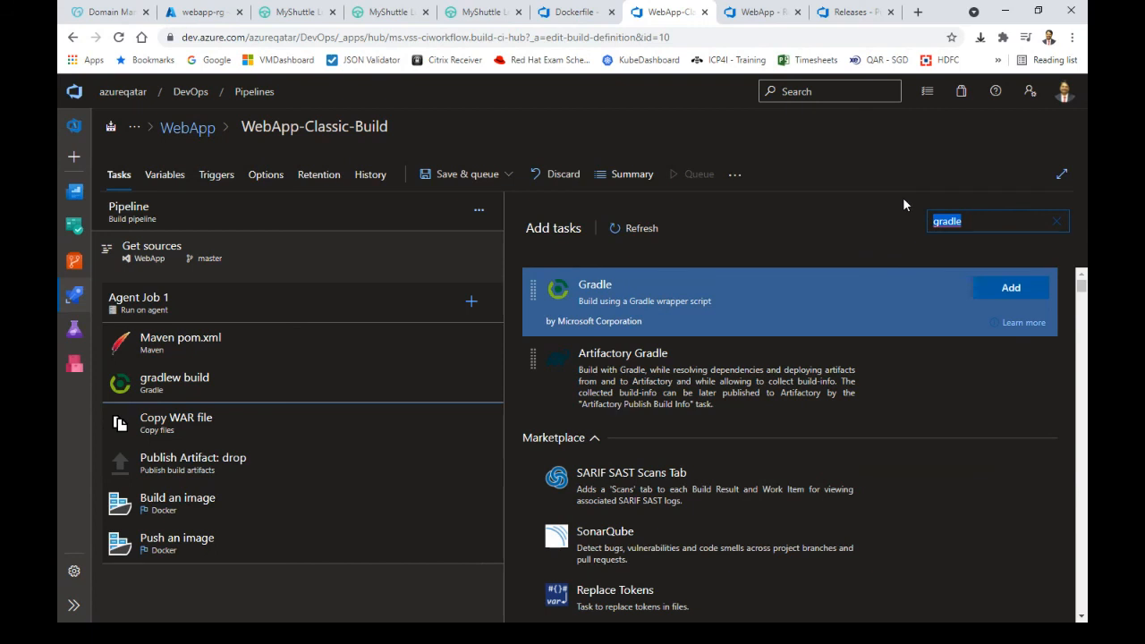
text(.net)
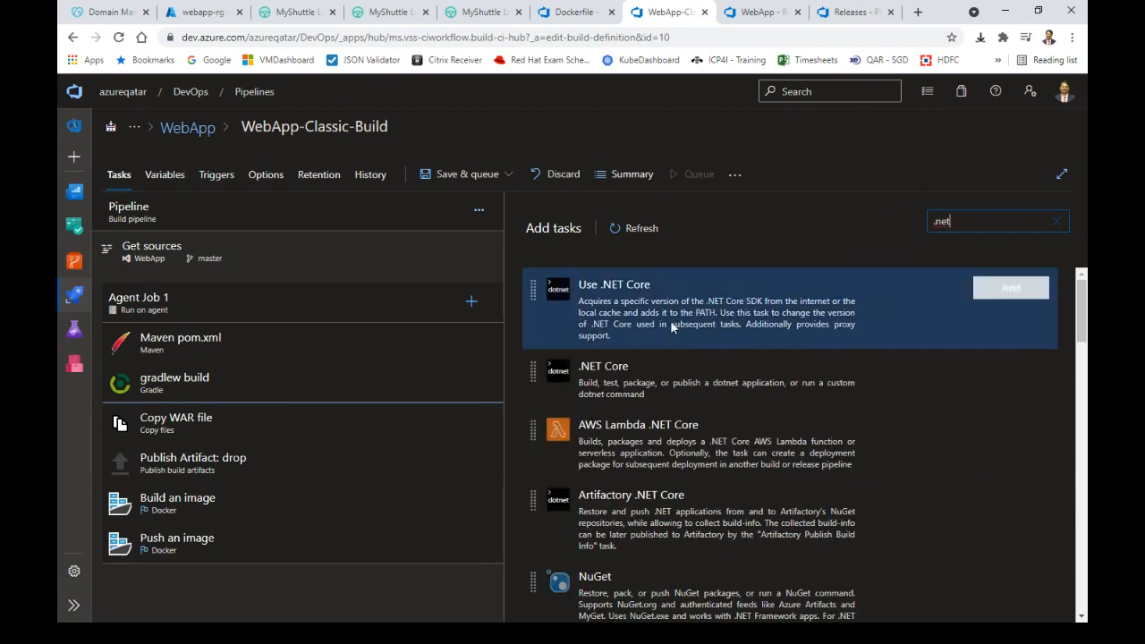
click(781, 317)
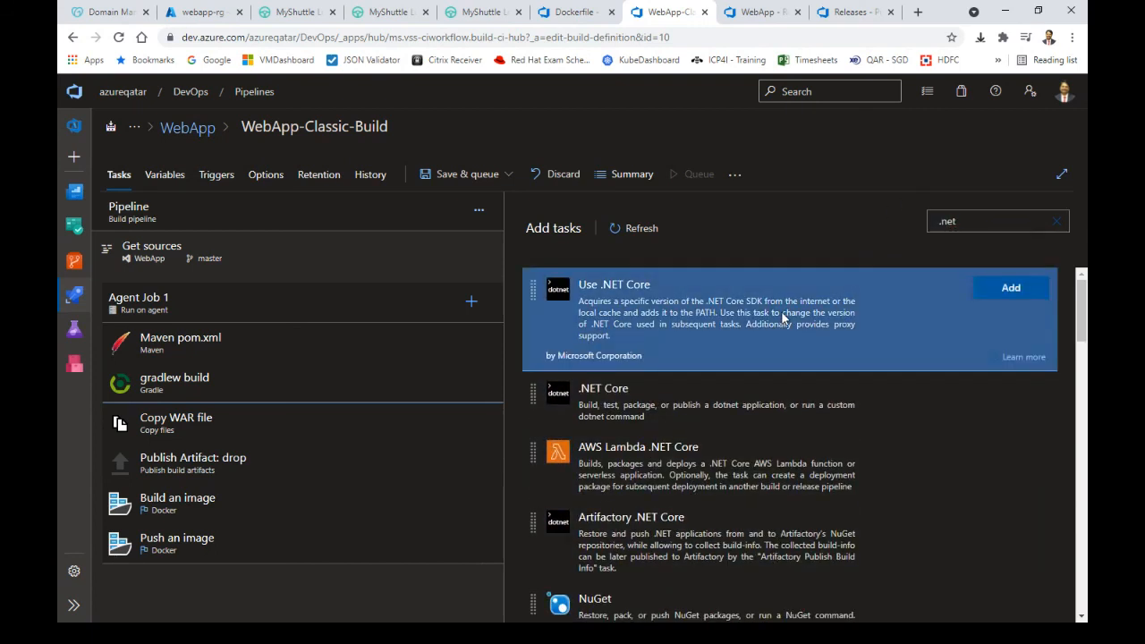
click(1008, 289)
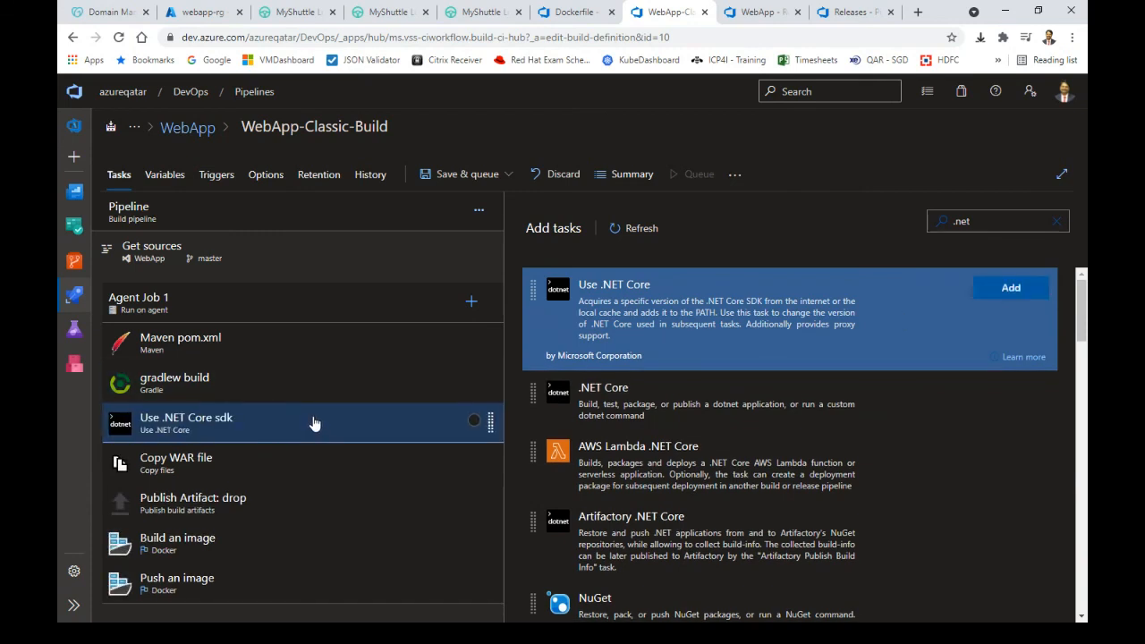